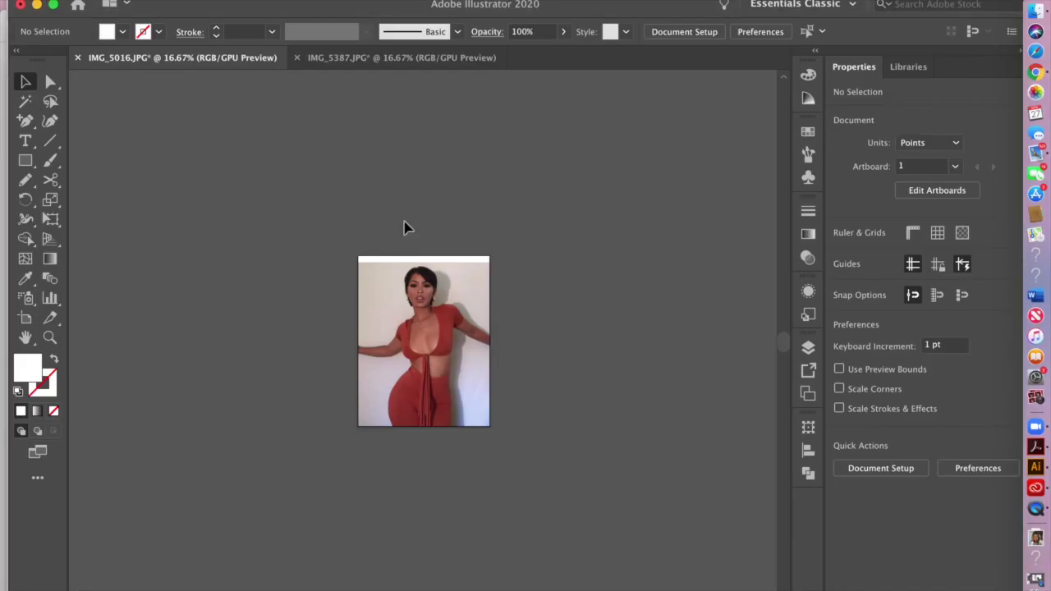
- Review the layer stack of the photo document
{"action": "key", "text": "super+equal"}
{"action": "key", "text": "super+equal"}
{"action": "key", "text": "super+equal"}
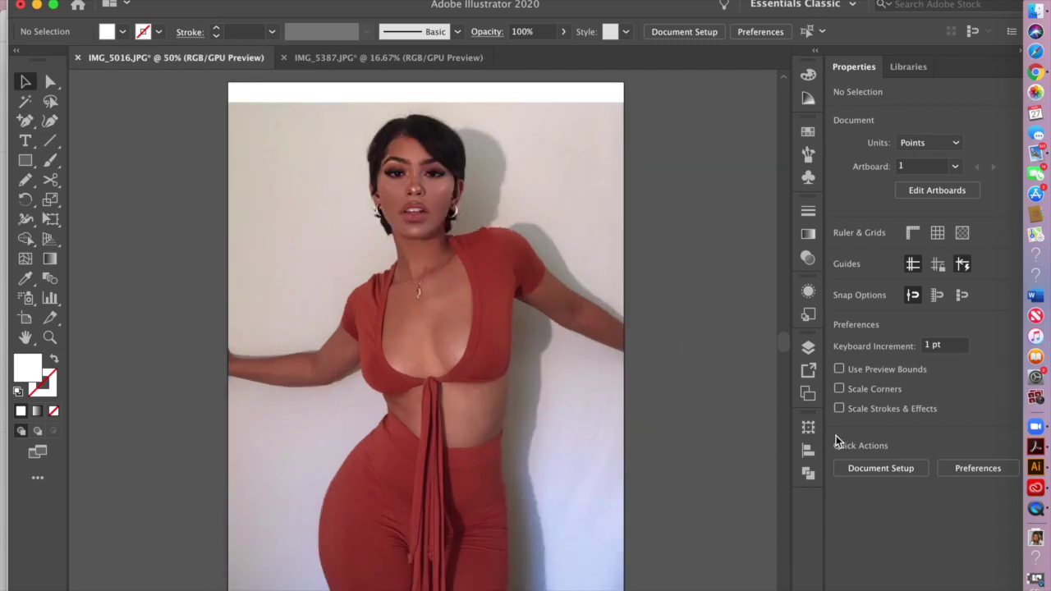
{"action": "left_click", "coordinate": [807, 348]}
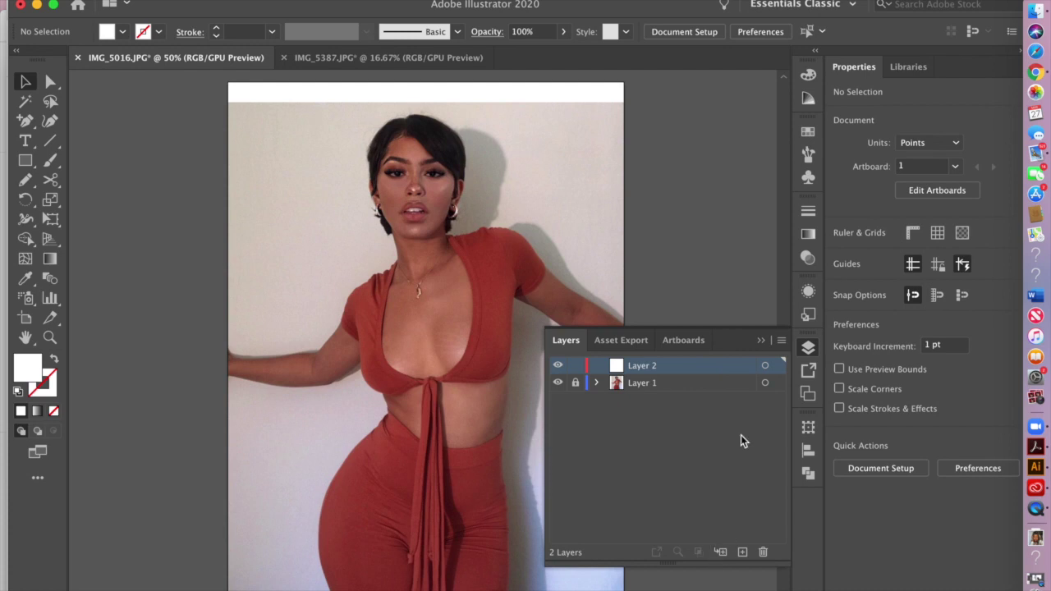
{"action": "left_click", "coordinate": [760, 340]}
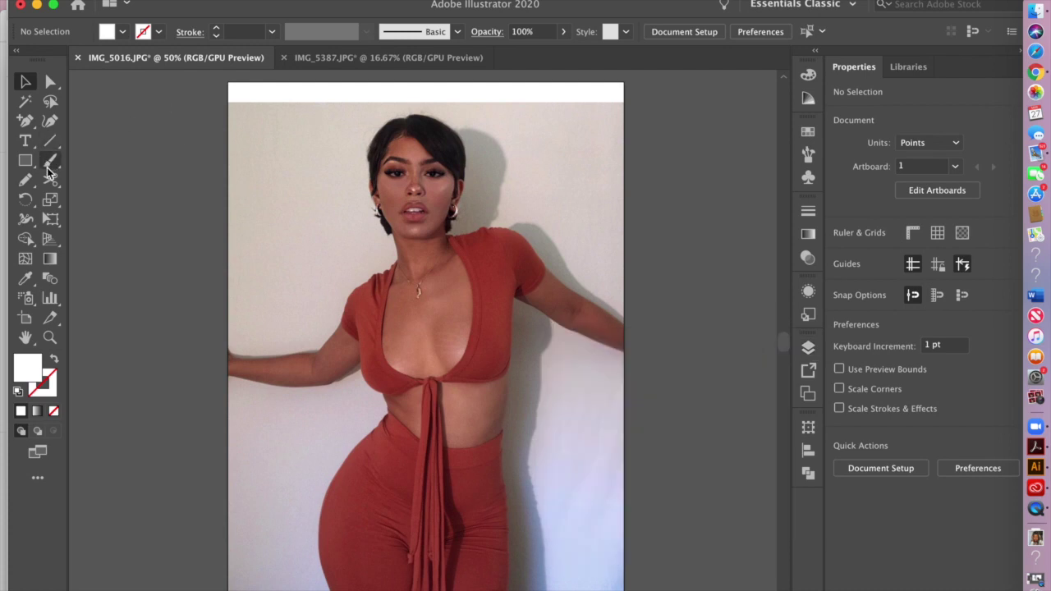
- Activate the Pencil tool and accept its options with Fill new pencil strokes enabled
{"action": "left_click", "coordinate": [26, 181]}
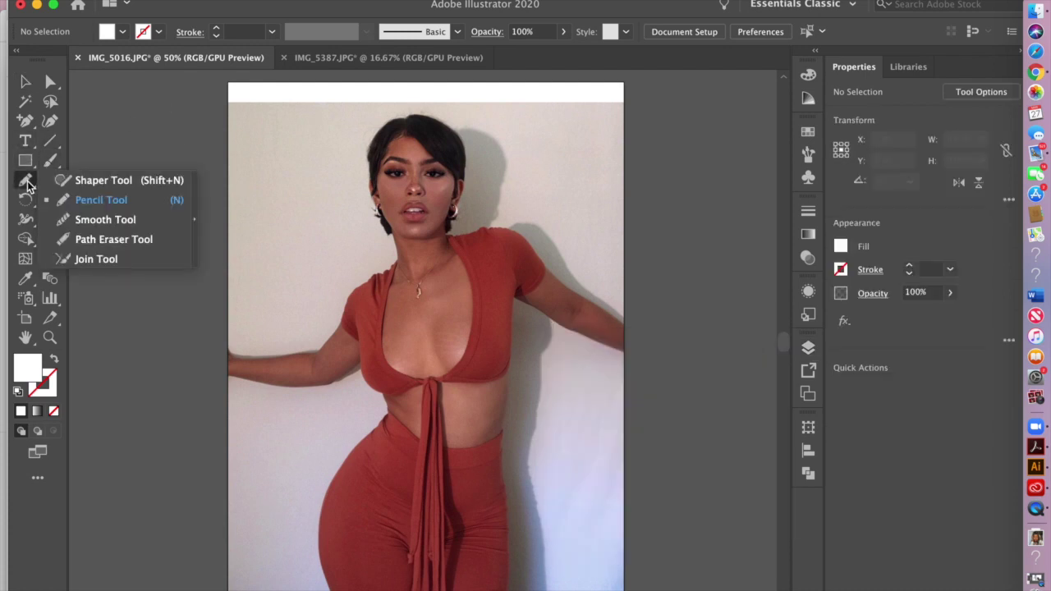
{"action": "double_click", "coordinate": [26, 182]}
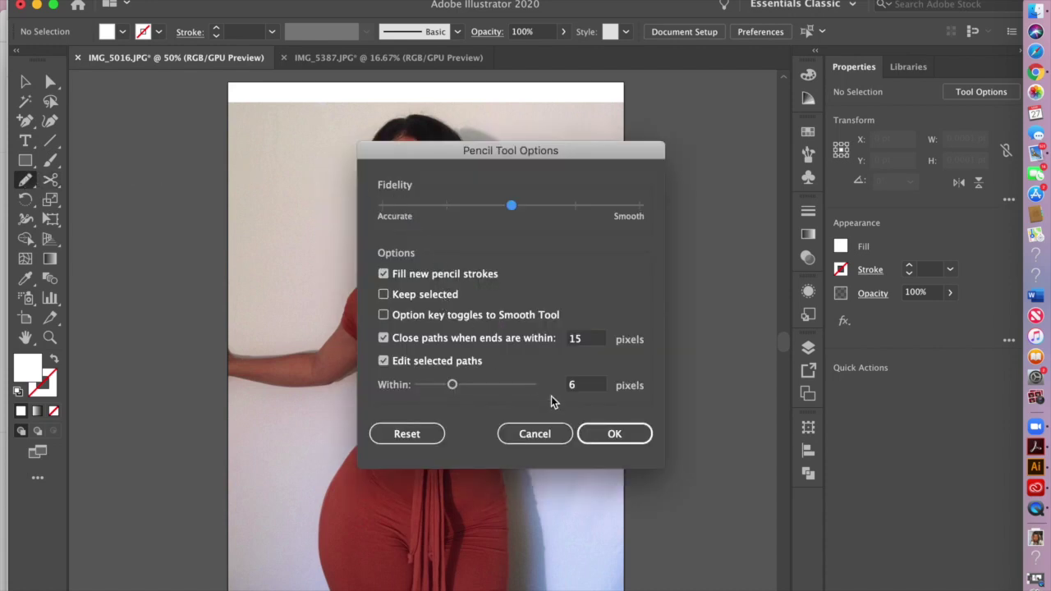
{"action": "left_click", "coordinate": [612, 432]}
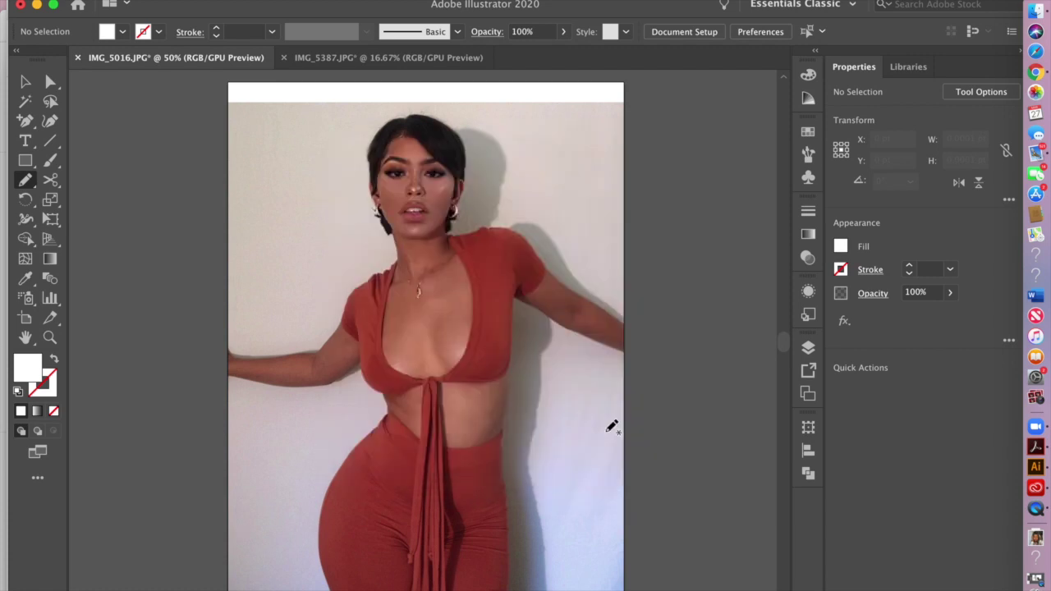
- Trace the hair section on the left of the parting, down to the ear, as a closed filled Pencil shape
{"action": "key", "text": "super+equal"}
{"action": "key", "text": "super+equal"}
{"action": "scroll", "coordinate": [605, 435], "scroll_direction": "up", "scroll_amount": 5}
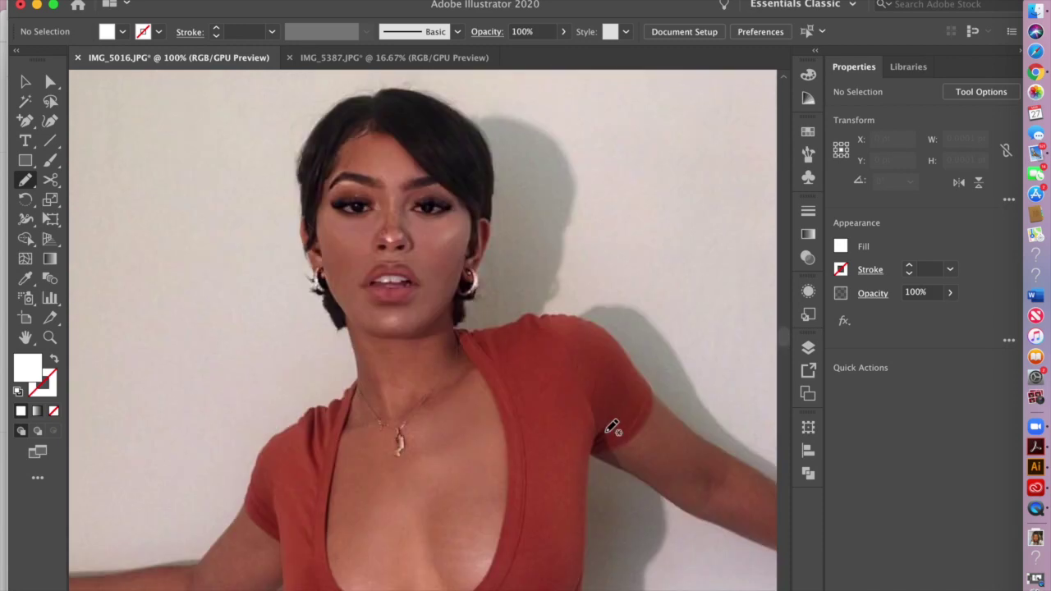
{"action": "key", "text": "super+equal"}
{"action": "scroll", "coordinate": [608, 435], "scroll_direction": "up", "scroll_amount": 5}
{"action": "scroll", "coordinate": [612, 427], "scroll_direction": "left", "scroll_amount": 3}
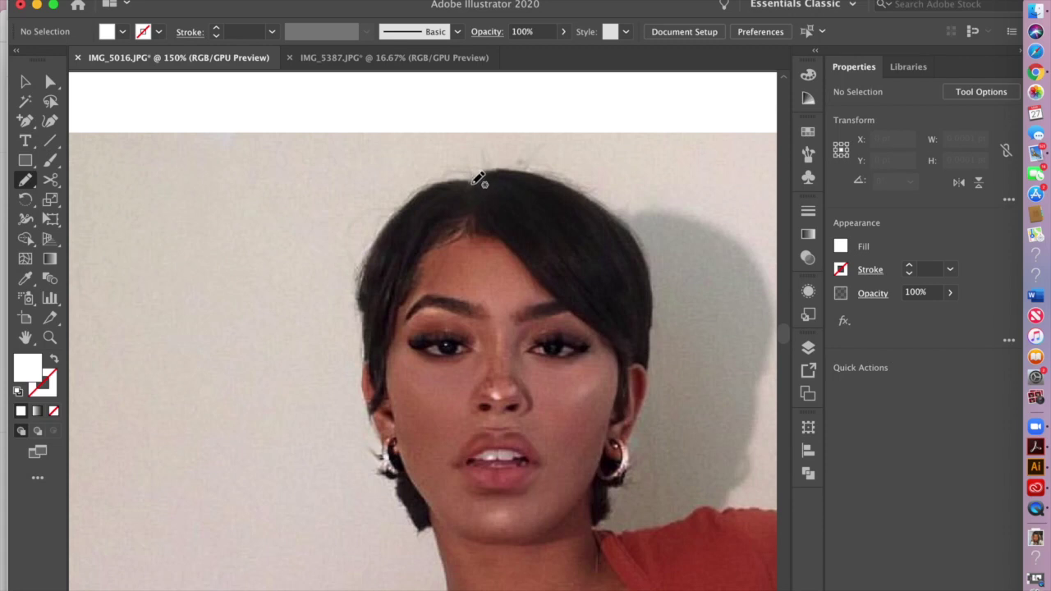
{"action": "mouse_move", "coordinate": [474, 182]}
{"action": "left_mouse_down"}
{"action": "mouse_move", "coordinate": [465, 217]}
{"action": "mouse_move", "coordinate": [416, 251]}
{"action": "mouse_move", "coordinate": [393, 369]}
{"action": "left_mouse_up"}
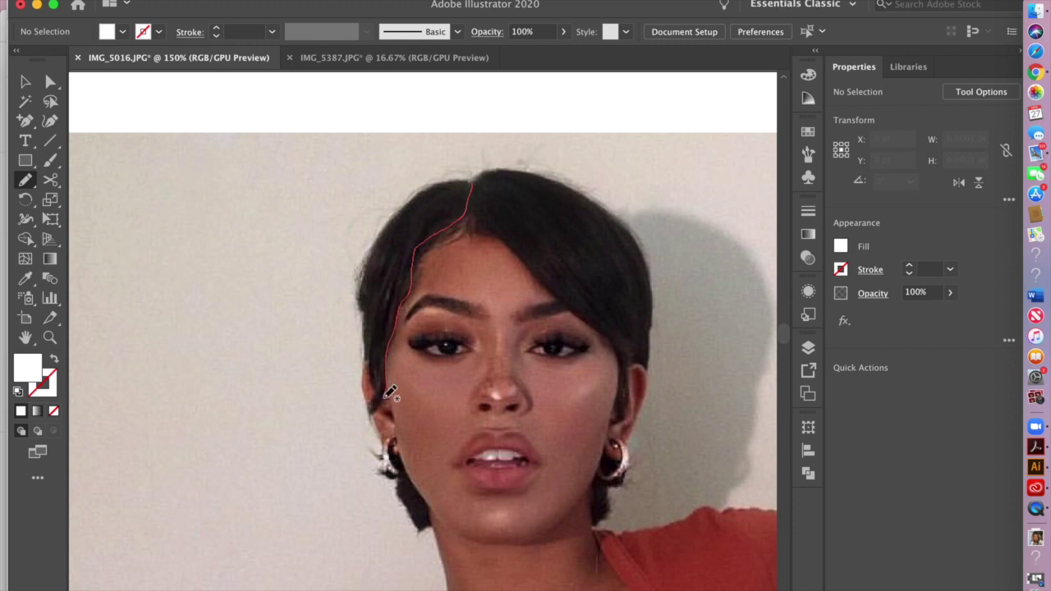
{"action": "mouse_move", "coordinate": [377, 408]}
{"action": "left_mouse_down"}
{"action": "mouse_move", "coordinate": [361, 284]}
{"action": "mouse_move", "coordinate": [417, 195]}
{"action": "left_mouse_up"}
{"action": "left_click_drag", "start_coordinate": [479, 174], "coordinate": [475, 178]}
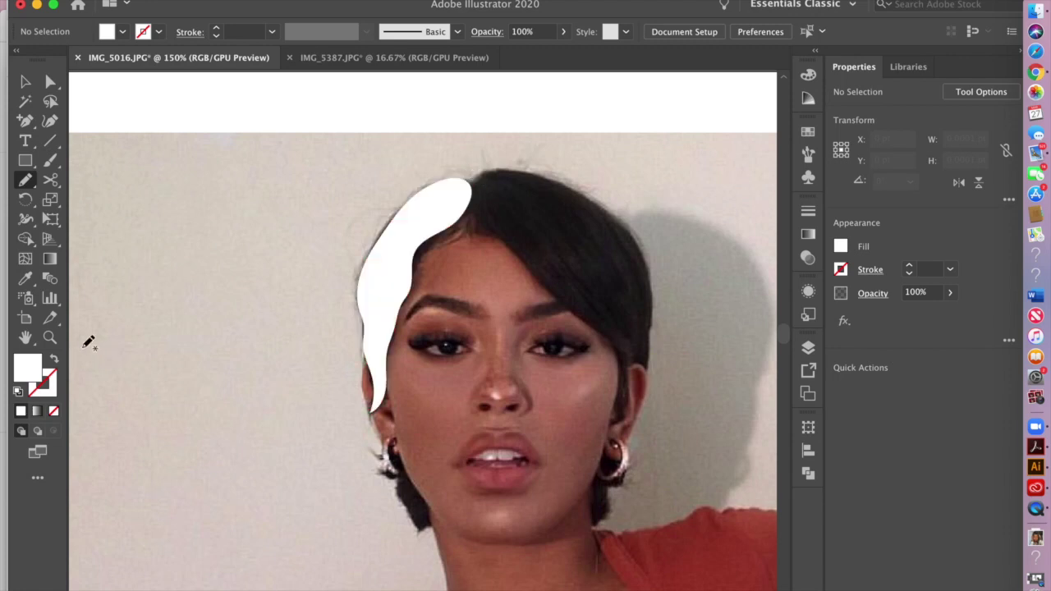
- Set the fill colour to black (000000) with no object selected
{"action": "double_click", "coordinate": [25, 371]}
{"action": "left_click", "coordinate": [650, 230]}
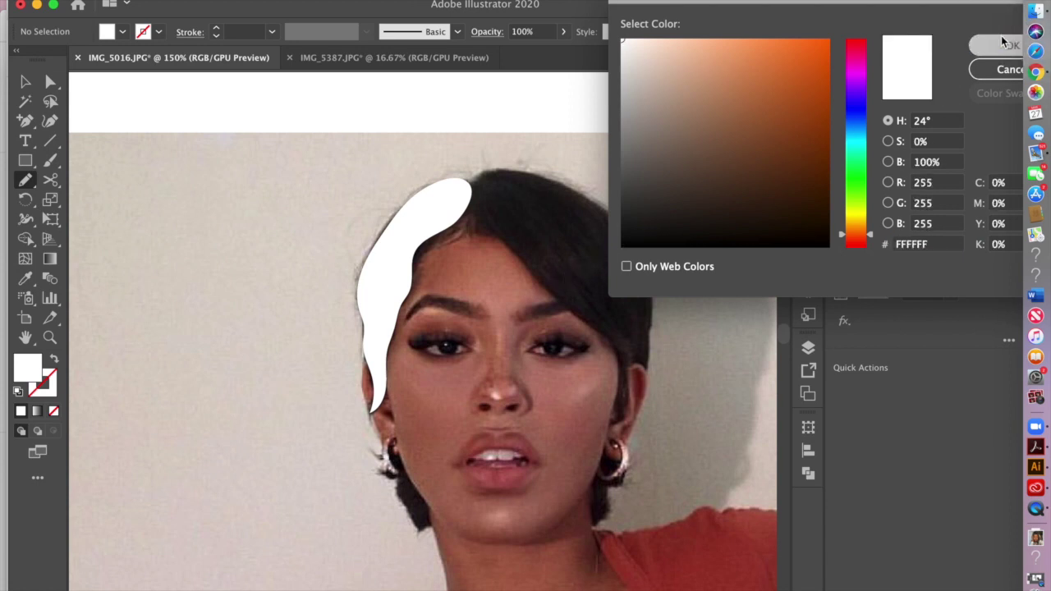
{"action": "left_click", "coordinate": [1000, 38]}
{"action": "double_click", "coordinate": [24, 372]}
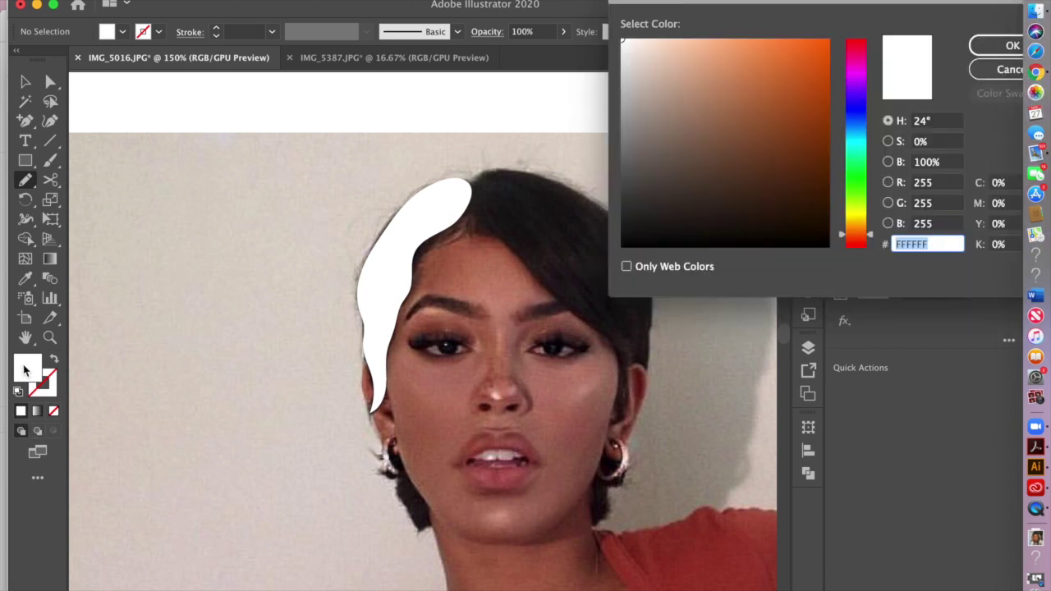
{"action": "mouse_move", "coordinate": [697, 223]}
{"action": "left_mouse_down"}
{"action": "mouse_move", "coordinate": [728, 225]}
{"action": "mouse_move", "coordinate": [622, 249]}
{"action": "left_mouse_up"}
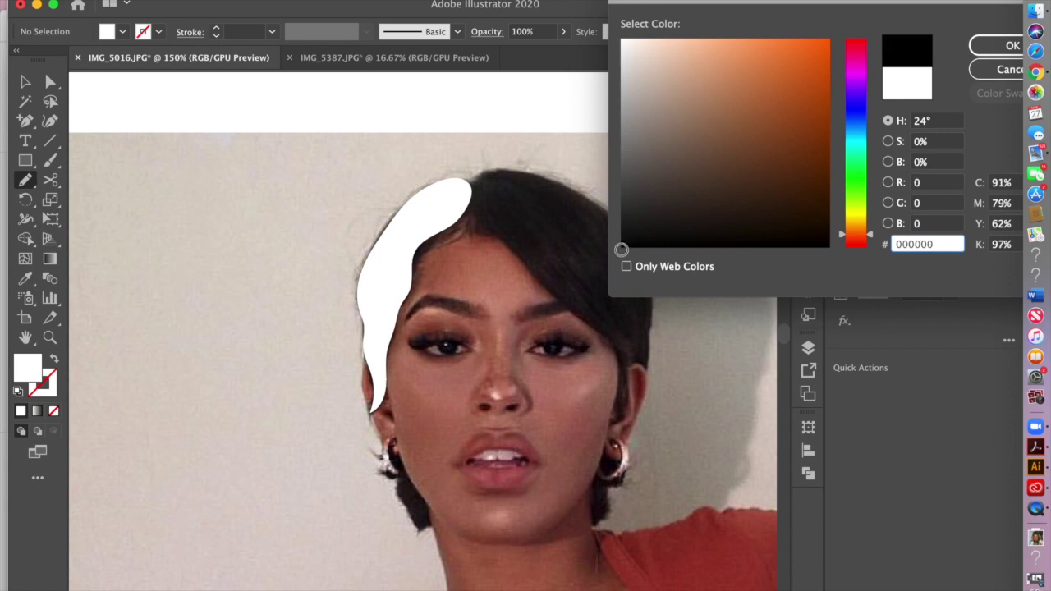
{"action": "left_click", "coordinate": [994, 43]}
- Select the traced hair shape, change its fill to black and deselect it
{"action": "left_click", "coordinate": [24, 80]}
{"action": "left_click", "coordinate": [393, 255]}
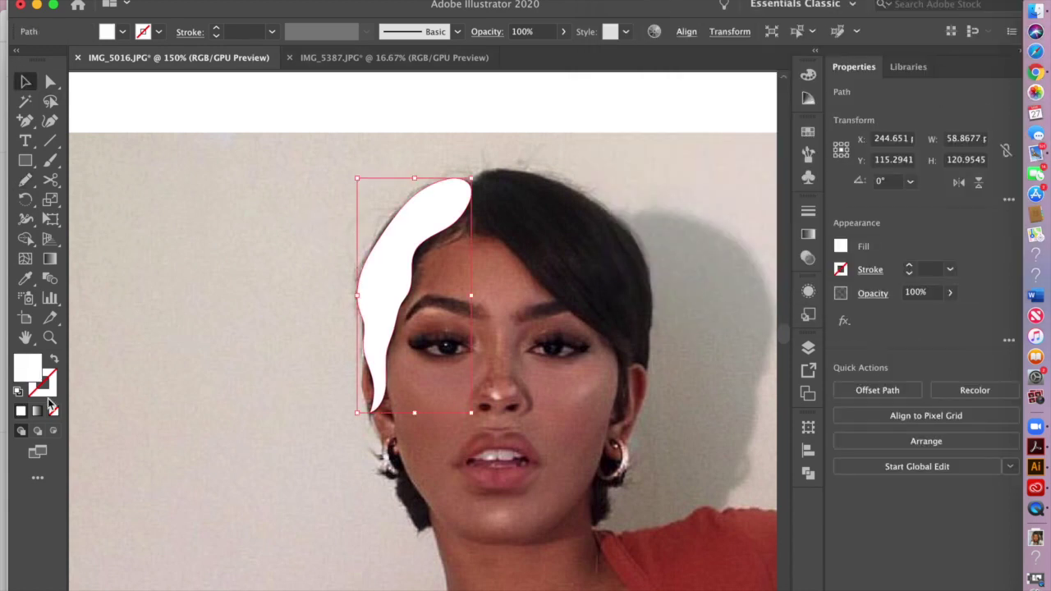
{"action": "double_click", "coordinate": [29, 373]}
{"action": "left_click", "coordinate": [622, 237]}
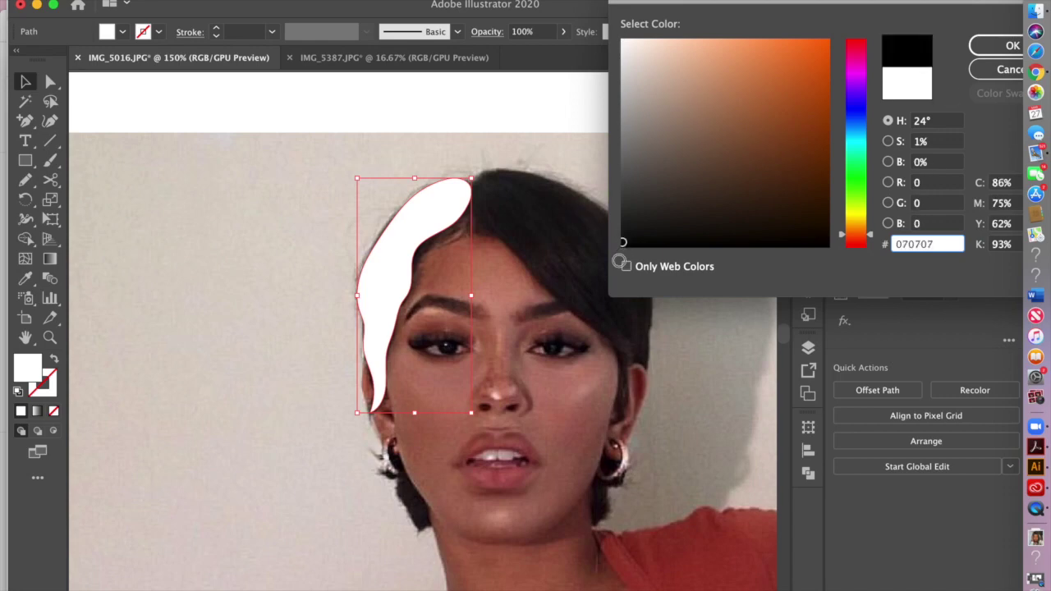
{"action": "left_click", "coordinate": [985, 42]}
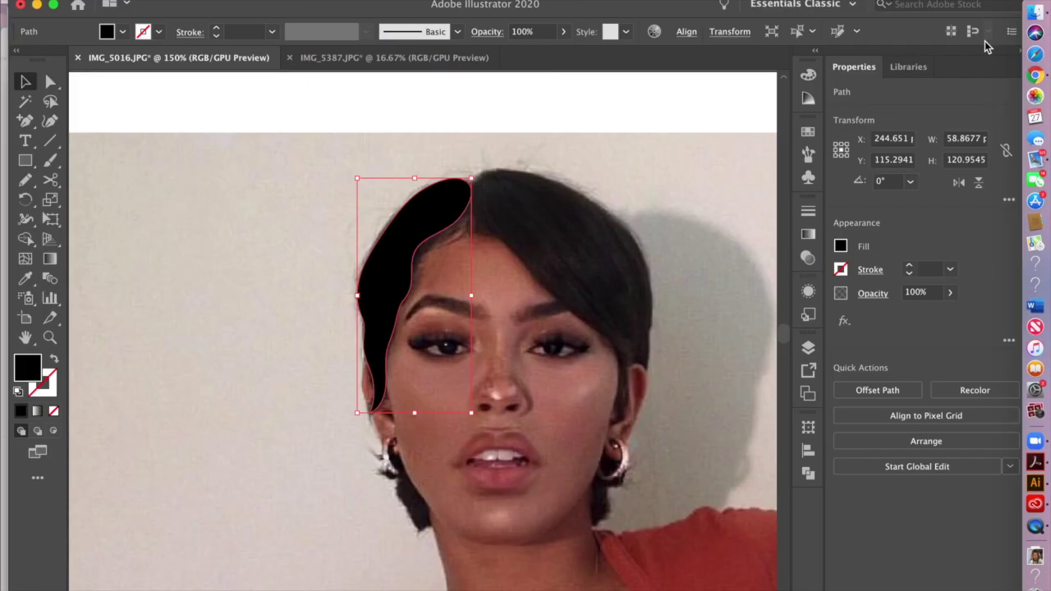
{"action": "left_click", "coordinate": [434, 116]}
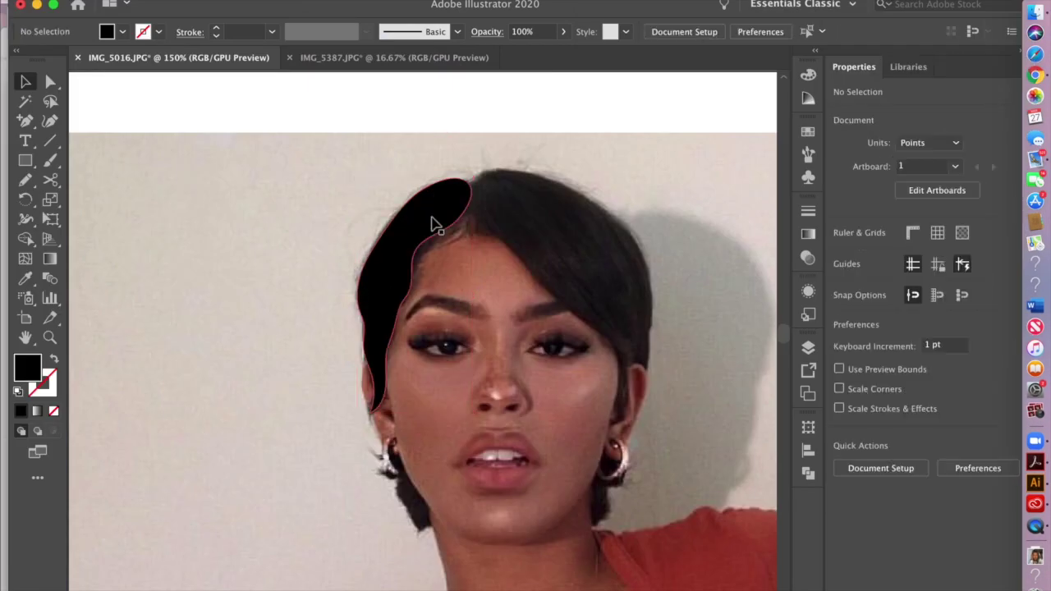
- Trace the hair section on the right of the parting, including the fringe and sideburn, as a closed black Pencil shape
{"action": "scroll", "coordinate": [434, 206], "scroll_direction": "right", "scroll_amount": 2}
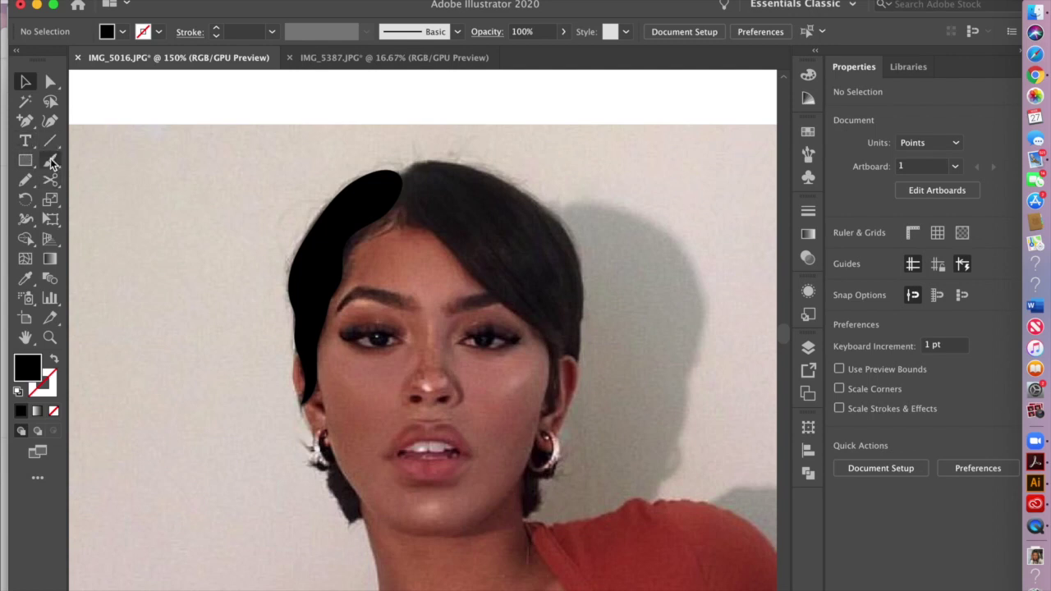
{"action": "left_click", "coordinate": [24, 179]}
{"action": "scroll", "coordinate": [149, 188], "scroll_direction": "right", "scroll_amount": 2}
{"action": "scroll", "coordinate": [149, 188], "scroll_direction": "down", "scroll_amount": 1}
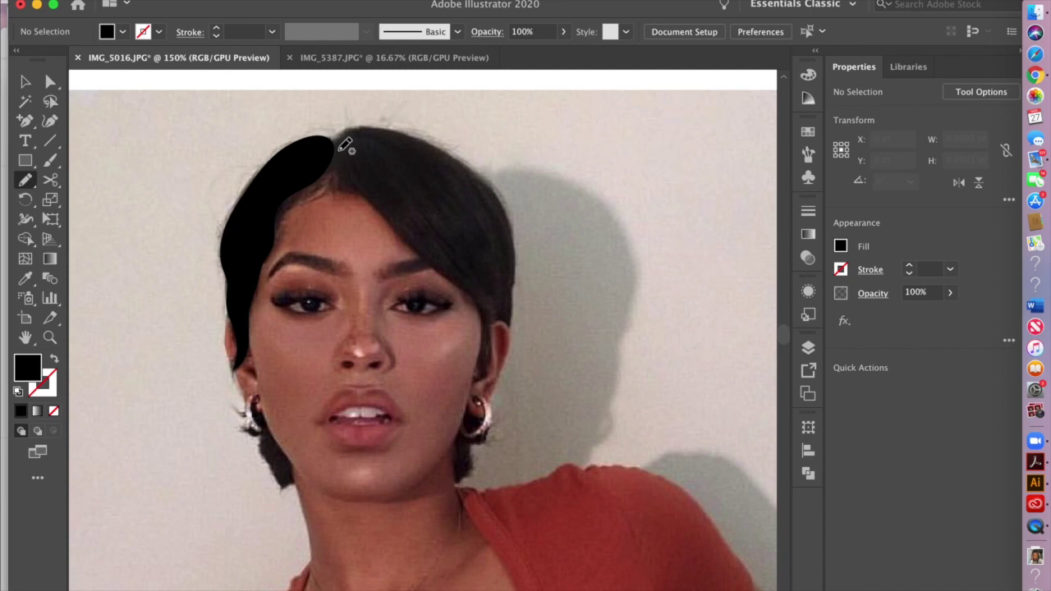
{"action": "scroll", "coordinate": [347, 141], "scroll_direction": "up", "scroll_amount": 3}
{"action": "mouse_move", "coordinate": [325, 202]}
{"action": "left_mouse_down"}
{"action": "mouse_move", "coordinate": [497, 370]}
{"action": "mouse_move", "coordinate": [519, 422]}
{"action": "left_mouse_up"}
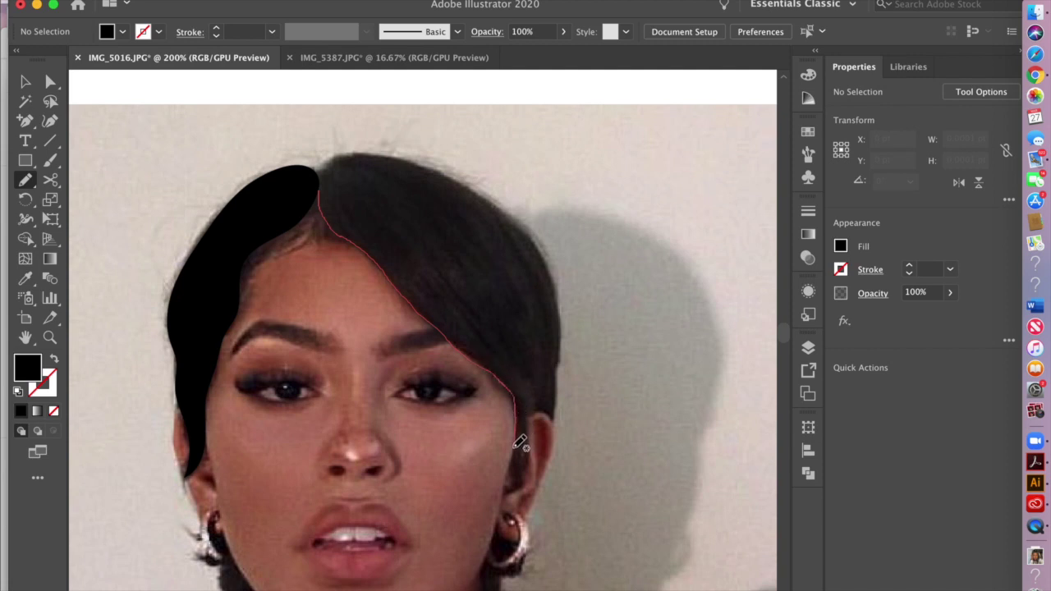
{"action": "mouse_move", "coordinate": [513, 466]}
{"action": "left_mouse_down"}
{"action": "mouse_move", "coordinate": [506, 493]}
{"action": "mouse_move", "coordinate": [532, 464]}
{"action": "mouse_move", "coordinate": [533, 413]}
{"action": "mouse_move", "coordinate": [557, 424]}
{"action": "mouse_move", "coordinate": [559, 370]}
{"action": "left_mouse_up"}
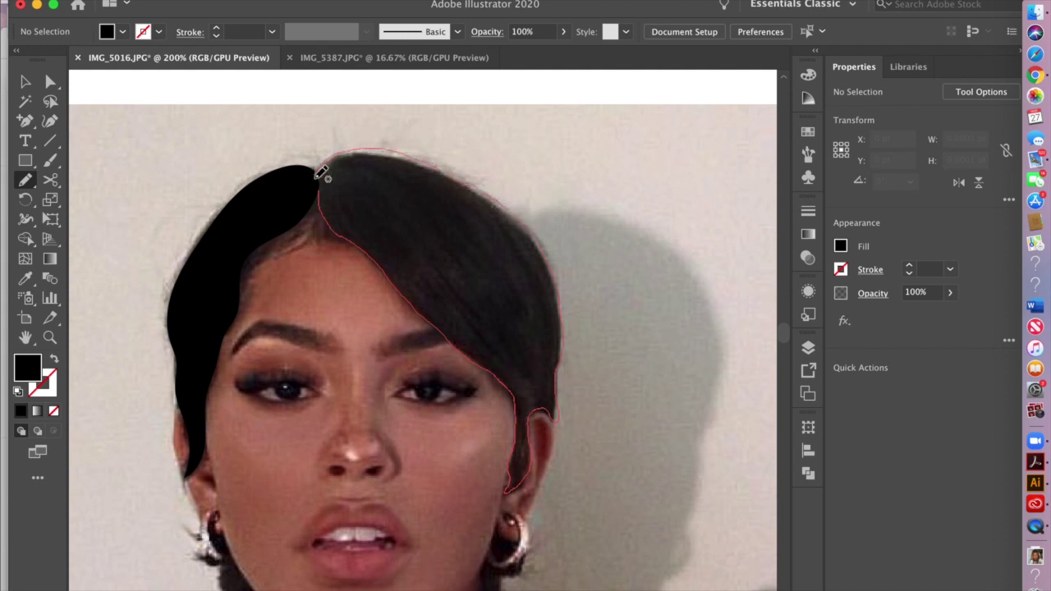
{"action": "left_click_drag", "start_coordinate": [322, 182], "coordinate": [326, 188]}
- Trace the hair visible below both earrings beside the jaw and neck as two closed black Pencil shapes
{"action": "scroll", "coordinate": [345, 222], "scroll_direction": "down", "scroll_amount": 5}
{"action": "scroll", "coordinate": [345, 222], "scroll_direction": "left", "scroll_amount": 2}
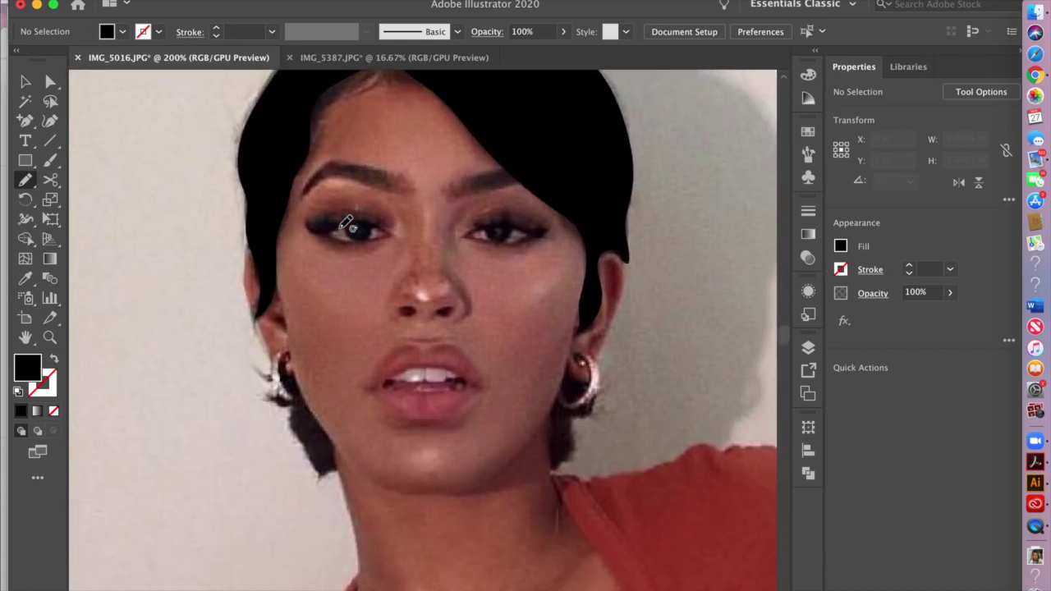
{"action": "scroll", "coordinate": [346, 224], "scroll_direction": "down", "scroll_amount": 2}
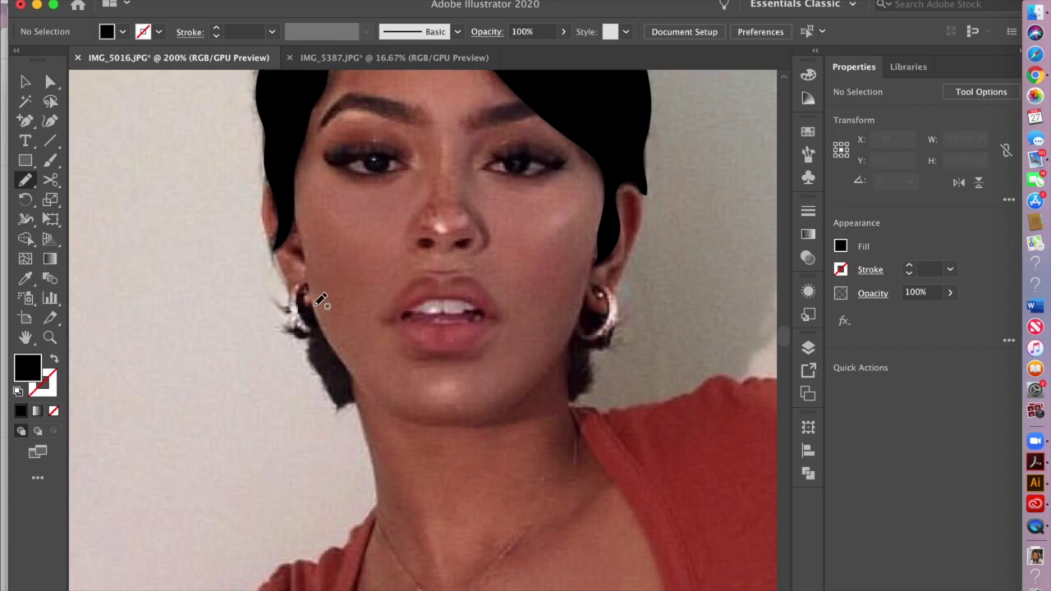
{"action": "left_click_drag", "start_coordinate": [309, 339], "coordinate": [337, 408]}
{"action": "left_click_drag", "start_coordinate": [321, 303], "coordinate": [311, 305]}
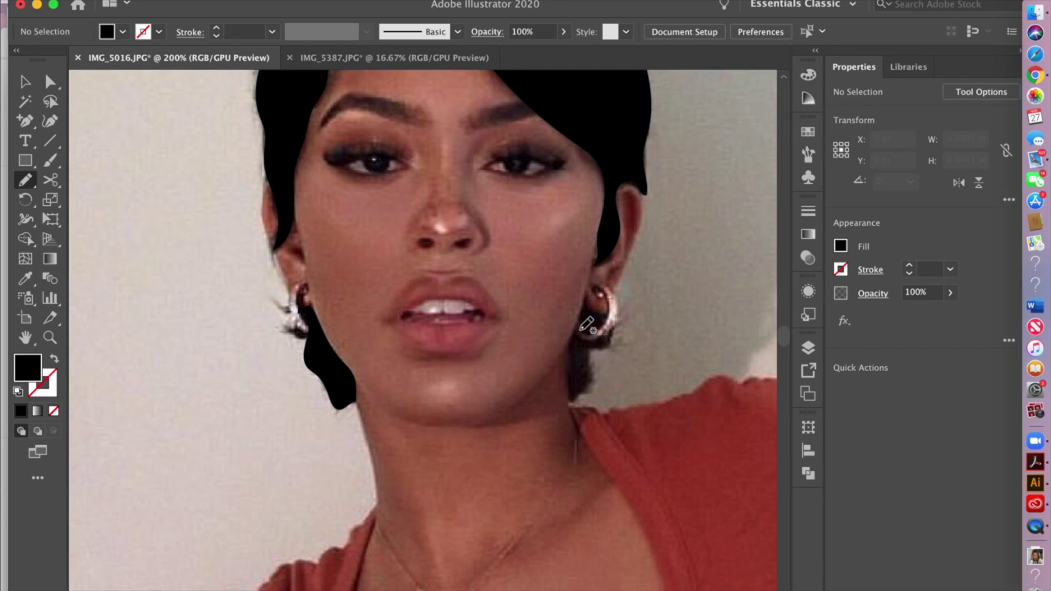
{"action": "left_click_drag", "start_coordinate": [575, 343], "coordinate": [576, 392]}
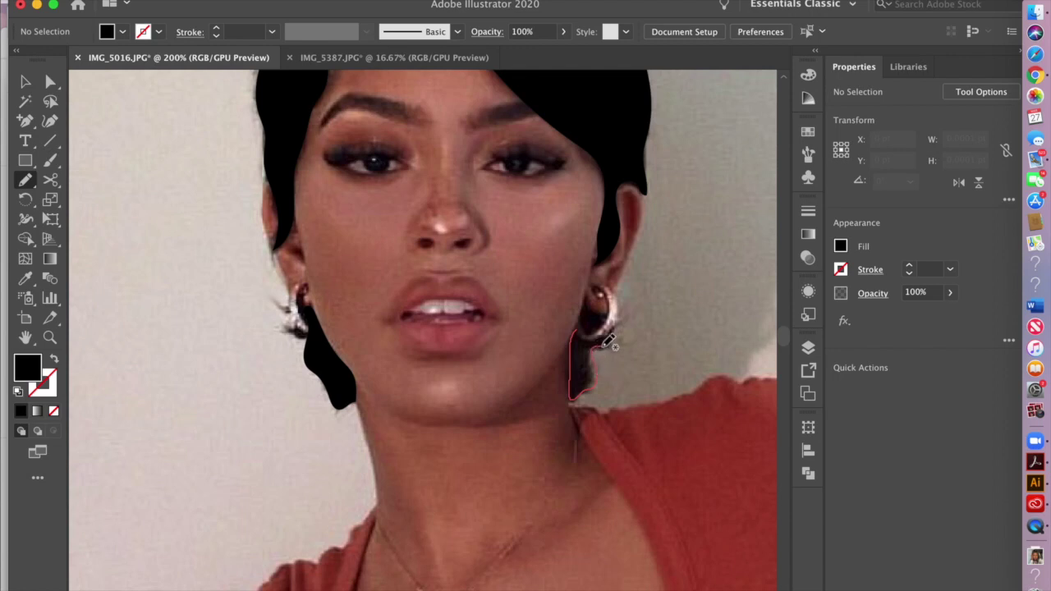
{"action": "left_click_drag", "start_coordinate": [604, 346], "coordinate": [616, 339]}
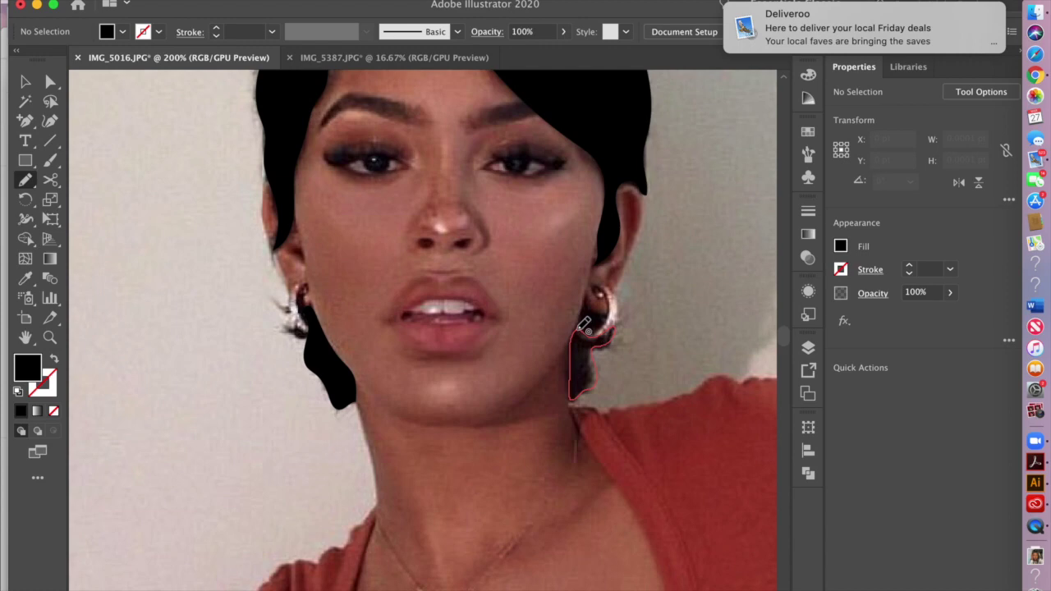
{"action": "left_click_drag", "start_coordinate": [583, 324], "coordinate": [583, 326]}
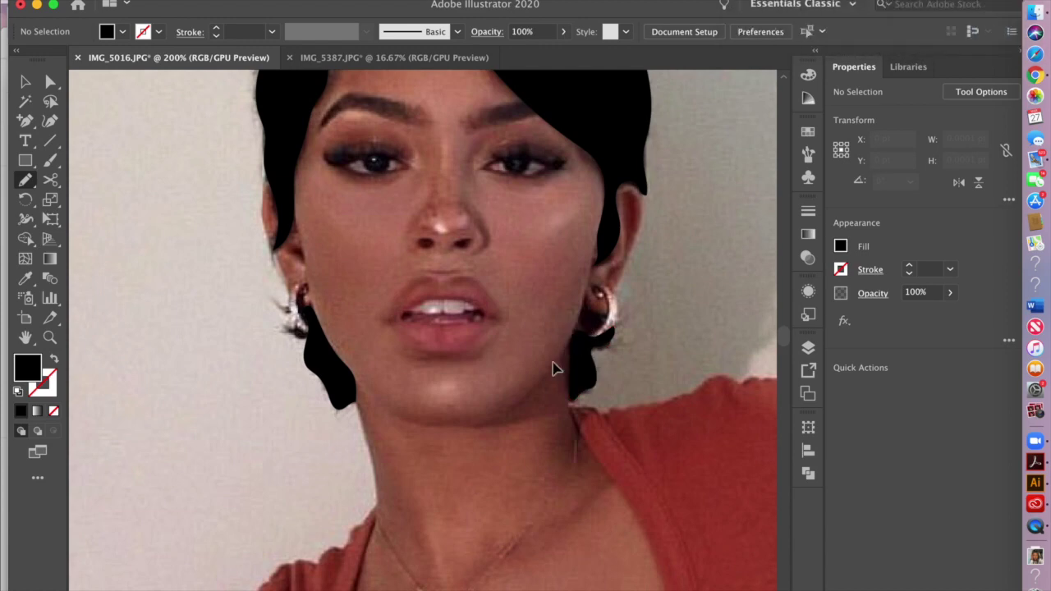
- Trace the left half of the red top, from the front knot around the sleeve and neckline, as a closed black shape
{"action": "key", "text": "super+minus"}
{"action": "key", "text": "super+plus"}
{"action": "scroll", "coordinate": [457, 313], "scroll_direction": "down", "scroll_amount": 5}
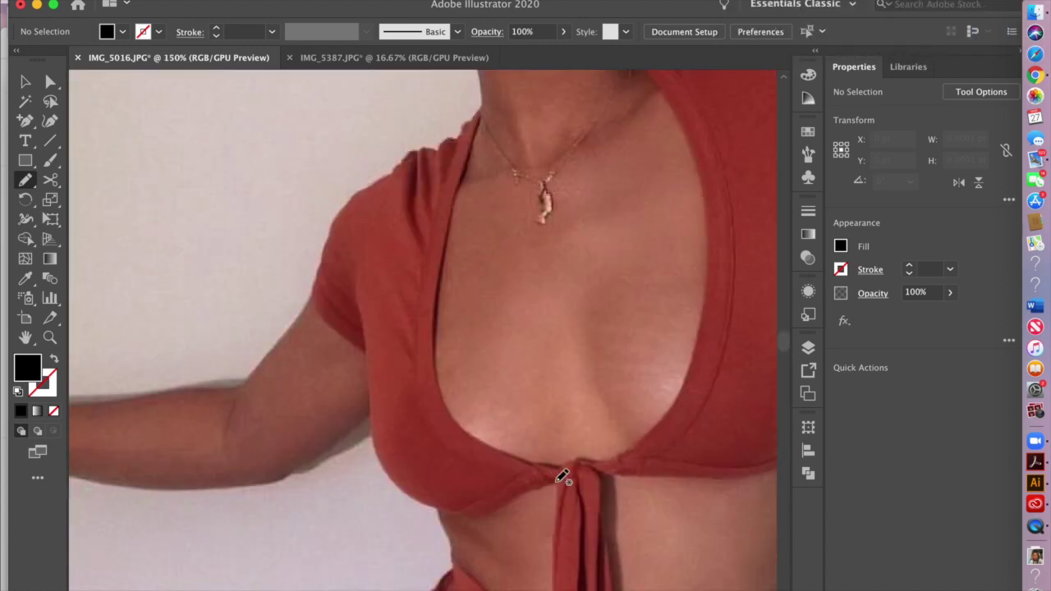
{"action": "mouse_move", "coordinate": [563, 477]}
{"action": "left_mouse_down"}
{"action": "mouse_move", "coordinate": [479, 511]}
{"action": "mouse_move", "coordinate": [409, 495]}
{"action": "mouse_move", "coordinate": [385, 466]}
{"action": "mouse_move", "coordinate": [373, 354]}
{"action": "mouse_move", "coordinate": [338, 326]}
{"action": "mouse_move", "coordinate": [326, 274]}
{"action": "mouse_move", "coordinate": [344, 209]}
{"action": "mouse_move", "coordinate": [397, 171]}
{"action": "left_mouse_up"}
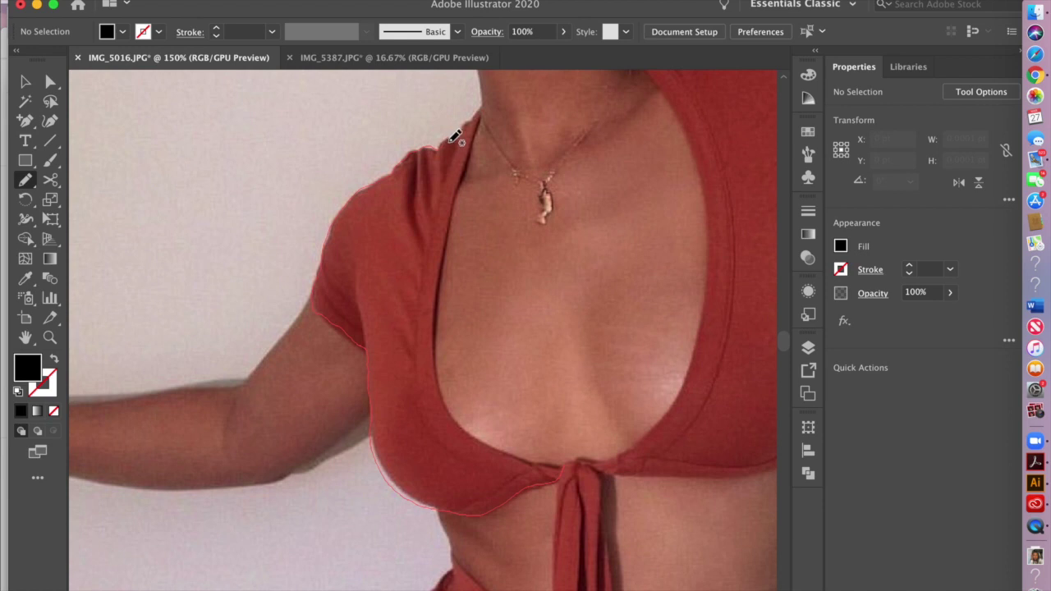
{"action": "mouse_move", "coordinate": [467, 123]}
{"action": "left_mouse_down"}
{"action": "mouse_move", "coordinate": [488, 104]}
{"action": "mouse_move", "coordinate": [441, 288]}
{"action": "mouse_move", "coordinate": [444, 382]}
{"action": "left_mouse_up"}
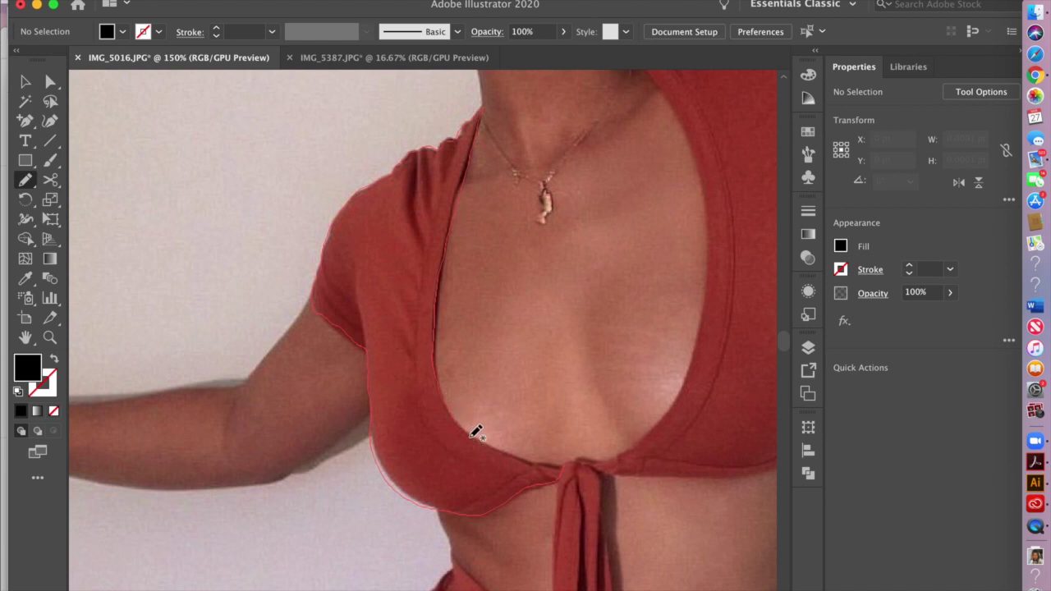
{"action": "left_click_drag", "start_coordinate": [497, 449], "coordinate": [567, 463]}
- Trace the right half of the red top, including its shoulder, sleeve and neckline, as a closed black shape
{"action": "scroll", "coordinate": [570, 464], "scroll_direction": "right", "scroll_amount": 5}
{"action": "scroll", "coordinate": [570, 464], "scroll_direction": "up", "scroll_amount": 5}
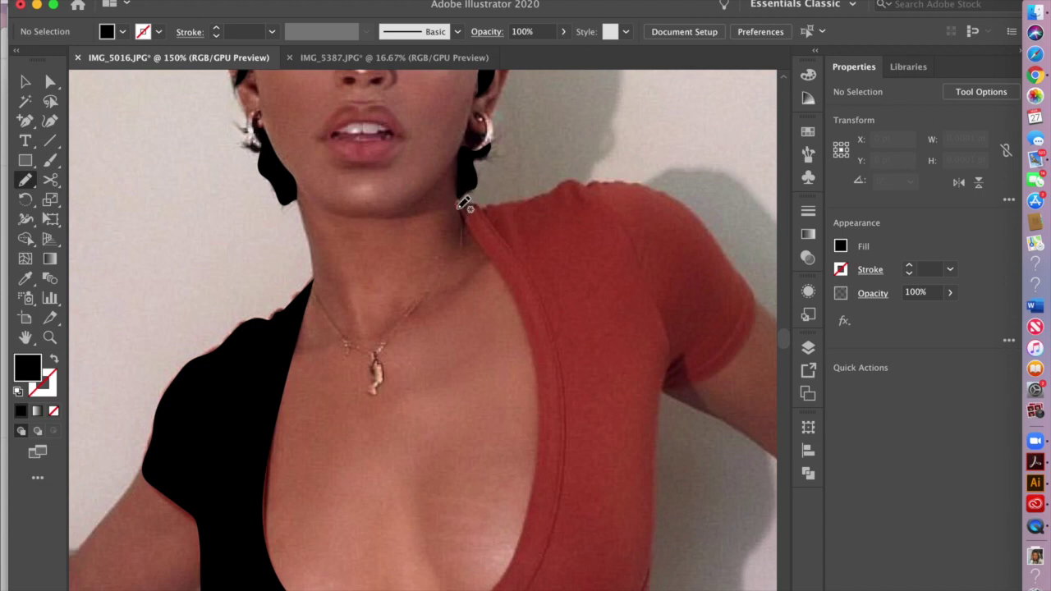
{"action": "scroll", "coordinate": [470, 230], "scroll_direction": "down", "scroll_amount": 3}
{"action": "scroll", "coordinate": [470, 230], "scroll_direction": "right", "scroll_amount": 3}
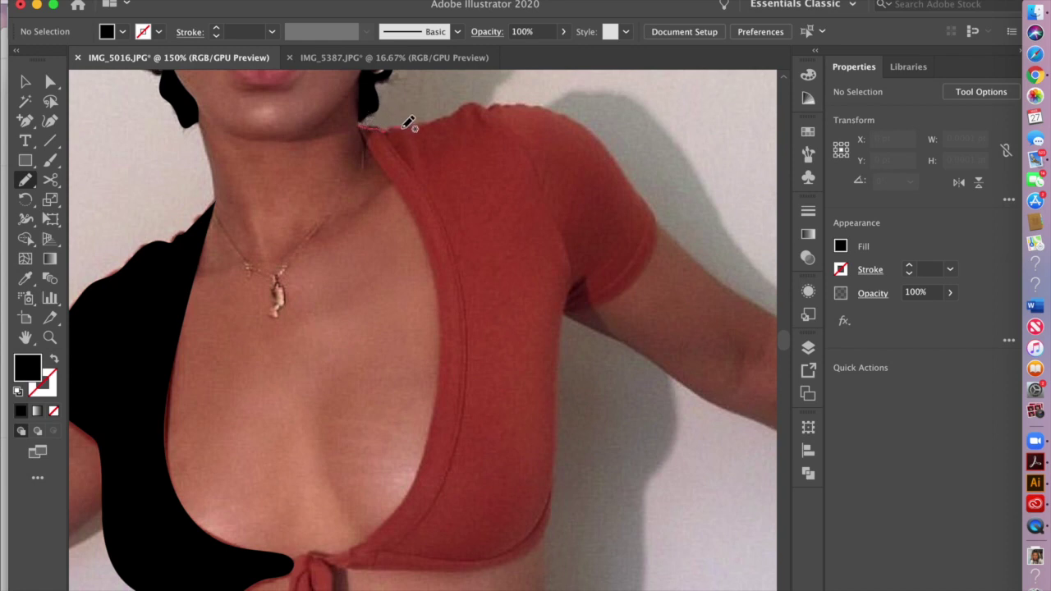
{"action": "mouse_move", "coordinate": [557, 114]}
{"action": "left_mouse_down"}
{"action": "mouse_move", "coordinate": [608, 153]}
{"action": "mouse_move", "coordinate": [658, 231]}
{"action": "mouse_move", "coordinate": [632, 290]}
{"action": "mouse_move", "coordinate": [564, 317]}
{"action": "mouse_move", "coordinate": [545, 533]}
{"action": "mouse_move", "coordinate": [494, 564]}
{"action": "mouse_move", "coordinate": [321, 564]}
{"action": "mouse_move", "coordinate": [389, 517]}
{"action": "mouse_move", "coordinate": [413, 480]}
{"action": "mouse_move", "coordinate": [442, 395]}
{"action": "mouse_move", "coordinate": [431, 260]}
{"action": "mouse_move", "coordinate": [400, 184]}
{"action": "mouse_move", "coordinate": [361, 124]}
{"action": "left_mouse_up"}
- Trace the leftmost hanging strand of the top's front tie, from the knot to its end, as a narrow black shape
{"action": "key", "text": "super+minus"}
{"action": "scroll", "coordinate": [363, 123], "scroll_direction": "down", "scroll_amount": 5}
{"action": "scroll", "coordinate": [367, 118], "scroll_direction": "down", "scroll_amount": 5}
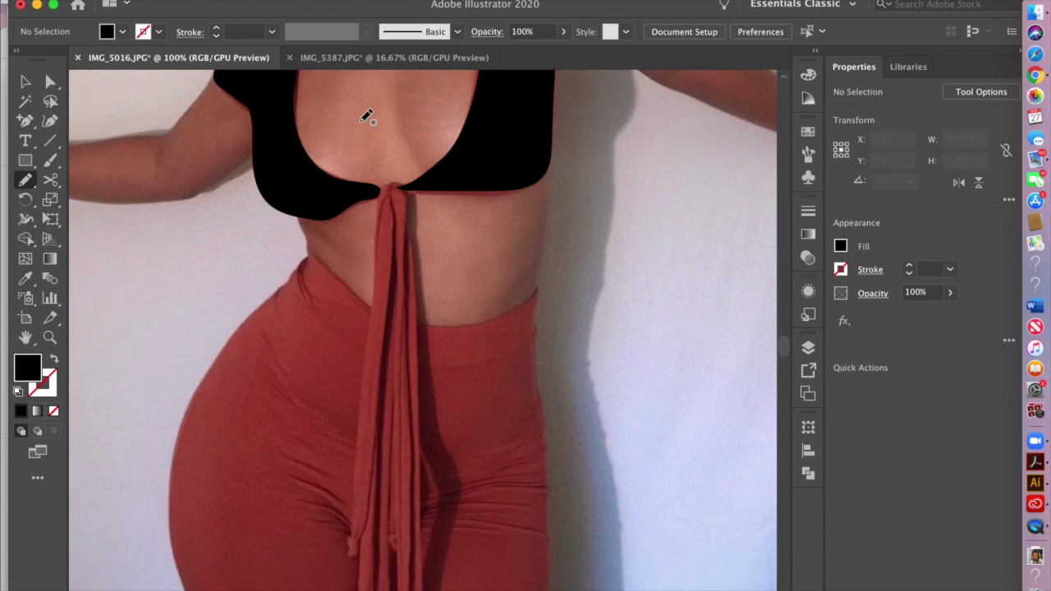
{"action": "scroll", "coordinate": [367, 117], "scroll_direction": "up", "scroll_amount": 3}
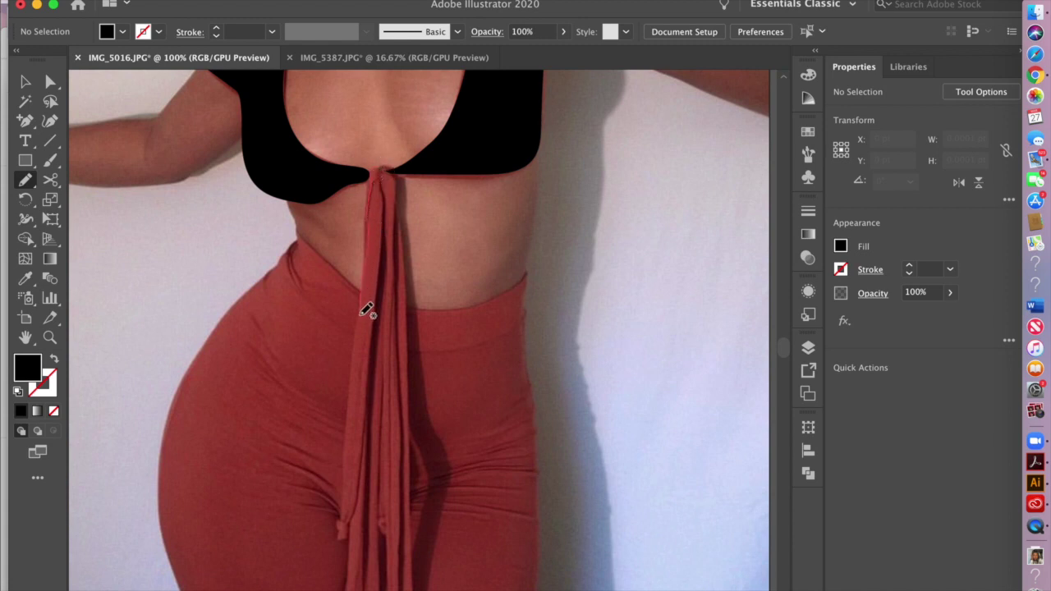
{"action": "mouse_move", "coordinate": [354, 437]}
{"action": "left_mouse_down"}
{"action": "mouse_move", "coordinate": [344, 515]}
{"action": "mouse_move", "coordinate": [356, 501]}
{"action": "mouse_move", "coordinate": [370, 389]}
{"action": "mouse_move", "coordinate": [383, 169]}
{"action": "left_mouse_up"}
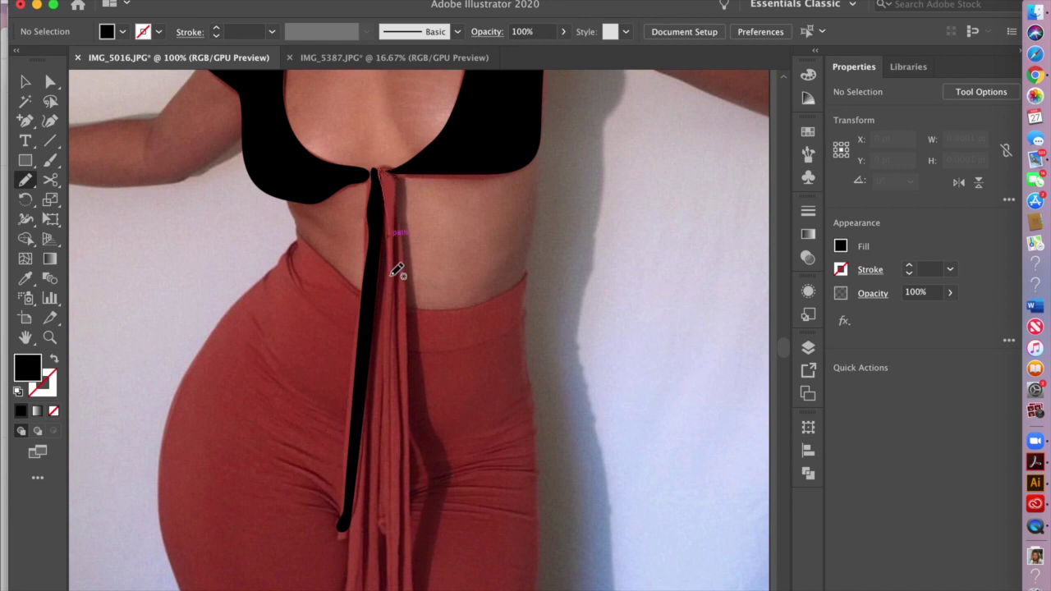
- Trace the remaining hanging strands of the top's front tie as closed black Pencil shapes
{"action": "mouse_move", "coordinate": [394, 374]}
{"action": "left_mouse_down"}
{"action": "mouse_move", "coordinate": [402, 590]}
{"action": "mouse_move", "coordinate": [413, 585]}
{"action": "mouse_move", "coordinate": [409, 367]}
{"action": "mouse_move", "coordinate": [390, 171]}
{"action": "mouse_move", "coordinate": [408, 268]}
{"action": "mouse_move", "coordinate": [376, 159]}
{"action": "mouse_move", "coordinate": [369, 476]}
{"action": "mouse_move", "coordinate": [381, 482]}
{"action": "mouse_move", "coordinate": [381, 157]}
{"action": "mouse_move", "coordinate": [355, 527]}
{"action": "mouse_move", "coordinate": [381, 251]}
{"action": "mouse_move", "coordinate": [375, 191]}
{"action": "mouse_move", "coordinate": [510, 240]}
{"action": "mouse_move", "coordinate": [435, 240]}
{"action": "mouse_move", "coordinate": [361, 178]}
{"action": "left_mouse_up"}
{"action": "scroll", "coordinate": [415, 255], "scroll_direction": "down", "scroll_amount": 2}
{"action": "scroll", "coordinate": [386, 263], "scroll_direction": "down", "scroll_amount": 1}
{"action": "scroll", "coordinate": [385, 262], "scroll_direction": "left", "scroll_amount": 2}
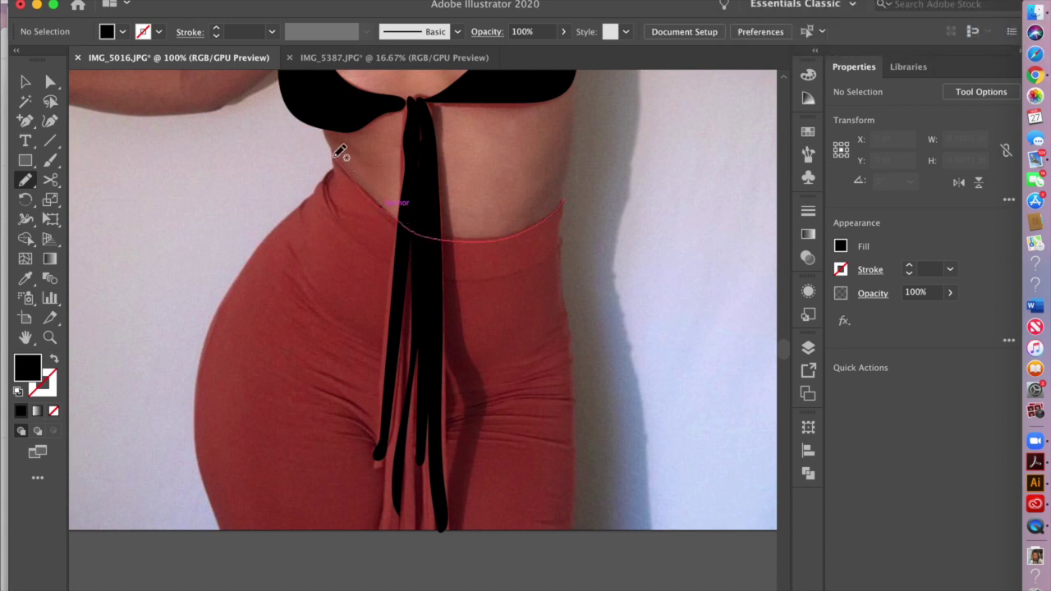
- Trace the red pants from the waistline around both hips to the photo's lower edge as a closed black shape
{"action": "mouse_move", "coordinate": [317, 188]}
{"action": "left_mouse_down"}
{"action": "mouse_move", "coordinate": [253, 259]}
{"action": "mouse_move", "coordinate": [211, 333]}
{"action": "mouse_move", "coordinate": [201, 411]}
{"action": "mouse_move", "coordinate": [211, 481]}
{"action": "mouse_move", "coordinate": [229, 520]}
{"action": "mouse_move", "coordinate": [251, 526]}
{"action": "mouse_move", "coordinate": [579, 526]}
{"action": "mouse_move", "coordinate": [565, 197]}
{"action": "left_mouse_up"}
{"action": "key", "text": "super+minus"}
{"action": "key", "text": "super+minus"}
{"action": "key", "text": "super+minus"}
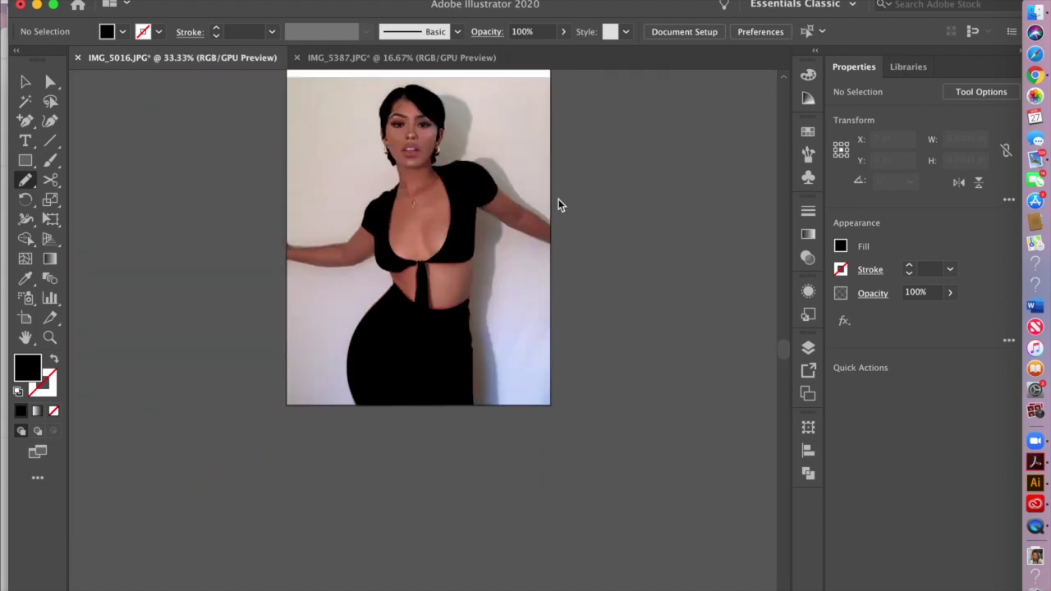
- Add a new layer directly above Layer 1, the locked photo layer
{"action": "key", "text": "super+plus"}
{"action": "key", "text": "super+plus"}
{"action": "key", "text": "super+plus"}
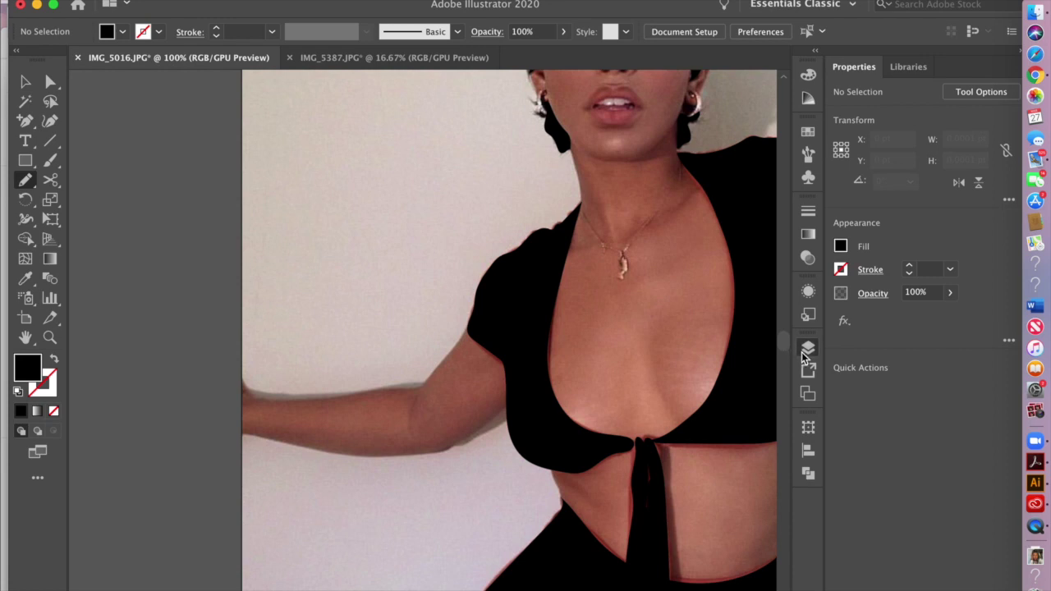
{"action": "left_click", "coordinate": [807, 350]}
{"action": "left_click", "coordinate": [720, 404]}
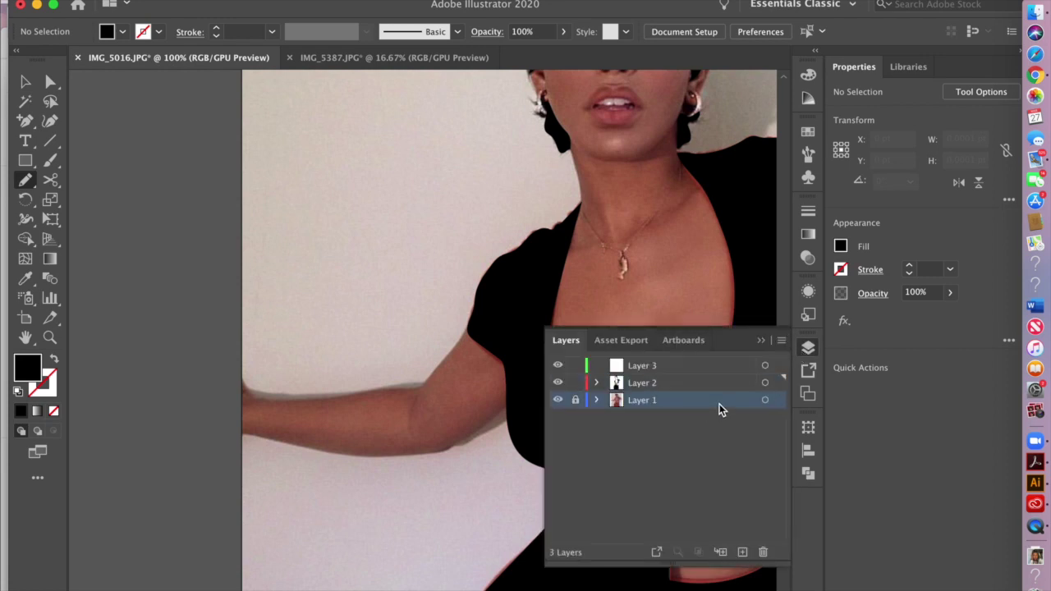
{"action": "left_click", "coordinate": [743, 552]}
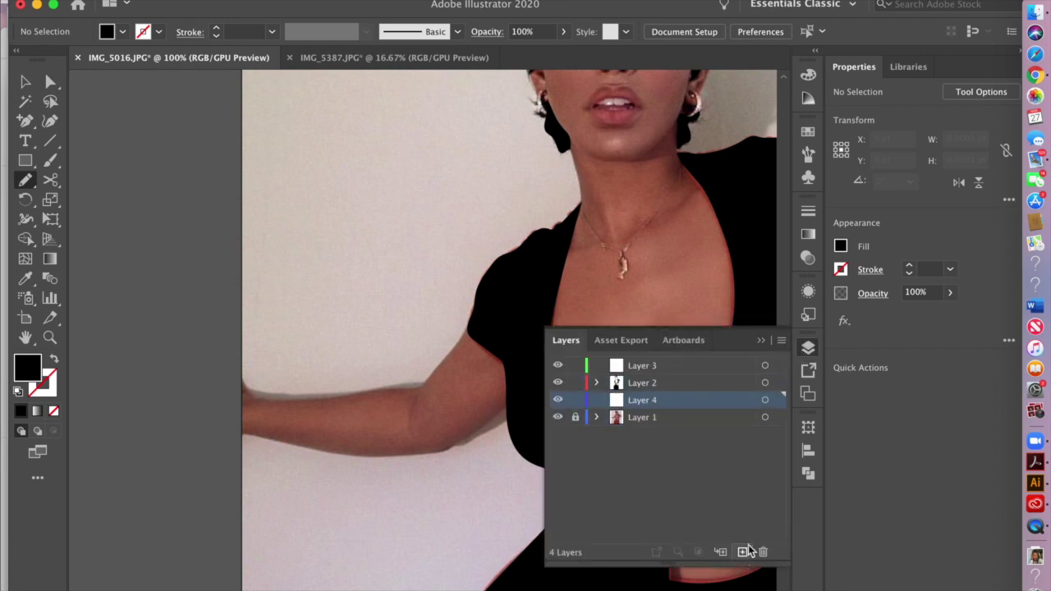
{"action": "left_click", "coordinate": [770, 332]}
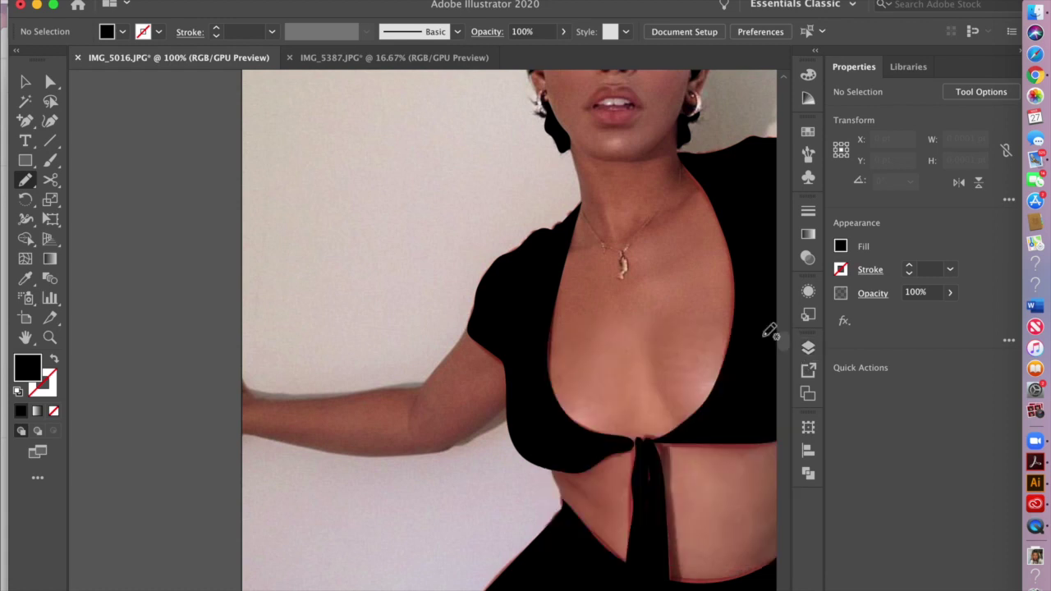
- Trace both bare arms, from the sleeve openings to the photo's side edges, as closed black Pencil shapes on the new layer
{"action": "mouse_move", "coordinate": [473, 322]}
{"action": "left_mouse_down"}
{"action": "mouse_move", "coordinate": [420, 386]}
{"action": "mouse_move", "coordinate": [394, 388]}
{"action": "left_mouse_up"}
{"action": "mouse_move", "coordinate": [246, 390]}
{"action": "left_mouse_down"}
{"action": "mouse_move", "coordinate": [255, 429]}
{"action": "mouse_move", "coordinate": [294, 439]}
{"action": "mouse_move", "coordinate": [464, 443]}
{"action": "mouse_move", "coordinate": [512, 399]}
{"action": "mouse_move", "coordinate": [521, 370]}
{"action": "mouse_move", "coordinate": [478, 315]}
{"action": "left_mouse_up"}
{"action": "scroll", "coordinate": [497, 340], "scroll_direction": "right", "scroll_amount": 10}
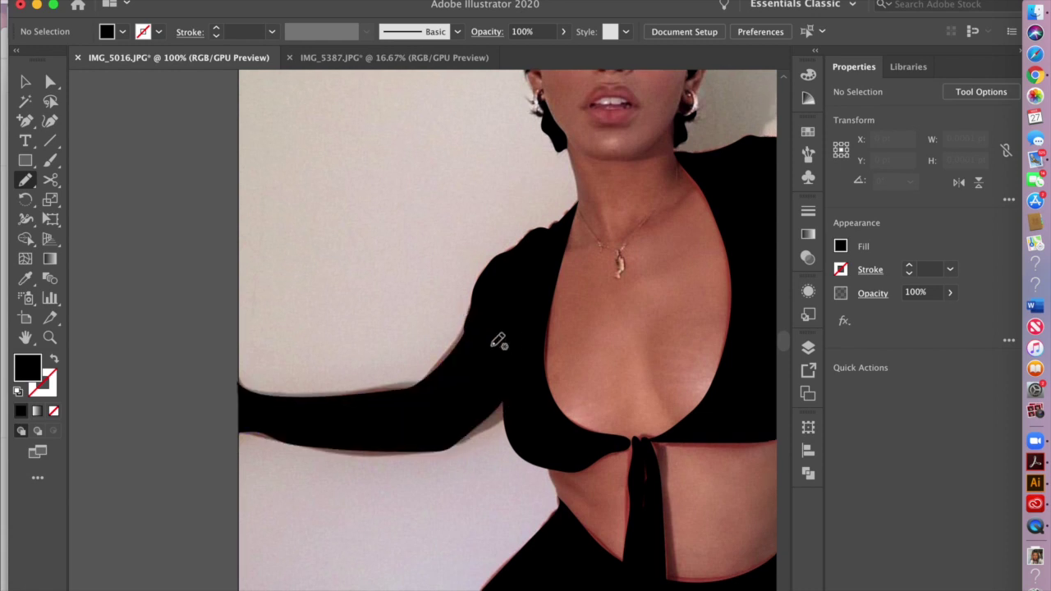
{"action": "scroll", "coordinate": [498, 340], "scroll_direction": "right", "scroll_amount": 3}
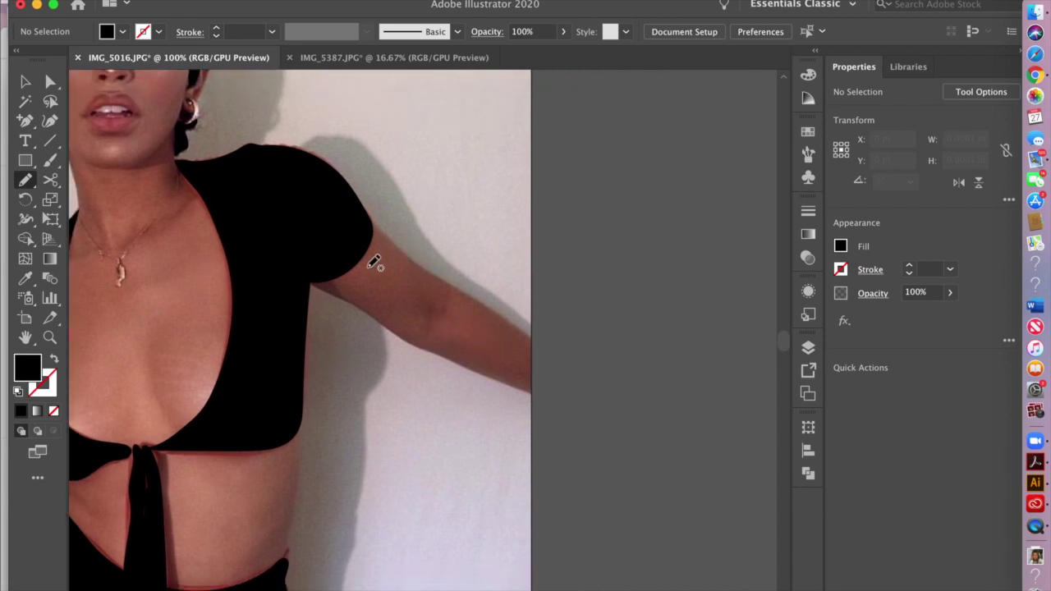
{"action": "mouse_move", "coordinate": [310, 279]}
{"action": "left_mouse_down"}
{"action": "mouse_move", "coordinate": [414, 347]}
{"action": "mouse_move", "coordinate": [534, 395]}
{"action": "mouse_move", "coordinate": [537, 340]}
{"action": "mouse_move", "coordinate": [406, 255]}
{"action": "left_mouse_up"}
{"action": "mouse_move", "coordinate": [386, 220]}
{"action": "left_mouse_down"}
{"action": "mouse_move", "coordinate": [364, 216]}
{"action": "mouse_move", "coordinate": [309, 279]}
{"action": "left_mouse_up"}
- Trace the bare midriff between the top and the pants as a closed black shape that overlaps both garments
{"action": "key", "text": "super+minus"}
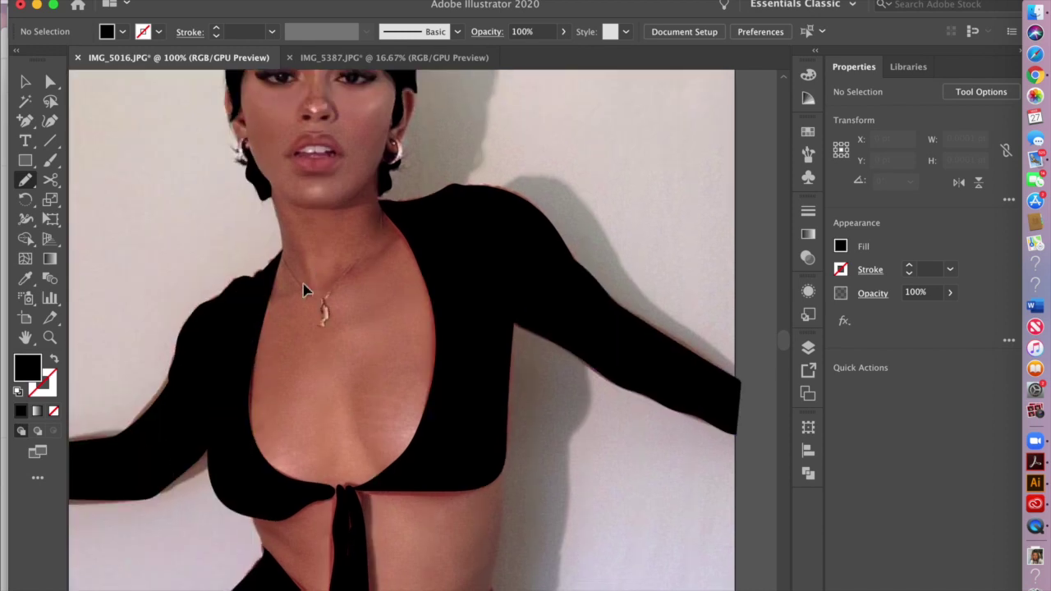
{"action": "key", "text": "super+minus"}
{"action": "key", "text": "super+minus"}
{"action": "key", "text": "super+1"}
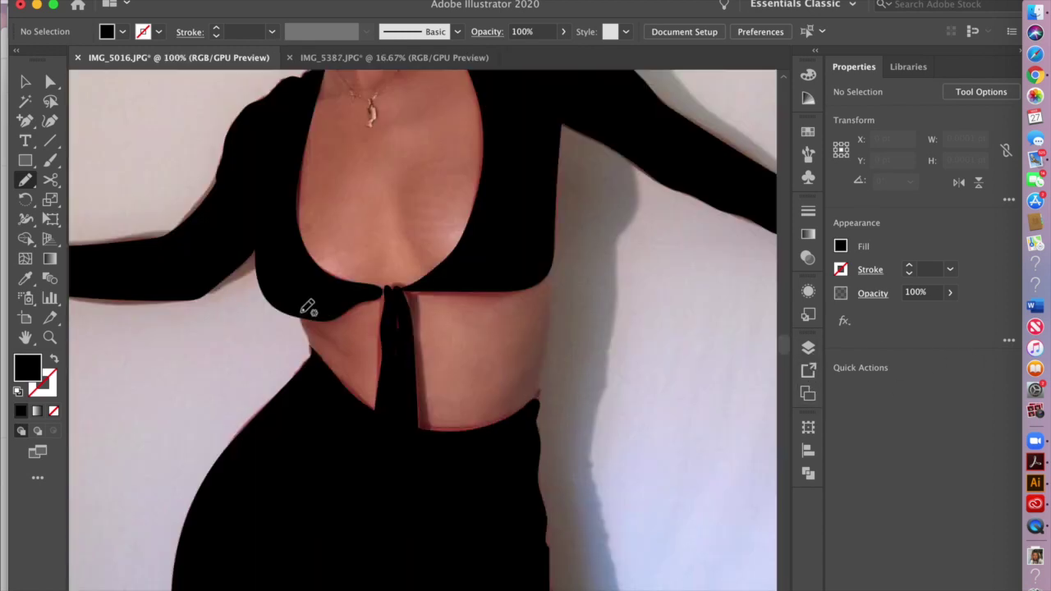
{"action": "mouse_move", "coordinate": [311, 339]}
{"action": "left_mouse_down"}
{"action": "mouse_move", "coordinate": [334, 392]}
{"action": "mouse_move", "coordinate": [412, 439]}
{"action": "mouse_move", "coordinate": [482, 441]}
{"action": "mouse_move", "coordinate": [542, 390]}
{"action": "mouse_move", "coordinate": [551, 267]}
{"action": "mouse_move", "coordinate": [527, 282]}
{"action": "mouse_move", "coordinate": [387, 287]}
{"action": "mouse_move", "coordinate": [303, 310]}
{"action": "left_mouse_up"}
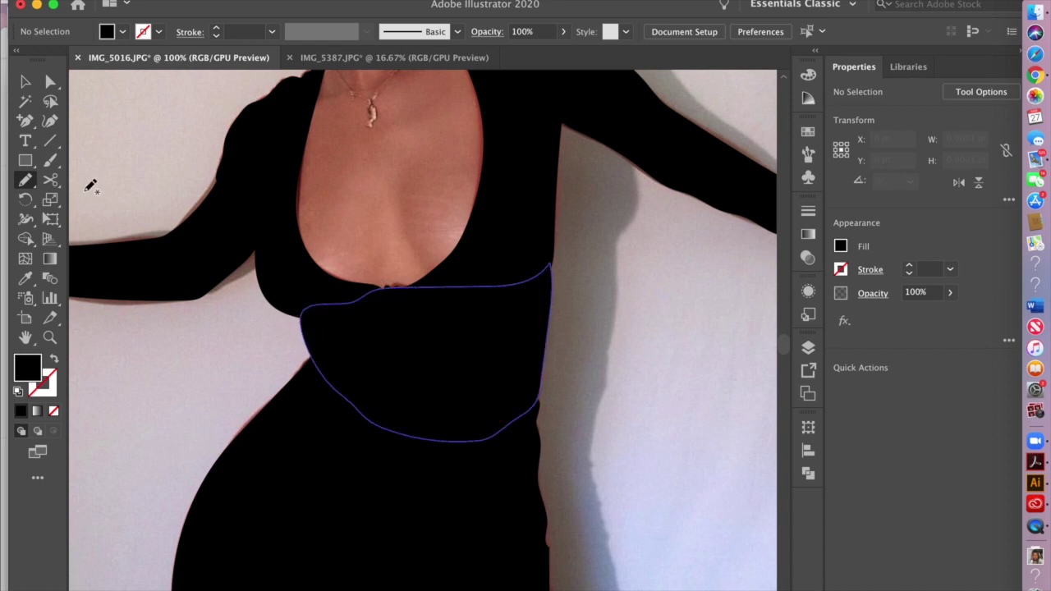
{"action": "left_click", "coordinate": [25, 81]}
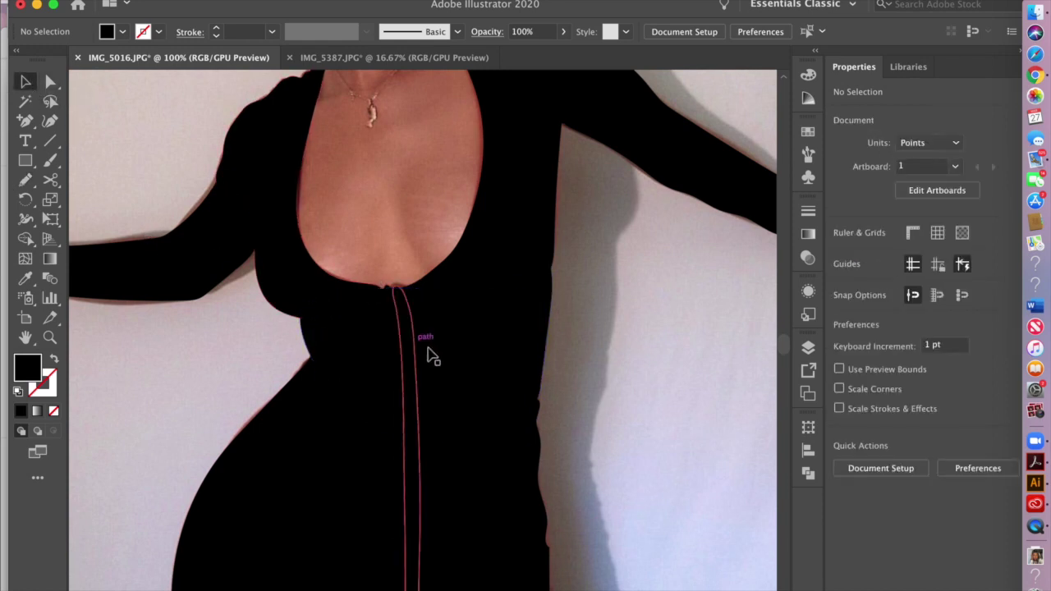
- Trace the neck and chest, from the jawline down around the inside of the neckline, as one closed black shape
{"action": "scroll", "coordinate": [464, 353], "scroll_direction": "up", "scroll_amount": 5}
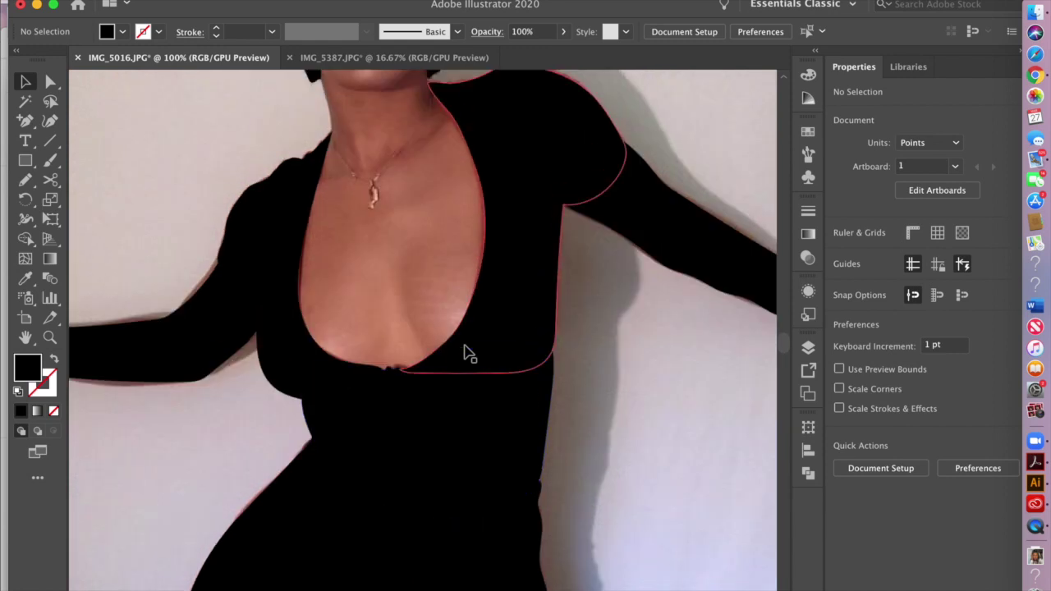
{"action": "scroll", "coordinate": [463, 353], "scroll_direction": "up", "scroll_amount": 5}
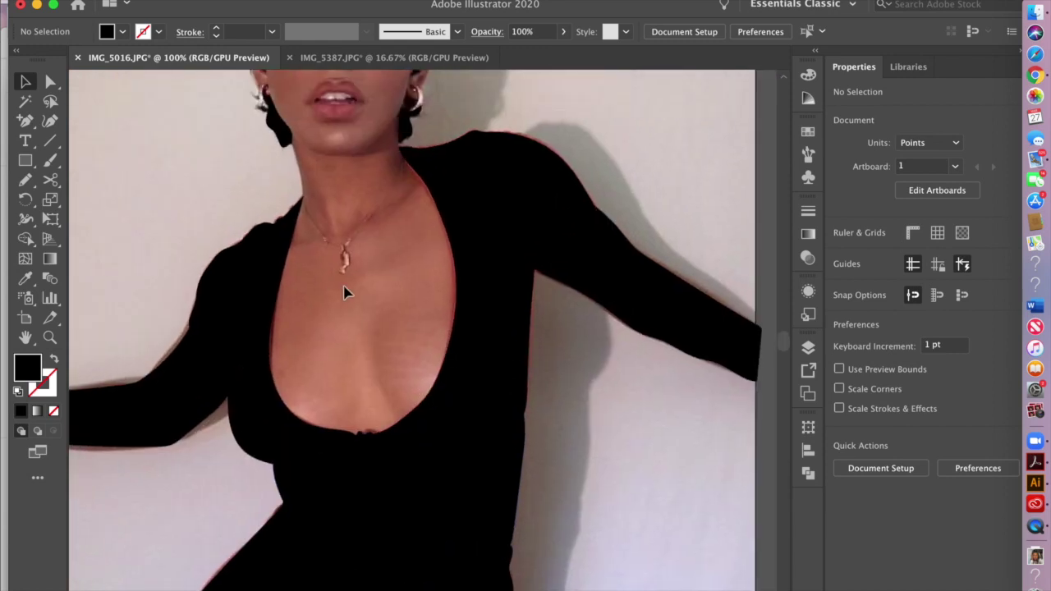
{"action": "scroll", "coordinate": [347, 291], "scroll_direction": "right", "scroll_amount": 3}
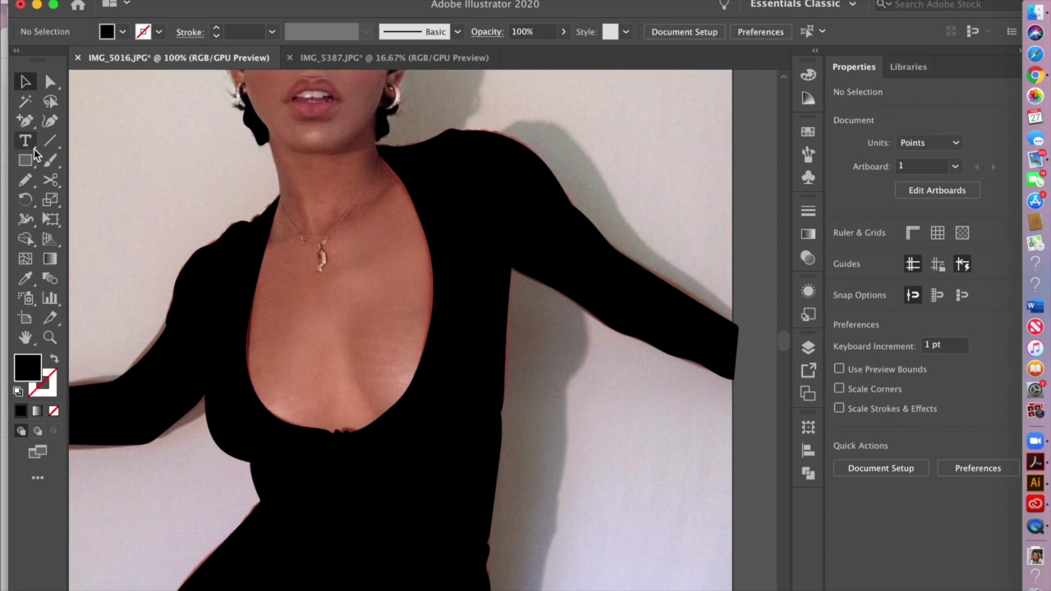
{"action": "left_click", "coordinate": [25, 179]}
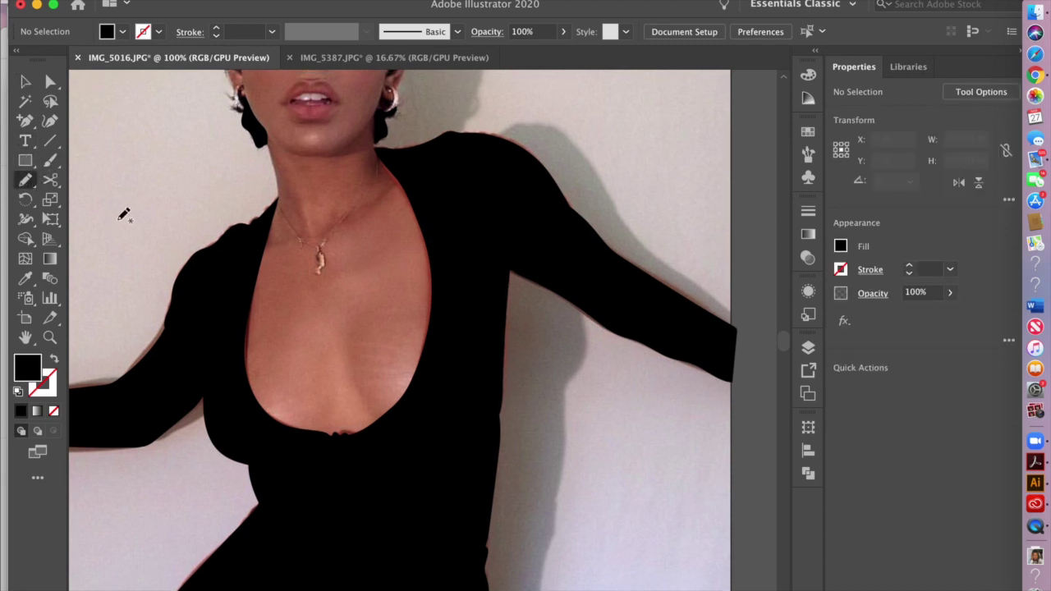
{"action": "scroll", "coordinate": [123, 214], "scroll_direction": "up", "scroll_amount": 3}
{"action": "scroll", "coordinate": [123, 214], "scroll_direction": "right", "scroll_amount": 2}
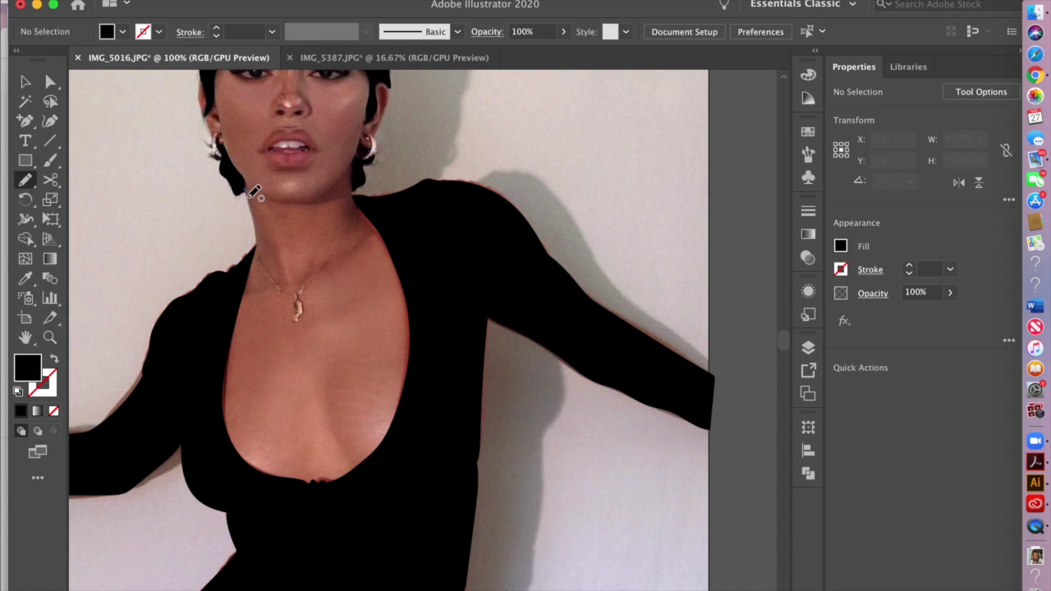
{"action": "mouse_move", "coordinate": [259, 252]}
{"action": "left_mouse_down"}
{"action": "mouse_move", "coordinate": [219, 370]}
{"action": "mouse_move", "coordinate": [225, 435]}
{"action": "mouse_move", "coordinate": [259, 478]}
{"action": "mouse_move", "coordinate": [342, 481]}
{"action": "mouse_move", "coordinate": [369, 469]}
{"action": "mouse_move", "coordinate": [392, 439]}
{"action": "mouse_move", "coordinate": [410, 389]}
{"action": "mouse_move", "coordinate": [410, 286]}
{"action": "mouse_move", "coordinate": [363, 205]}
{"action": "left_mouse_up"}
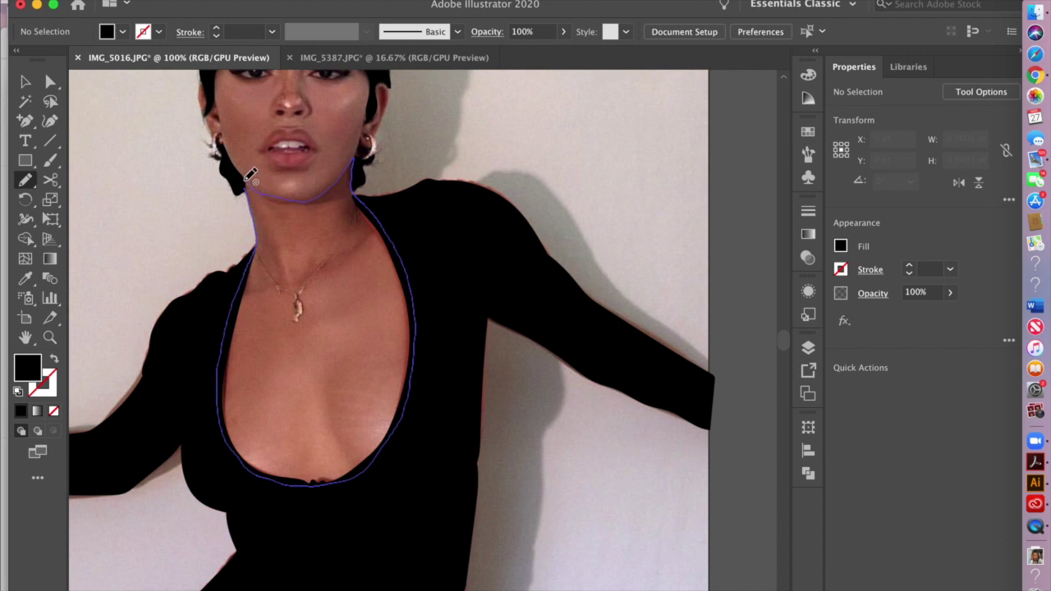
{"action": "left_click_drag", "start_coordinate": [250, 183], "coordinate": [252, 187]}
{"action": "left_click", "coordinate": [25, 82]}
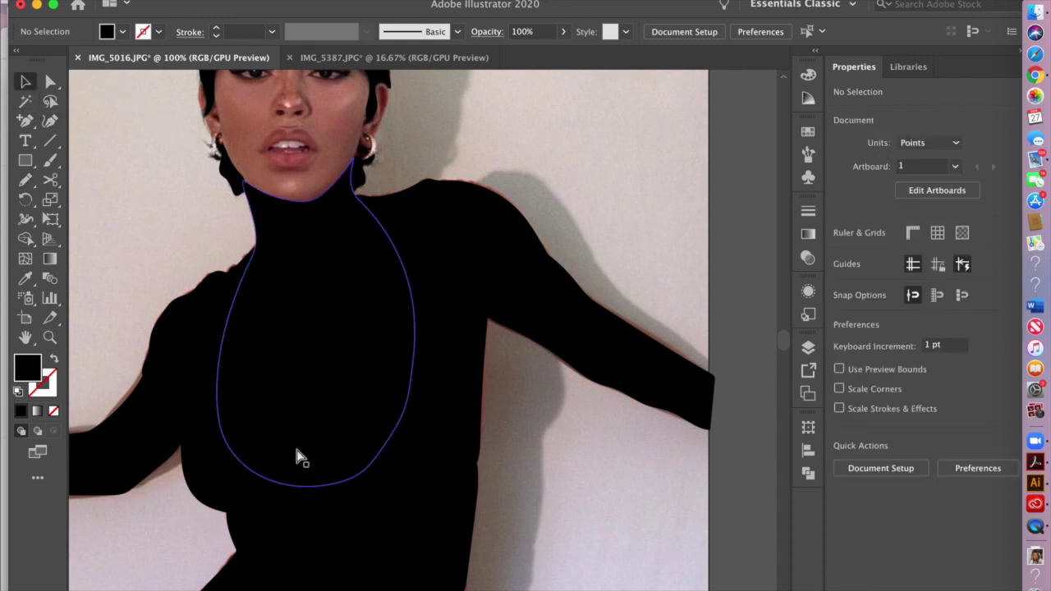
- Hide the photo on Layer 1 to check the whole traced silhouette, and show it again
{"action": "key", "text": "super+minus"}
{"action": "key", "text": "super+minus"}
{"action": "key", "text": "super+minus"}
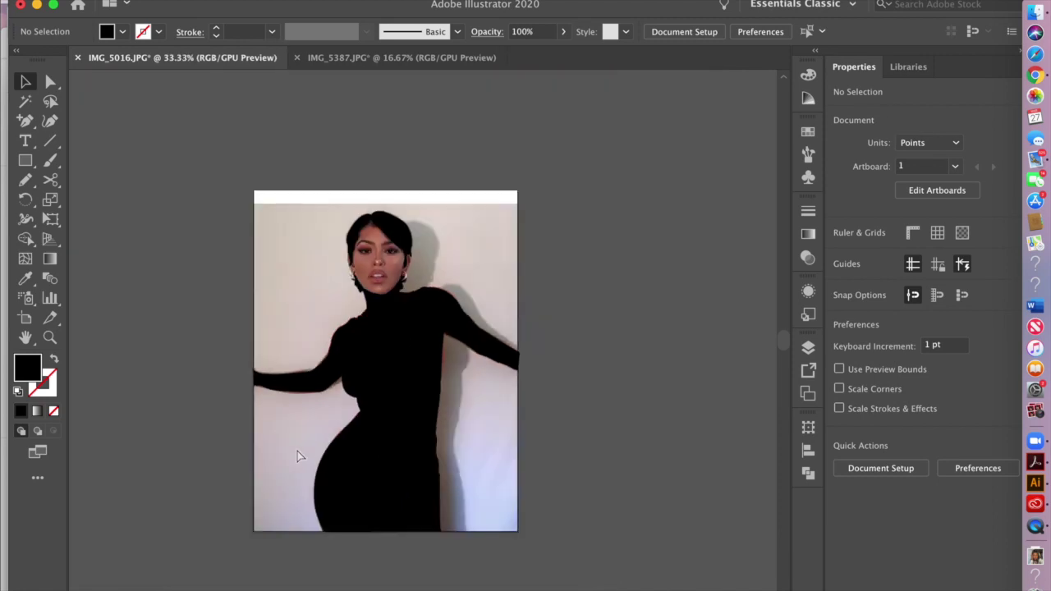
{"action": "left_click", "coordinate": [809, 347]}
{"action": "left_click", "coordinate": [557, 417]}
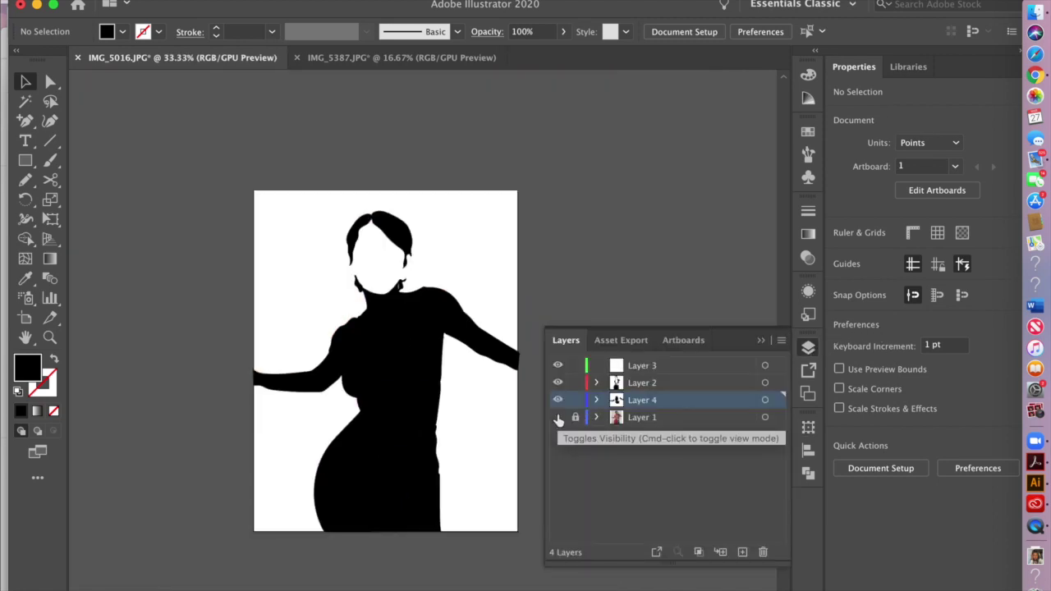
{"action": "left_click", "coordinate": [557, 417]}
{"action": "left_click", "coordinate": [764, 339]}
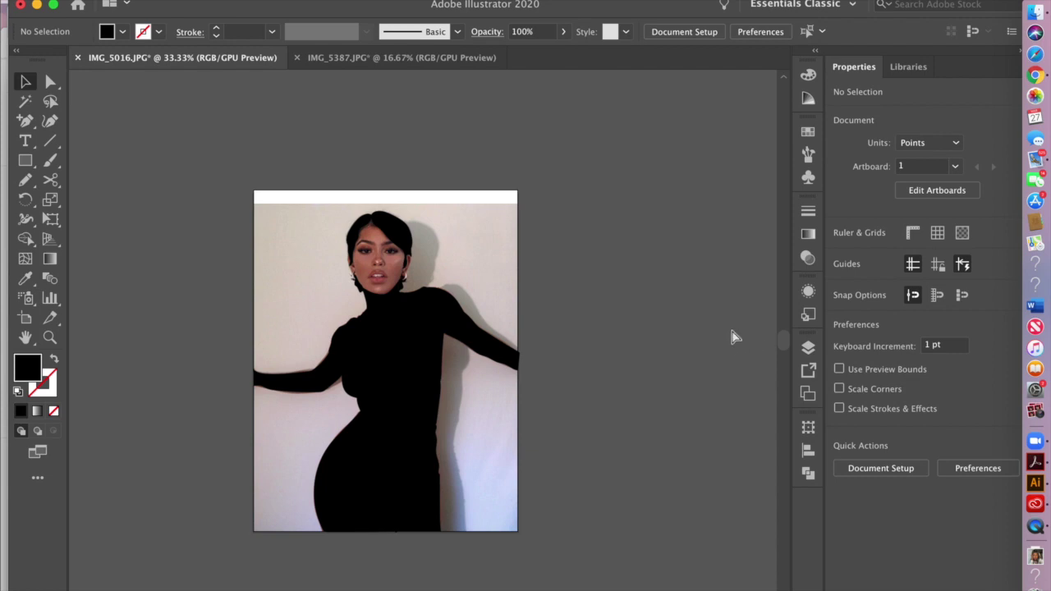
- Select both arm shapes together with the neck and chest shape to examine the traced skin areas
{"action": "key", "text": "super+equal"}
{"action": "key", "text": "super+equal"}
{"action": "key", "text": "super+equal"}
{"action": "scroll", "coordinate": [673, 348], "scroll_direction": "up", "scroll_amount": 3}
{"action": "scroll", "coordinate": [675, 347], "scroll_direction": "down", "scroll_amount": 3}
{"action": "left_click", "coordinate": [684, 368]}
{"action": "scroll", "coordinate": [685, 369], "scroll_direction": "left", "scroll_amount": 5}
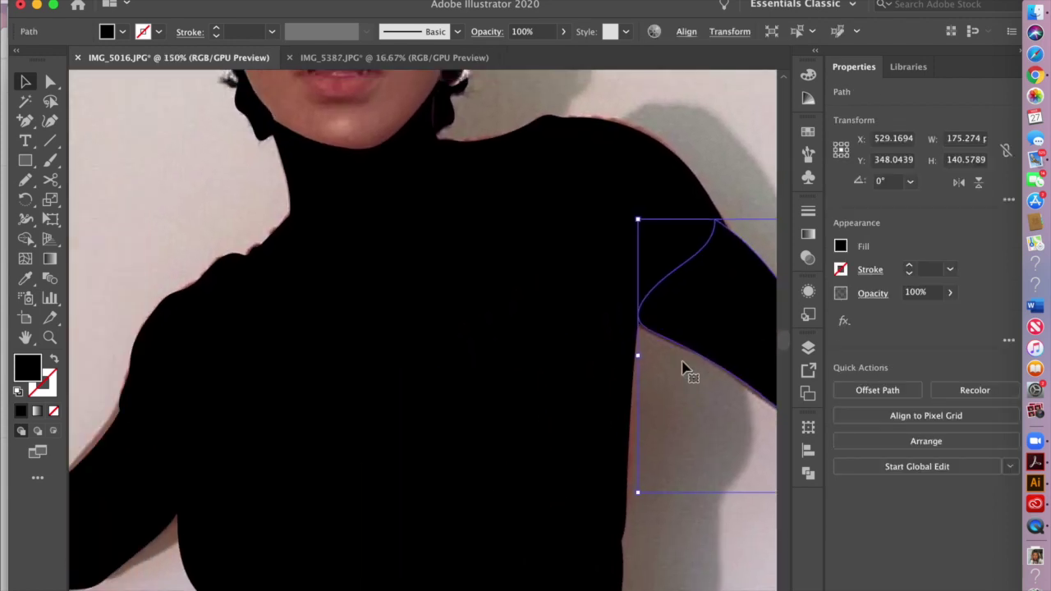
{"action": "left_click", "coordinate": [170, 497], "text": "shift"}
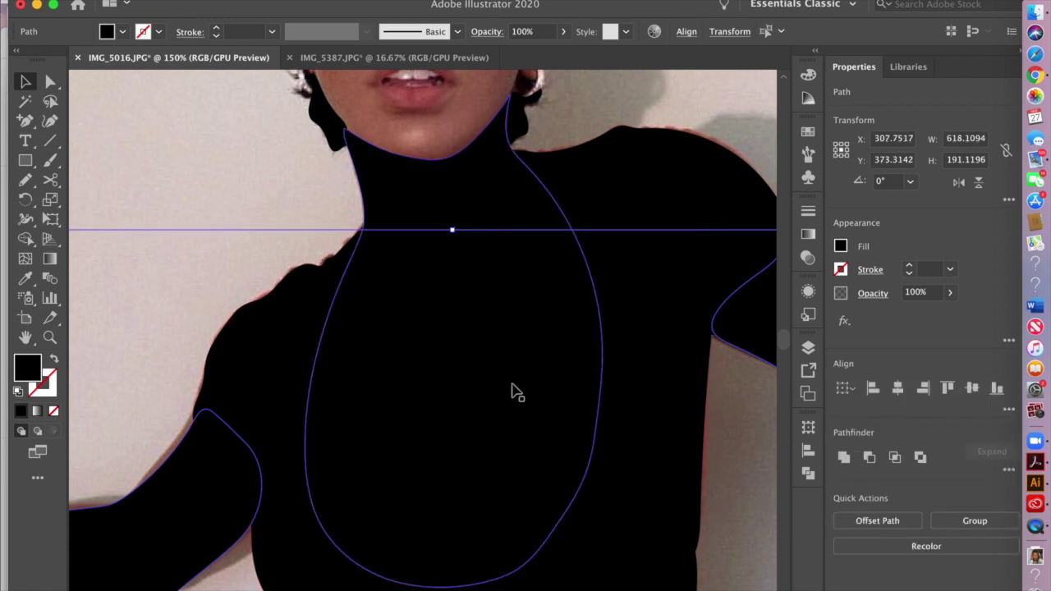
- Rename Layer 4 as "skin" and Layer 2 as "clothes", and deselect the artwork
{"action": "left_click", "coordinate": [808, 348]}
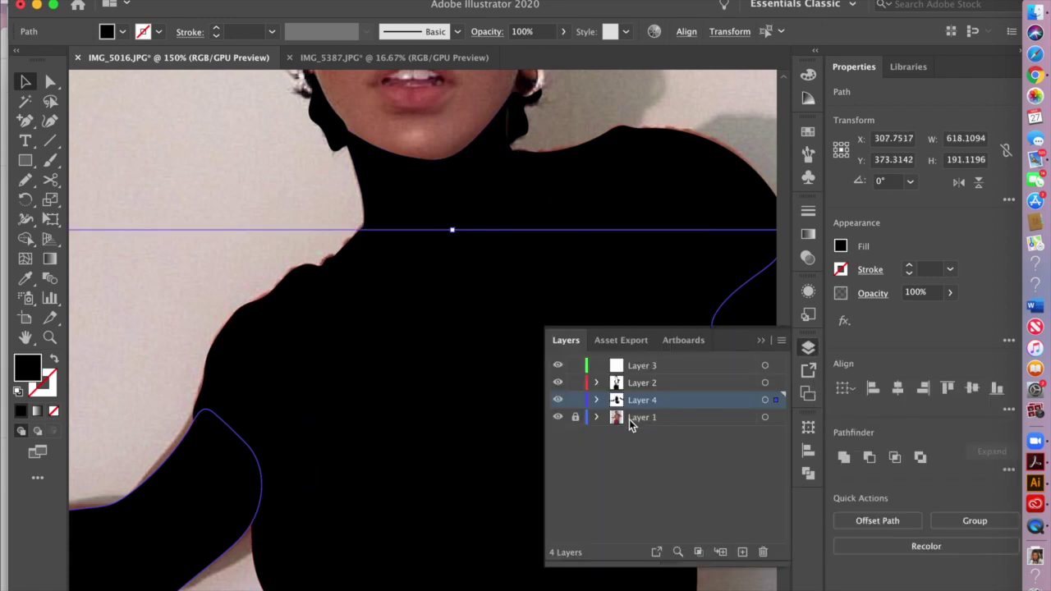
{"action": "double_click", "coordinate": [642, 400]}
{"action": "type", "text": "skin"}
{"action": "key", "text": "Return"}
{"action": "double_click", "coordinate": [657, 384]}
{"action": "type", "text": "clothes"}
{"action": "key", "text": "Return"}
{"action": "left_click", "coordinate": [296, 185]}
- Add another layer directly above Layer 1 and name it "face"
{"action": "key", "text": "super+minus"}
{"action": "key", "text": "super+minus"}
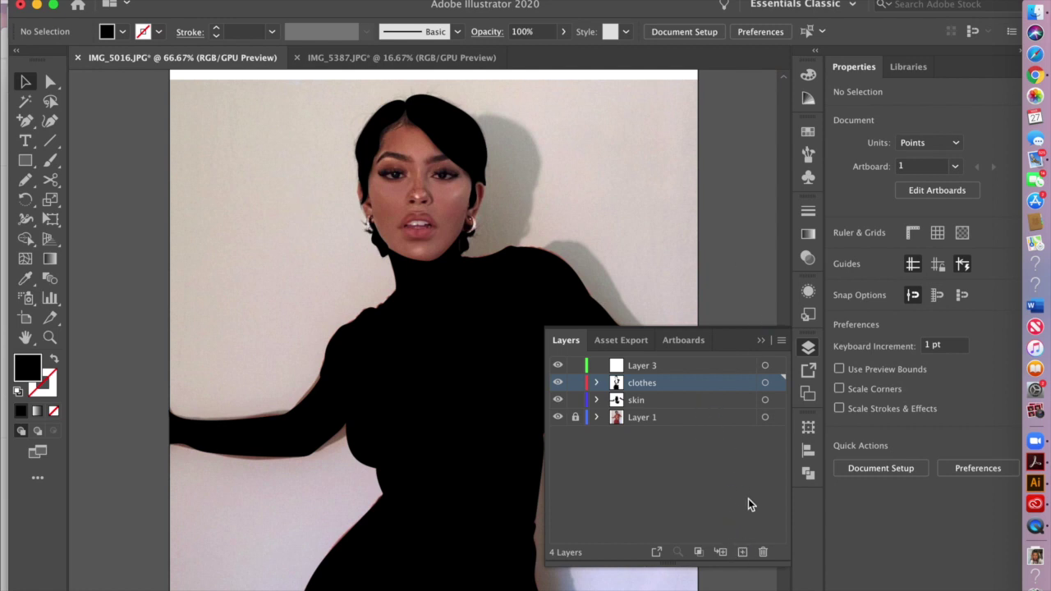
{"action": "left_click", "coordinate": [703, 417]}
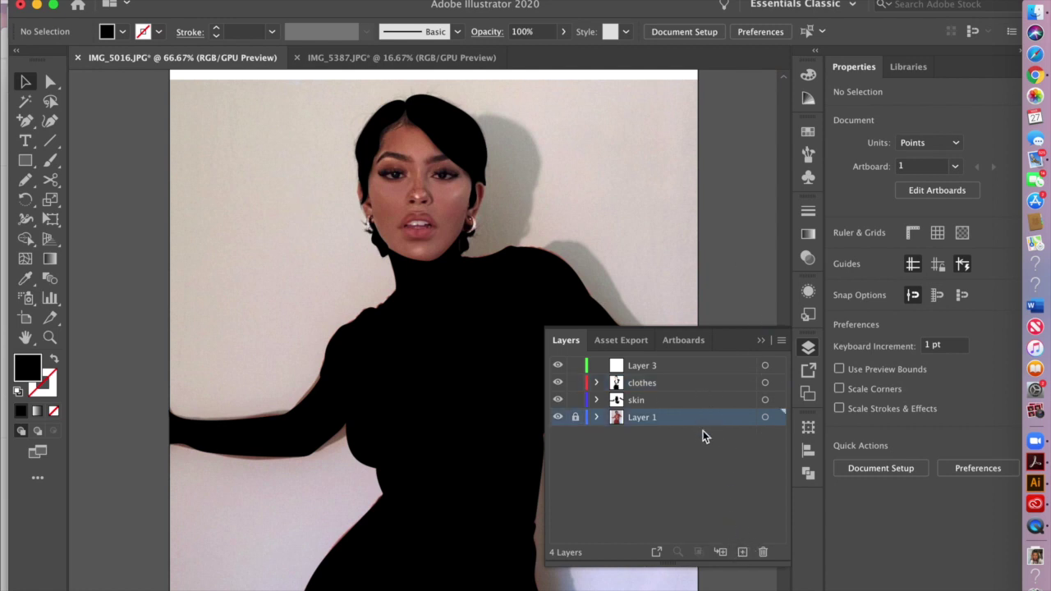
{"action": "left_click", "coordinate": [743, 553]}
{"action": "double_click", "coordinate": [661, 416]}
{"action": "type", "text": "face"}
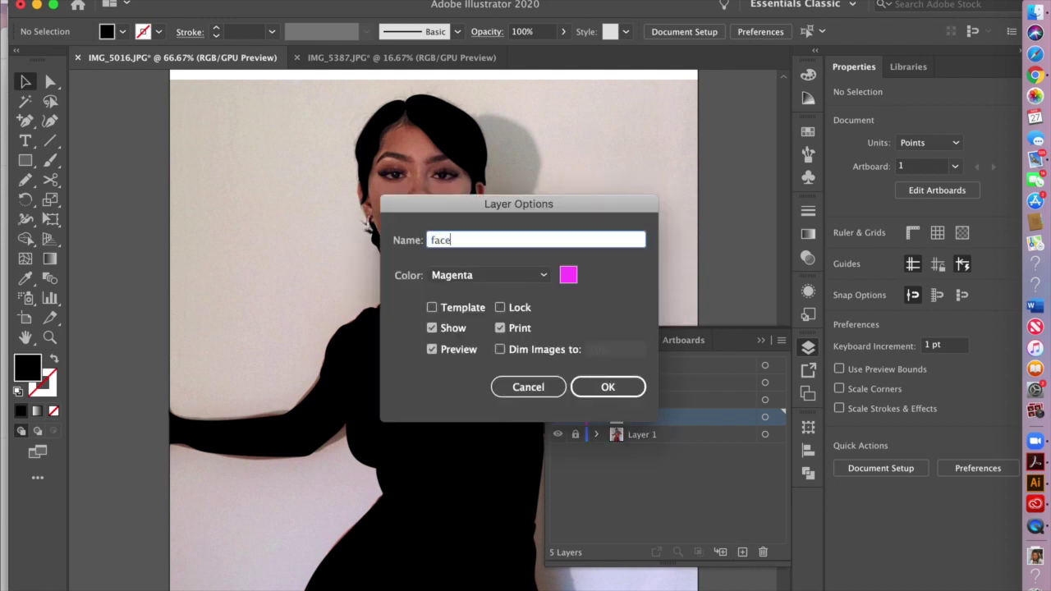
{"action": "key", "text": "Return"}
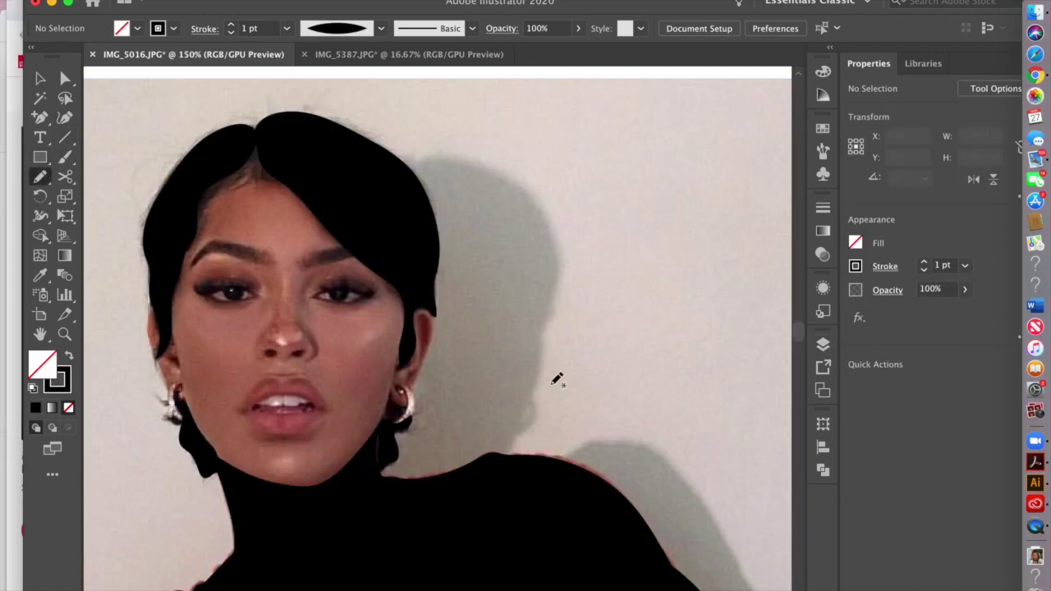
- On the "face" layer, trace the outline of the face and ears with the Pencil tool as one closed path
{"action": "scroll", "coordinate": [659, 399], "scroll_direction": "left", "scroll_amount": 5}
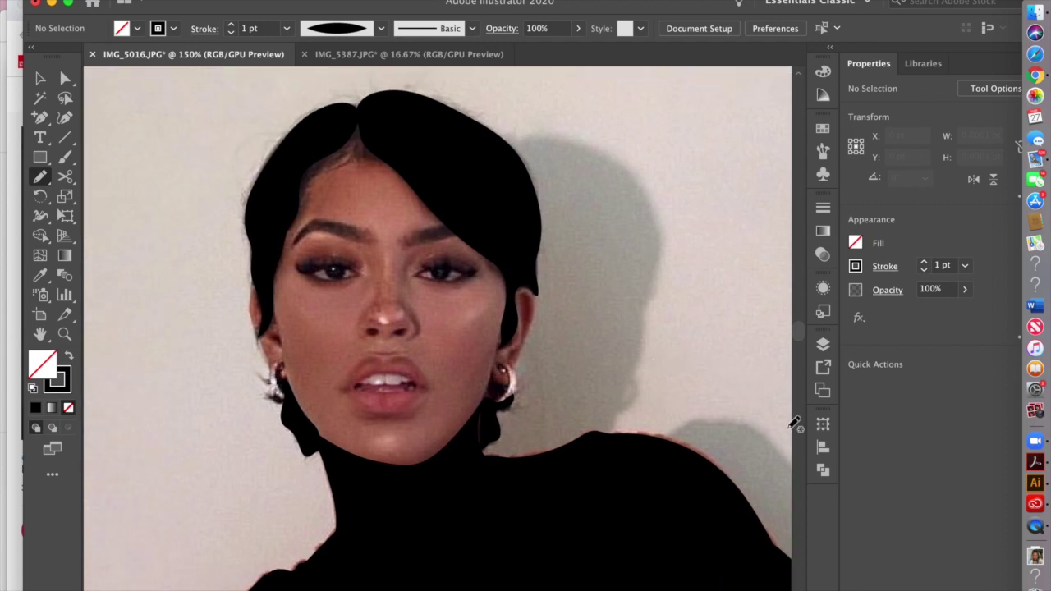
{"action": "left_click", "coordinate": [828, 345]}
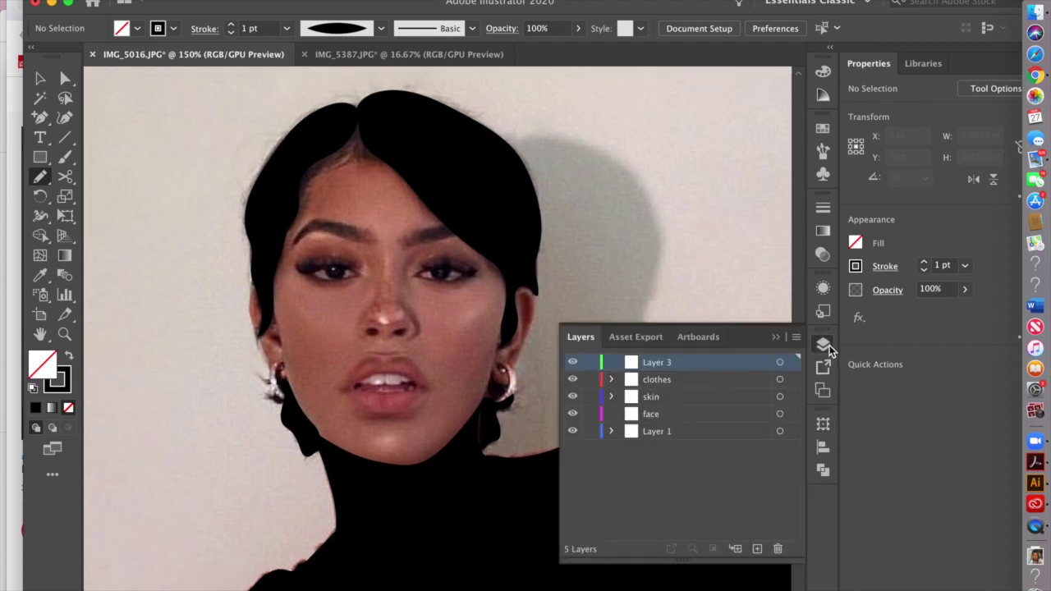
{"action": "left_click", "coordinate": [698, 414]}
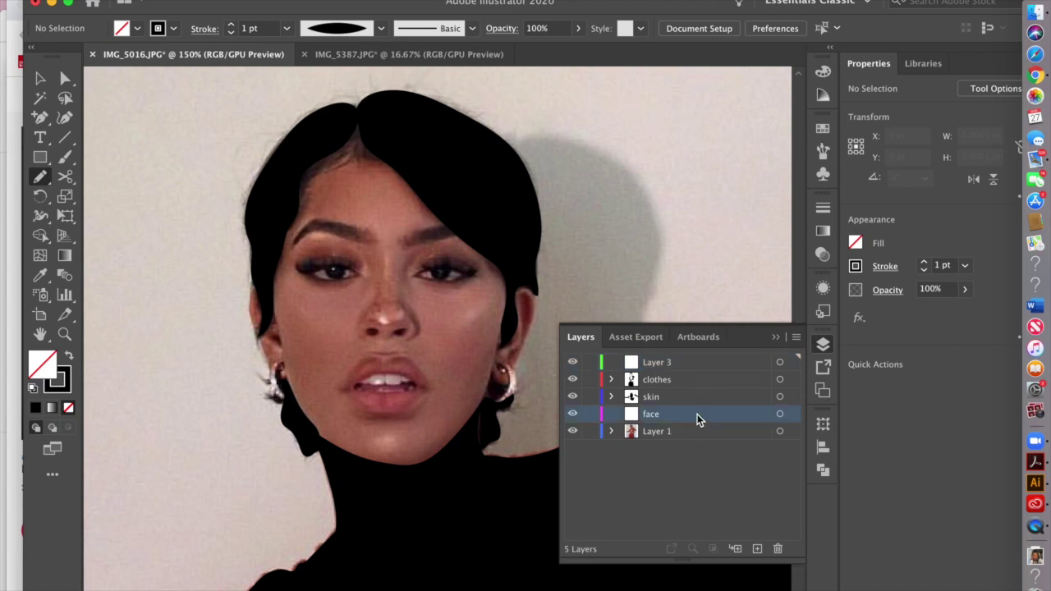
{"action": "left_click", "coordinate": [776, 340]}
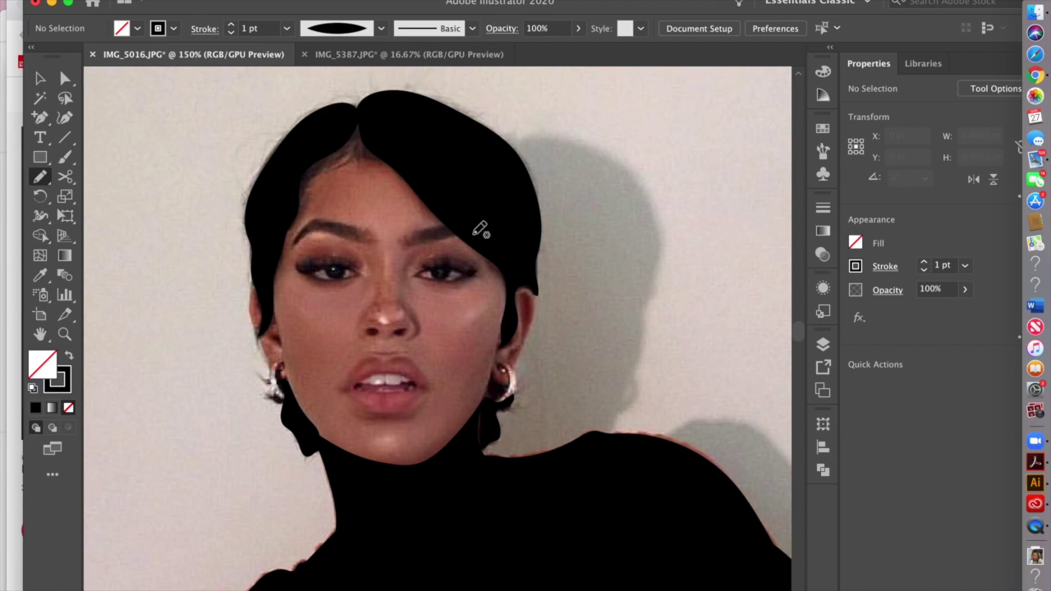
{"action": "mouse_move", "coordinate": [361, 108]}
{"action": "left_mouse_down"}
{"action": "mouse_move", "coordinate": [306, 164]}
{"action": "mouse_move", "coordinate": [276, 261]}
{"action": "left_mouse_up"}
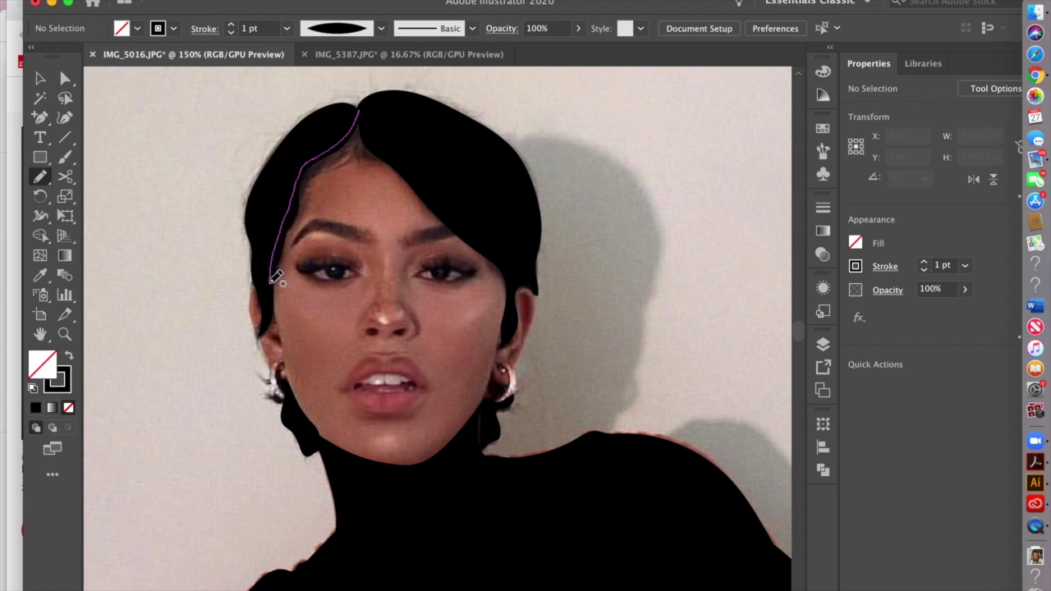
{"action": "left_click_drag", "start_coordinate": [259, 283], "coordinate": [264, 337]}
{"action": "mouse_move", "coordinate": [285, 374]}
{"action": "left_mouse_down"}
{"action": "mouse_move", "coordinate": [319, 442]}
{"action": "mouse_move", "coordinate": [369, 470]}
{"action": "mouse_move", "coordinate": [432, 465]}
{"action": "mouse_move", "coordinate": [473, 422]}
{"action": "left_mouse_up"}
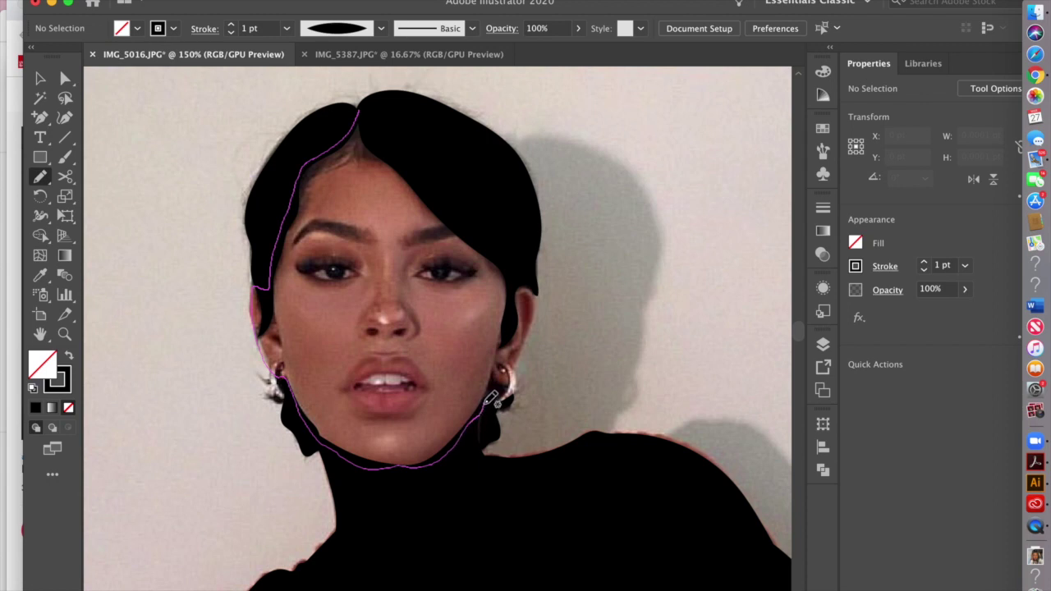
{"action": "left_click_drag", "start_coordinate": [494, 392], "coordinate": [498, 375]}
{"action": "left_click_drag", "start_coordinate": [532, 284], "coordinate": [411, 152]}
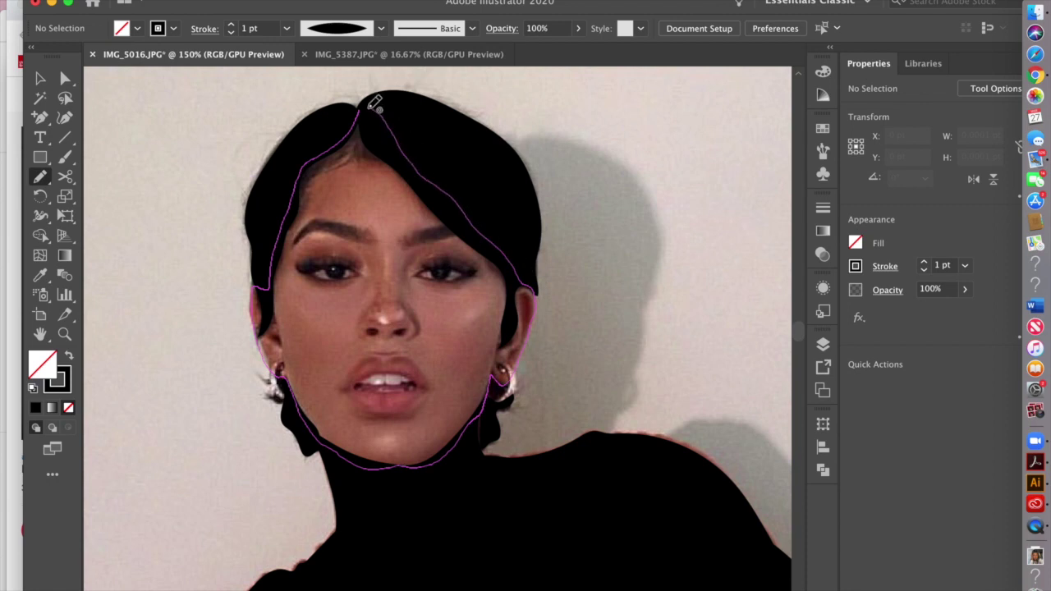
{"action": "left_click_drag", "start_coordinate": [361, 115], "coordinate": [358, 115]}
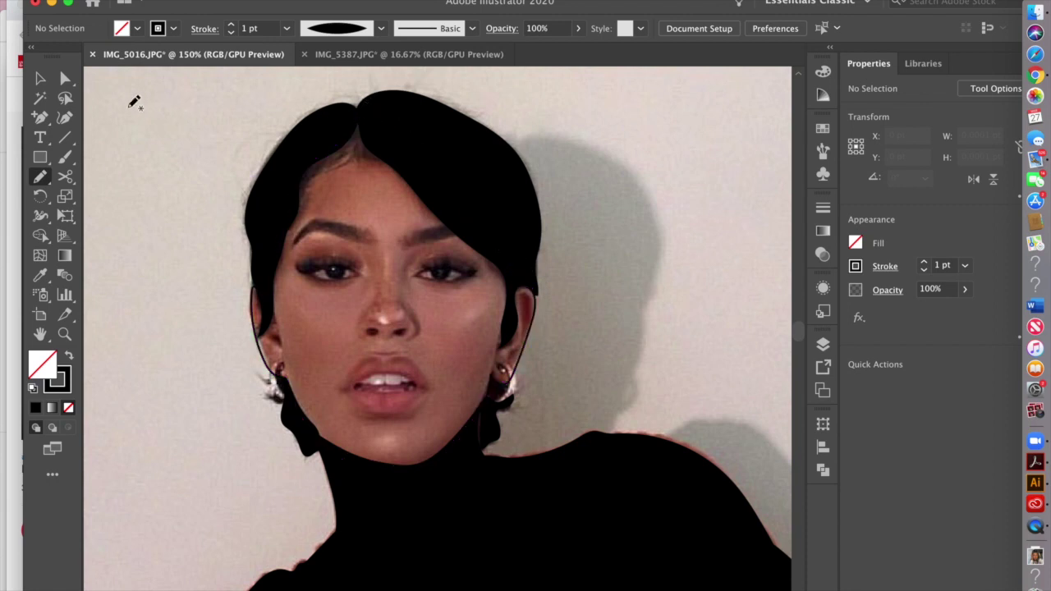
- Try to fill the face outline with a skin tone sampled from the cheek, undo it and deselect the outline
{"action": "left_click", "coordinate": [40, 78]}
{"action": "left_click", "coordinate": [264, 353]}
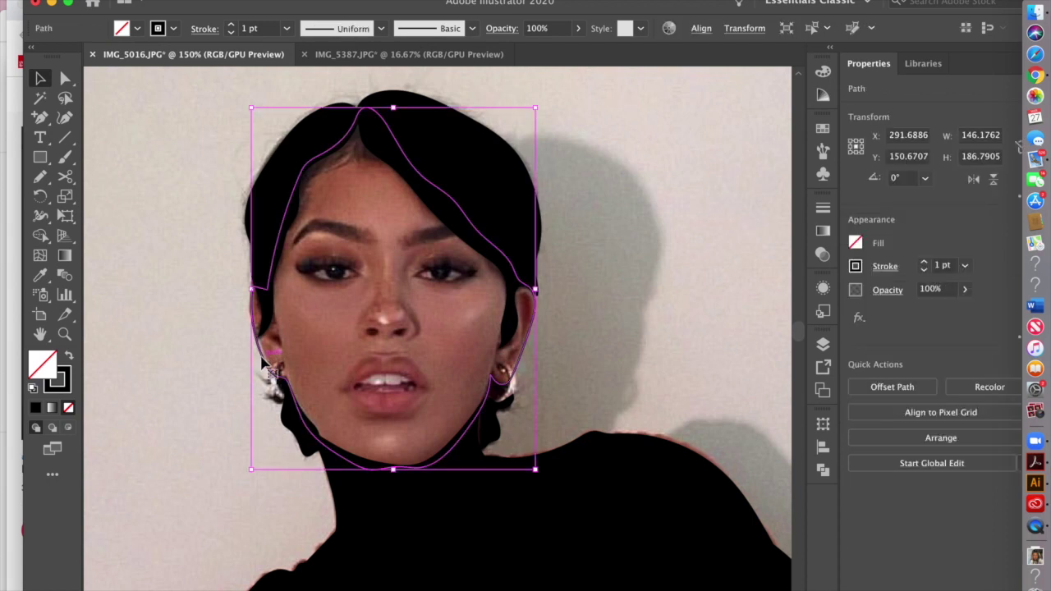
{"action": "left_click", "coordinate": [40, 275]}
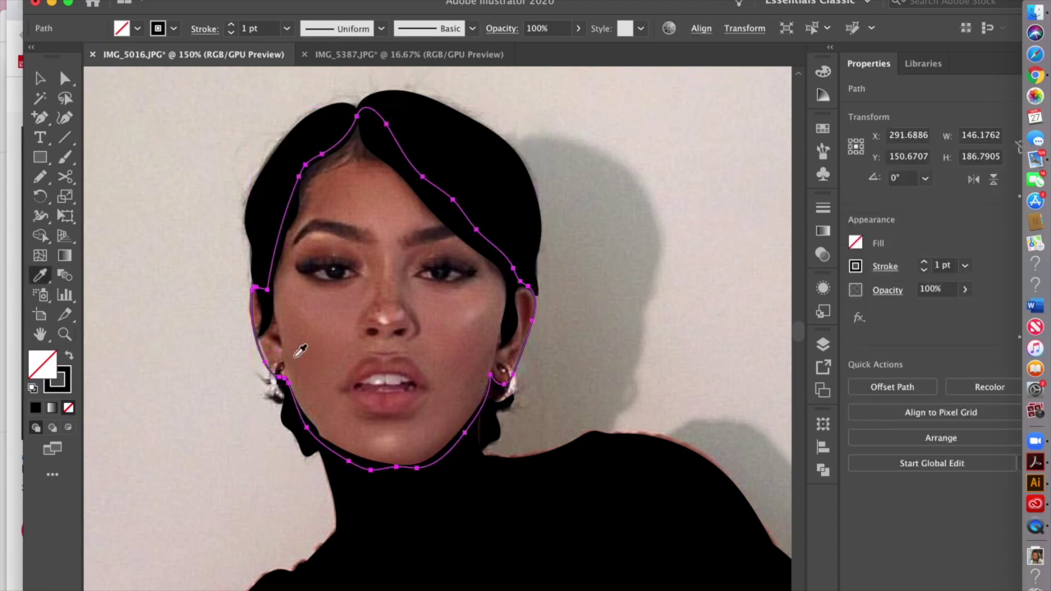
{"action": "left_click", "coordinate": [296, 354]}
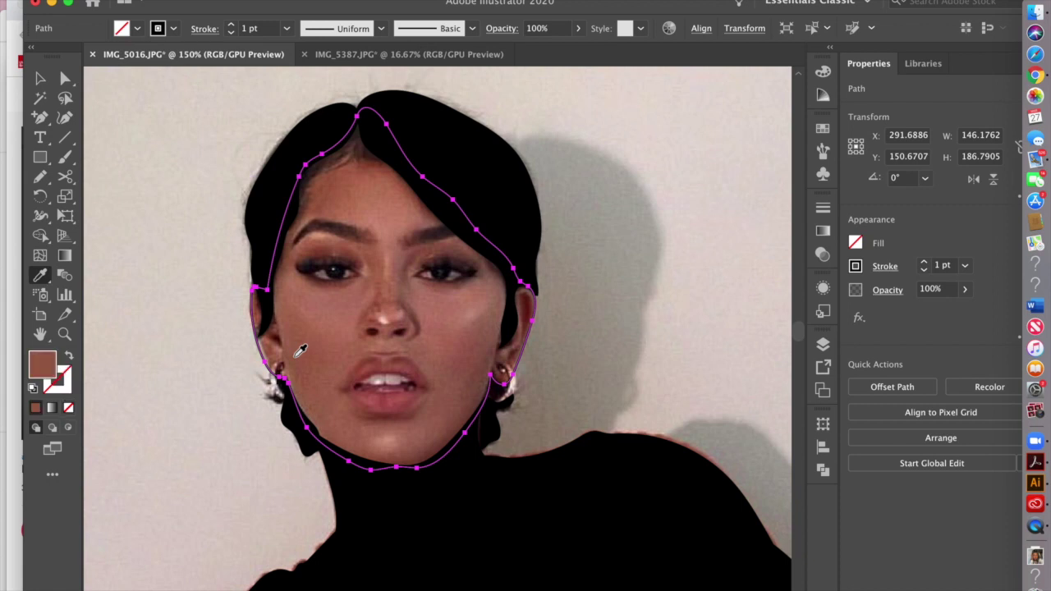
{"action": "key", "text": "super+z"}
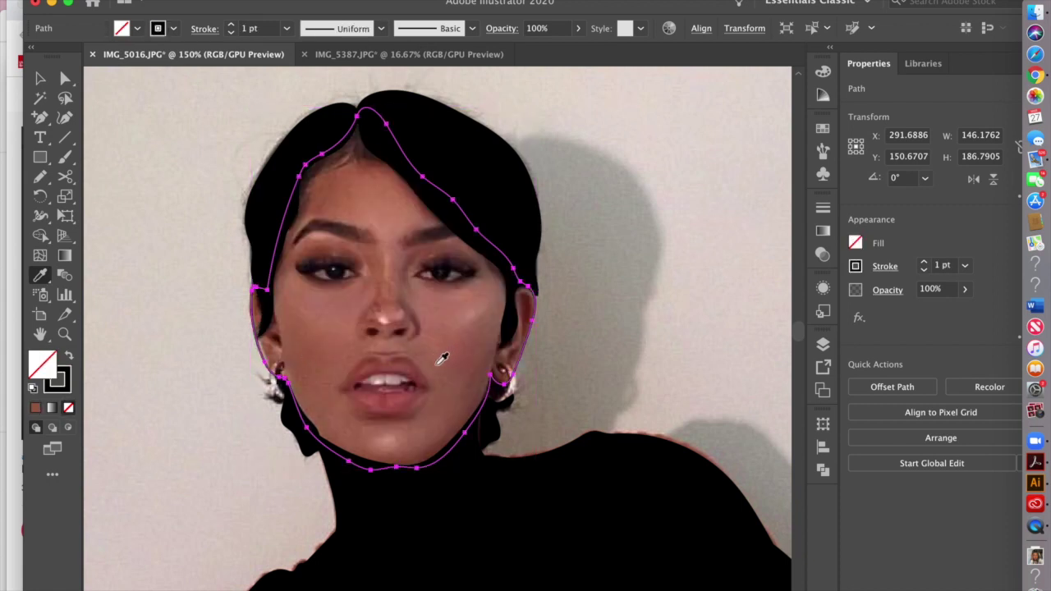
{"action": "left_click", "coordinate": [40, 78]}
{"action": "left_click", "coordinate": [687, 221]}
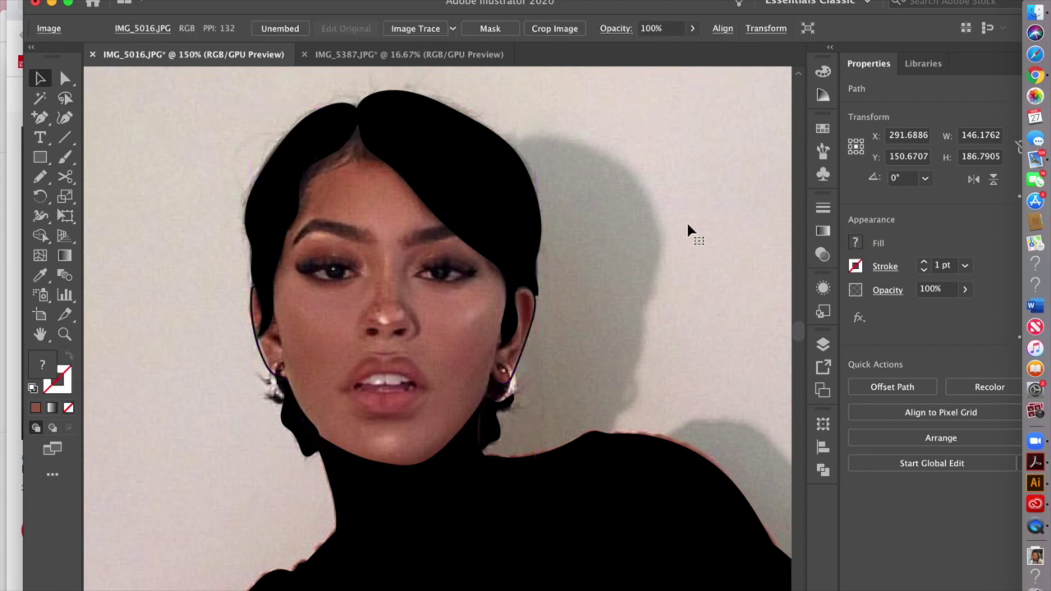
- Add a new layer directly above "face" and make it the active layer for drawing the facial features
{"action": "left_click", "coordinate": [823, 343]}
{"action": "left_click", "coordinate": [720, 416]}
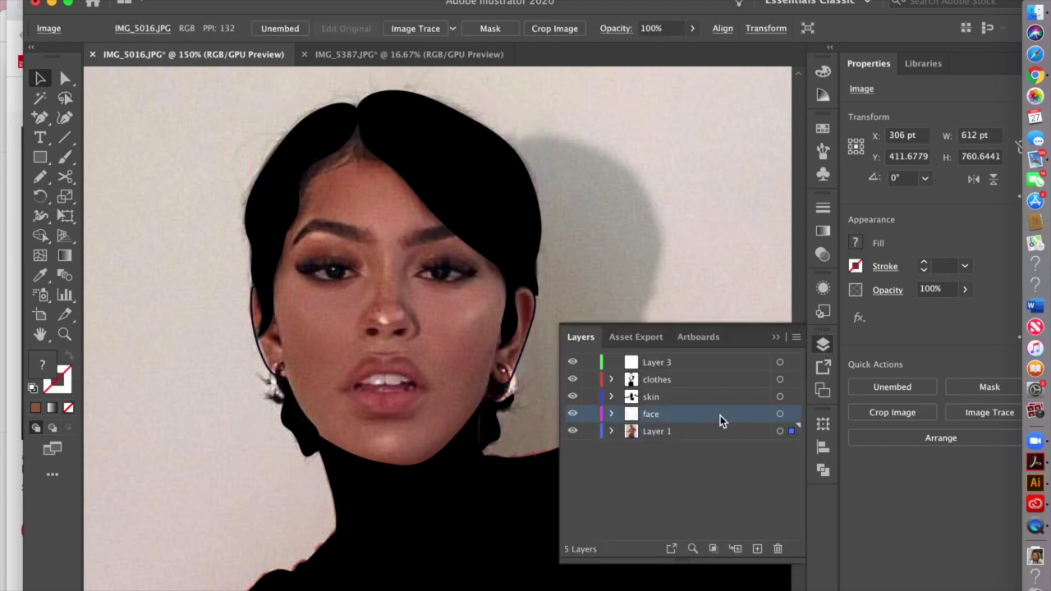
{"action": "left_click", "coordinate": [757, 548]}
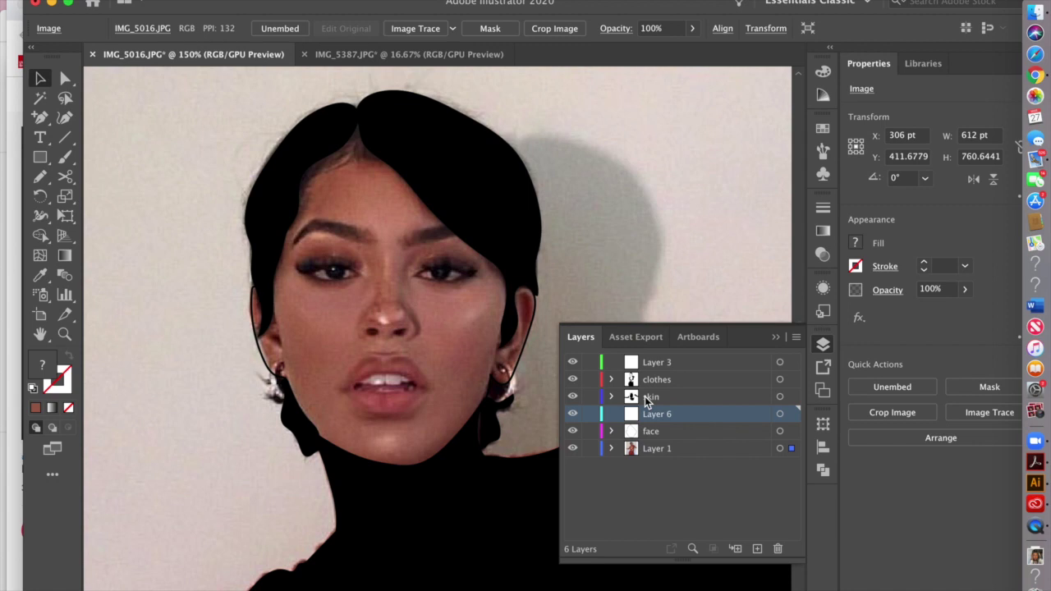
{"action": "key", "text": "n"}
{"action": "key", "text": "super+equal"}
{"action": "key", "text": "super+equal"}
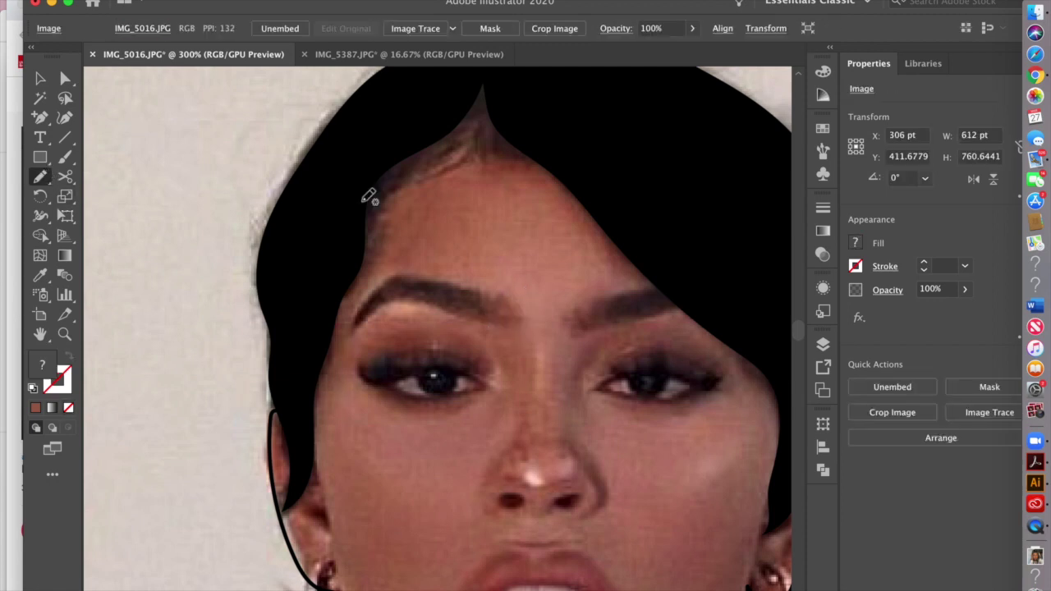
{"action": "left_click", "coordinate": [824, 344]}
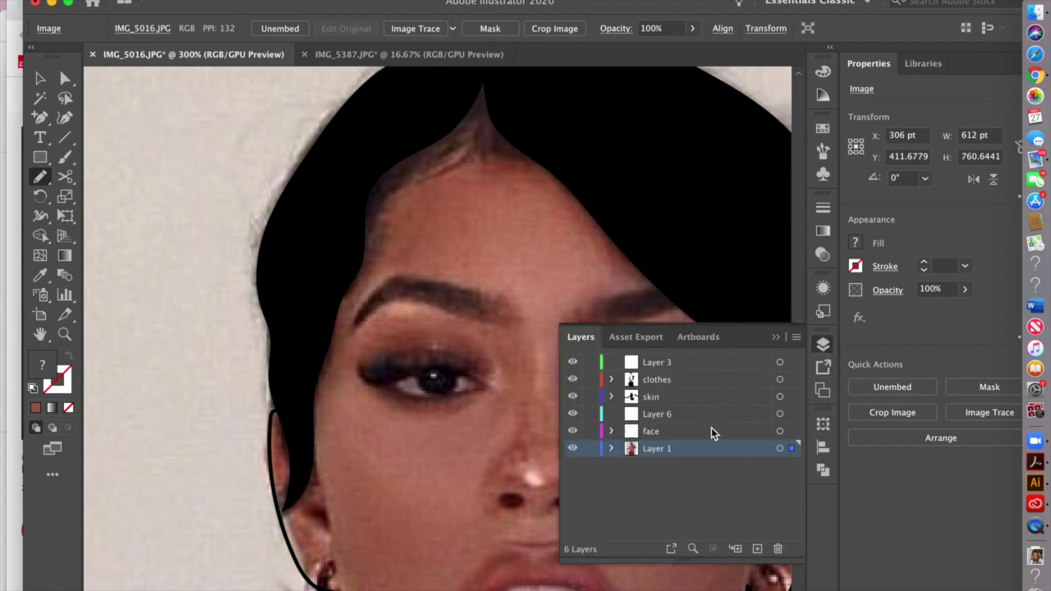
{"action": "left_click", "coordinate": [711, 425]}
{"action": "left_click", "coordinate": [724, 408]}
{"action": "left_click", "coordinate": [776, 336]}
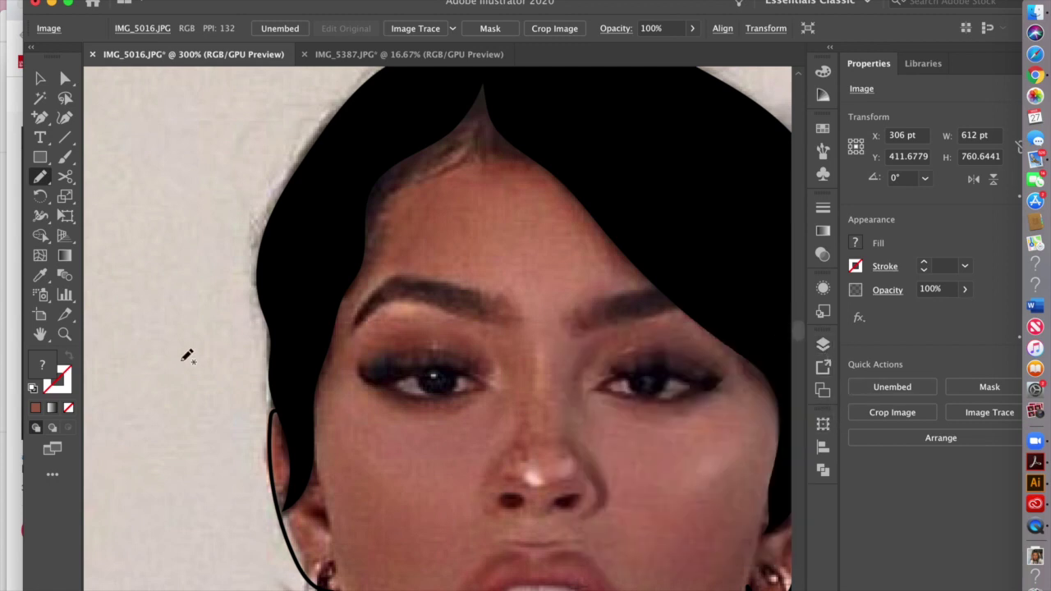
- Set the fill colour to black, 000000
{"action": "left_click", "coordinate": [35, 408]}
{"action": "double_click", "coordinate": [42, 362]}
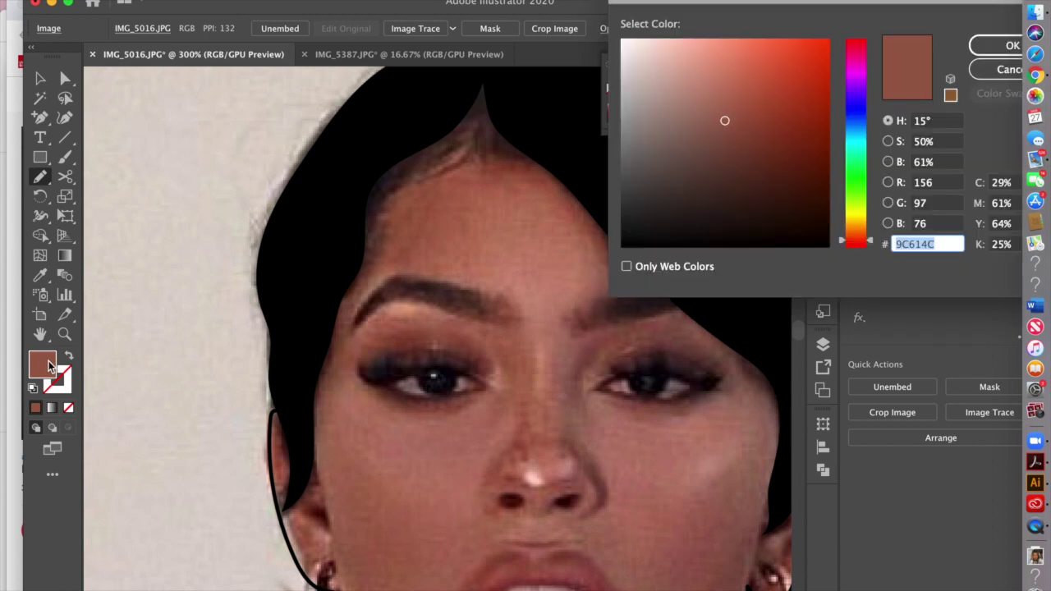
{"action": "left_click_drag", "start_coordinate": [630, 237], "coordinate": [592, 290]}
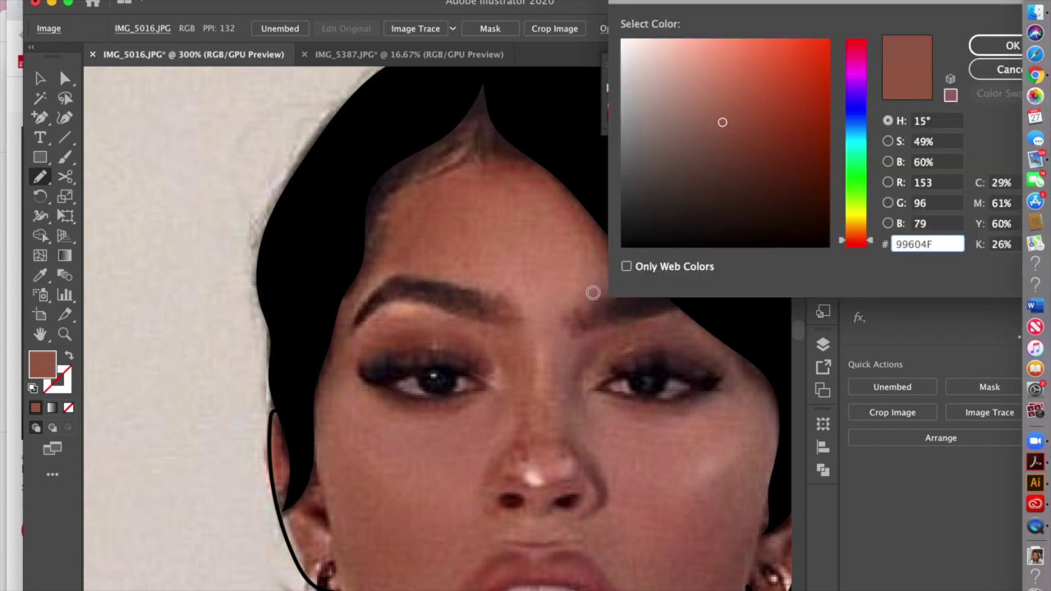
{"action": "left_click_drag", "start_coordinate": [642, 236], "coordinate": [619, 251]}
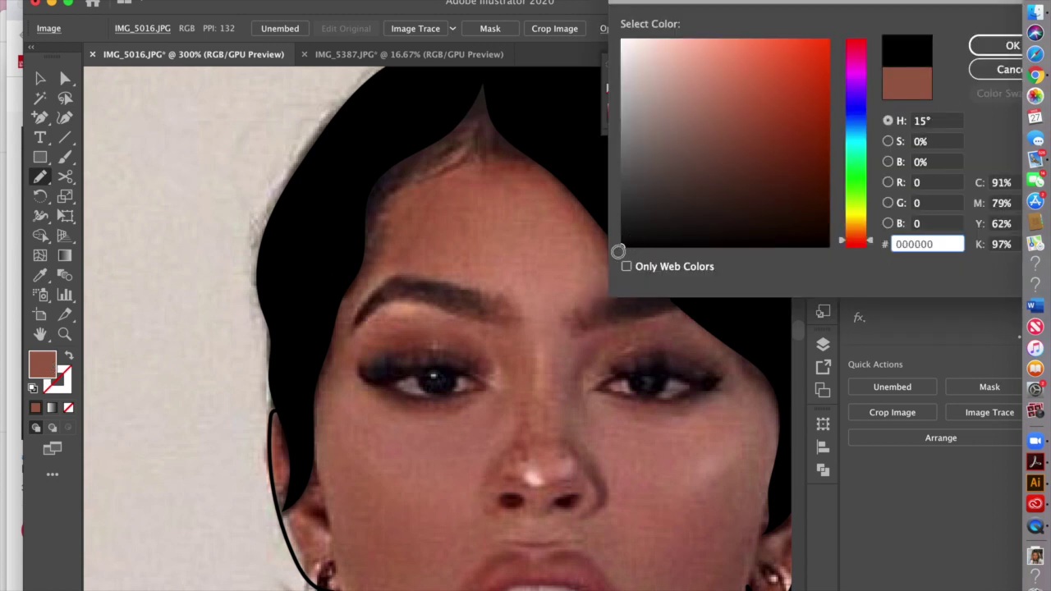
{"action": "left_click", "coordinate": [983, 49]}
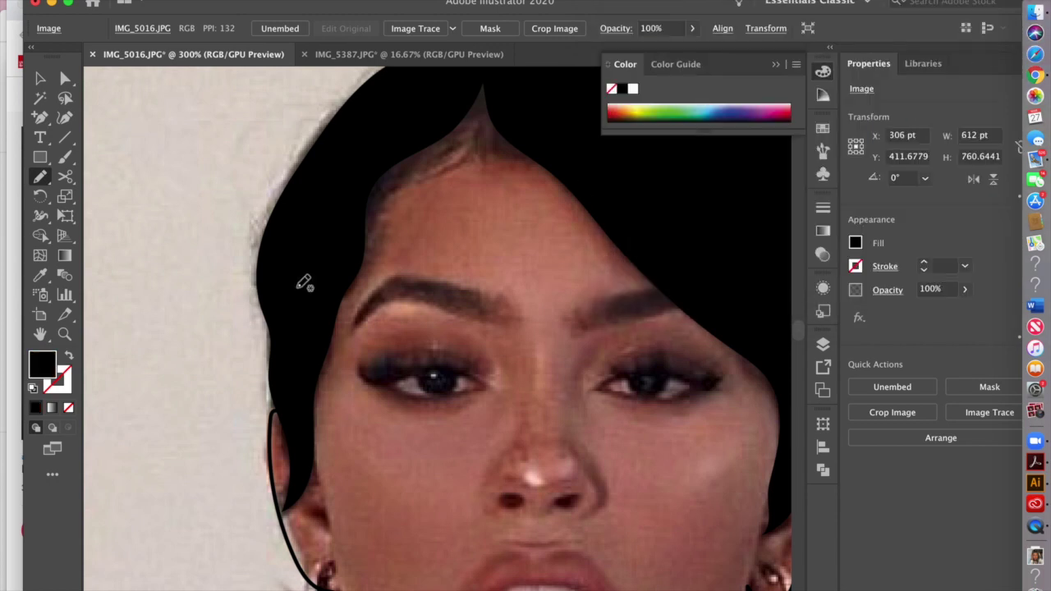
- Trace the eyebrow on the left side of the photographed face as a closed black Pencil shape
{"action": "double_click", "coordinate": [40, 179]}
{"action": "left_click", "coordinate": [614, 433]}
{"action": "left_click_drag", "start_coordinate": [470, 303], "coordinate": [459, 313]}
{"action": "key", "text": "super+z"}
{"action": "mouse_move", "coordinate": [515, 321]}
{"action": "left_mouse_down"}
{"action": "mouse_move", "coordinate": [410, 297]}
{"action": "mouse_move", "coordinate": [349, 336]}
{"action": "mouse_move", "coordinate": [381, 290]}
{"action": "mouse_move", "coordinate": [446, 283]}
{"action": "left_mouse_up"}
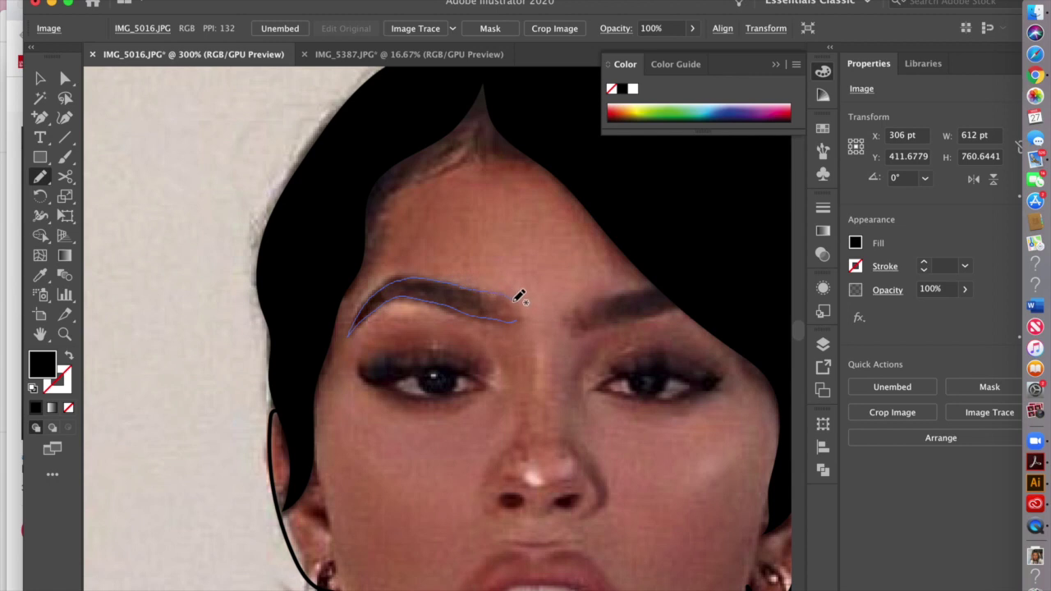
{"action": "left_click_drag", "start_coordinate": [520, 314], "coordinate": [522, 317]}
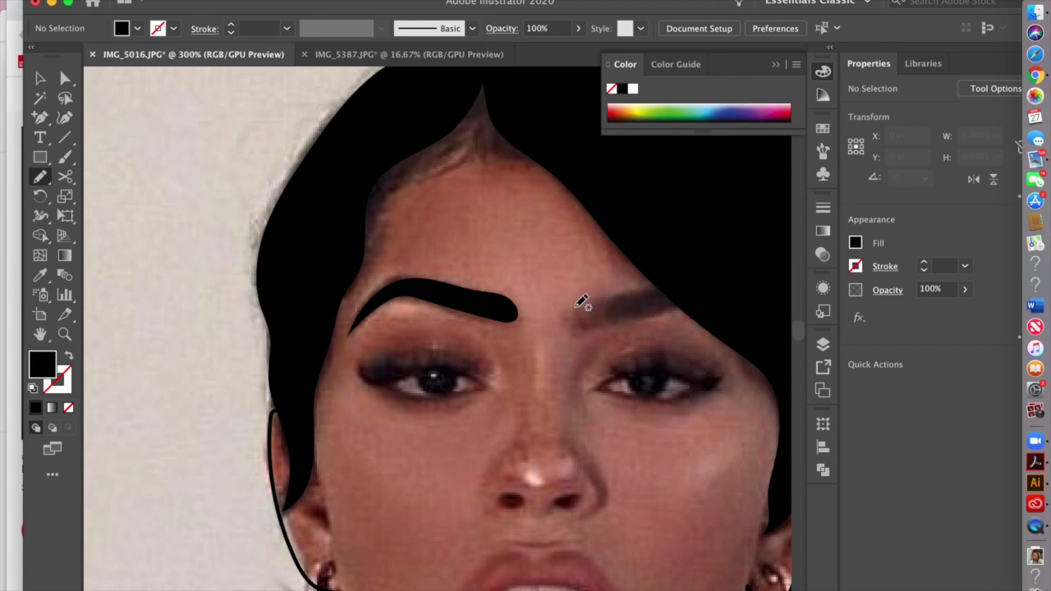
- Try to trace the eyebrow beside the swept hair, and undo it together with the first eyebrow shape
{"action": "mouse_move", "coordinate": [584, 329]}
{"action": "left_mouse_down"}
{"action": "mouse_move", "coordinate": [696, 301]}
{"action": "mouse_move", "coordinate": [679, 286]}
{"action": "mouse_move", "coordinate": [578, 307]}
{"action": "left_mouse_up"}
{"action": "key", "text": "super+z"}
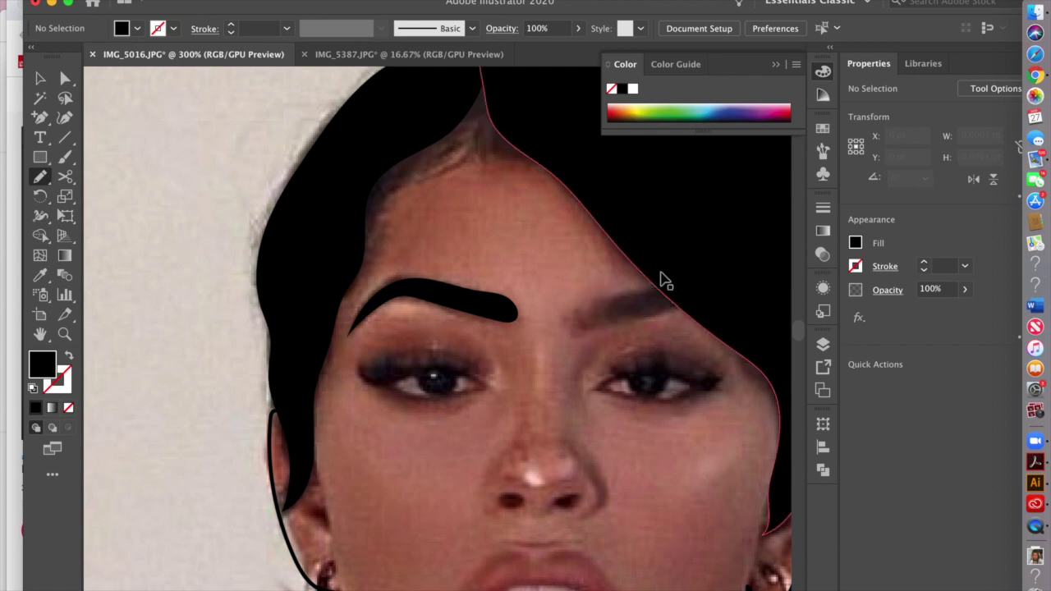
{"action": "key", "text": "super+z"}
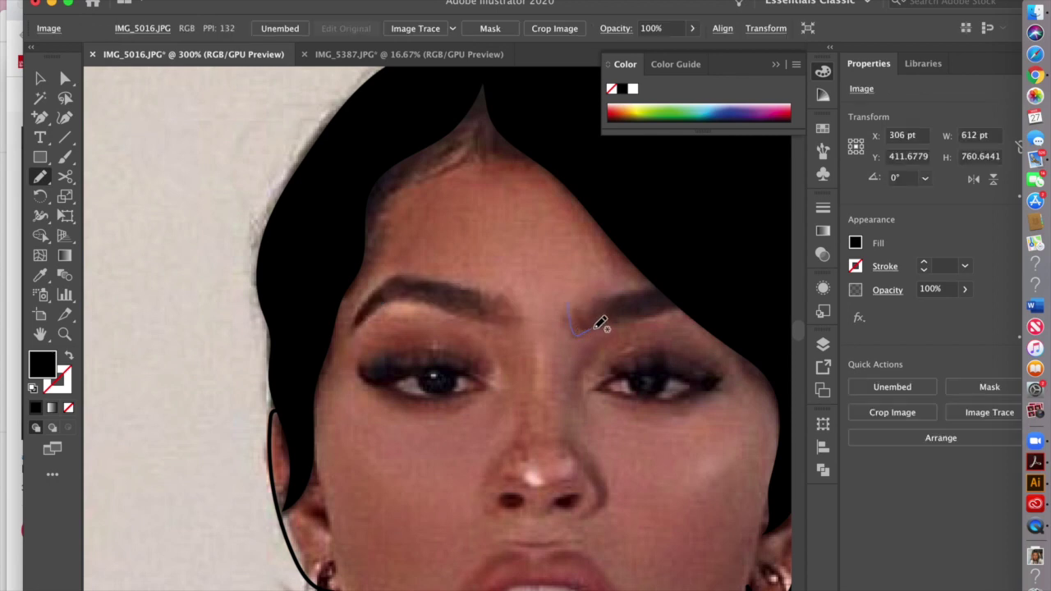
- Trace both eyebrows as closed black Pencil shapes with blunt inner ends, undoing any faulty stroke
{"action": "mouse_move", "coordinate": [639, 299]}
{"action": "left_mouse_down"}
{"action": "mouse_move", "coordinate": [646, 291]}
{"action": "mouse_move", "coordinate": [590, 303]}
{"action": "mouse_move", "coordinate": [610, 319]}
{"action": "mouse_move", "coordinate": [690, 298]}
{"action": "mouse_move", "coordinate": [673, 278]}
{"action": "left_mouse_up"}
{"action": "key", "text": "super+z"}
{"action": "mouse_move", "coordinate": [573, 302]}
{"action": "left_mouse_down"}
{"action": "mouse_move", "coordinate": [588, 327]}
{"action": "mouse_move", "coordinate": [677, 309]}
{"action": "mouse_move", "coordinate": [689, 294]}
{"action": "mouse_move", "coordinate": [573, 300]}
{"action": "left_mouse_up"}
{"action": "mouse_move", "coordinate": [521, 323]}
{"action": "left_mouse_down"}
{"action": "mouse_move", "coordinate": [422, 302]}
{"action": "mouse_move", "coordinate": [385, 307]}
{"action": "mouse_move", "coordinate": [353, 336]}
{"action": "mouse_move", "coordinate": [363, 314]}
{"action": "mouse_move", "coordinate": [406, 279]}
{"action": "mouse_move", "coordinate": [522, 296]}
{"action": "left_mouse_up"}
- Trace the lower lip and the upper lip as two closed black Pencil shapes, leaving the teeth area open
{"action": "key", "text": "super+equal"}
{"action": "scroll", "coordinate": [392, 424], "scroll_direction": "down", "scroll_amount": 5}
{"action": "mouse_move", "coordinate": [370, 432]}
{"action": "left_mouse_down"}
{"action": "mouse_move", "coordinate": [480, 440]}
{"action": "mouse_move", "coordinate": [559, 428]}
{"action": "mouse_move", "coordinate": [566, 441]}
{"action": "mouse_move", "coordinate": [490, 486]}
{"action": "mouse_move", "coordinate": [428, 492]}
{"action": "mouse_move", "coordinate": [381, 468]}
{"action": "left_mouse_up"}
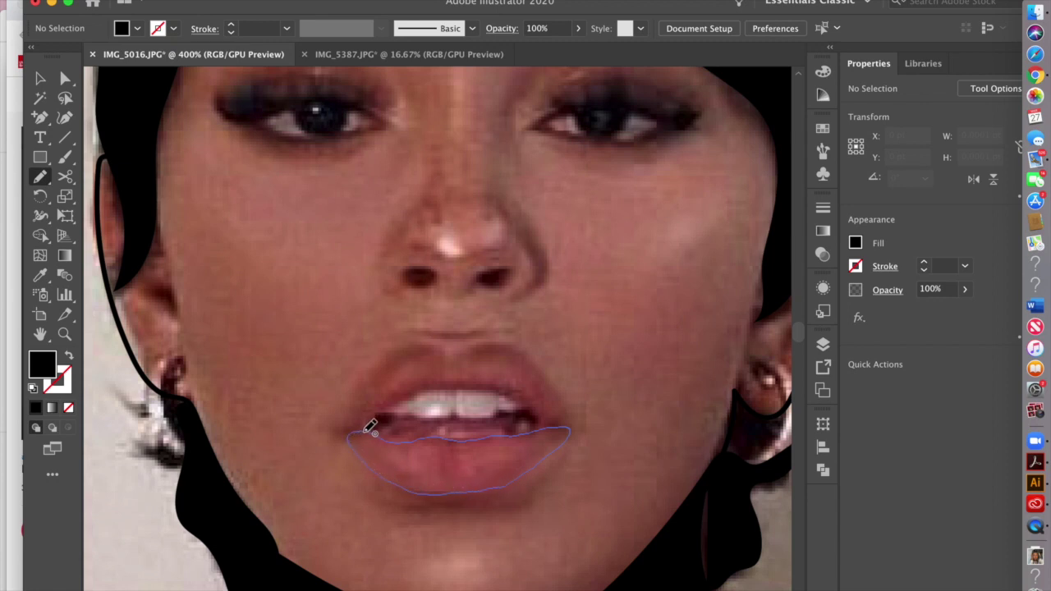
{"action": "left_click_drag", "start_coordinate": [369, 427], "coordinate": [371, 428]}
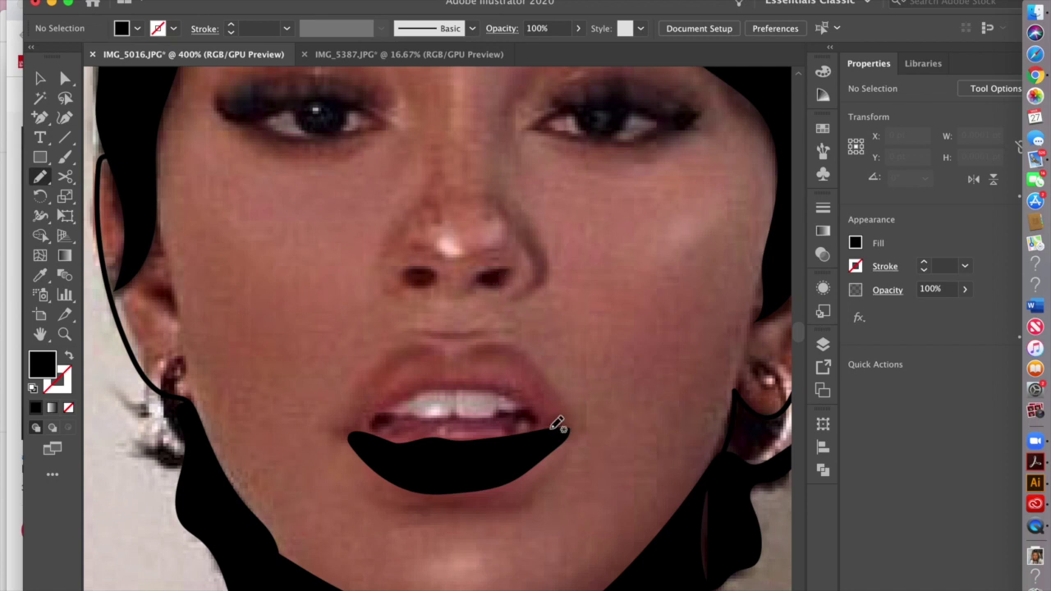
{"action": "mouse_move", "coordinate": [560, 423]}
{"action": "left_mouse_down"}
{"action": "mouse_move", "coordinate": [499, 384]}
{"action": "mouse_move", "coordinate": [443, 382]}
{"action": "mouse_move", "coordinate": [392, 398]}
{"action": "mouse_move", "coordinate": [350, 434]}
{"action": "mouse_move", "coordinate": [355, 402]}
{"action": "mouse_move", "coordinate": [402, 348]}
{"action": "mouse_move", "coordinate": [483, 344]}
{"action": "left_mouse_up"}
{"action": "mouse_move", "coordinate": [570, 414]}
{"action": "left_mouse_down"}
{"action": "mouse_move", "coordinate": [567, 428]}
{"action": "mouse_move", "coordinate": [560, 418]}
{"action": "left_mouse_up"}
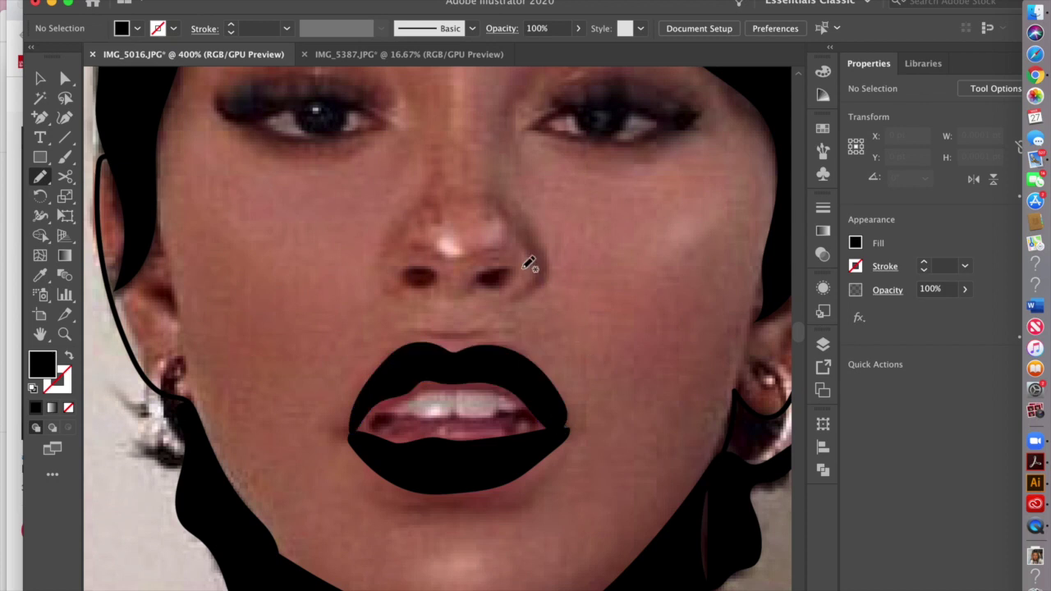
- Trace the upper lash line with pointed lashes and the iris of each eye as black Pencil shapes
{"action": "scroll", "coordinate": [519, 228], "scroll_direction": "up", "scroll_amount": 2}
{"action": "scroll", "coordinate": [520, 227], "scroll_direction": "up", "scroll_amount": 3}
{"action": "scroll", "coordinate": [520, 228], "scroll_direction": "right", "scroll_amount": 2}
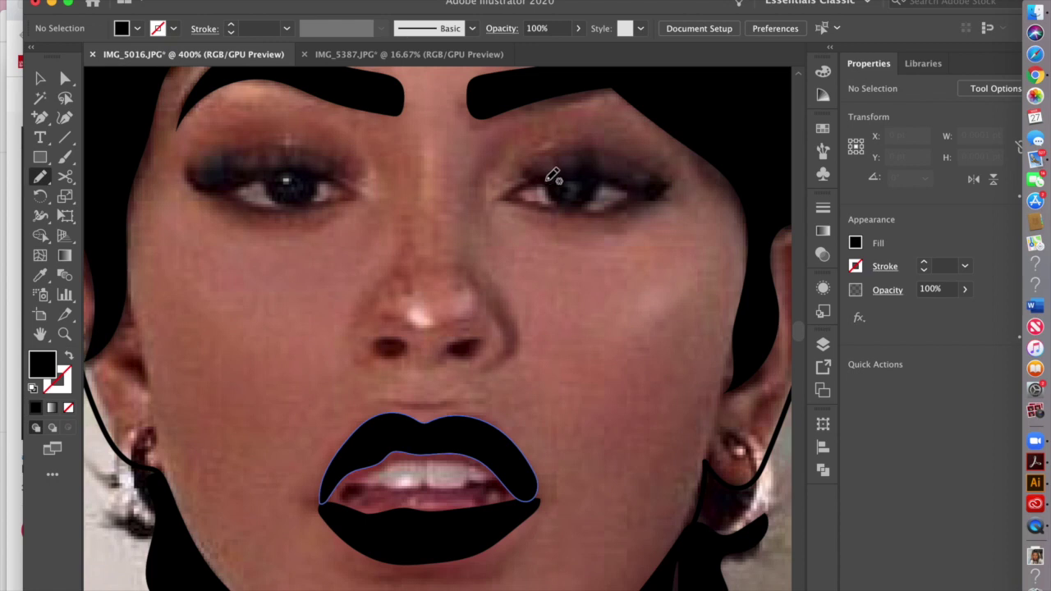
{"action": "mouse_move", "coordinate": [505, 201]}
{"action": "left_mouse_down"}
{"action": "mouse_move", "coordinate": [538, 184]}
{"action": "mouse_move", "coordinate": [577, 207]}
{"action": "mouse_move", "coordinate": [598, 187]}
{"action": "mouse_move", "coordinate": [651, 198]}
{"action": "mouse_move", "coordinate": [684, 182]}
{"action": "mouse_move", "coordinate": [624, 181]}
{"action": "mouse_move", "coordinate": [650, 154]}
{"action": "mouse_move", "coordinate": [599, 174]}
{"action": "mouse_move", "coordinate": [593, 144]}
{"action": "mouse_move", "coordinate": [590, 163]}
{"action": "mouse_move", "coordinate": [582, 172]}
{"action": "mouse_move", "coordinate": [581, 156]}
{"action": "mouse_move", "coordinate": [570, 176]}
{"action": "mouse_move", "coordinate": [554, 162]}
{"action": "mouse_move", "coordinate": [545, 175]}
{"action": "mouse_move", "coordinate": [519, 161]}
{"action": "mouse_move", "coordinate": [532, 179]}
{"action": "mouse_move", "coordinate": [514, 203]}
{"action": "left_mouse_up"}
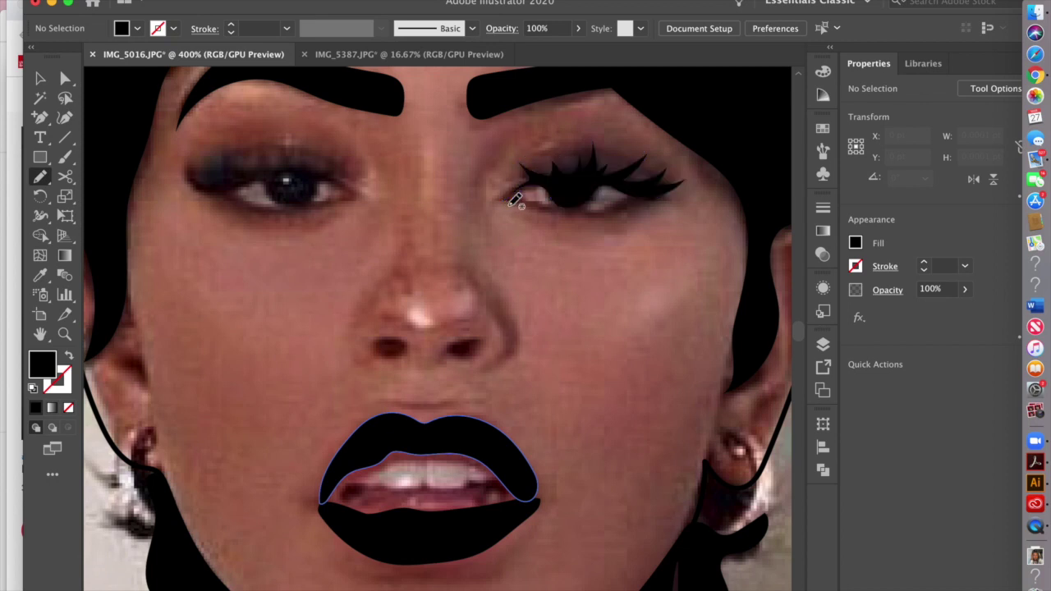
{"action": "scroll", "coordinate": [514, 204], "scroll_direction": "left", "scroll_amount": 5}
{"action": "scroll", "coordinate": [514, 204], "scroll_direction": "up", "scroll_amount": 3}
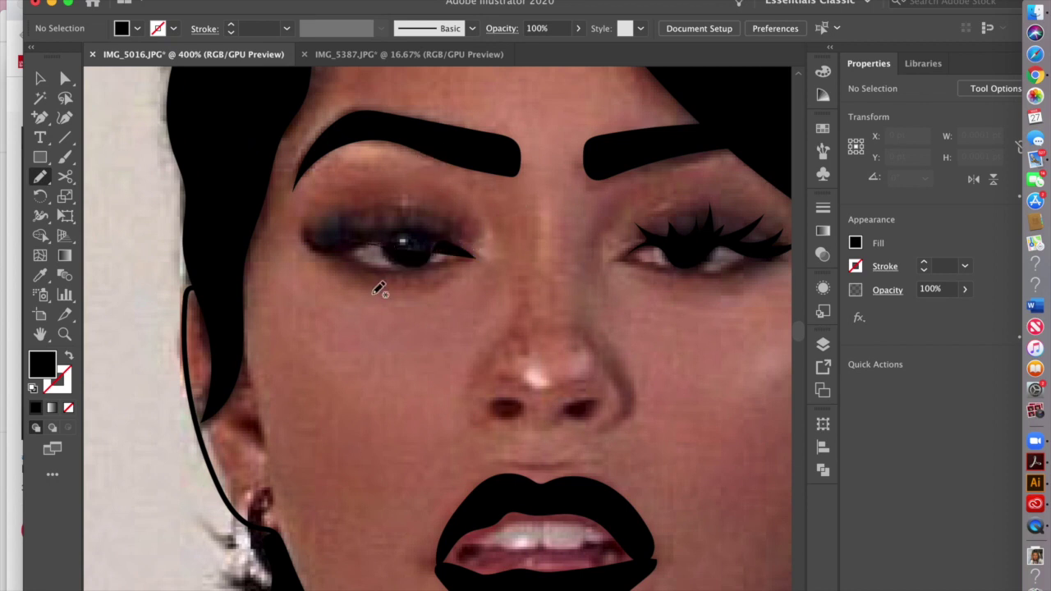
{"action": "mouse_move", "coordinate": [481, 259]}
{"action": "left_mouse_down"}
{"action": "mouse_move", "coordinate": [445, 237]}
{"action": "mouse_move", "coordinate": [356, 237]}
{"action": "left_mouse_up"}
{"action": "mouse_move", "coordinate": [483, 256]}
{"action": "left_mouse_down"}
{"action": "mouse_move", "coordinate": [438, 244]}
{"action": "mouse_move", "coordinate": [389, 261]}
{"action": "mouse_move", "coordinate": [339, 260]}
{"action": "mouse_move", "coordinate": [381, 247]}
{"action": "mouse_move", "coordinate": [470, 257]}
{"action": "mouse_move", "coordinate": [382, 209]}
{"action": "mouse_move", "coordinate": [336, 205]}
{"action": "mouse_move", "coordinate": [339, 235]}
{"action": "mouse_move", "coordinate": [302, 220]}
{"action": "left_mouse_up"}
- Draw a thin, curved black lower lid shape under each eye, joining the outer end of its lash line
{"action": "scroll", "coordinate": [390, 209], "scroll_direction": "right", "scroll_amount": 1}
{"action": "scroll", "coordinate": [390, 209], "scroll_direction": "right", "scroll_amount": 3}
{"action": "scroll", "coordinate": [390, 210], "scroll_direction": "down", "scroll_amount": 1}
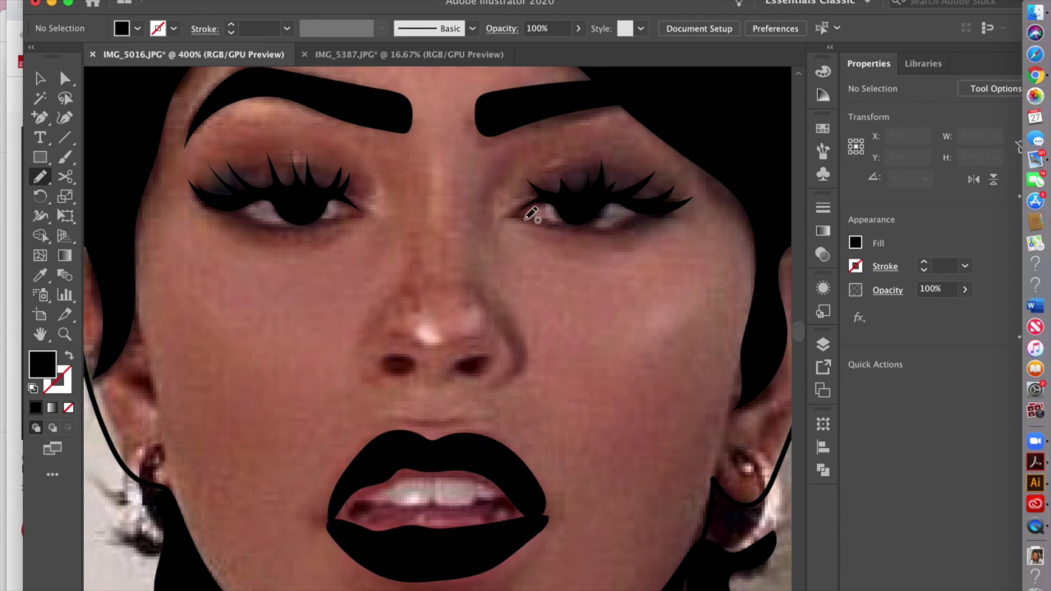
{"action": "mouse_move", "coordinate": [524, 219]}
{"action": "left_mouse_down"}
{"action": "mouse_move", "coordinate": [591, 231]}
{"action": "mouse_move", "coordinate": [662, 214]}
{"action": "mouse_move", "coordinate": [583, 237]}
{"action": "mouse_move", "coordinate": [518, 216]}
{"action": "left_mouse_up"}
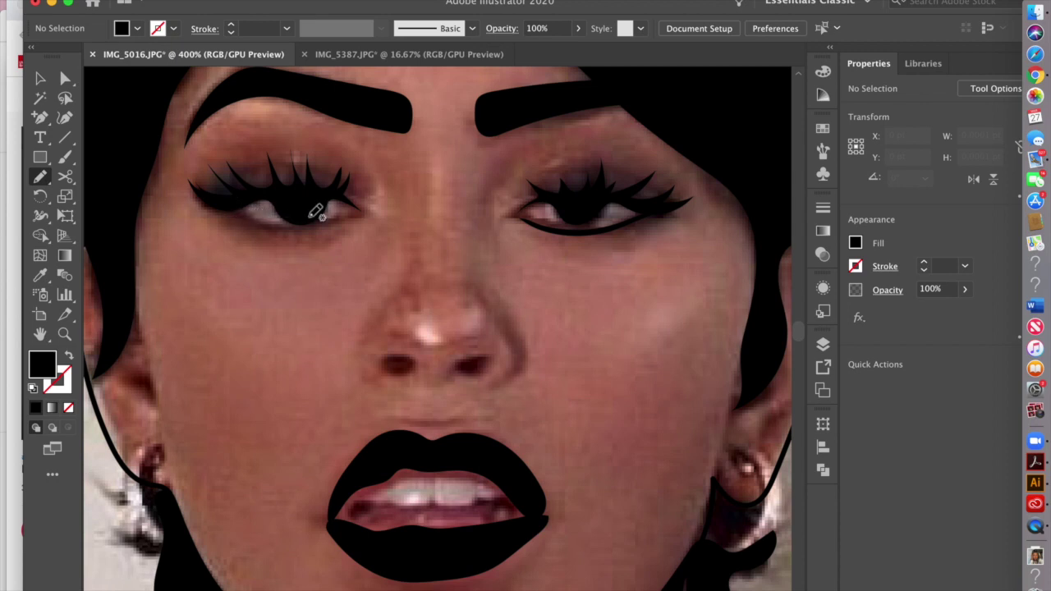
{"action": "mouse_move", "coordinate": [241, 210]}
{"action": "left_mouse_down"}
{"action": "mouse_move", "coordinate": [288, 231]}
{"action": "mouse_move", "coordinate": [365, 218]}
{"action": "mouse_move", "coordinate": [293, 225]}
{"action": "mouse_move", "coordinate": [233, 202]}
{"action": "left_mouse_up"}
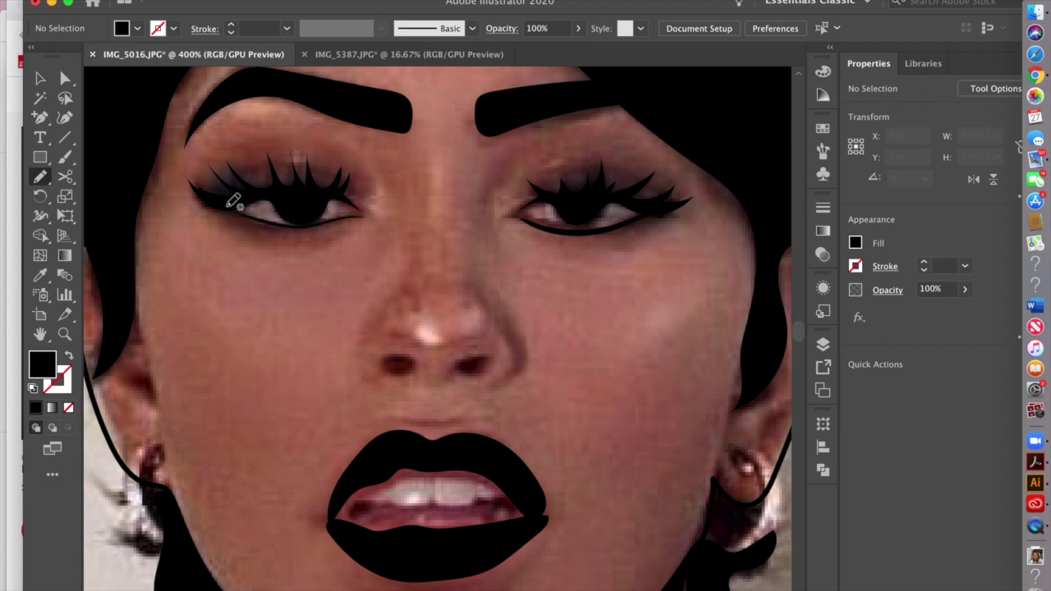
- Undo the lower lid shape under the left-hand eye and redraw it as a thin, curved black Pencil shape
{"action": "left_click", "coordinate": [234, 202], "text": "super"}
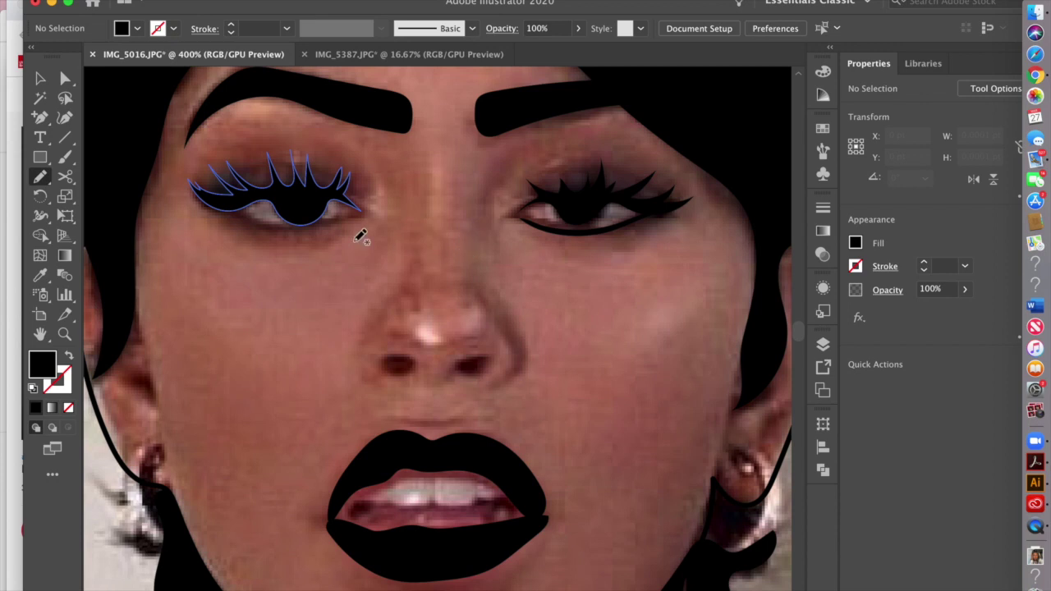
{"action": "mouse_move", "coordinate": [222, 211]}
{"action": "left_mouse_down"}
{"action": "mouse_move", "coordinate": [289, 226]}
{"action": "mouse_move", "coordinate": [367, 218]}
{"action": "mouse_move", "coordinate": [310, 233]}
{"action": "mouse_move", "coordinate": [227, 210]}
{"action": "left_mouse_up"}
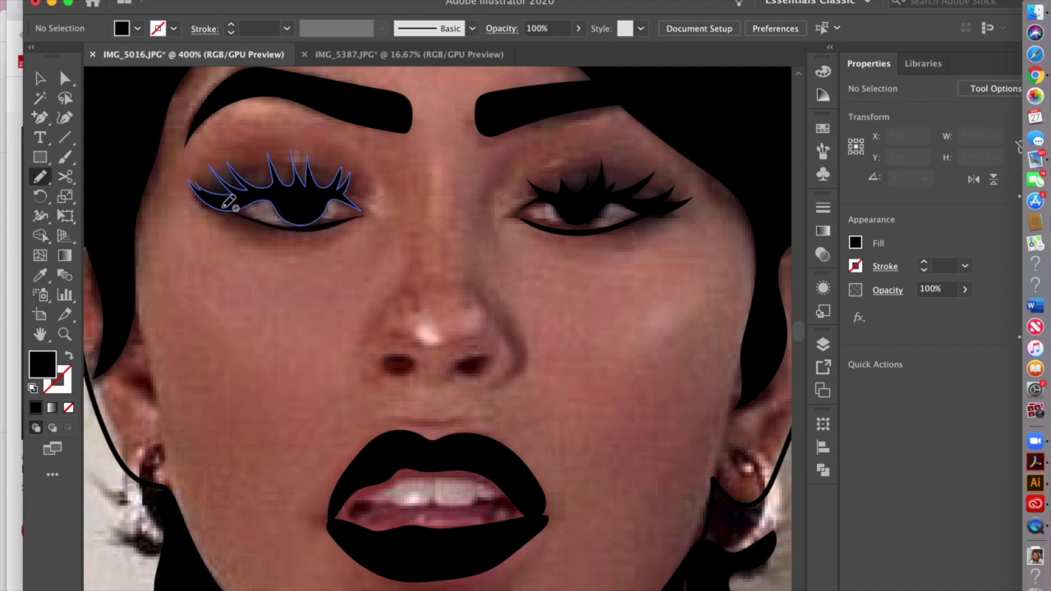
{"action": "key", "text": "super+minus"}
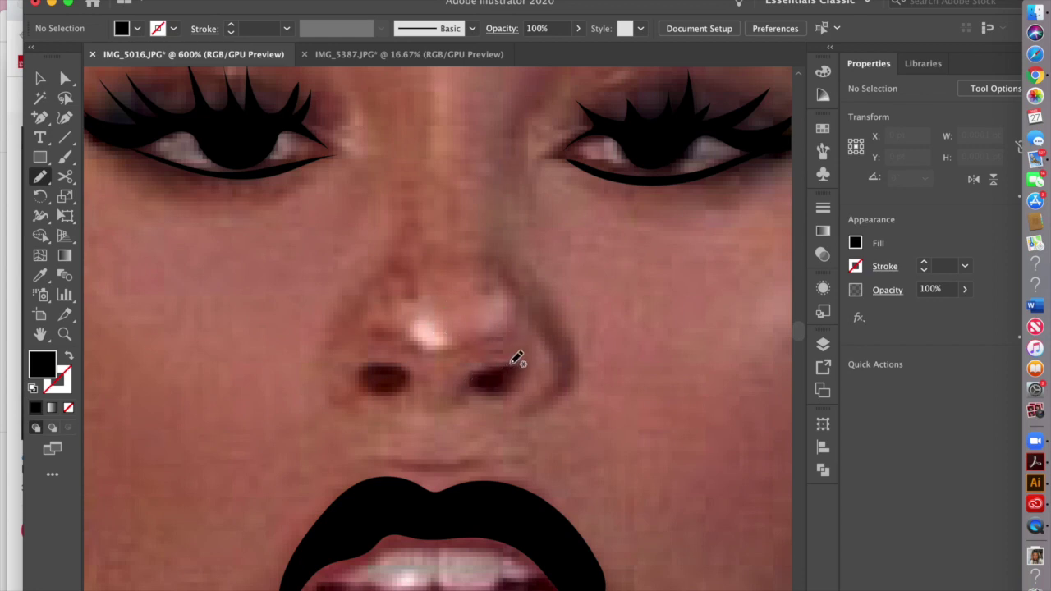
- Trace both nostrils as closed black Pencil shapes and both nose wings as thin, curved black shapes with pointed ends
{"action": "mouse_move", "coordinate": [514, 359]}
{"action": "left_mouse_down"}
{"action": "mouse_move", "coordinate": [477, 369]}
{"action": "mouse_move", "coordinate": [474, 386]}
{"action": "mouse_move", "coordinate": [498, 399]}
{"action": "mouse_move", "coordinate": [528, 379]}
{"action": "mouse_move", "coordinate": [519, 361]}
{"action": "left_mouse_up"}
{"action": "mouse_move", "coordinate": [390, 363]}
{"action": "left_mouse_down"}
{"action": "mouse_move", "coordinate": [356, 373]}
{"action": "mouse_move", "coordinate": [365, 395]}
{"action": "mouse_move", "coordinate": [389, 398]}
{"action": "mouse_move", "coordinate": [420, 364]}
{"action": "left_mouse_up"}
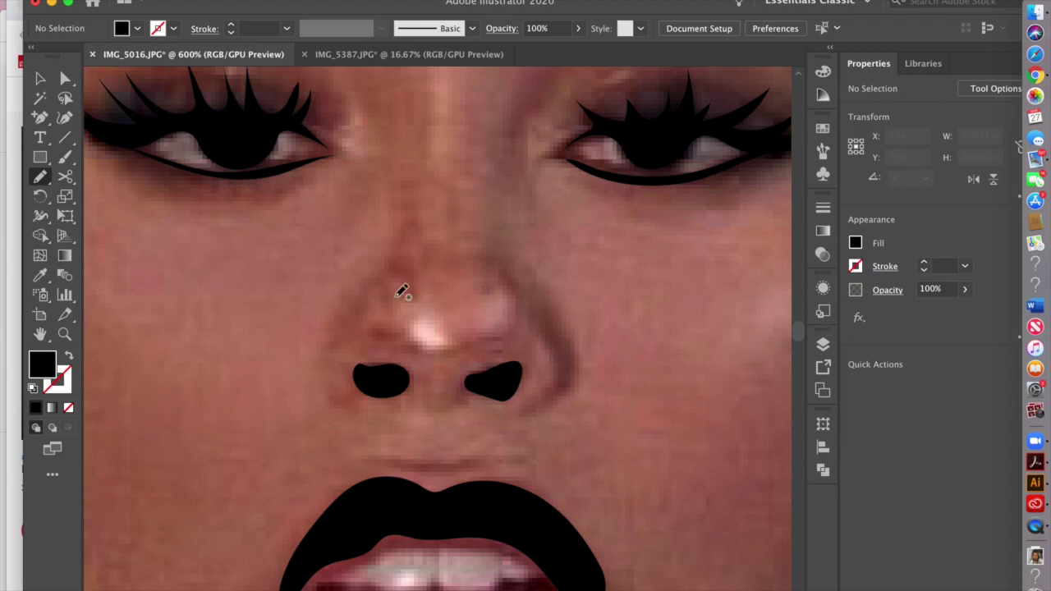
{"action": "mouse_move", "coordinate": [517, 292]}
{"action": "left_mouse_down"}
{"action": "mouse_move", "coordinate": [554, 331]}
{"action": "mouse_move", "coordinate": [554, 389]}
{"action": "mouse_move", "coordinate": [526, 416]}
{"action": "left_mouse_up"}
{"action": "mouse_move", "coordinate": [575, 379]}
{"action": "left_mouse_down"}
{"action": "mouse_move", "coordinate": [569, 342]}
{"action": "mouse_move", "coordinate": [519, 286]}
{"action": "left_mouse_up"}
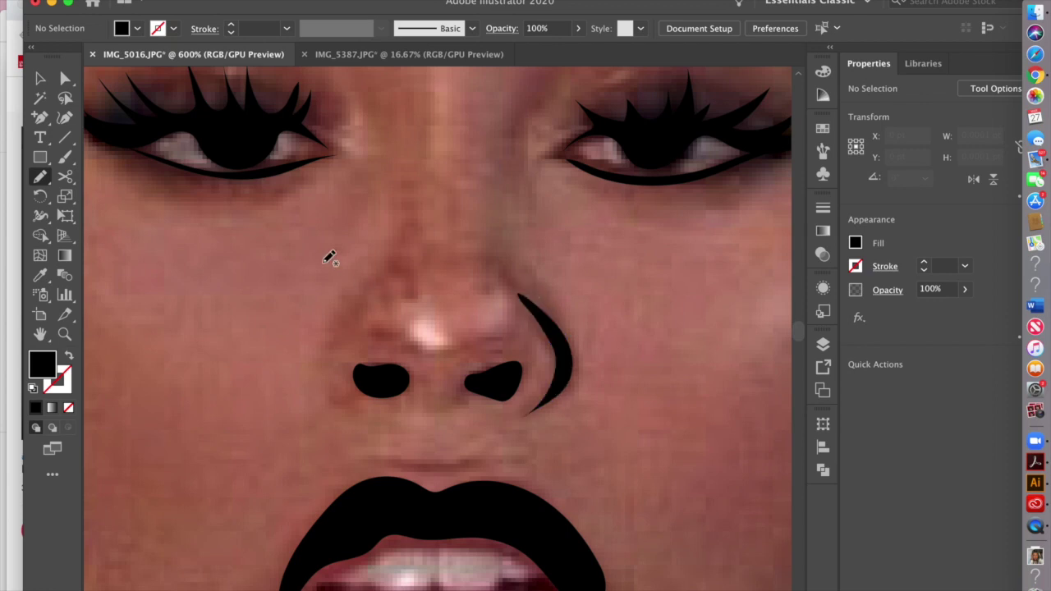
{"action": "mouse_move", "coordinate": [362, 289]}
{"action": "left_mouse_down"}
{"action": "mouse_move", "coordinate": [320, 367]}
{"action": "mouse_move", "coordinate": [335, 401]}
{"action": "mouse_move", "coordinate": [352, 406]}
{"action": "mouse_move", "coordinate": [335, 407]}
{"action": "mouse_move", "coordinate": [314, 392]}
{"action": "mouse_move", "coordinate": [313, 354]}
{"action": "mouse_move", "coordinate": [361, 293]}
{"action": "left_mouse_up"}
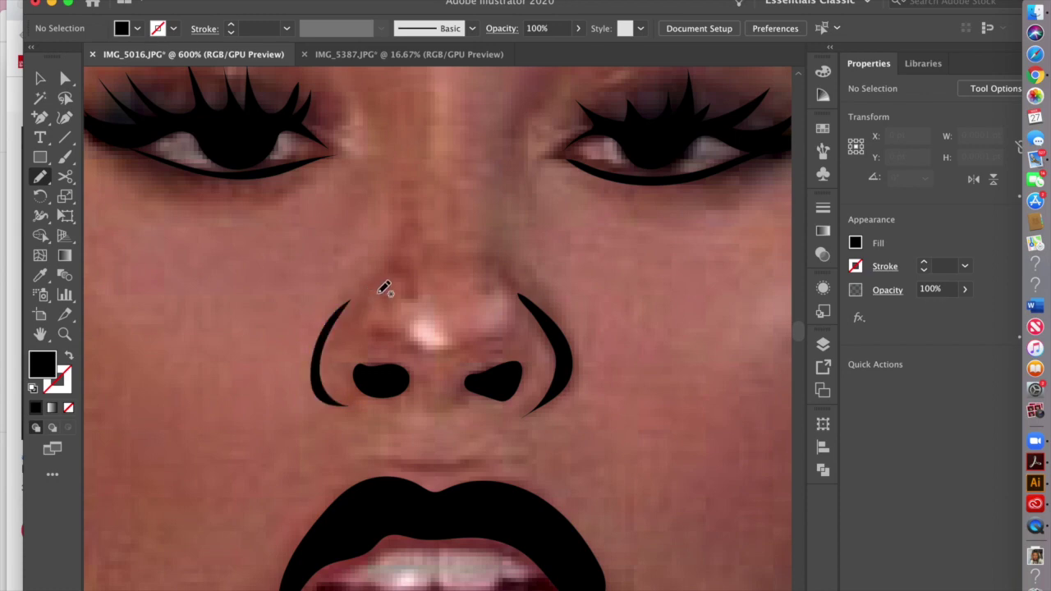
- Draw a thin, wavy black Pencil shape with pointed ends along the shadow below the lower lip
{"action": "key", "text": "super+minus"}
{"action": "key", "text": "super+minus"}
{"action": "key", "text": "super+minus"}
{"action": "key", "text": "super+equal"}
{"action": "key", "text": "super+minus"}
{"action": "key", "text": "super+equal"}
{"action": "key", "text": "super+equal"}
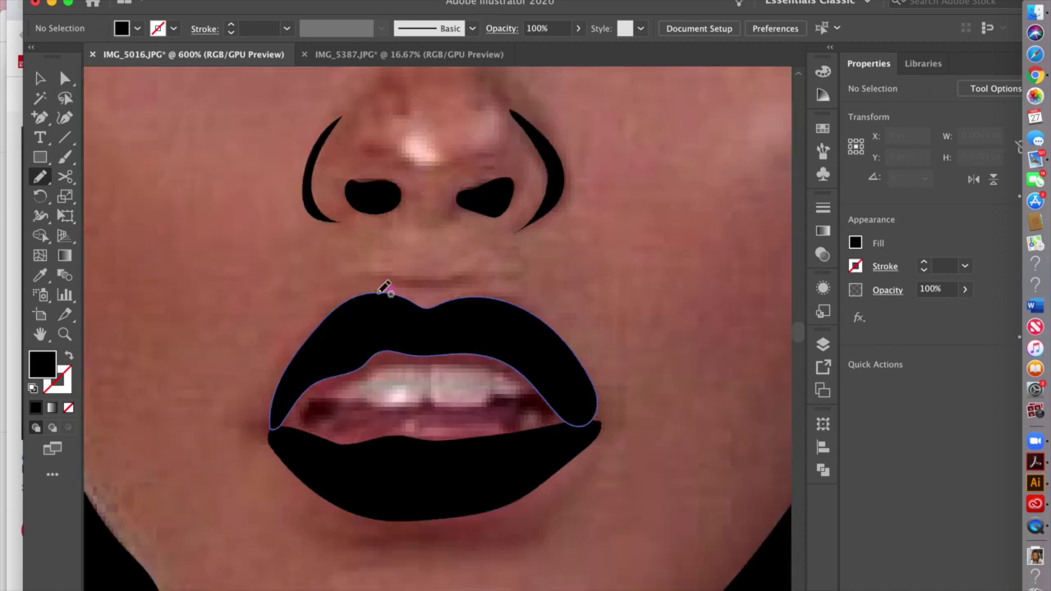
{"action": "key", "text": "super+equal"}
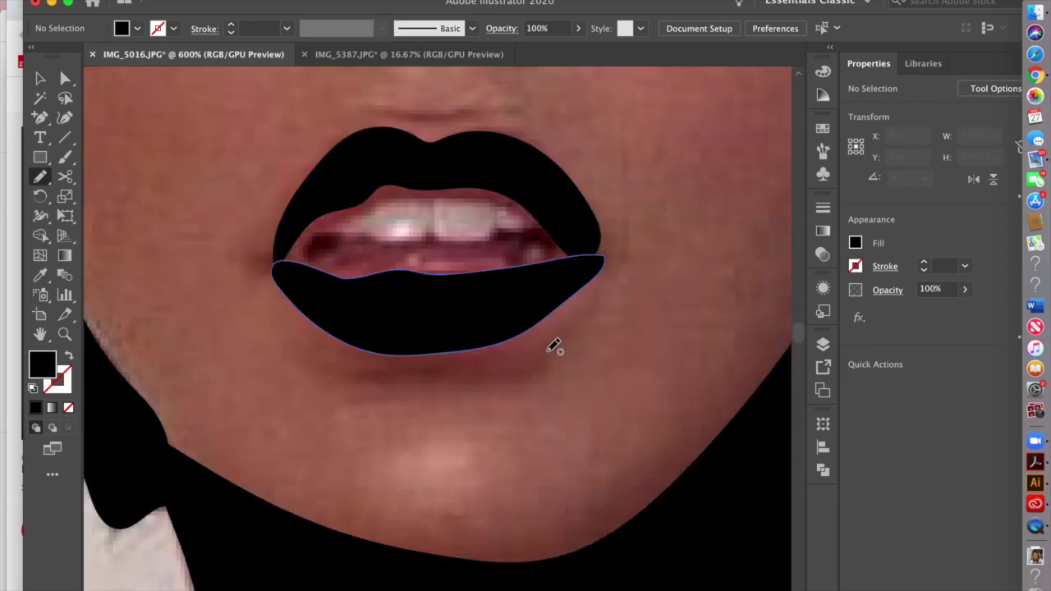
{"action": "mouse_move", "coordinate": [551, 348]}
{"action": "left_mouse_down"}
{"action": "mouse_move", "coordinate": [526, 364]}
{"action": "mouse_move", "coordinate": [441, 357]}
{"action": "mouse_move", "coordinate": [398, 372]}
{"action": "mouse_move", "coordinate": [345, 370]}
{"action": "mouse_move", "coordinate": [364, 383]}
{"action": "mouse_move", "coordinate": [468, 379]}
{"action": "mouse_move", "coordinate": [528, 368]}
{"action": "mouse_move", "coordinate": [555, 346]}
{"action": "left_mouse_up"}
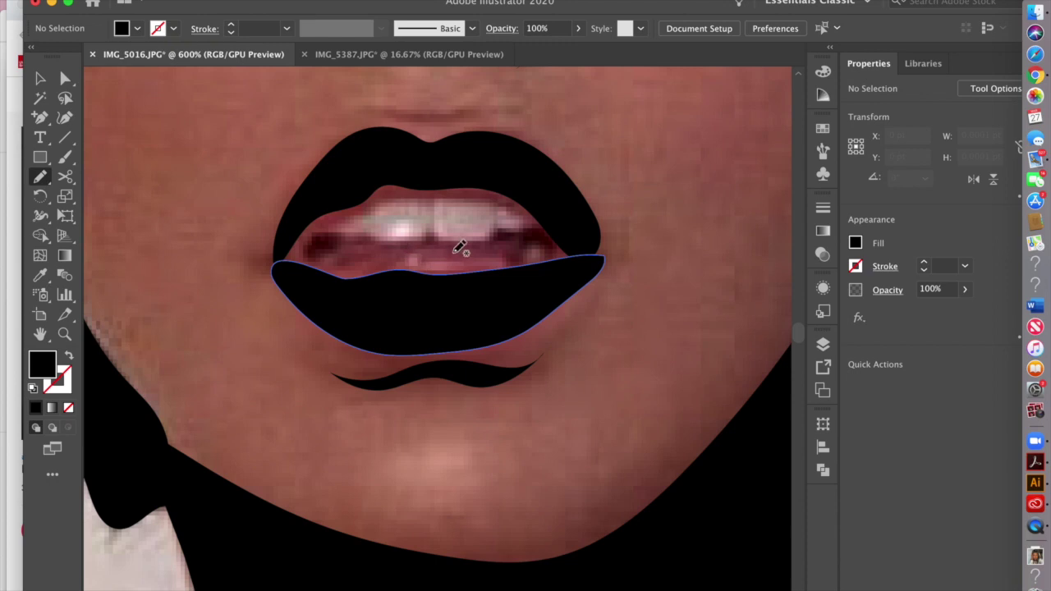
{"action": "left_click_drag", "start_coordinate": [361, 211], "coordinate": [364, 230]}
{"action": "mouse_move", "coordinate": [440, 229]}
{"action": "left_mouse_down"}
{"action": "mouse_move", "coordinate": [488, 237]}
{"action": "mouse_move", "coordinate": [495, 223]}
{"action": "left_mouse_up"}
{"action": "mouse_move", "coordinate": [544, 225]}
{"action": "left_mouse_down"}
{"action": "mouse_move", "coordinate": [545, 206]}
{"action": "mouse_move", "coordinate": [507, 178]}
{"action": "mouse_move", "coordinate": [467, 169]}
{"action": "mouse_move", "coordinate": [418, 170]}
{"action": "mouse_move", "coordinate": [371, 194]}
{"action": "left_mouse_up"}
{"action": "left_click", "coordinate": [336, 212], "text": "super"}
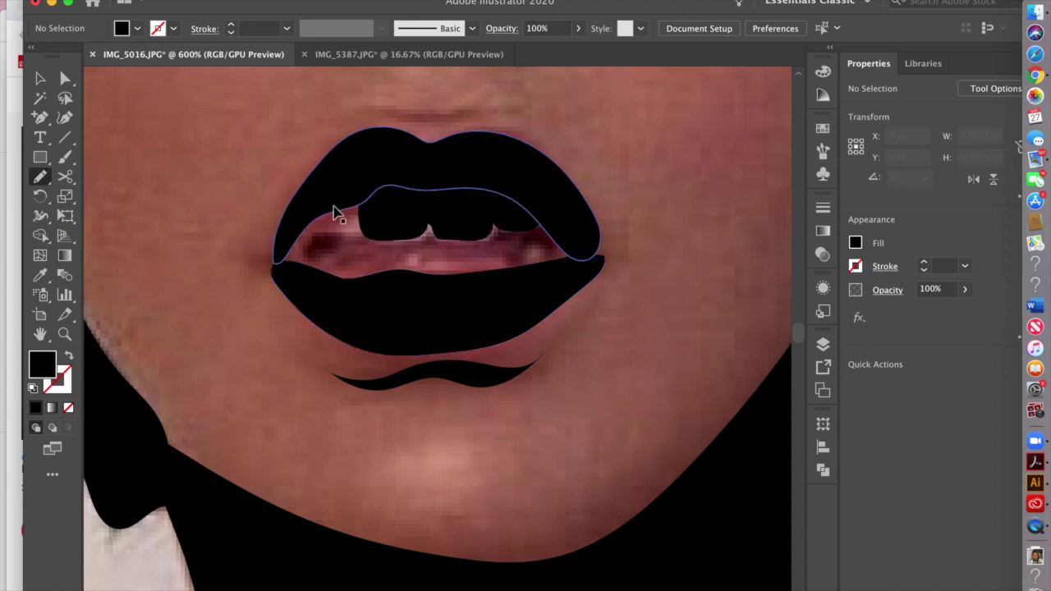
{"action": "key", "text": "super+z"}
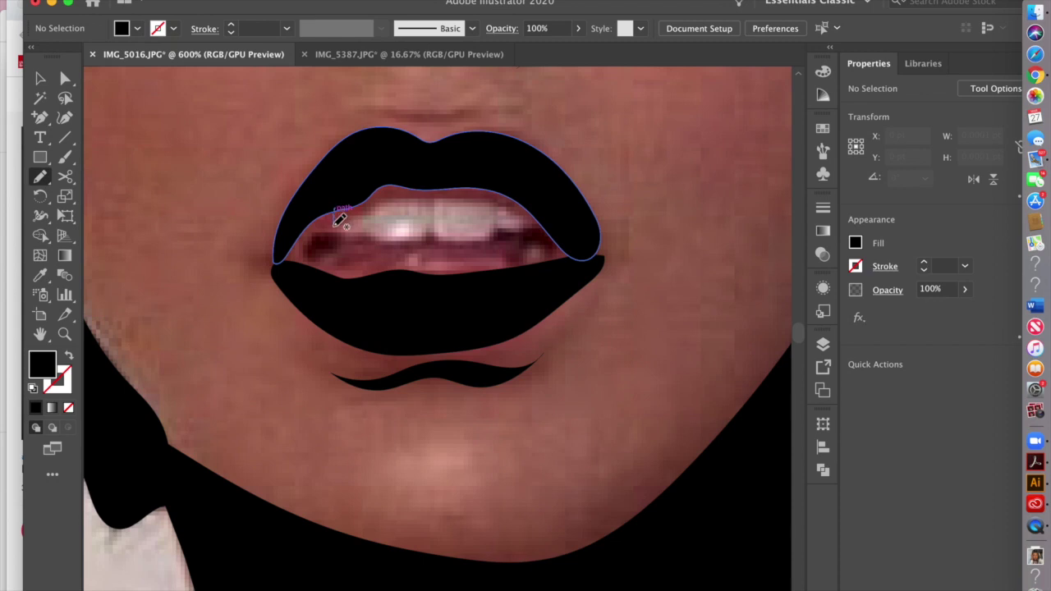
- Trace the upper teeth as a closed black Pencil shape with small notches between the teeth, tucked against the upper lip
{"action": "left_click_drag", "start_coordinate": [343, 233], "coordinate": [365, 235]}
{"action": "mouse_move", "coordinate": [411, 237]}
{"action": "left_mouse_down"}
{"action": "mouse_move", "coordinate": [494, 242]}
{"action": "mouse_move", "coordinate": [540, 225]}
{"action": "mouse_move", "coordinate": [510, 189]}
{"action": "mouse_move", "coordinate": [487, 181]}
{"action": "mouse_move", "coordinate": [394, 179]}
{"action": "mouse_move", "coordinate": [336, 206]}
{"action": "left_mouse_up"}
{"action": "key", "text": "super+minus"}
{"action": "key", "text": "super+minus"}
{"action": "key", "text": "super+minus"}
{"action": "key", "text": "super+minus"}
{"action": "key", "text": "super+minus"}
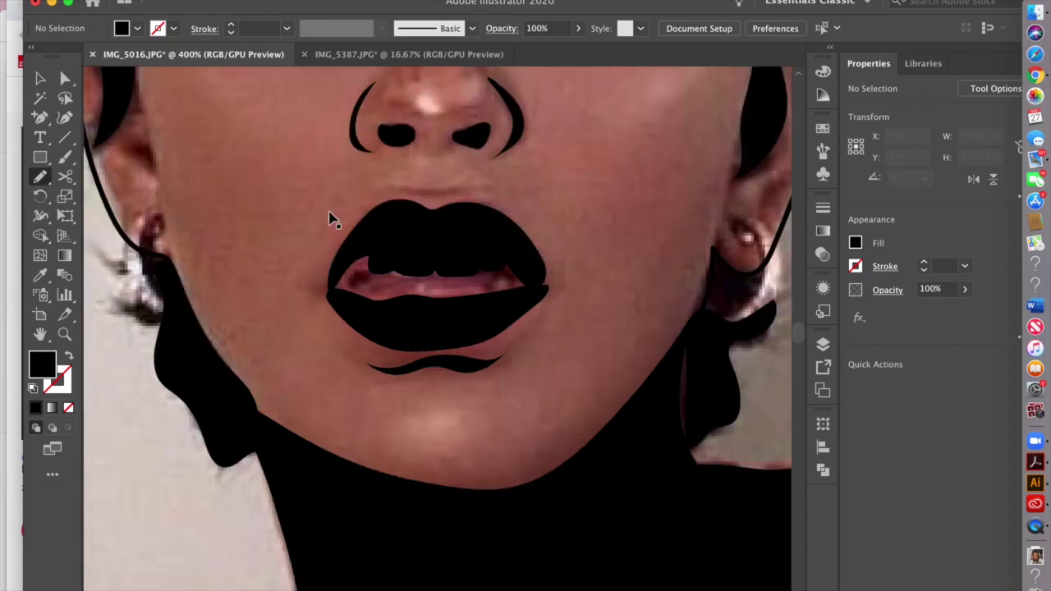
- Select both hair shapes on the clothes layer together and cut them out
{"action": "key", "text": "super+plus"}
{"action": "key", "text": "v"}
{"action": "left_click", "coordinate": [566, 164]}
{"action": "left_click", "coordinate": [555, 181]}
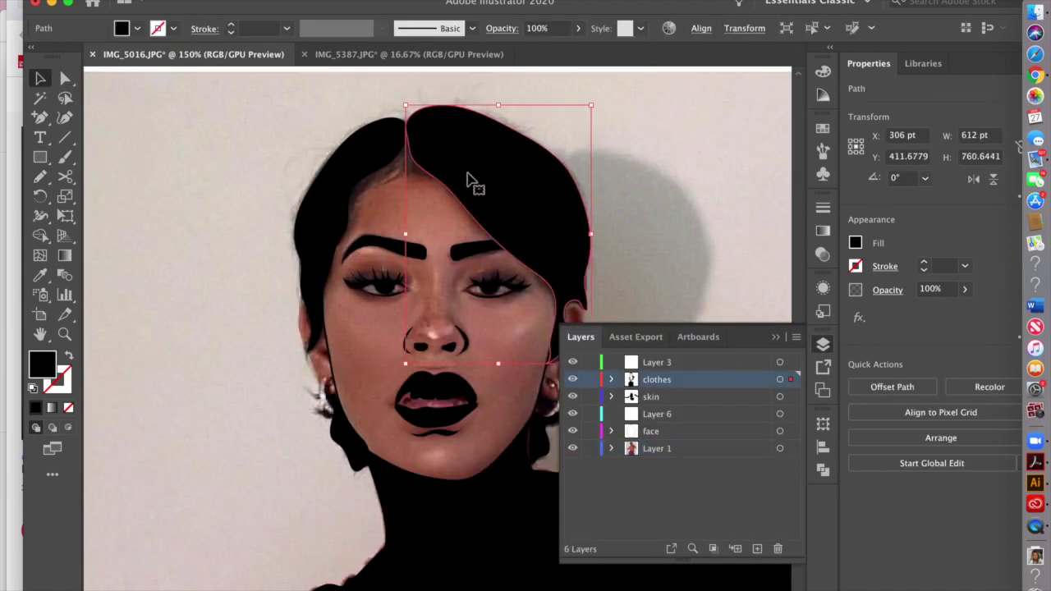
{"action": "left_click", "coordinate": [359, 175], "text": "shift"}
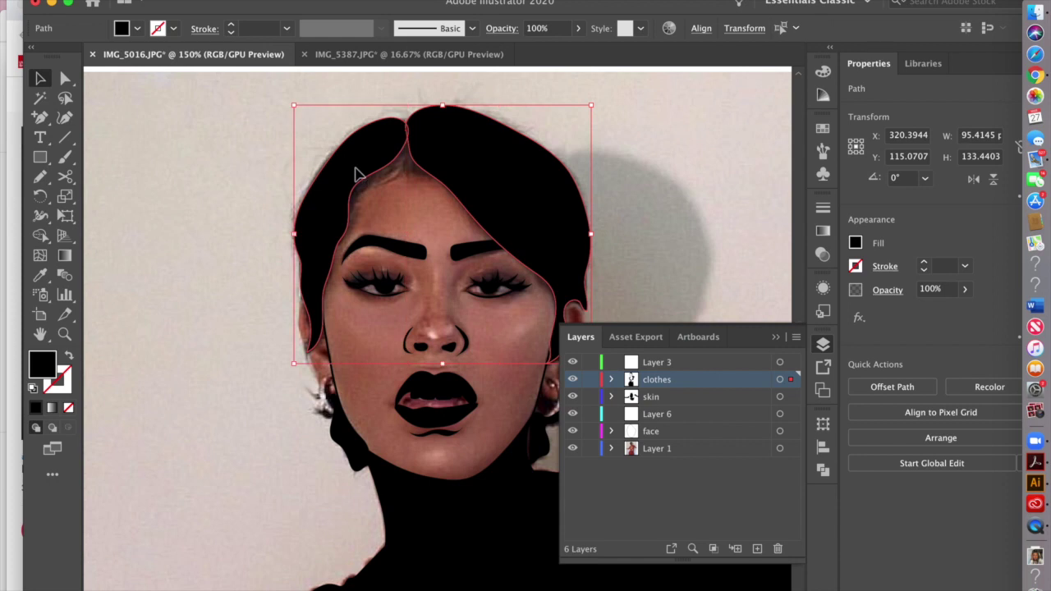
{"action": "key", "text": "super+shift+a"}
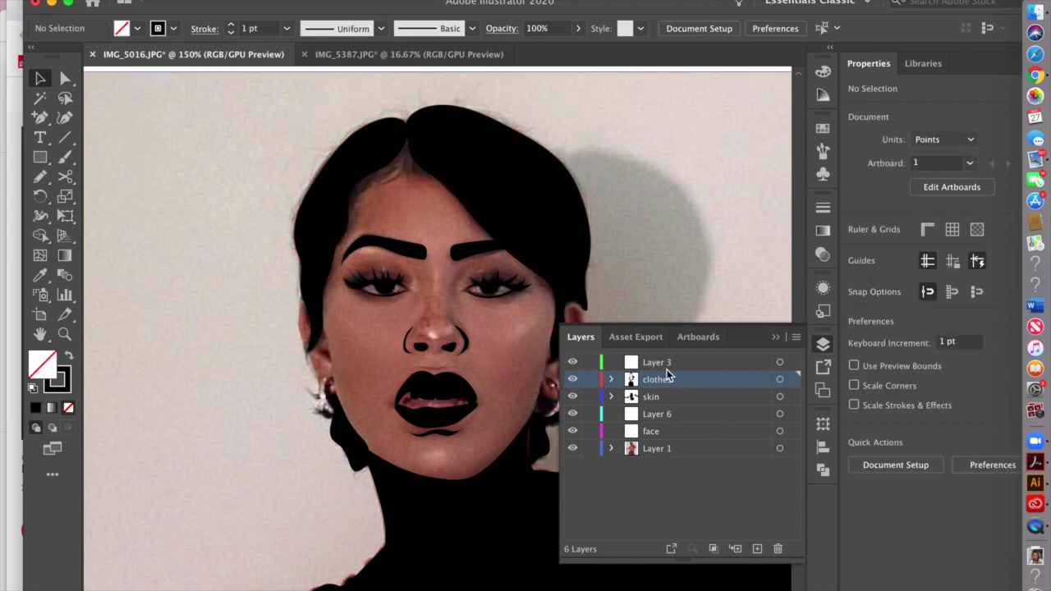
{"action": "left_click", "coordinate": [485, 215]}
{"action": "left_click", "coordinate": [343, 203], "text": "shift"}
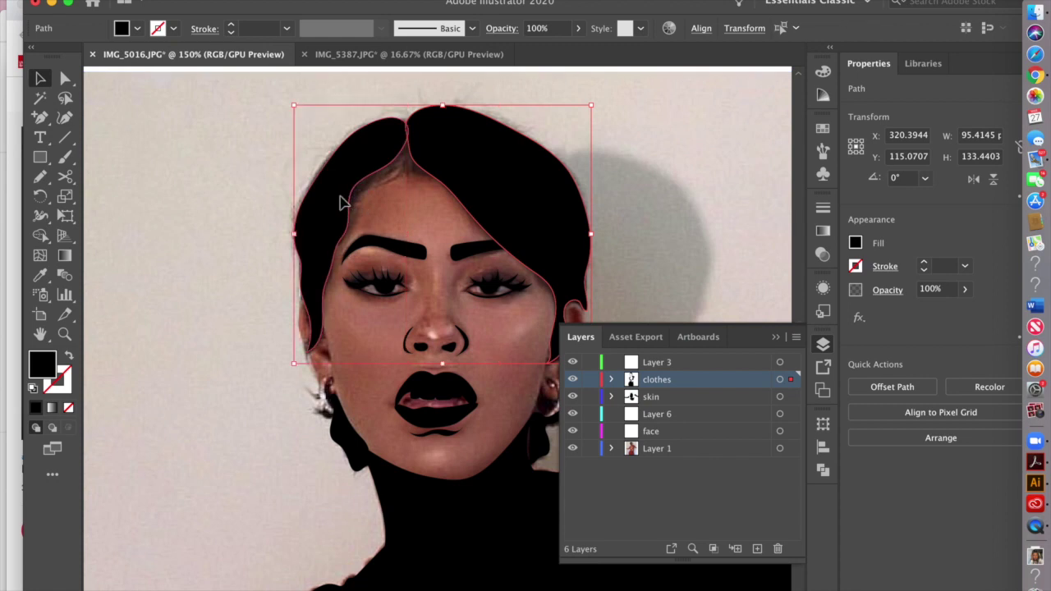
{"action": "key", "text": "super+3"}
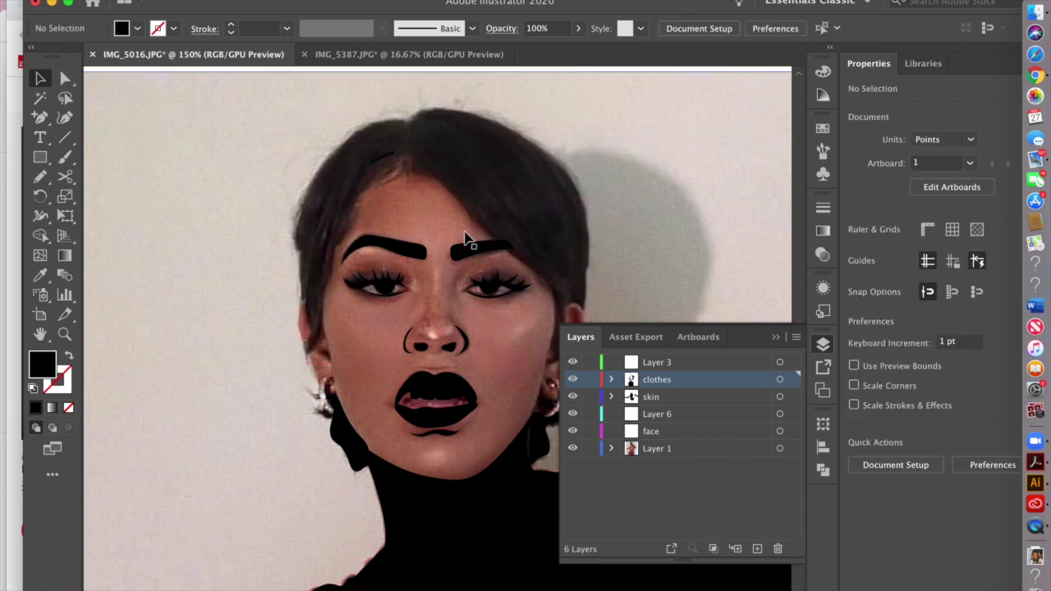
- Paste the hair shapes in place on a new layer directly above clothes, and lock the photo's layer
{"action": "left_click", "coordinate": [757, 549]}
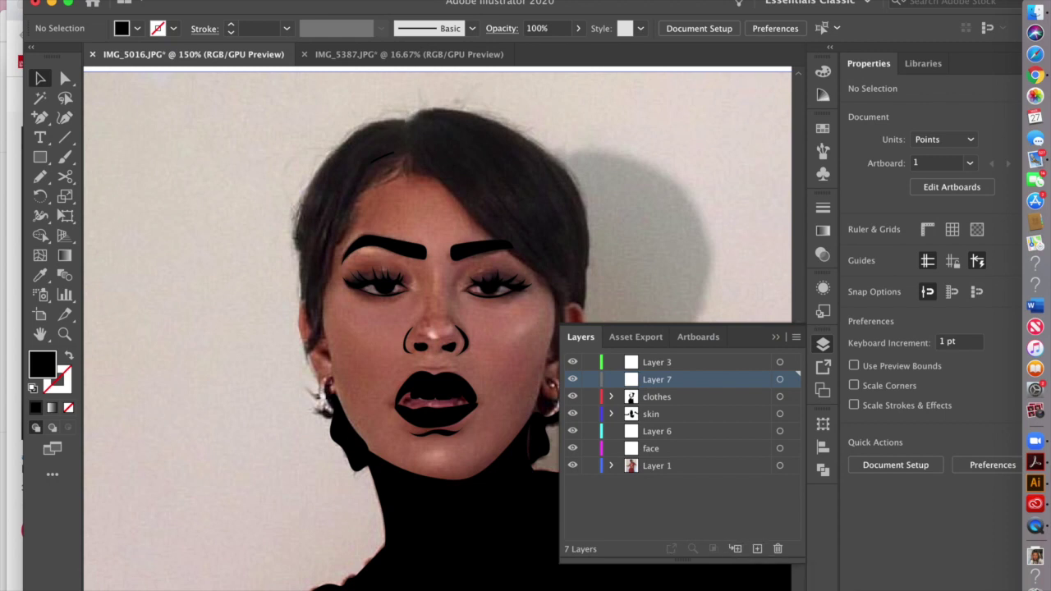
{"action": "left_click", "coordinate": [161, 0]}
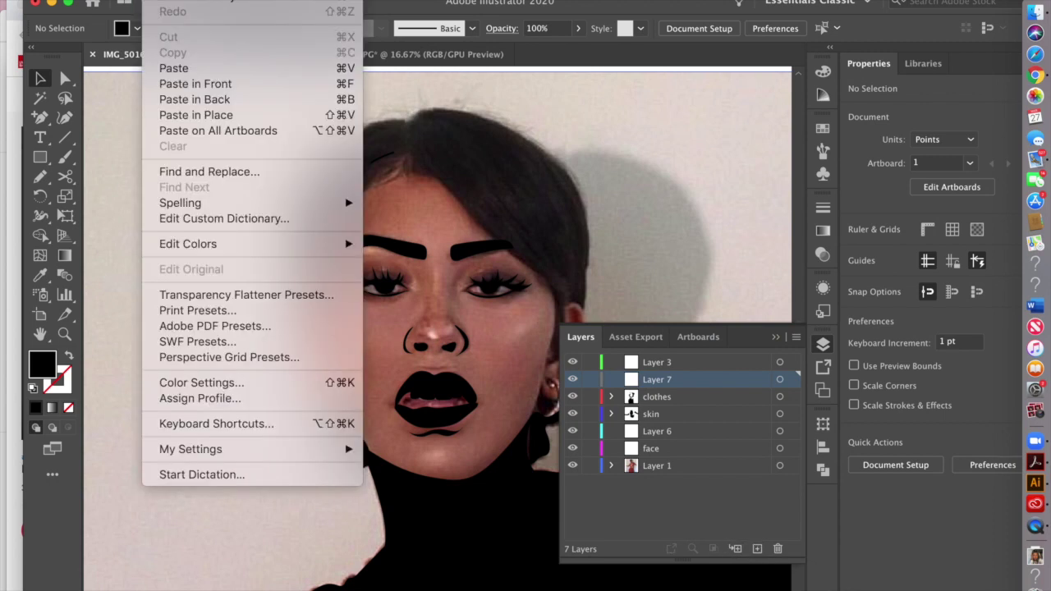
{"action": "left_click", "coordinate": [206, 115]}
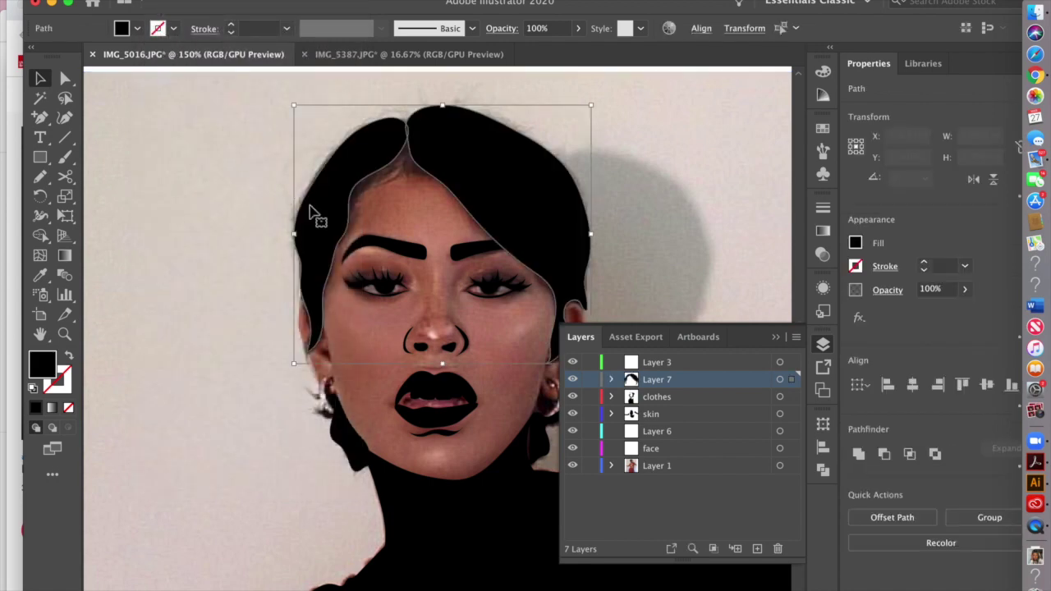
{"action": "left_click", "coordinate": [215, 238]}
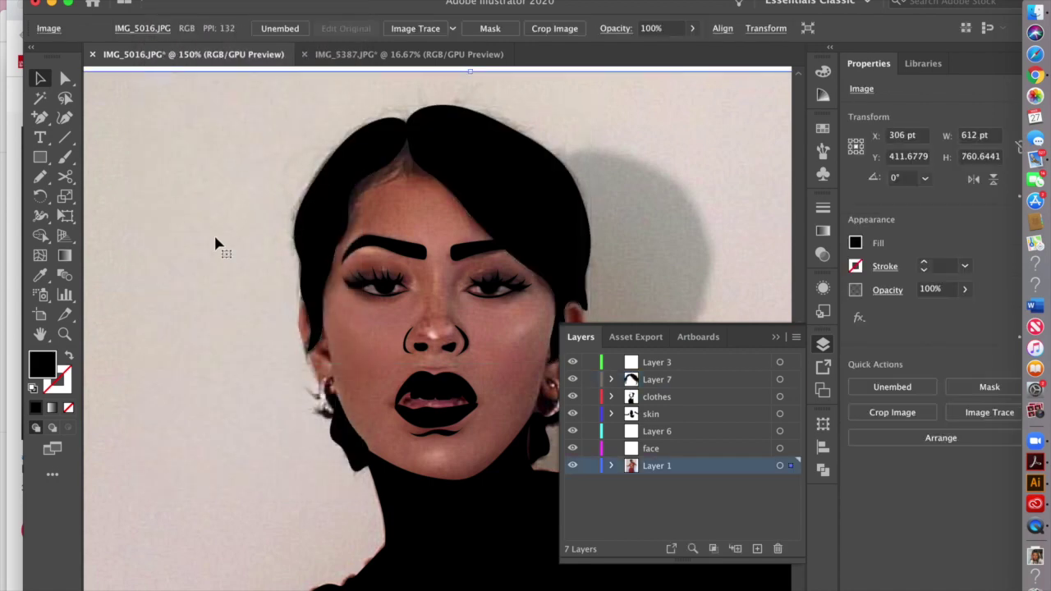
{"action": "left_click", "coordinate": [590, 465]}
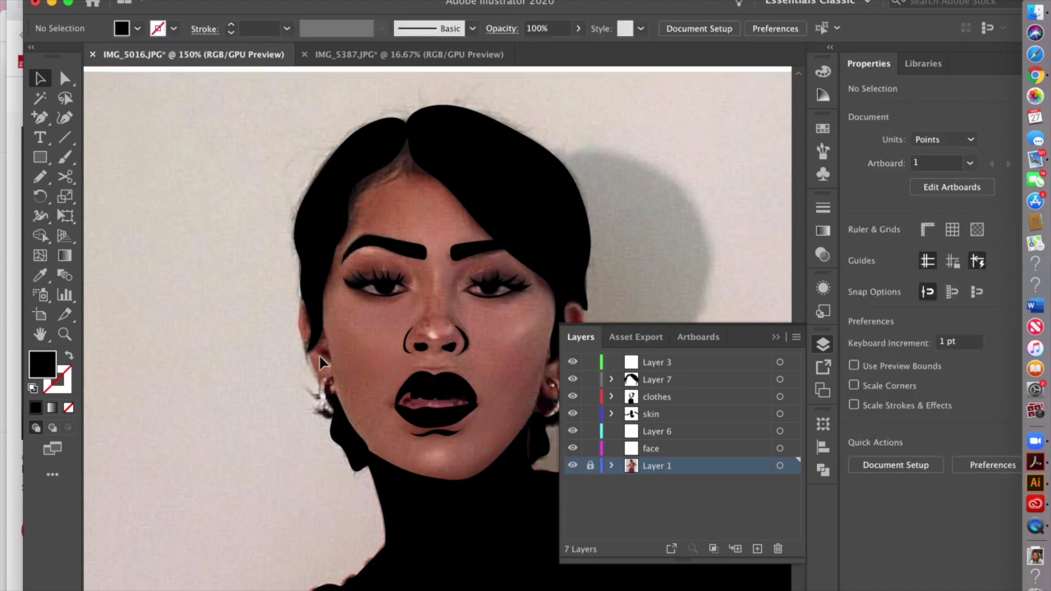
- Trace the whole face as one closed Pencil shape on the face layer, from under the hair parting down to the chin
{"action": "left_click", "coordinate": [668, 449]}
{"action": "left_click", "coordinate": [632, 397]}
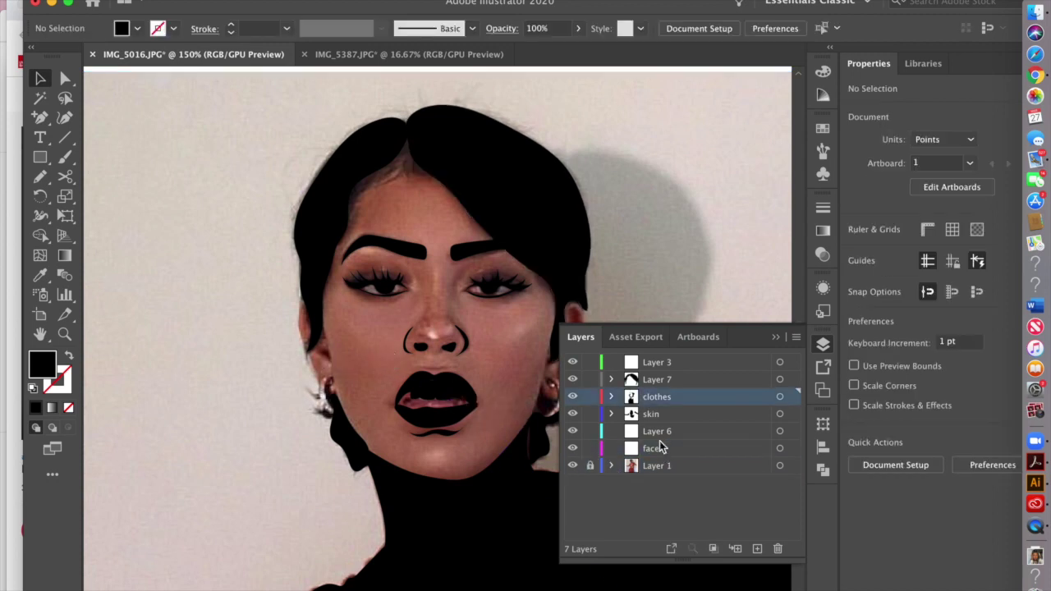
{"action": "left_click", "coordinate": [607, 420]}
{"action": "left_click", "coordinate": [548, 437]}
{"action": "left_click", "coordinate": [673, 382]}
{"action": "left_click", "coordinate": [822, 344]}
{"action": "key", "text": "n"}
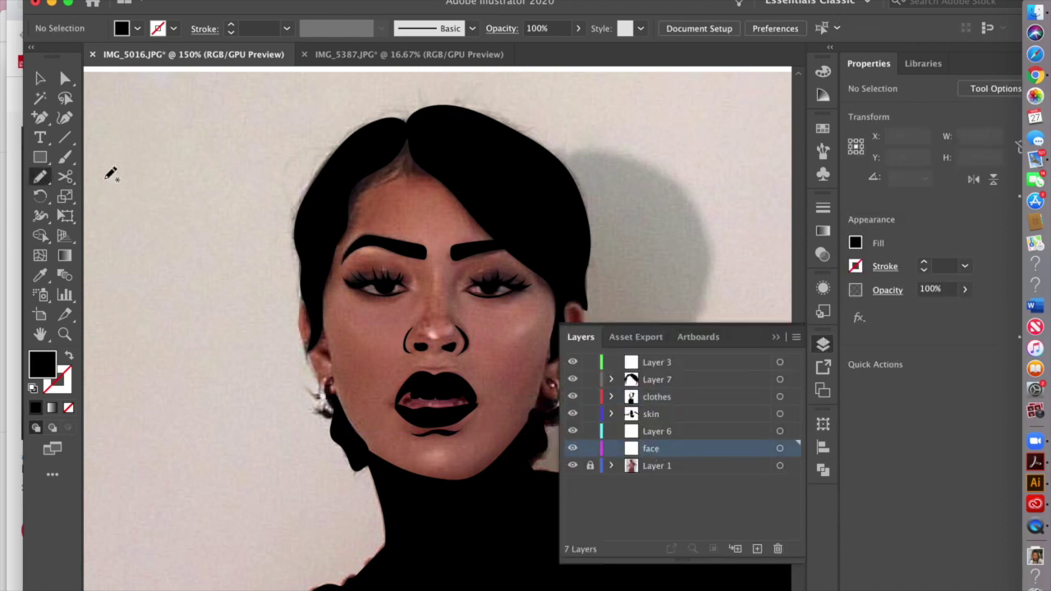
{"action": "mouse_move", "coordinate": [413, 142]}
{"action": "left_mouse_down"}
{"action": "mouse_move", "coordinate": [346, 191]}
{"action": "mouse_move", "coordinate": [323, 267]}
{"action": "mouse_move", "coordinate": [336, 389]}
{"action": "mouse_move", "coordinate": [383, 470]}
{"action": "mouse_move", "coordinate": [477, 486]}
{"action": "mouse_move", "coordinate": [527, 434]}
{"action": "mouse_move", "coordinate": [555, 319]}
{"action": "mouse_move", "coordinate": [535, 245]}
{"action": "mouse_move", "coordinate": [411, 131]}
{"action": "left_mouse_up"}
- Swap the face shape's fill and stroke to turn it into an unfilled black outline, and deselect it
{"action": "key", "text": "v"}
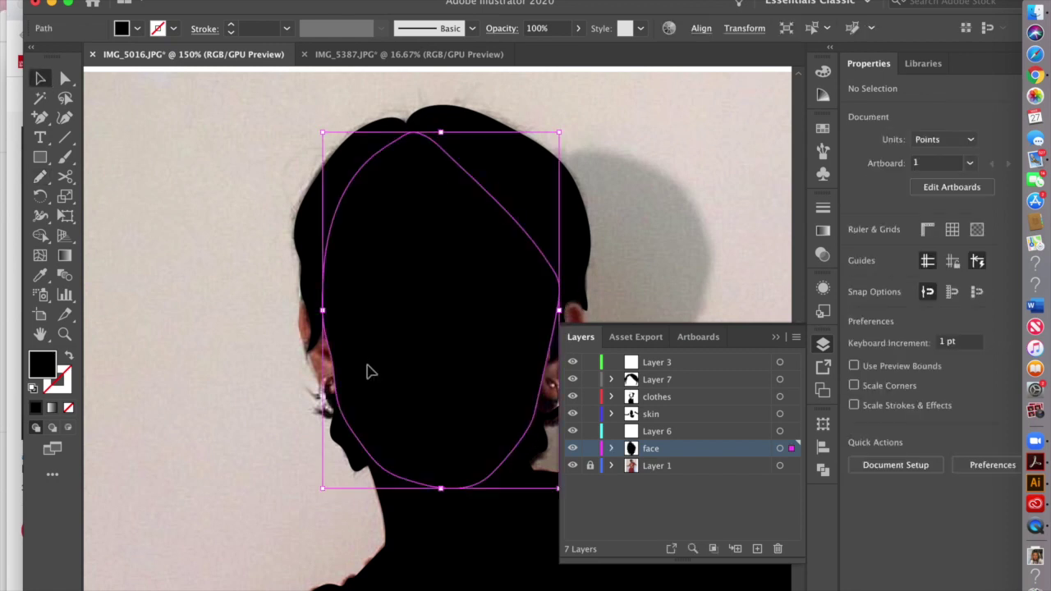
{"action": "left_click", "coordinate": [366, 368]}
{"action": "key", "text": "shift+x"}
{"action": "left_click", "coordinate": [264, 265]}
- Add a new layer named "ears" and place it between the face layer and the photo's layer
{"action": "left_click", "coordinate": [757, 549]}
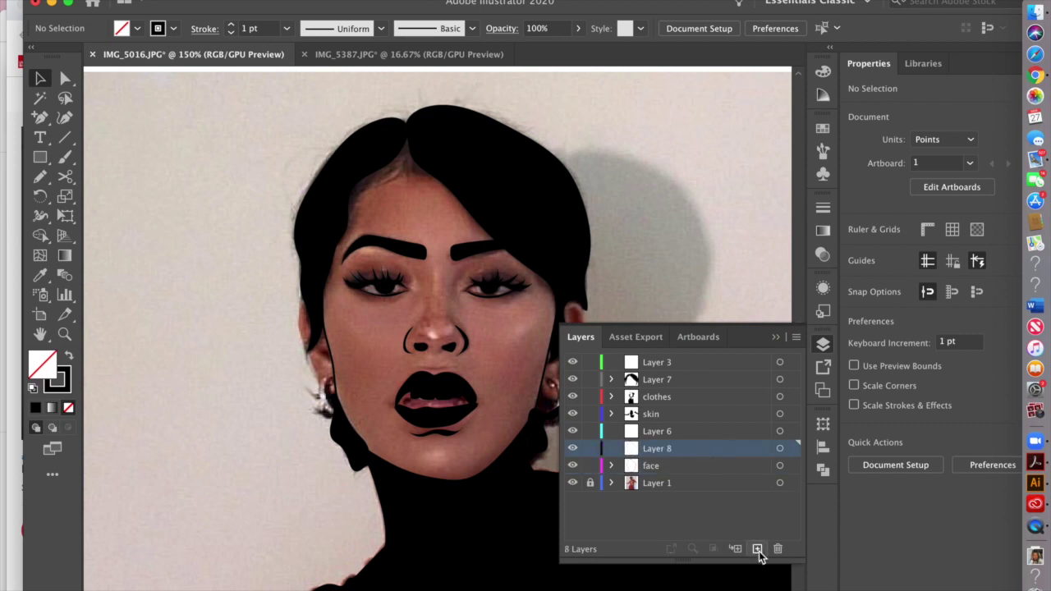
{"action": "double_click", "coordinate": [650, 466]}
{"action": "type", "text": "ears"}
{"action": "key", "text": "Return"}
- Trace the outline of both ears with unfilled 1 pt black Pencil strokes on the ears layer
{"action": "mouse_move", "coordinate": [309, 297]}
{"action": "left_mouse_down"}
{"action": "mouse_move", "coordinate": [315, 363]}
{"action": "mouse_move", "coordinate": [340, 392]}
{"action": "mouse_move", "coordinate": [340, 353]}
{"action": "mouse_move", "coordinate": [317, 298]}
{"action": "left_mouse_up"}
{"action": "scroll", "coordinate": [317, 299], "scroll_direction": "right", "scroll_amount": 5}
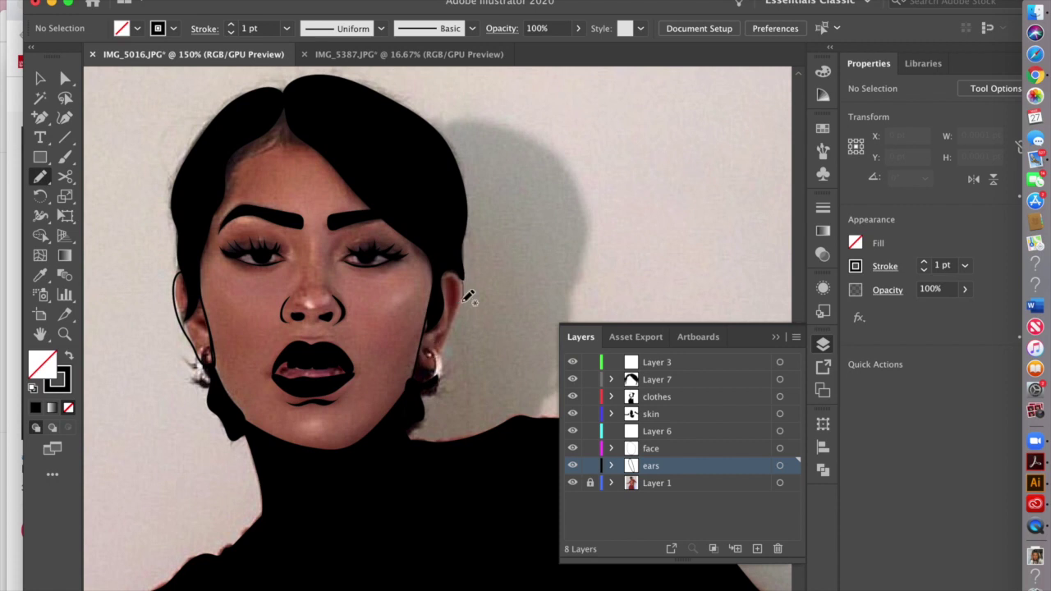
{"action": "left_click_drag", "start_coordinate": [430, 318], "coordinate": [437, 368]}
- Add a new layer above ears and trace the hoop earring on the right-hand ear with an unfilled 1 pt Pencil outline
{"action": "key", "text": "v"}
{"action": "left_click", "coordinate": [197, 408]}
{"action": "key", "text": "super+l"}
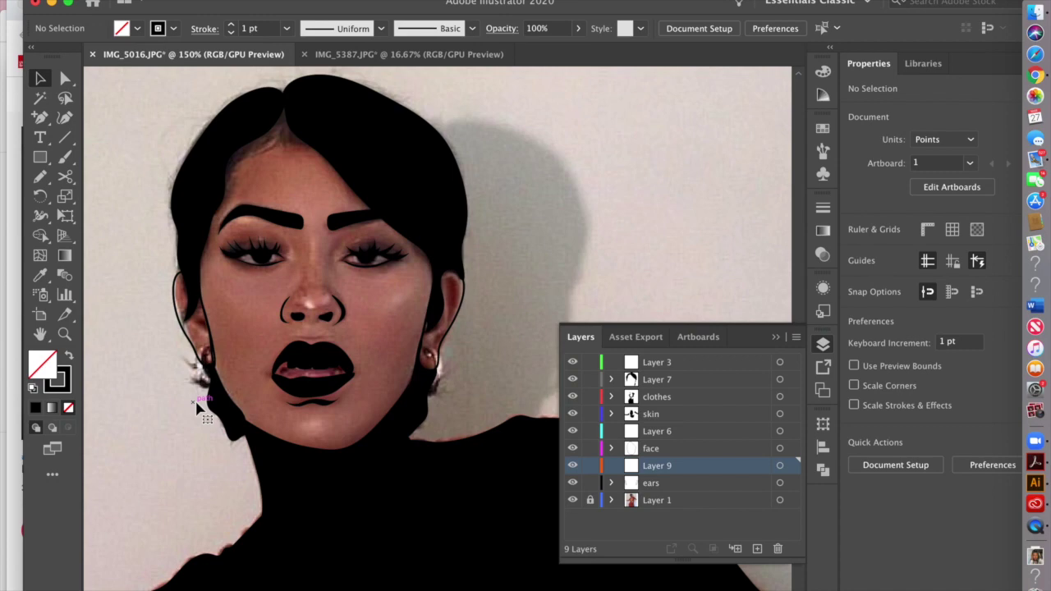
{"action": "left_click", "coordinate": [43, 177]}
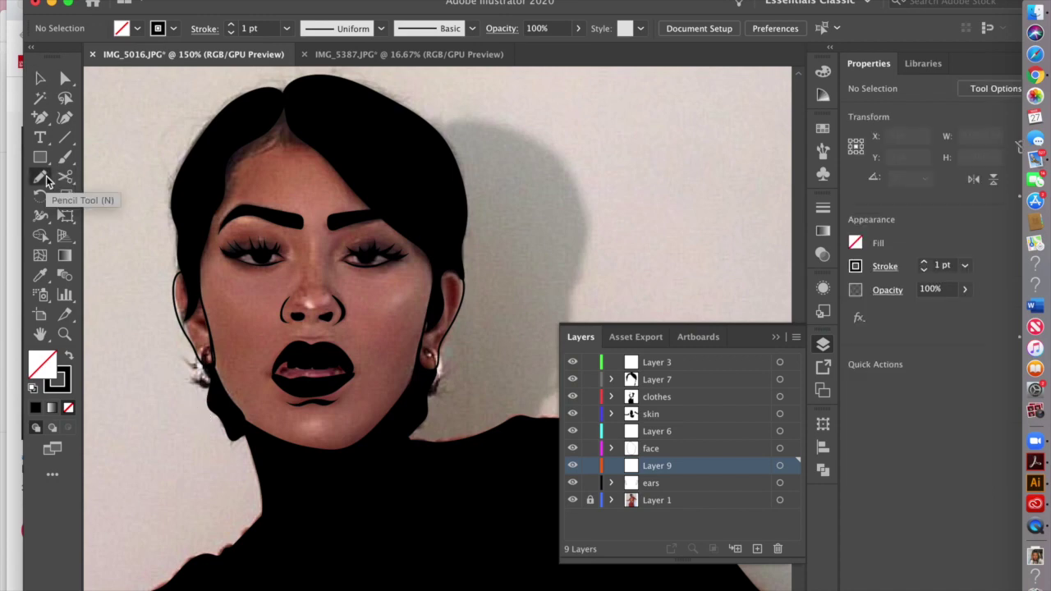
{"action": "key", "text": "super+equal"}
{"action": "key", "text": "super+equal"}
{"action": "key", "text": "super+equal"}
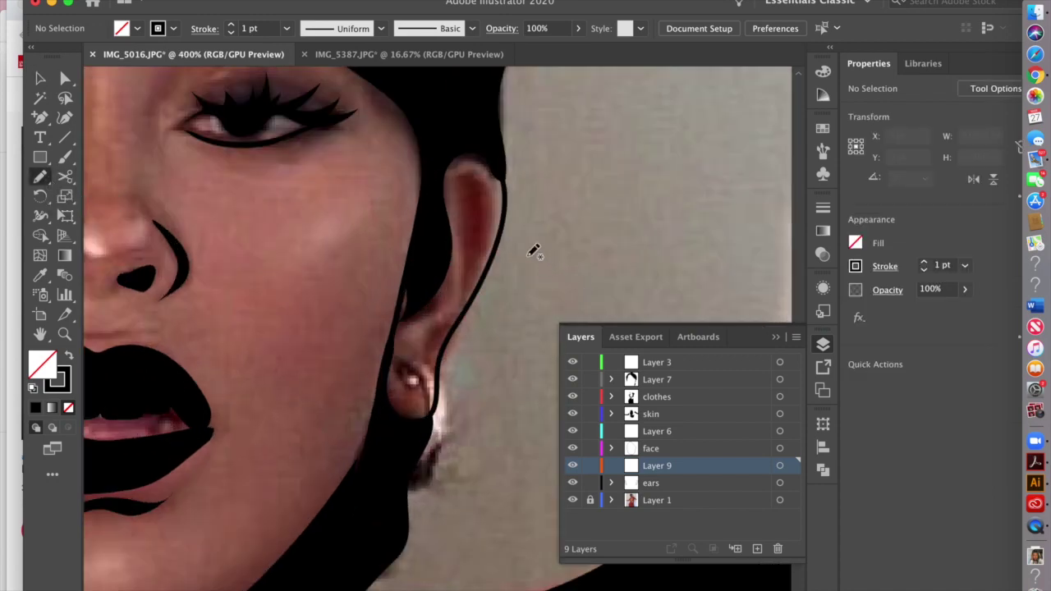
{"action": "left_click_drag", "start_coordinate": [401, 363], "coordinate": [402, 377]}
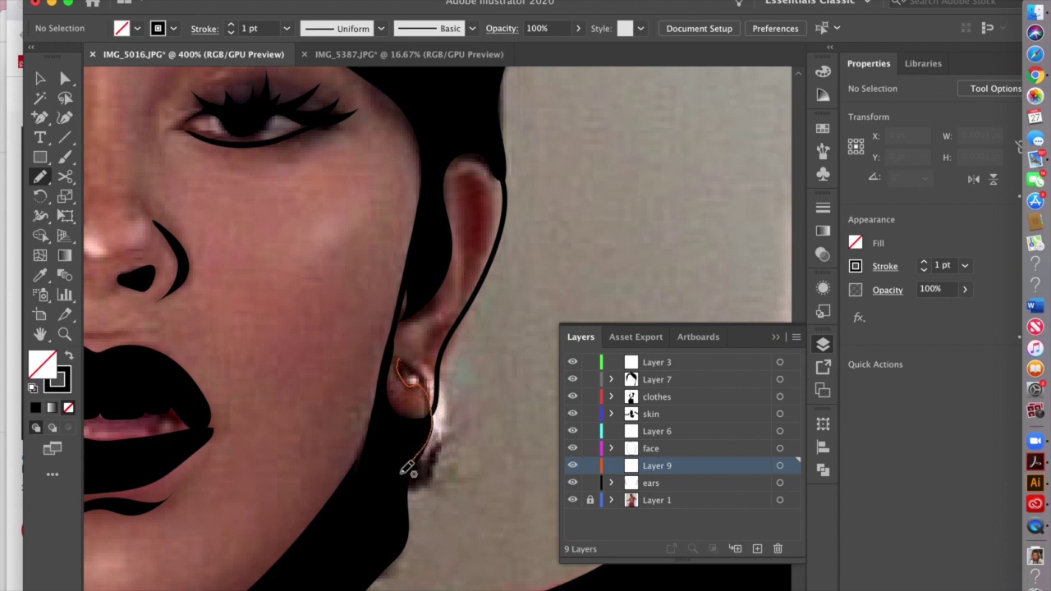
{"action": "mouse_move", "coordinate": [402, 473]}
{"action": "left_mouse_down"}
{"action": "mouse_move", "coordinate": [411, 489]}
{"action": "mouse_move", "coordinate": [439, 475]}
{"action": "mouse_move", "coordinate": [460, 435]}
{"action": "mouse_move", "coordinate": [456, 402]}
{"action": "left_mouse_up"}
{"action": "left_click_drag", "start_coordinate": [402, 347], "coordinate": [403, 348]}
- Trace the hoop earring on the left-hand ear on the same layer with an unfilled 1 pt black Pencil outline
{"action": "scroll", "coordinate": [403, 347], "scroll_direction": "left", "scroll_amount": 15}
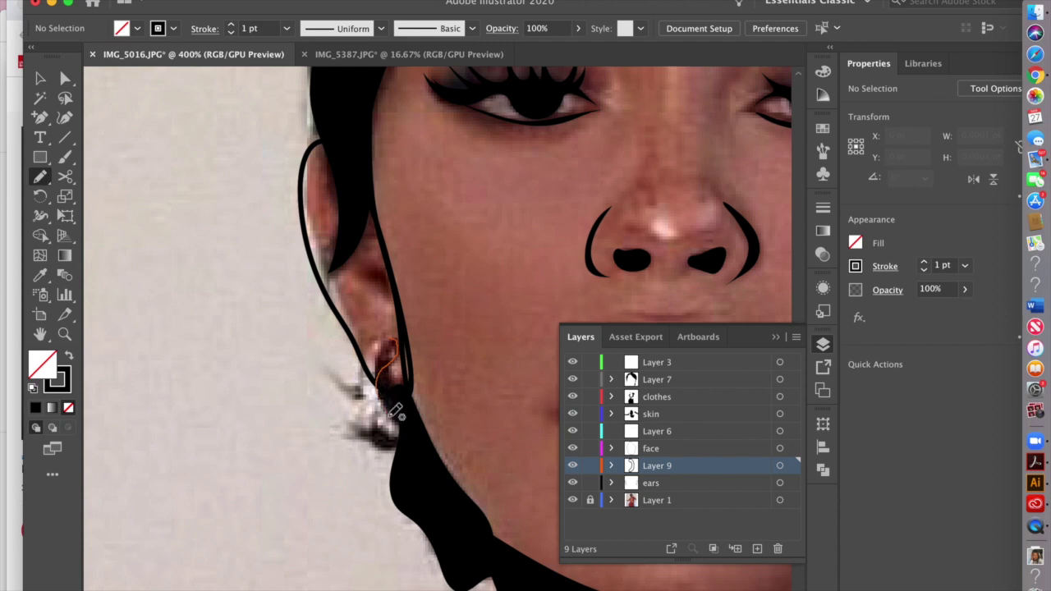
{"action": "mouse_move", "coordinate": [411, 441]}
{"action": "left_mouse_down"}
{"action": "mouse_move", "coordinate": [380, 437]}
{"action": "mouse_move", "coordinate": [363, 408]}
{"action": "left_mouse_up"}
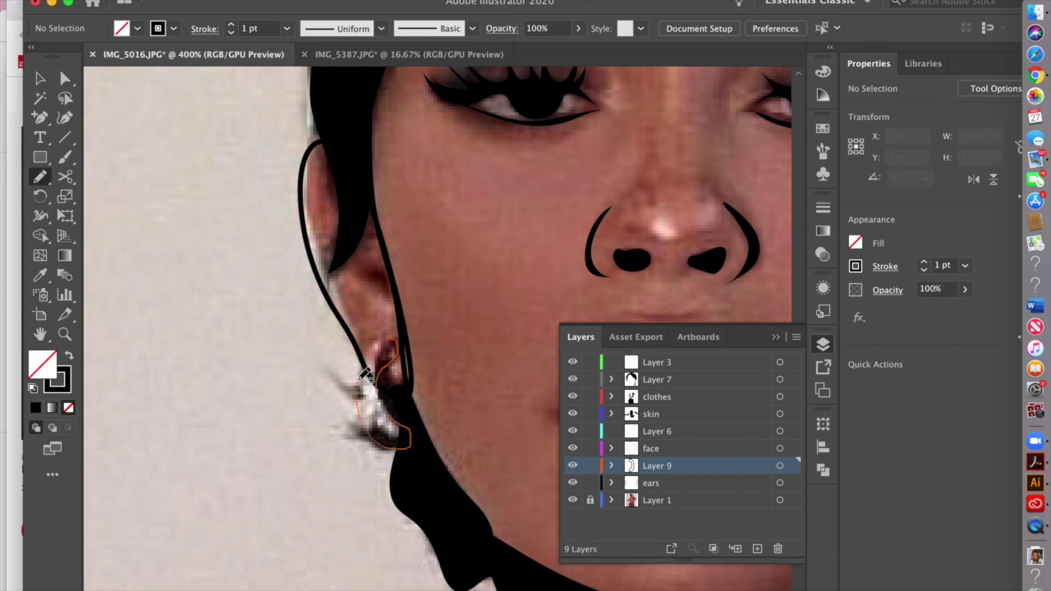
{"action": "left_click_drag", "start_coordinate": [393, 337], "coordinate": [402, 323]}
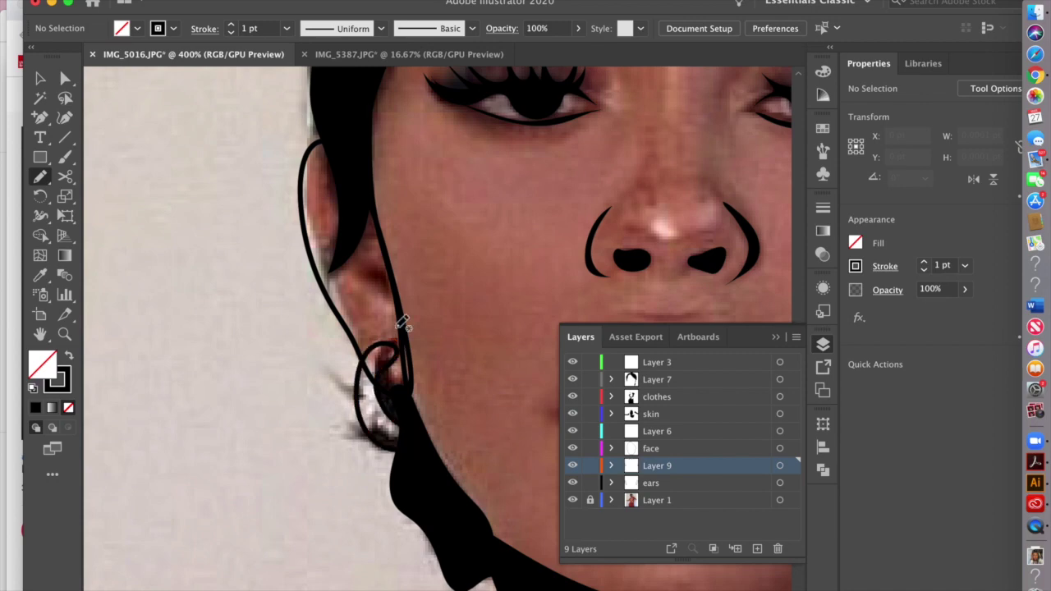
{"action": "key", "text": "super+minus"}
{"action": "key", "text": "super+minus"}
{"action": "key", "text": "super+minus"}
{"action": "key", "text": "super+minus"}
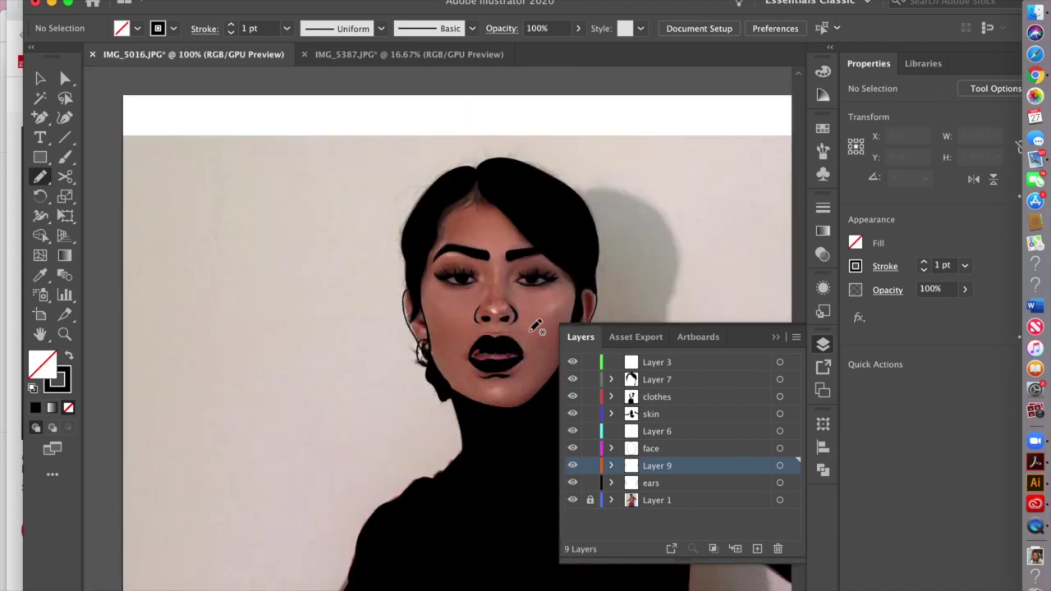
- Fill the neck and chest shape with a reddish-brown skin tone sampled from the right-hand cheek using the Eyedropper
{"action": "left_click", "coordinate": [775, 339]}
{"action": "key", "text": "v"}
{"action": "key", "text": "super+plus"}
{"action": "scroll", "coordinate": [492, 377], "scroll_direction": "down", "scroll_amount": 8}
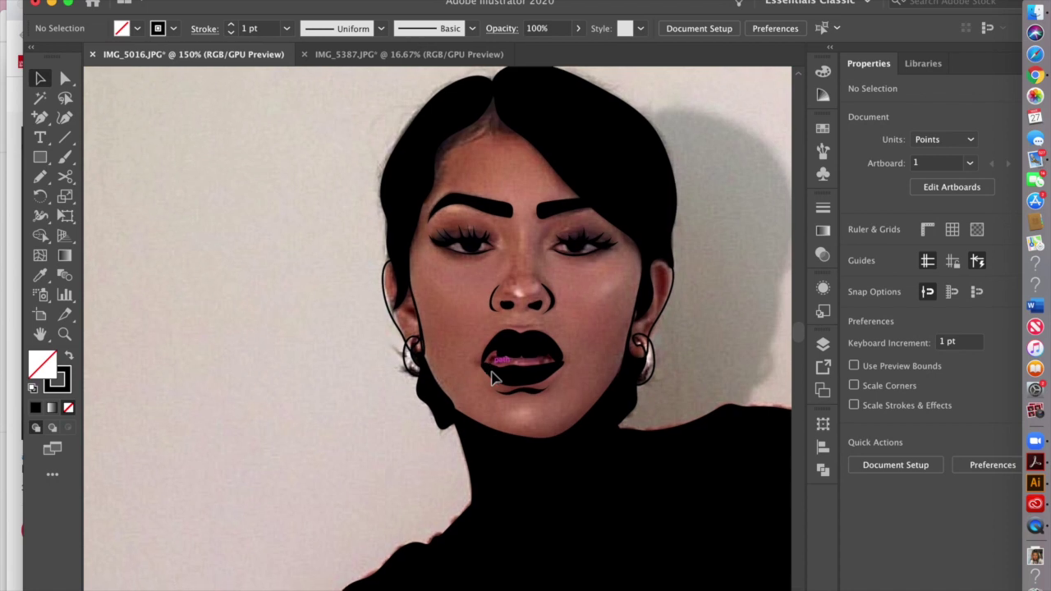
{"action": "left_click", "coordinate": [504, 438]}
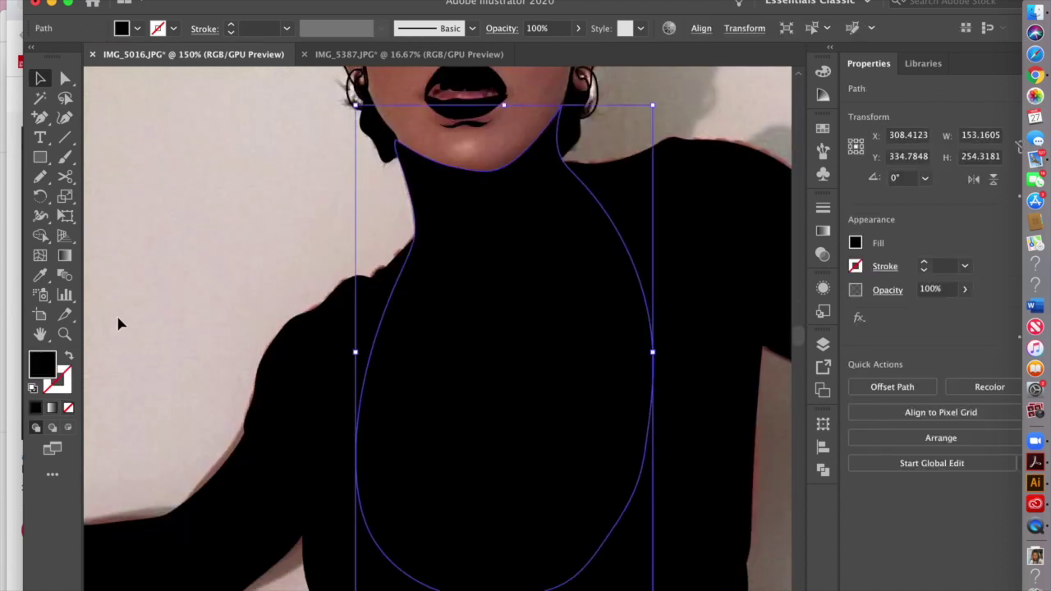
{"action": "left_click", "coordinate": [39, 275]}
{"action": "scroll", "coordinate": [413, 206], "scroll_direction": "up", "scroll_amount": 3}
{"action": "left_click", "coordinate": [404, 117]}
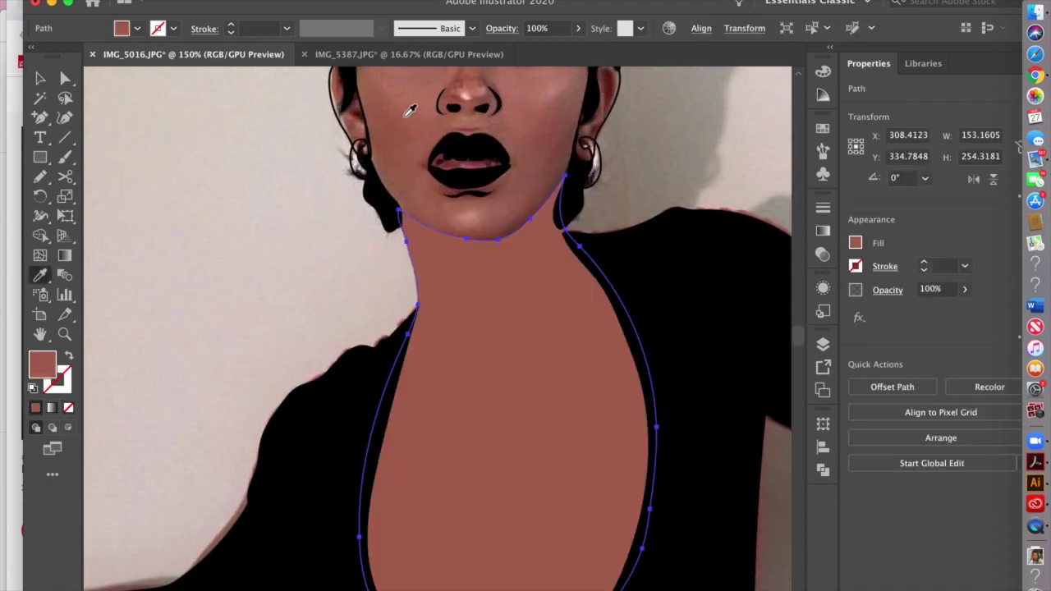
{"action": "key", "text": "super+z"}
{"action": "left_click", "coordinate": [545, 128]}
{"action": "left_click", "coordinate": [40, 78]}
{"action": "left_click", "coordinate": [114, 152]}
- Fill the midriff shape with the chest's reddish-brown skin tone using the Eyedropper
{"action": "scroll", "coordinate": [206, 218], "scroll_direction": "down", "scroll_amount": 5}
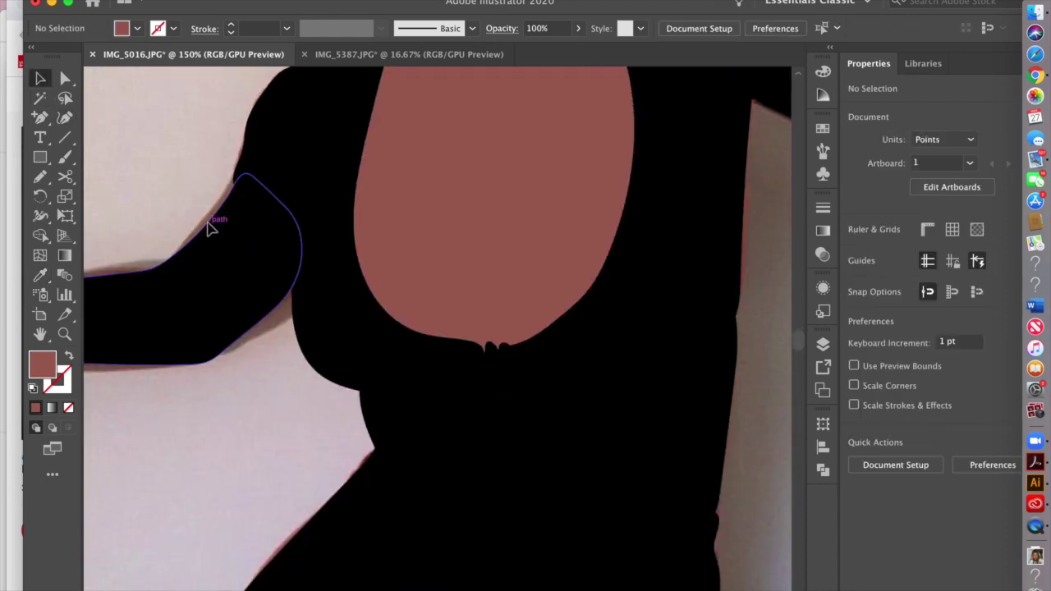
{"action": "scroll", "coordinate": [209, 229], "scroll_direction": "down", "scroll_amount": 4}
{"action": "left_click", "coordinate": [403, 300]}
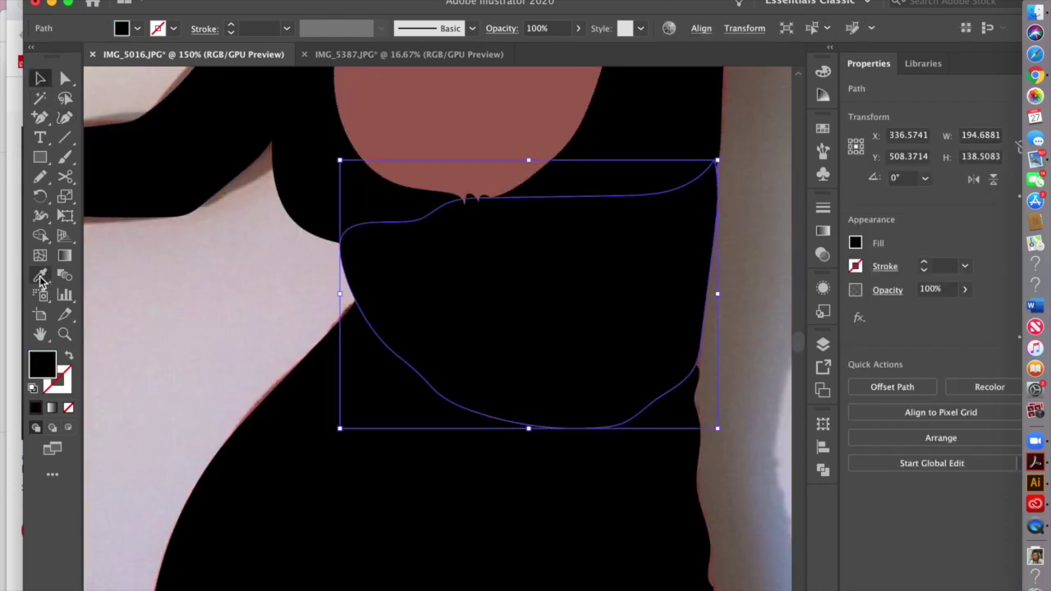
{"action": "left_click", "coordinate": [41, 277]}
{"action": "left_click", "coordinate": [399, 89]}
{"action": "left_click", "coordinate": [39, 78]}
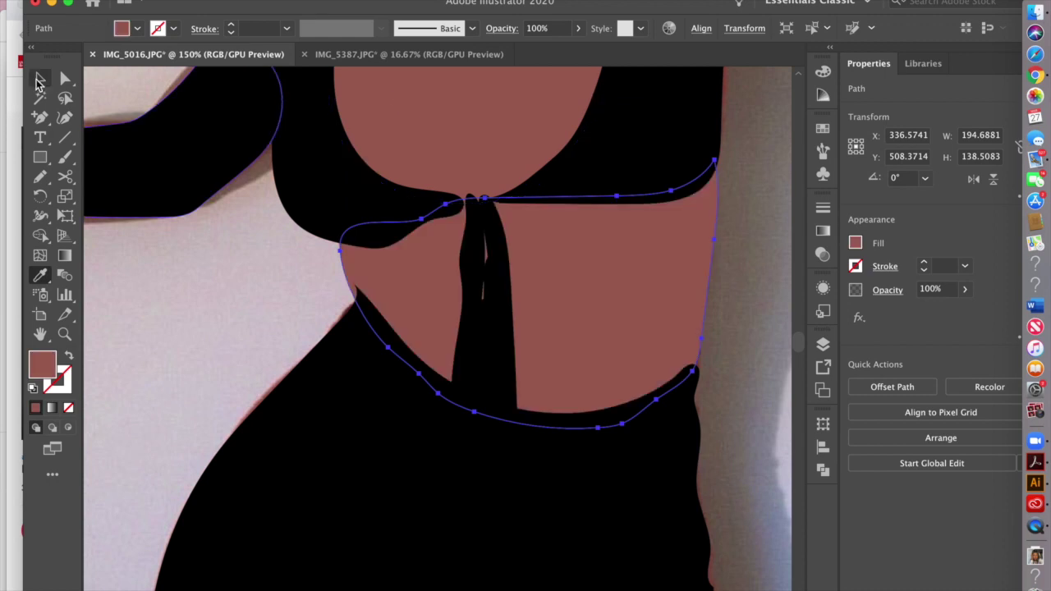
{"action": "left_click", "coordinate": [217, 396]}
- Fill both forearm shapes with the midriff's reddish-brown skin tone using the Eyedropper
{"action": "key", "text": "super+minus"}
{"action": "key", "text": "super+minus"}
{"action": "key", "text": "super+minus"}
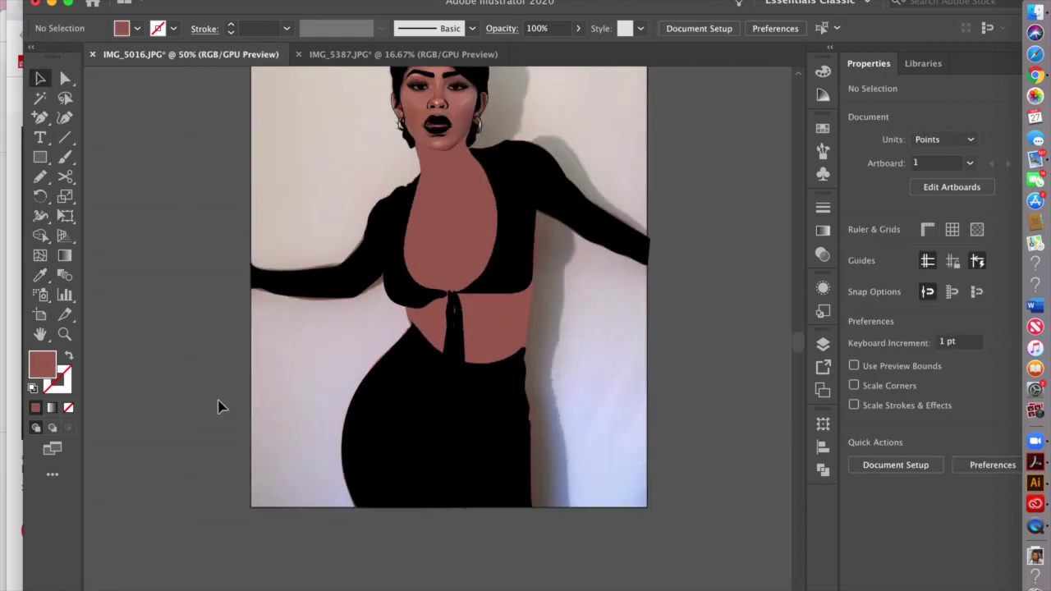
{"action": "key", "text": "super+minus"}
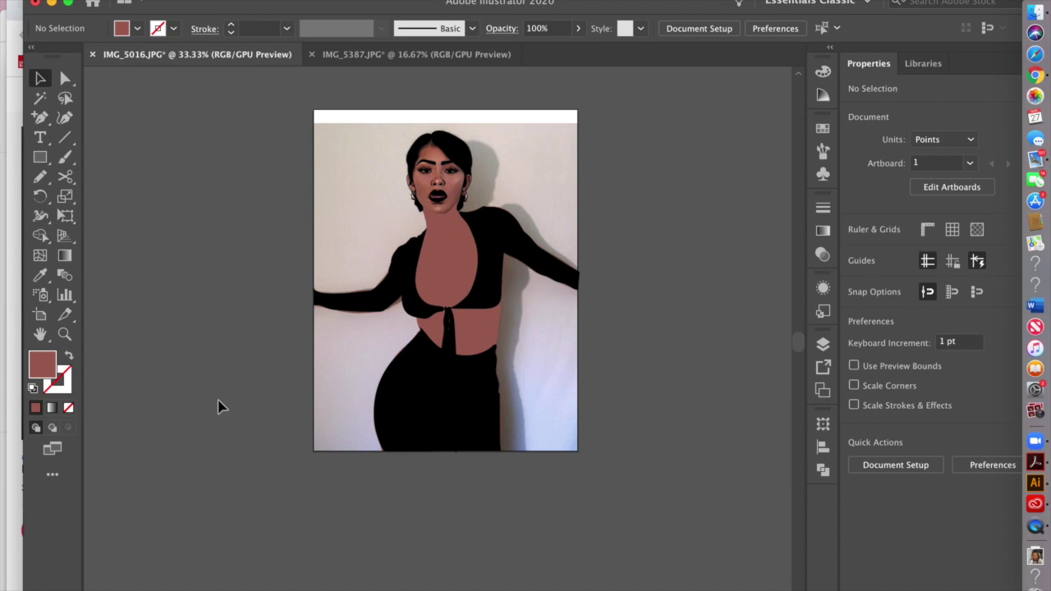
{"action": "key", "text": "super+1"}
{"action": "left_click", "coordinate": [688, 213]}
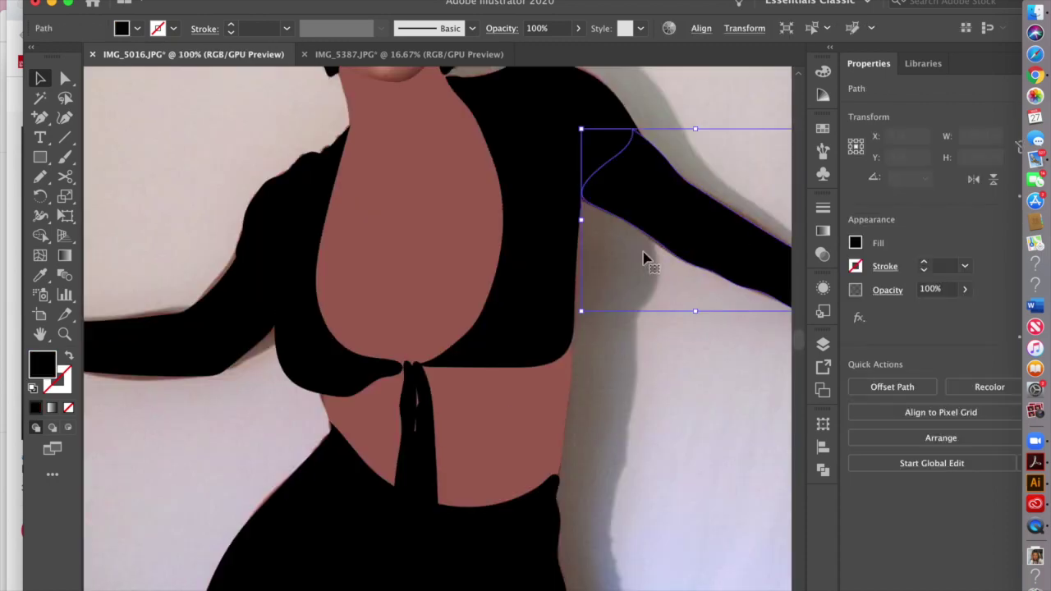
{"action": "left_click", "coordinate": [150, 358], "text": "shift"}
{"action": "left_click", "coordinate": [40, 275]}
{"action": "left_click", "coordinate": [509, 403]}
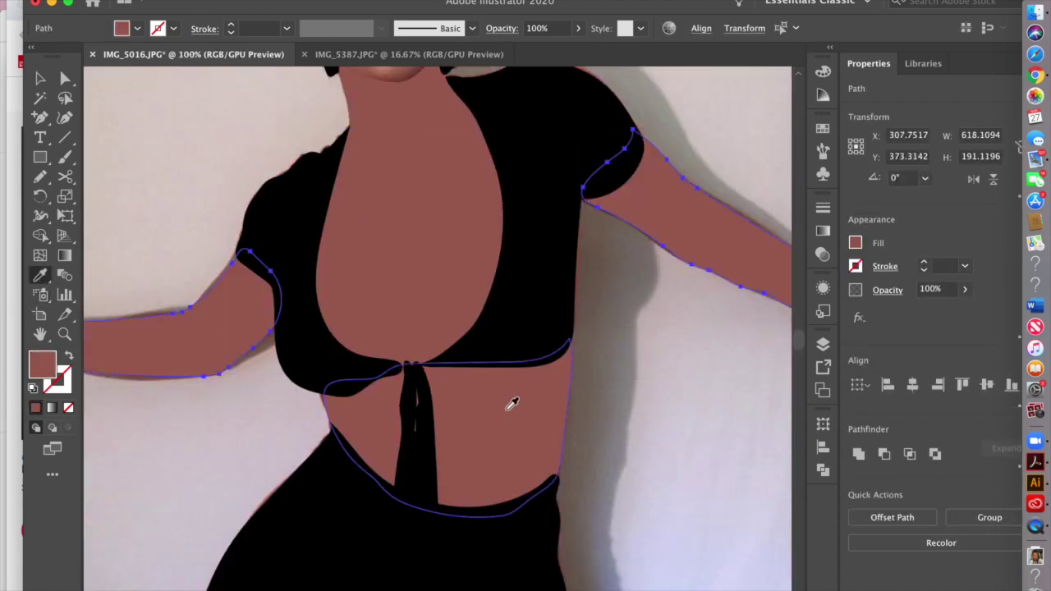
{"action": "left_click", "coordinate": [39, 78]}
{"action": "left_click", "coordinate": [88, 144]}
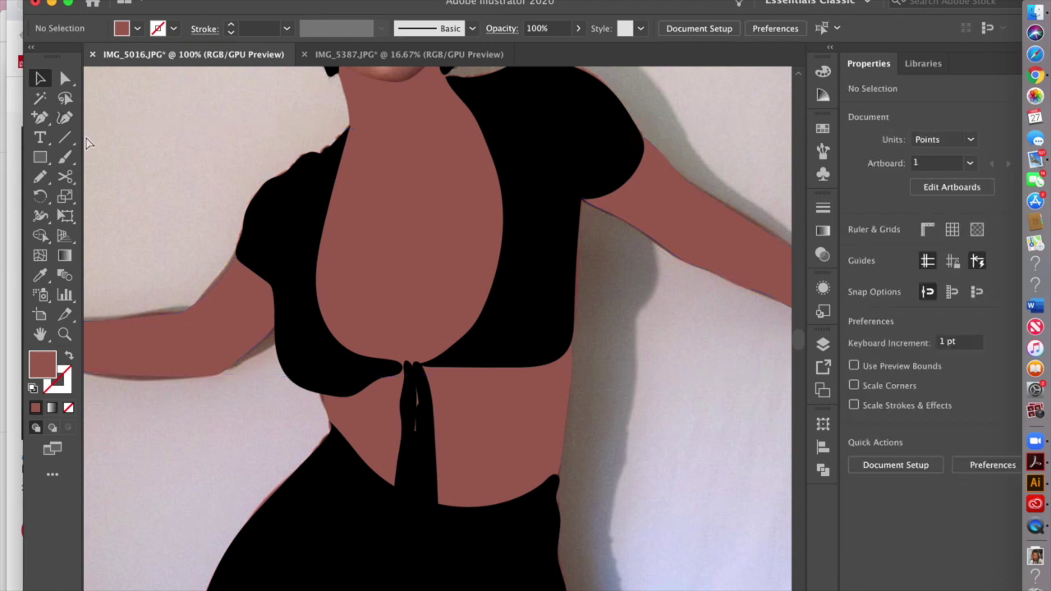
- Check which layer holds the face outline, and add a new layer directly above the clothes layer
{"action": "key", "text": "super+minus"}
{"action": "key", "text": "super+minus"}
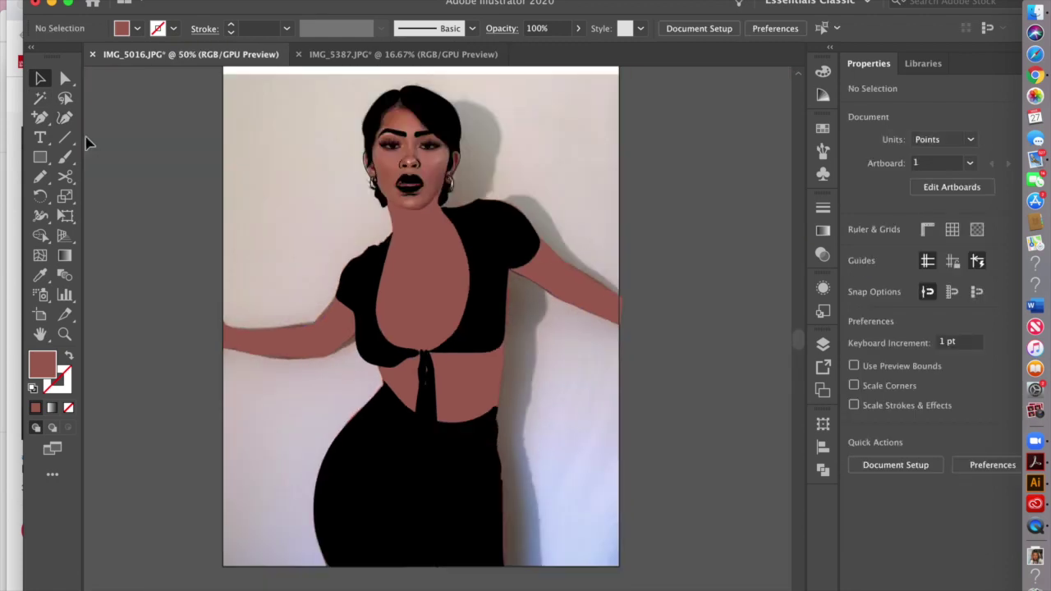
{"action": "key", "text": "super+plus"}
{"action": "key", "text": "super+plus"}
{"action": "key", "text": "super+plus"}
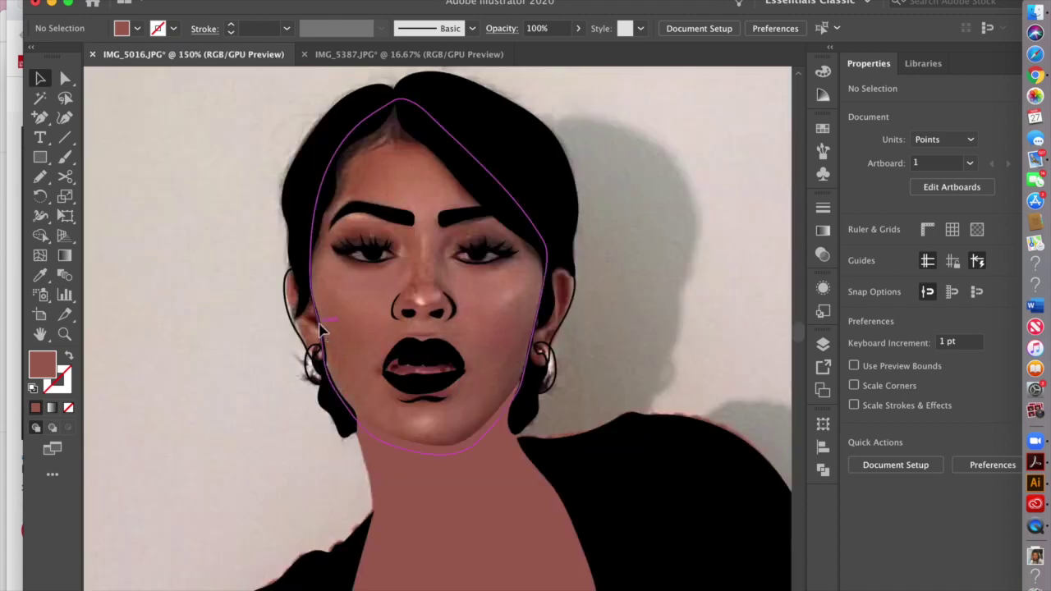
{"action": "left_click", "coordinate": [321, 328]}
{"action": "left_click", "coordinate": [823, 345]}
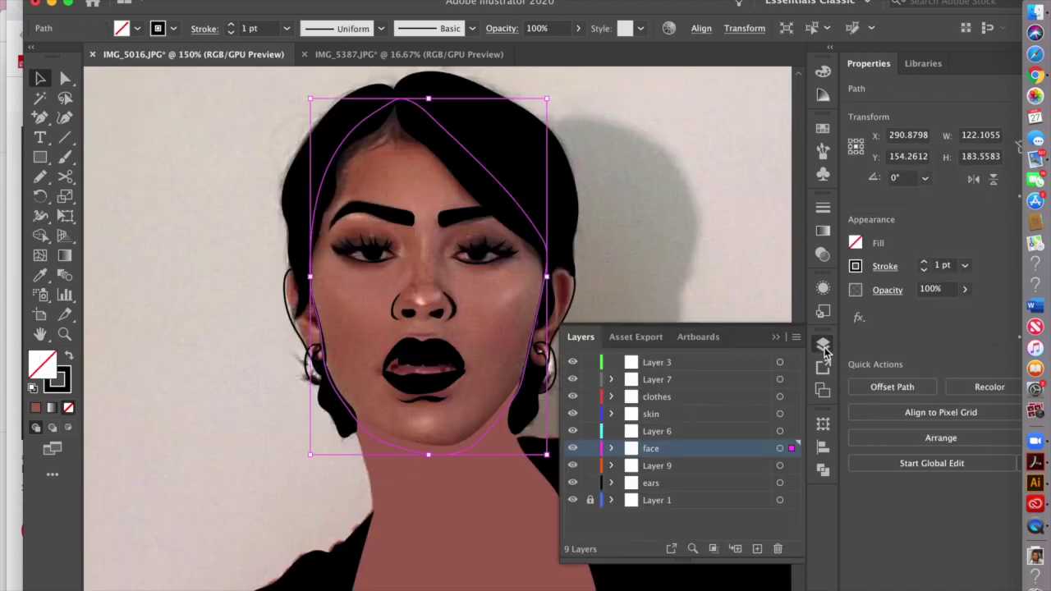
{"action": "left_click", "coordinate": [683, 381]}
{"action": "left_click", "coordinate": [685, 399]}
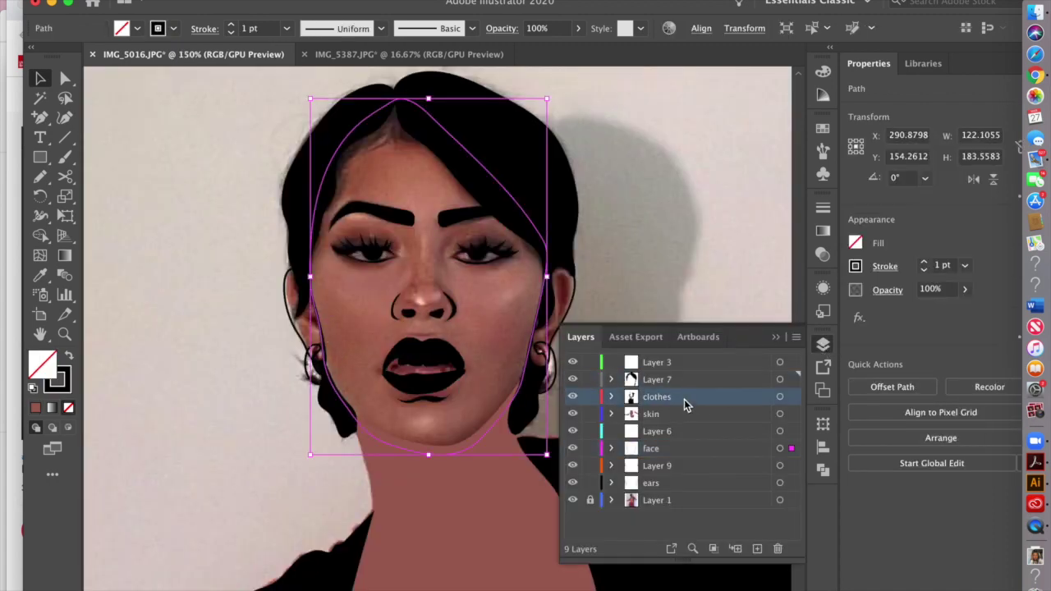
{"action": "left_click", "coordinate": [758, 549]}
{"action": "left_click", "coordinate": [782, 324]}
- Swap fill and stroke, sample the forehead's skin tone as the fill, and darken it to #91513D
{"action": "key", "text": "n"}
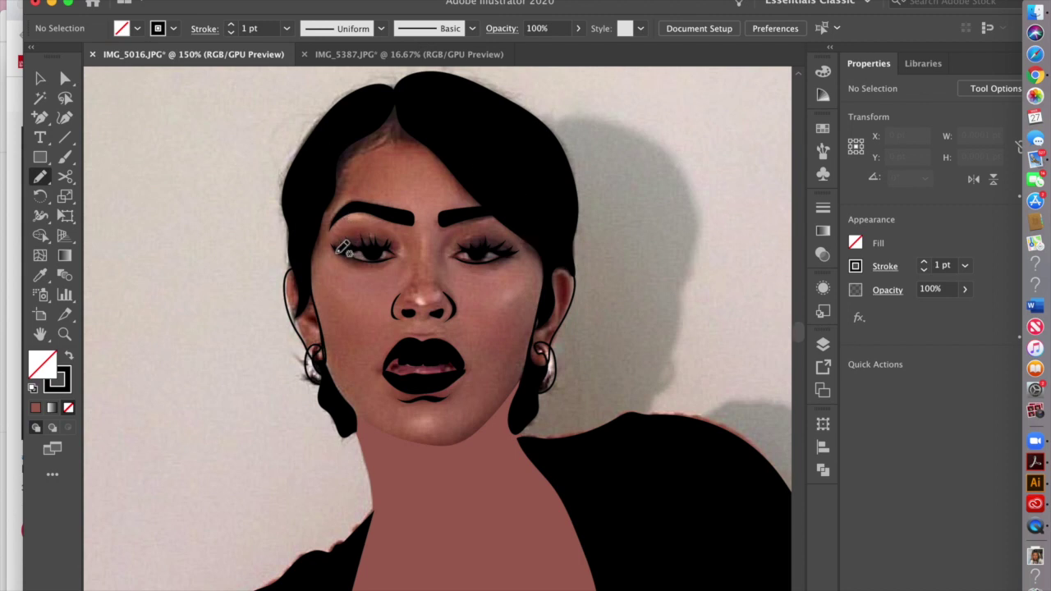
{"action": "scroll", "coordinate": [332, 250], "scroll_direction": "up", "scroll_amount": 2}
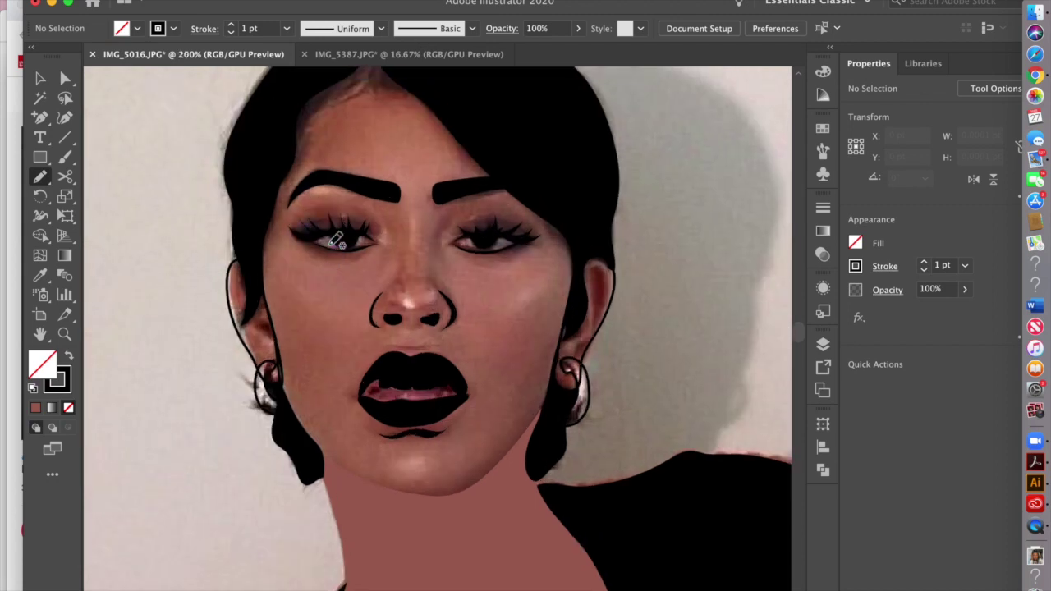
{"action": "scroll", "coordinate": [336, 240], "scroll_direction": "up", "scroll_amount": 2}
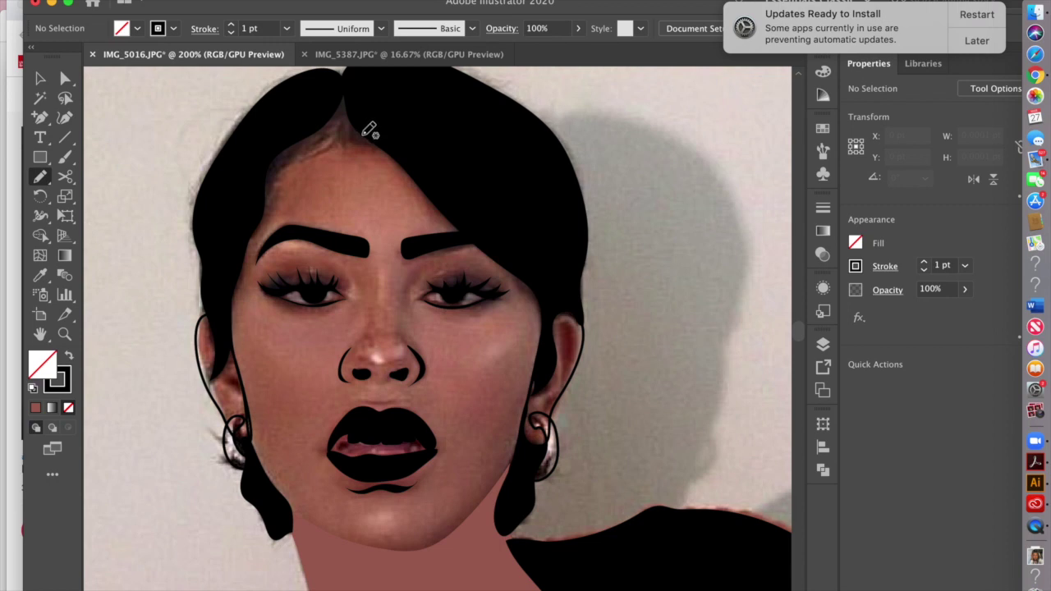
{"action": "scroll", "coordinate": [368, 132], "scroll_direction": "down", "scroll_amount": 2}
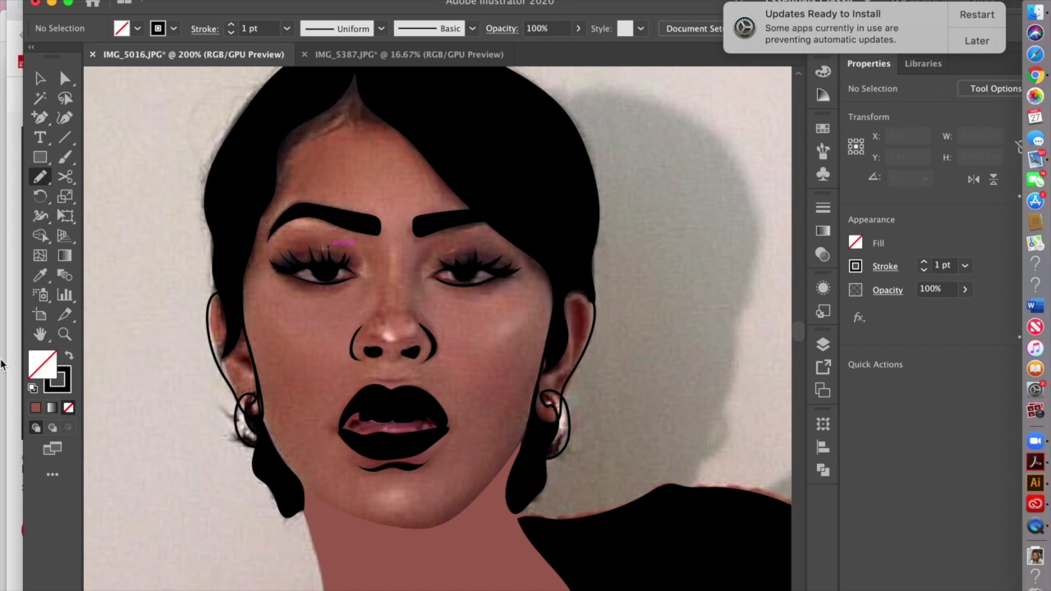
{"action": "left_click", "coordinate": [71, 354]}
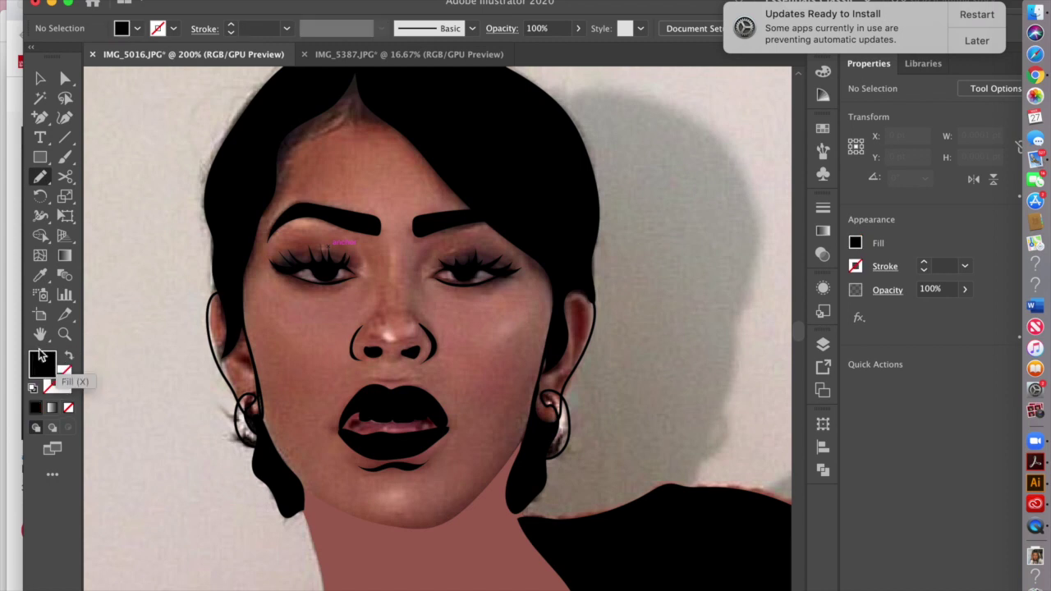
{"action": "left_click", "coordinate": [39, 275]}
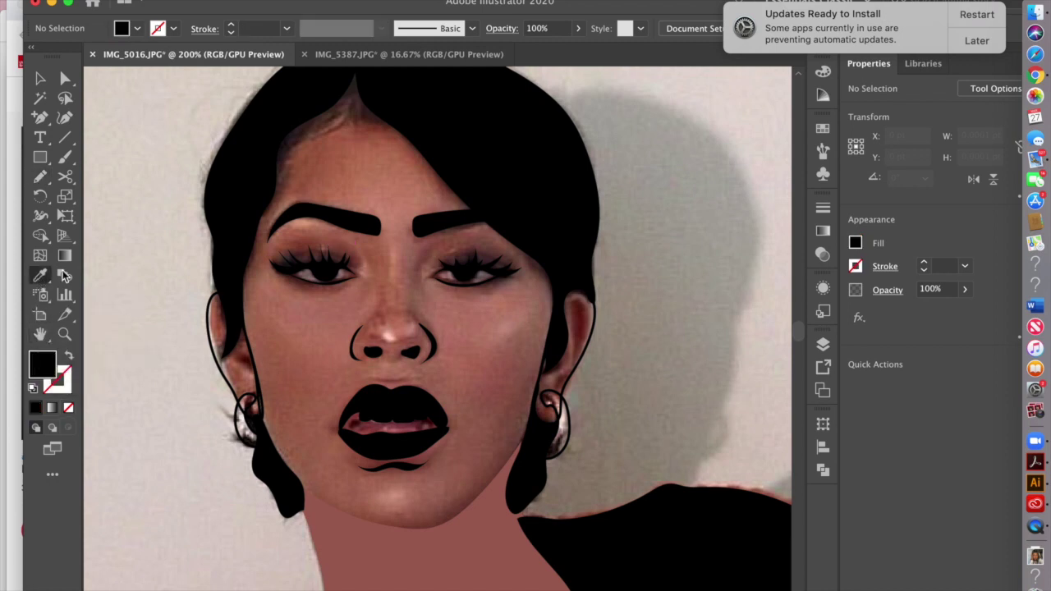
{"action": "left_click", "coordinate": [376, 182]}
{"action": "double_click", "coordinate": [49, 364]}
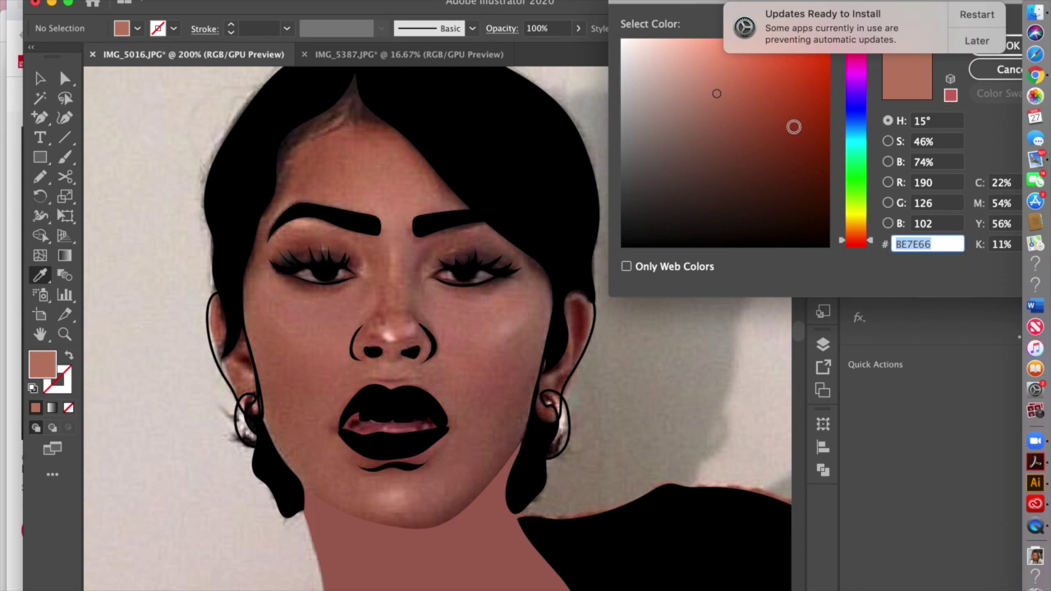
{"action": "left_click", "coordinate": [976, 40]}
{"action": "left_click", "coordinate": [880, 110]}
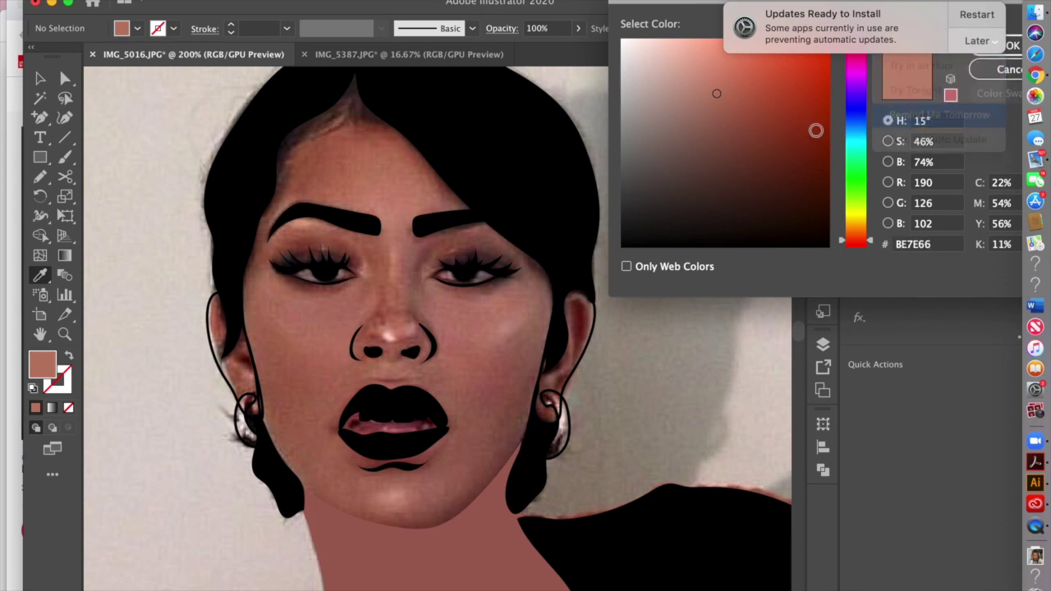
{"action": "left_click", "coordinate": [743, 128]}
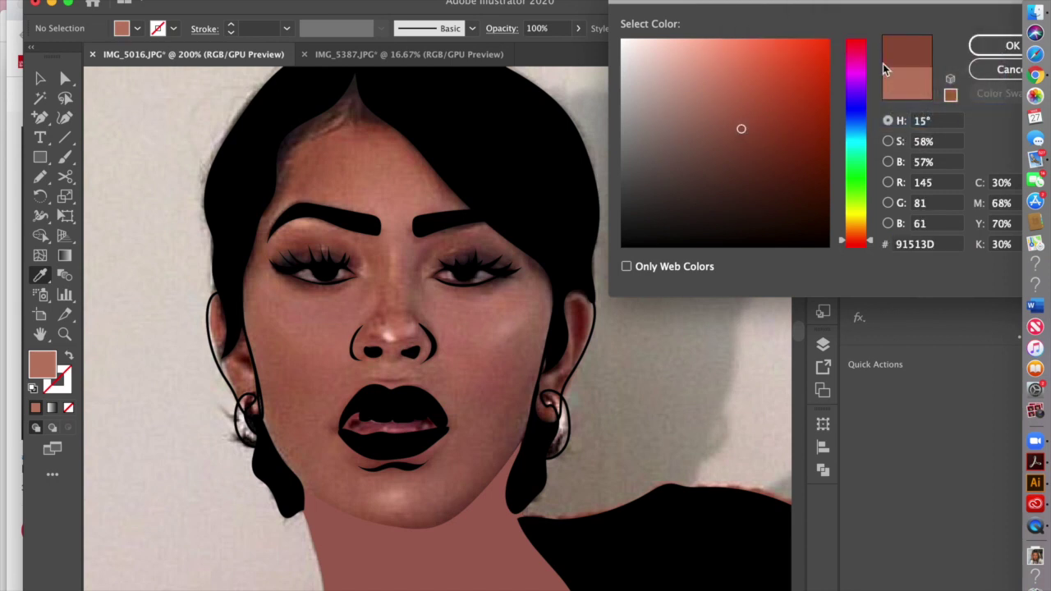
{"action": "left_click", "coordinate": [977, 41]}
- Draw a filled Pencil shadow about 84 by 84 pt along the chin and right-hand jawline, and move its layer below the skin layer
{"action": "key", "text": "n"}
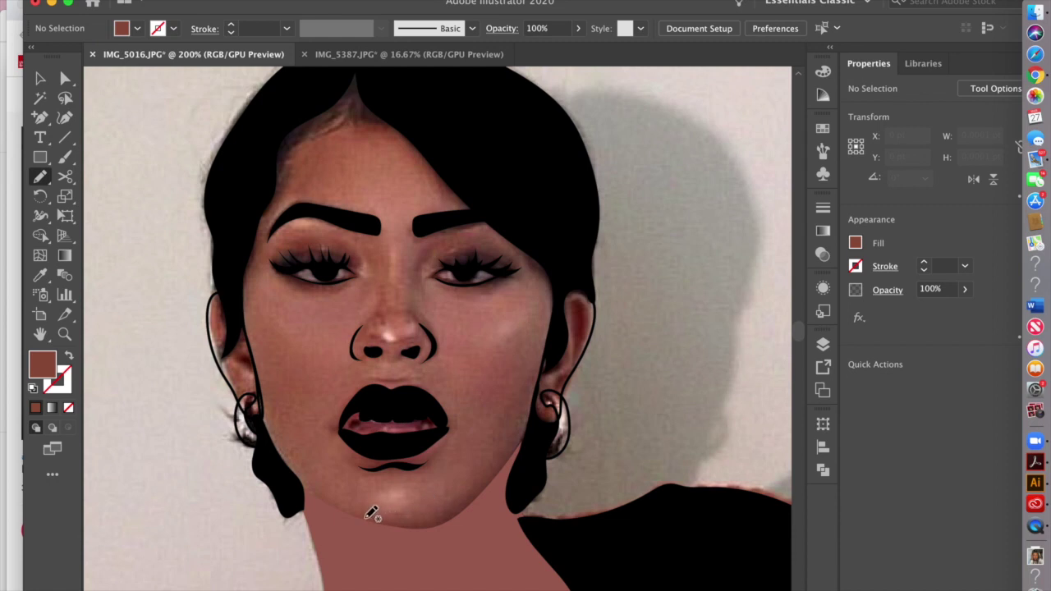
{"action": "mouse_move", "coordinate": [337, 505]}
{"action": "left_mouse_down"}
{"action": "mouse_move", "coordinate": [394, 521]}
{"action": "mouse_move", "coordinate": [468, 507]}
{"action": "mouse_move", "coordinate": [453, 498]}
{"action": "mouse_move", "coordinate": [503, 443]}
{"action": "mouse_move", "coordinate": [486, 447]}
{"action": "mouse_move", "coordinate": [528, 381]}
{"action": "mouse_move", "coordinate": [506, 387]}
{"action": "mouse_move", "coordinate": [555, 322]}
{"action": "mouse_move", "coordinate": [532, 428]}
{"action": "mouse_move", "coordinate": [506, 481]}
{"action": "mouse_move", "coordinate": [445, 533]}
{"action": "mouse_move", "coordinate": [359, 505]}
{"action": "left_mouse_up"}
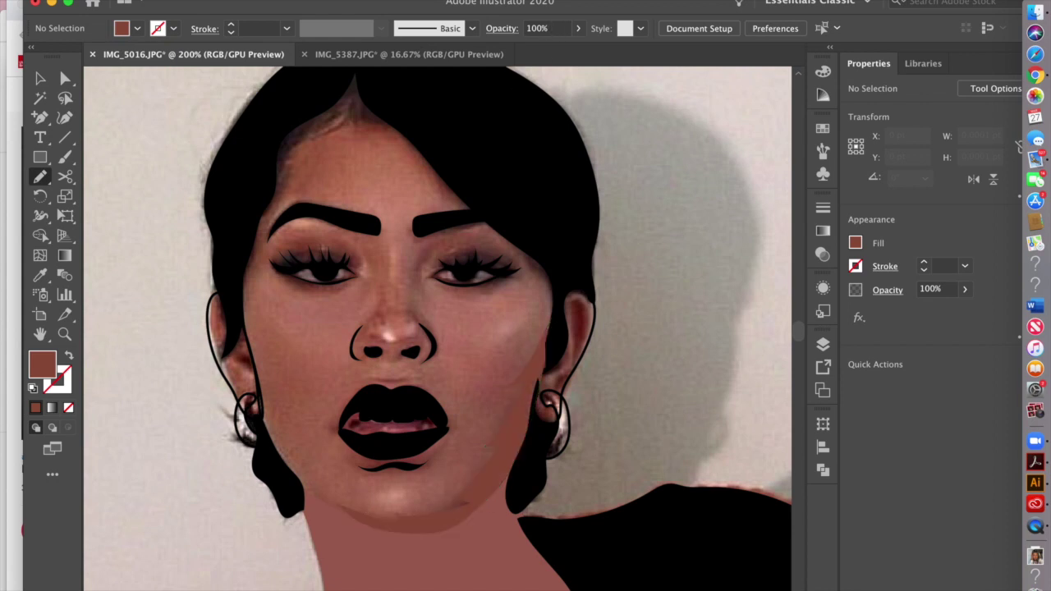
{"action": "left_click", "coordinate": [41, 82]}
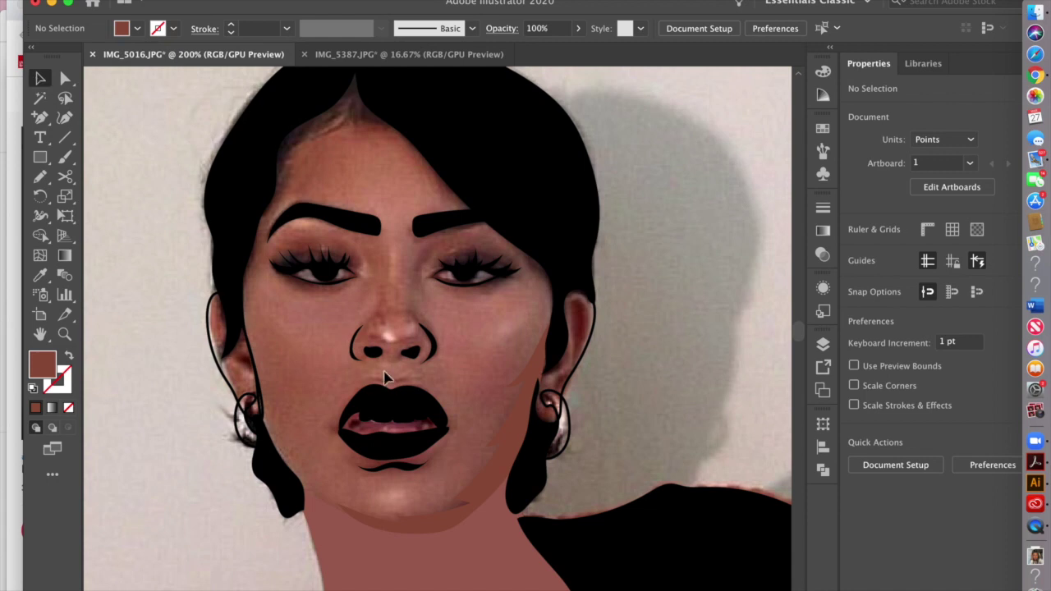
{"action": "left_click", "coordinate": [489, 472]}
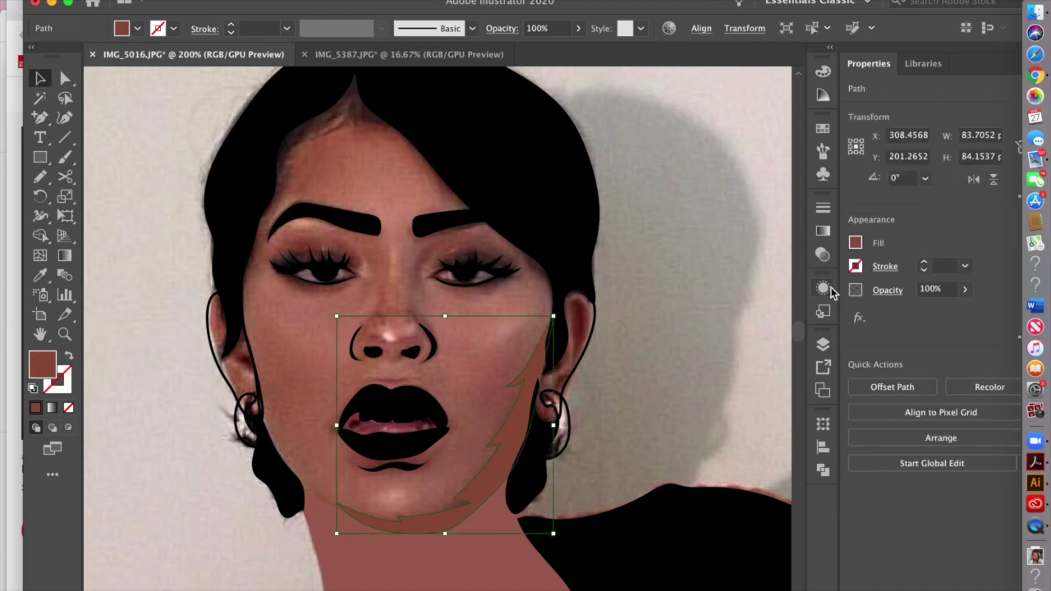
{"action": "left_click", "coordinate": [823, 344]}
{"action": "left_click_drag", "start_coordinate": [680, 400], "coordinate": [681, 428]}
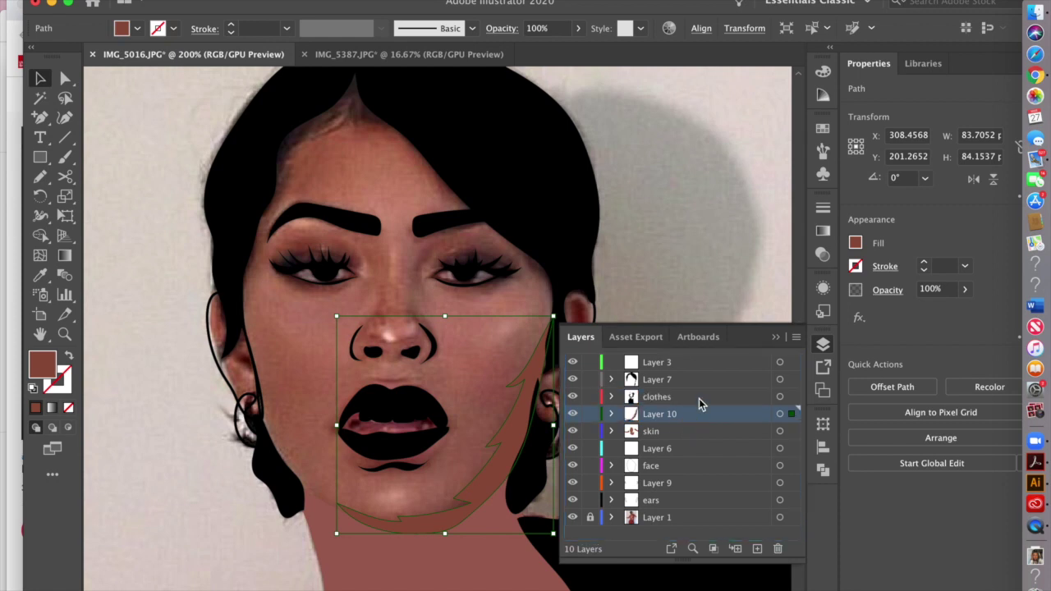
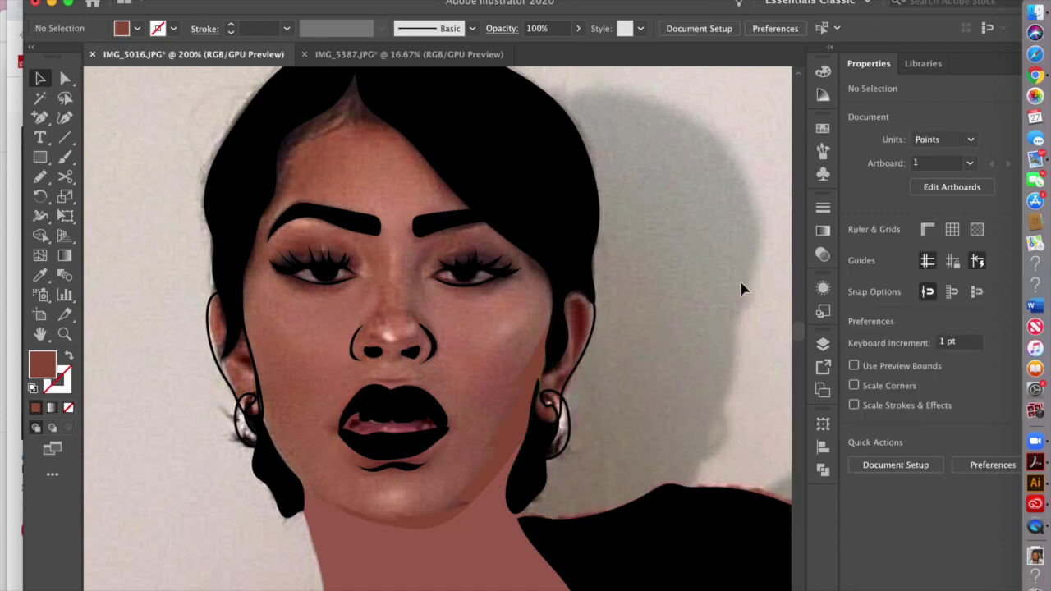
- Draw a filled Pencil shadow about 37 by 11 pt beneath the lower lip, and move Layer 10 directly above Layer 1
{"action": "key", "text": "n"}
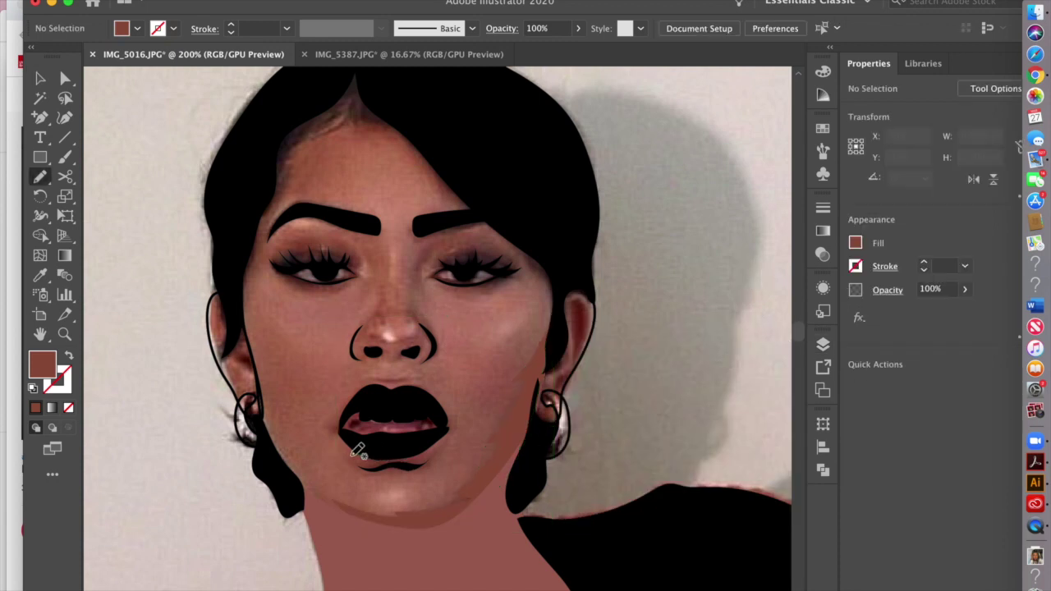
{"action": "mouse_move", "coordinate": [356, 464]}
{"action": "left_mouse_down"}
{"action": "mouse_move", "coordinate": [405, 475]}
{"action": "mouse_move", "coordinate": [446, 457]}
{"action": "mouse_move", "coordinate": [379, 448]}
{"action": "left_mouse_up"}
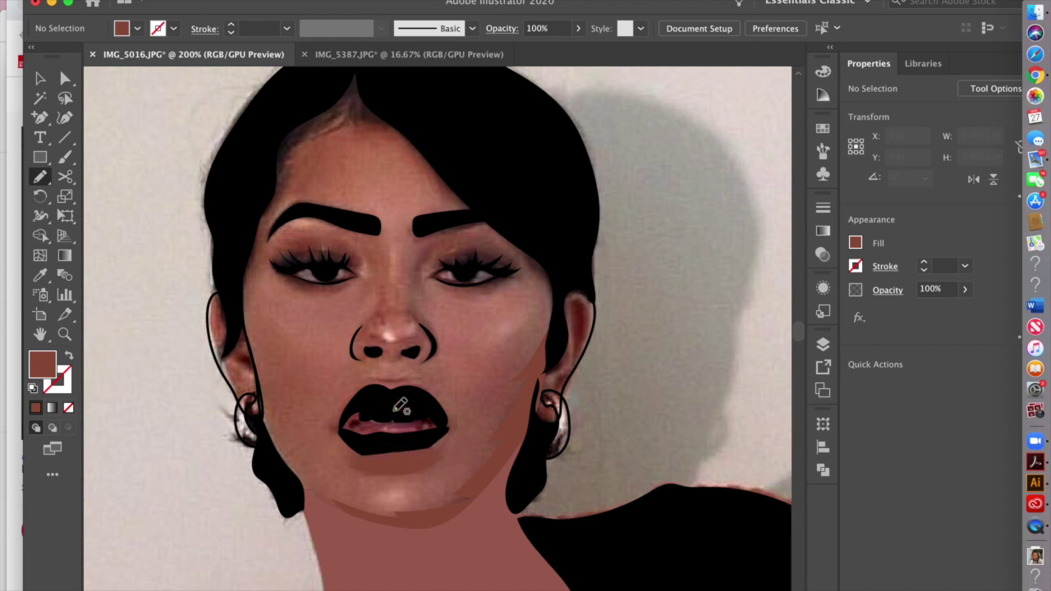
{"action": "left_click", "coordinate": [40, 78]}
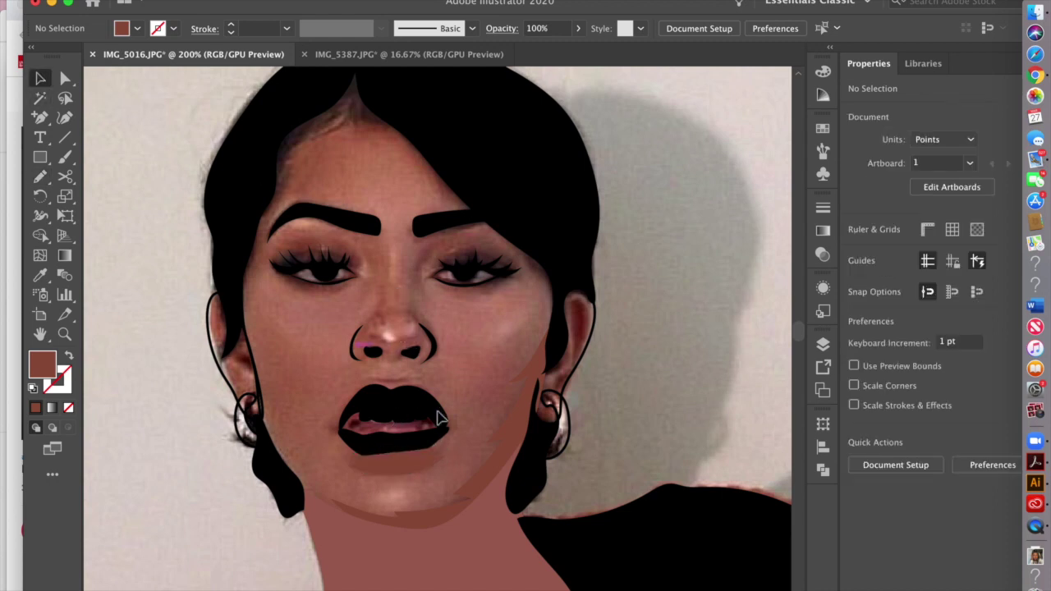
{"action": "left_click", "coordinate": [430, 469]}
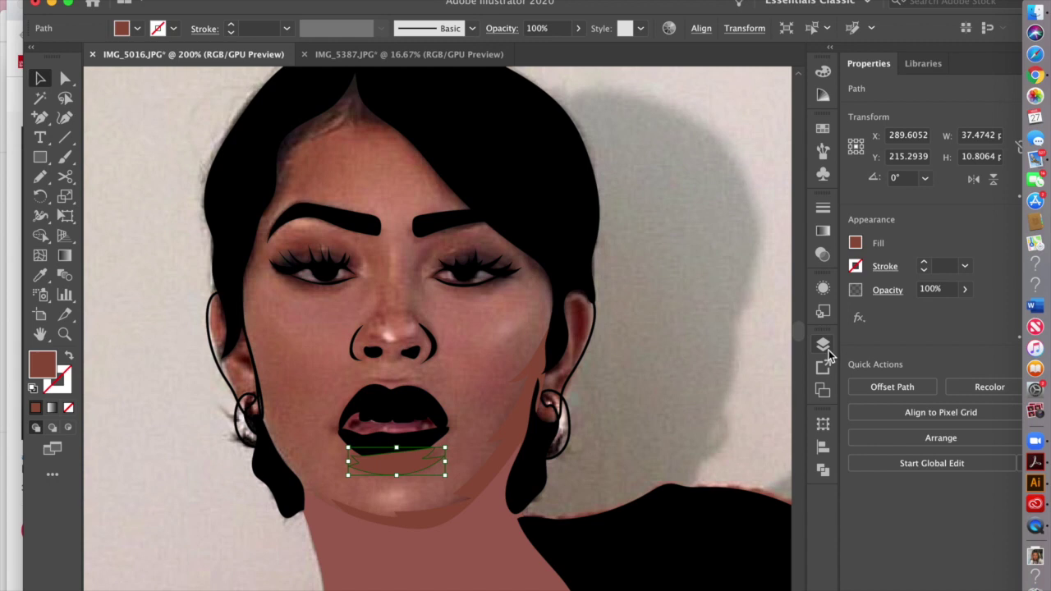
{"action": "left_click", "coordinate": [827, 349]}
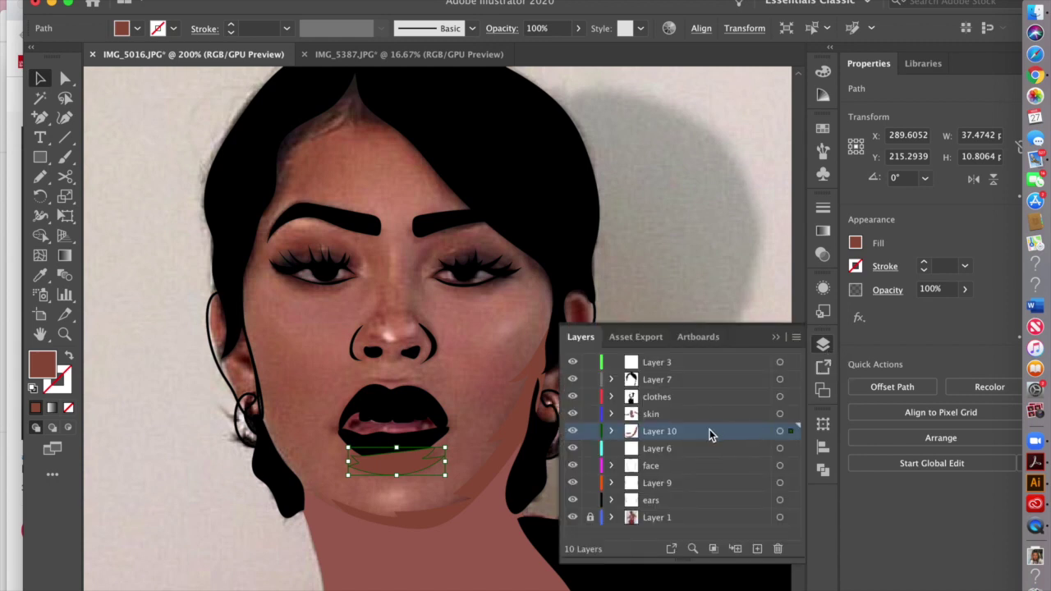
{"action": "left_click_drag", "start_coordinate": [710, 430], "coordinate": [690, 512]}
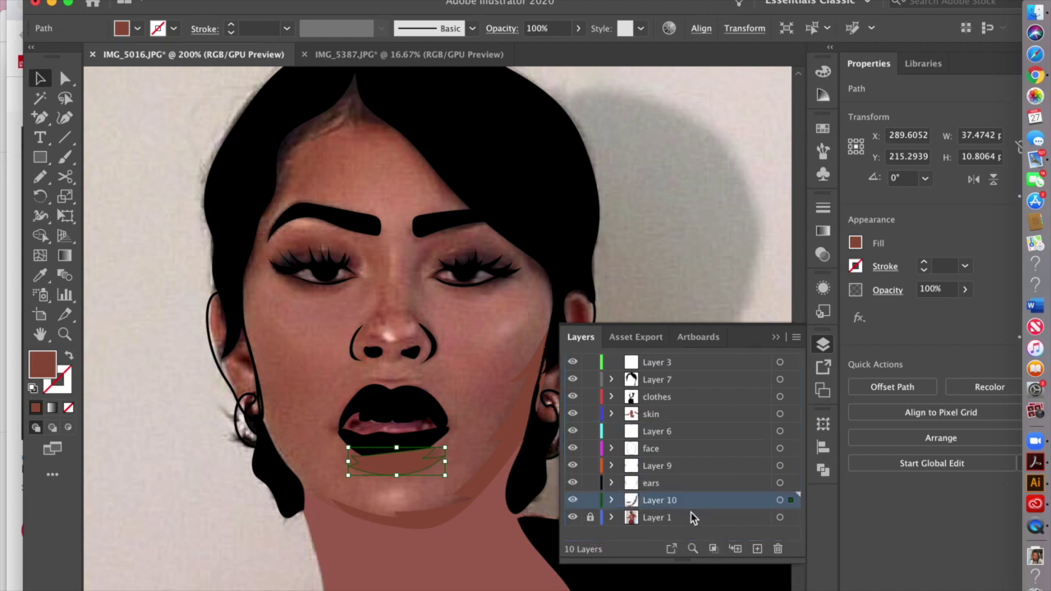
- Unlock Layer 1 and cut its black eyebrow, eye, nose and lip shapes, leaving the photo in place
{"action": "key", "text": "super+shift+a"}
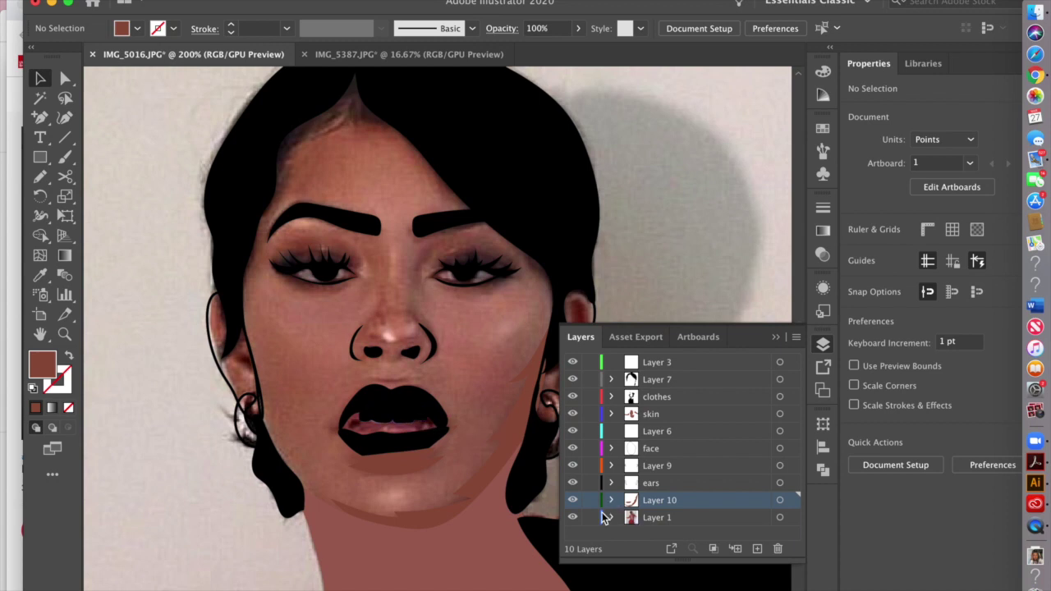
{"action": "left_click", "coordinate": [415, 402]}
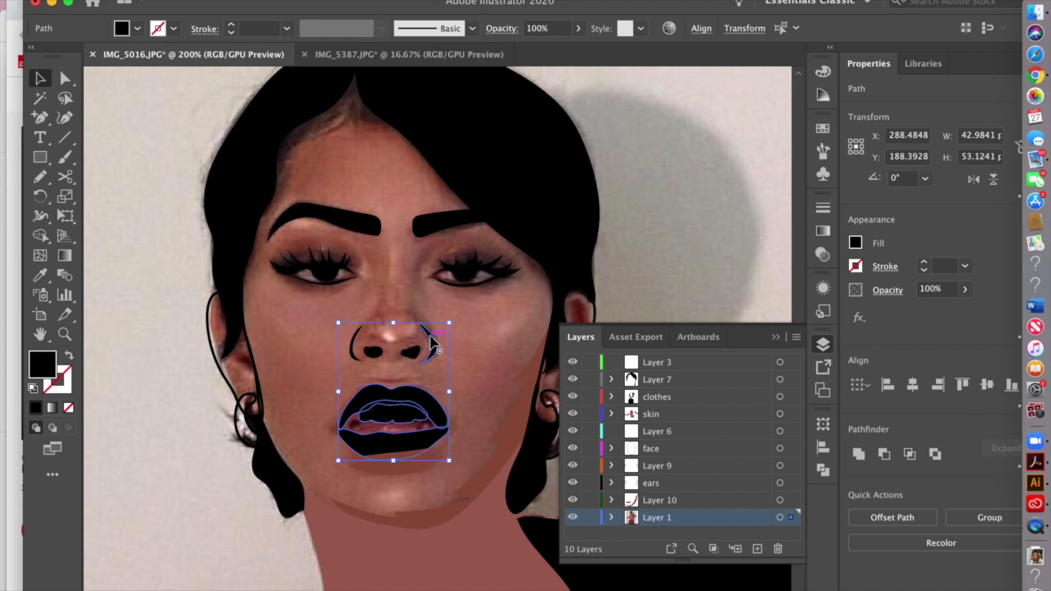
{"action": "left_click", "coordinate": [328, 282], "text": "shift"}
{"action": "left_click", "coordinate": [330, 281], "text": "shift"}
{"action": "left_click", "coordinate": [331, 279], "text": "shift"}
{"action": "left_click", "coordinate": [374, 232], "text": "shift"}
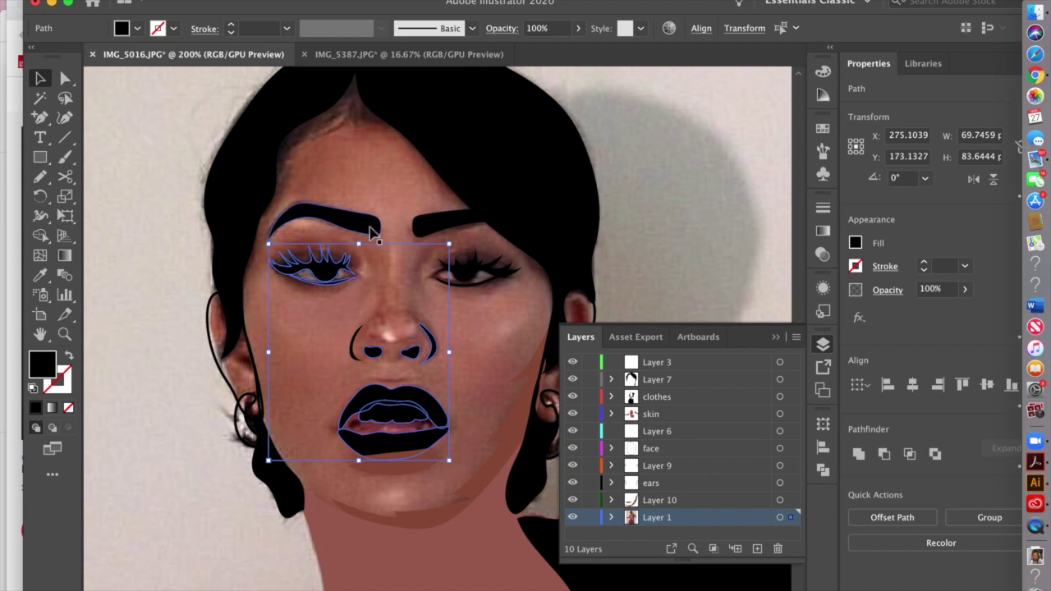
{"action": "left_click", "coordinate": [442, 228], "text": "shift"}
{"action": "left_click", "coordinate": [473, 277], "text": "shift"}
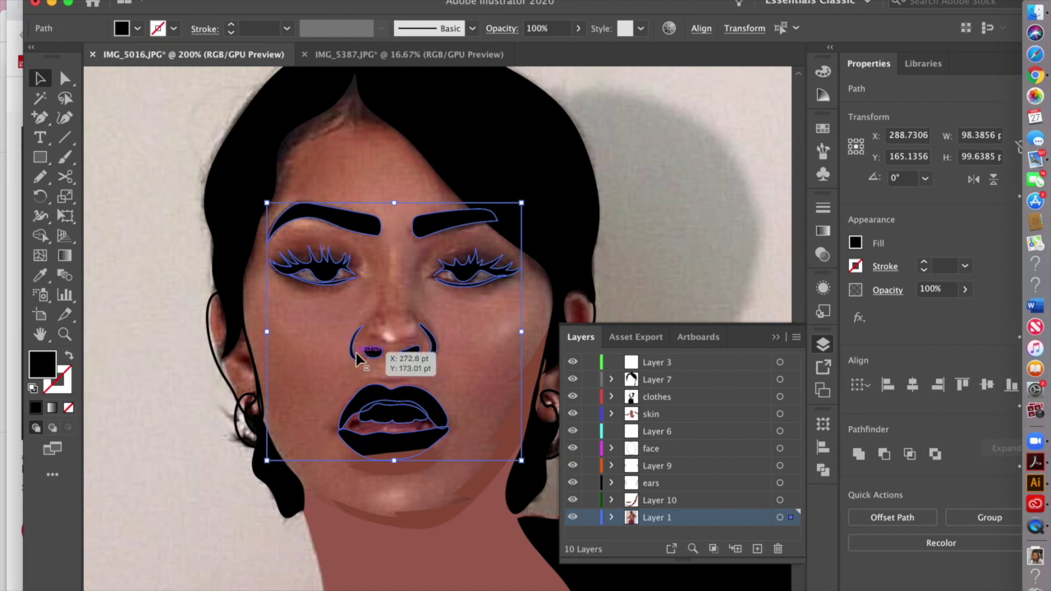
{"action": "key", "text": "Delete"}
- Add a new layer directly above the face layer and paste the cut facial features onto it in place
{"action": "left_click", "coordinate": [697, 434]}
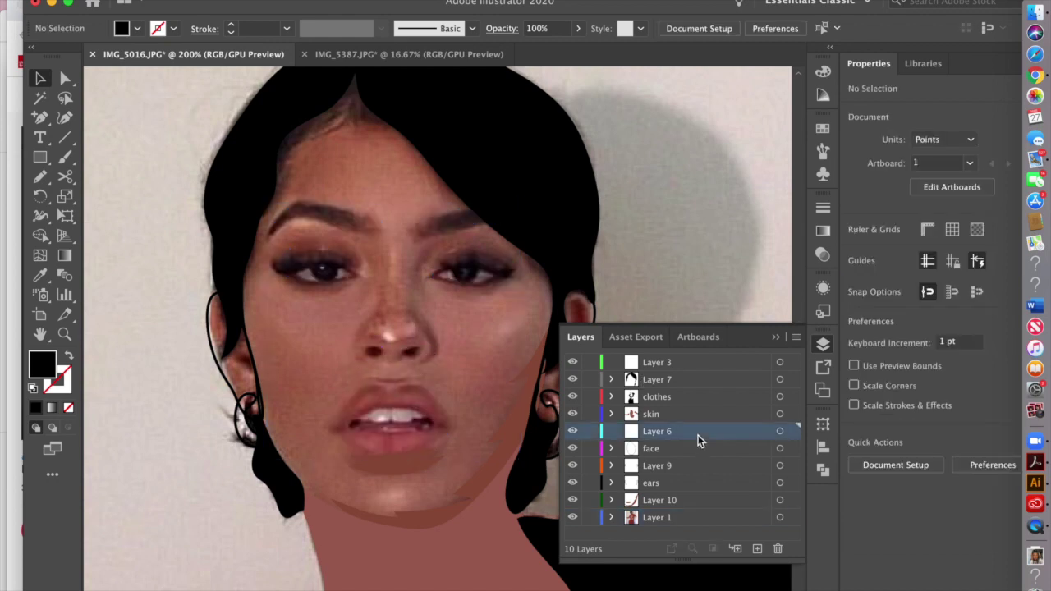
{"action": "left_click", "coordinate": [714, 451]}
{"action": "left_click", "coordinate": [758, 549]}
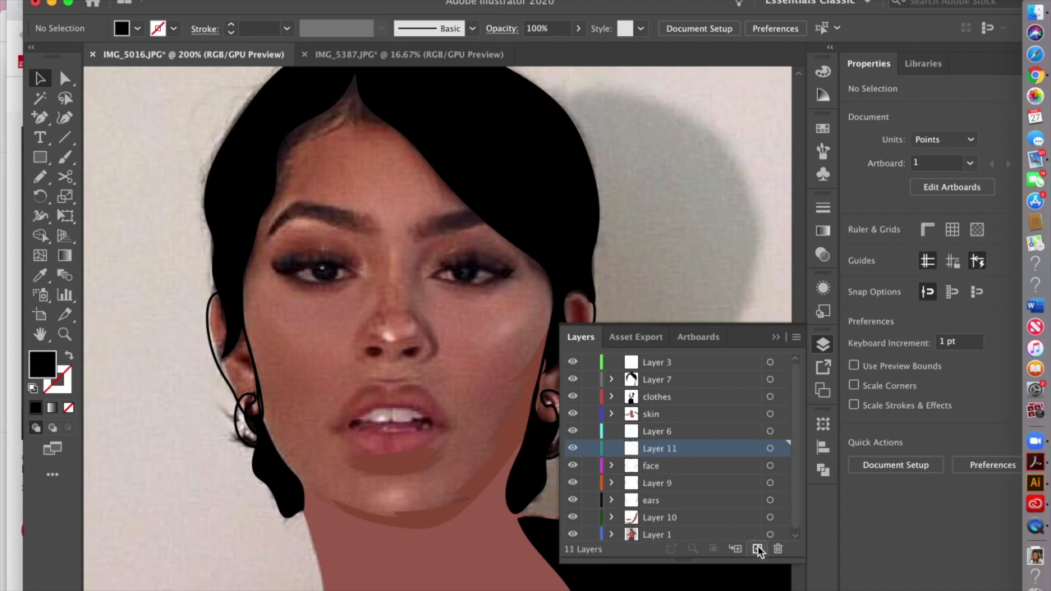
{"action": "left_click", "coordinate": [157, 2]}
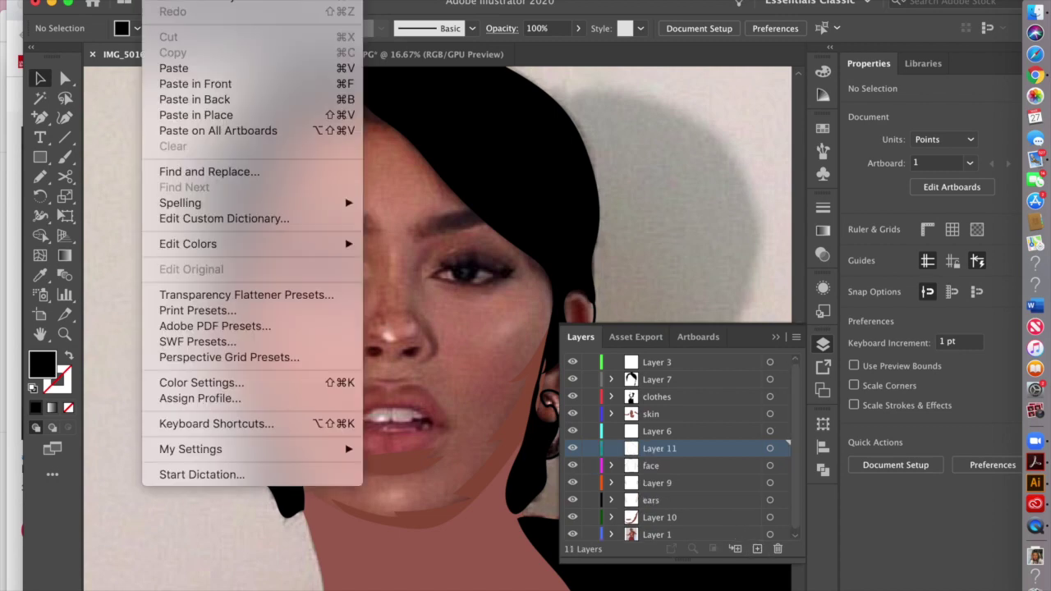
{"action": "left_click", "coordinate": [208, 115]}
{"action": "left_click", "coordinate": [647, 263]}
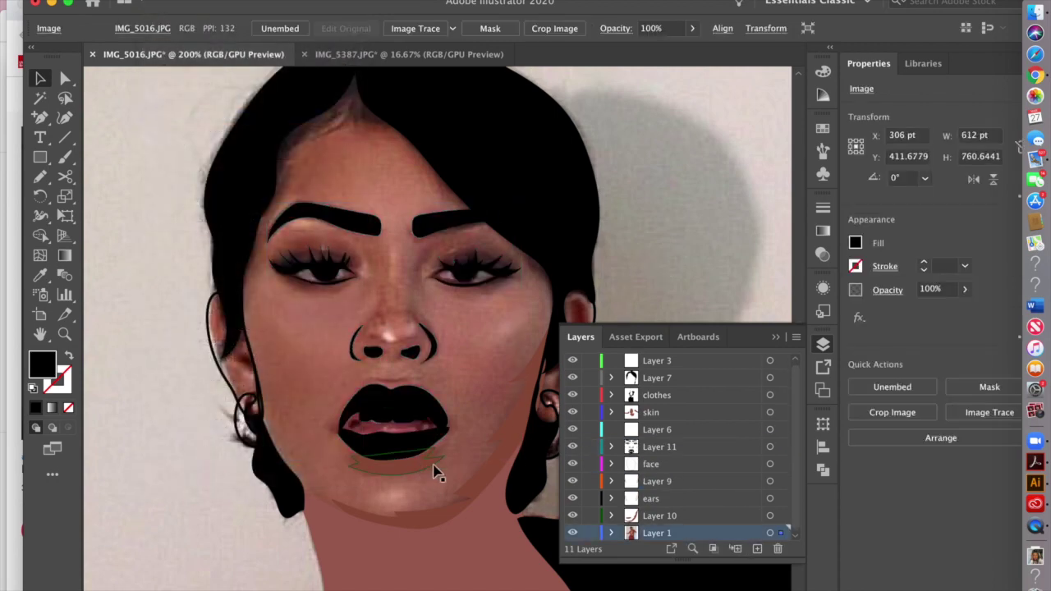
- On Layer 10, draw filled Pencil shadows along the hairline, from the parting down both sides of the forehead to the temples
{"action": "left_click", "coordinate": [662, 513]}
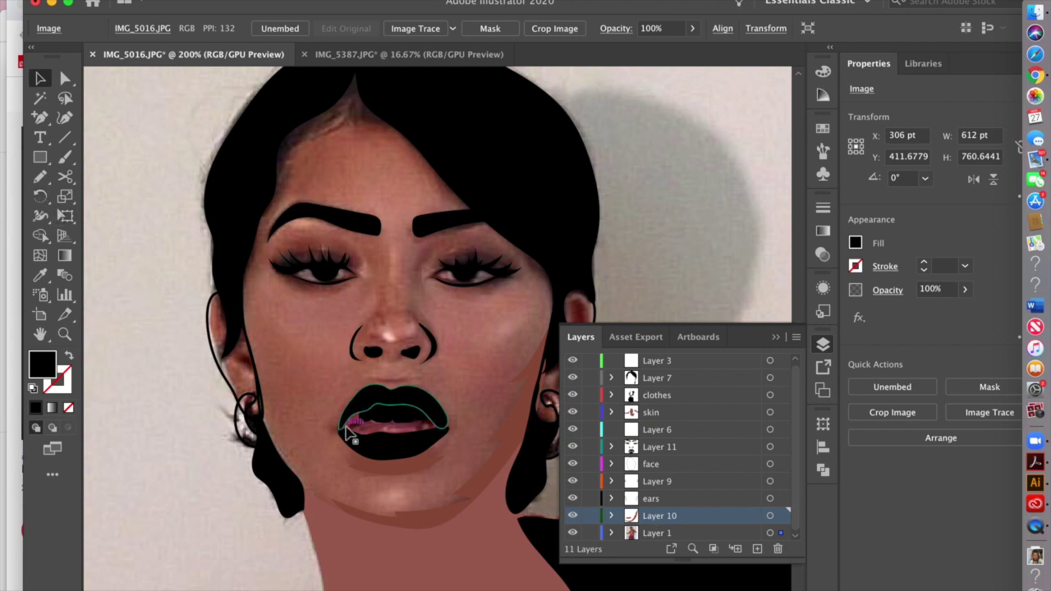
{"action": "left_click", "coordinate": [375, 473]}
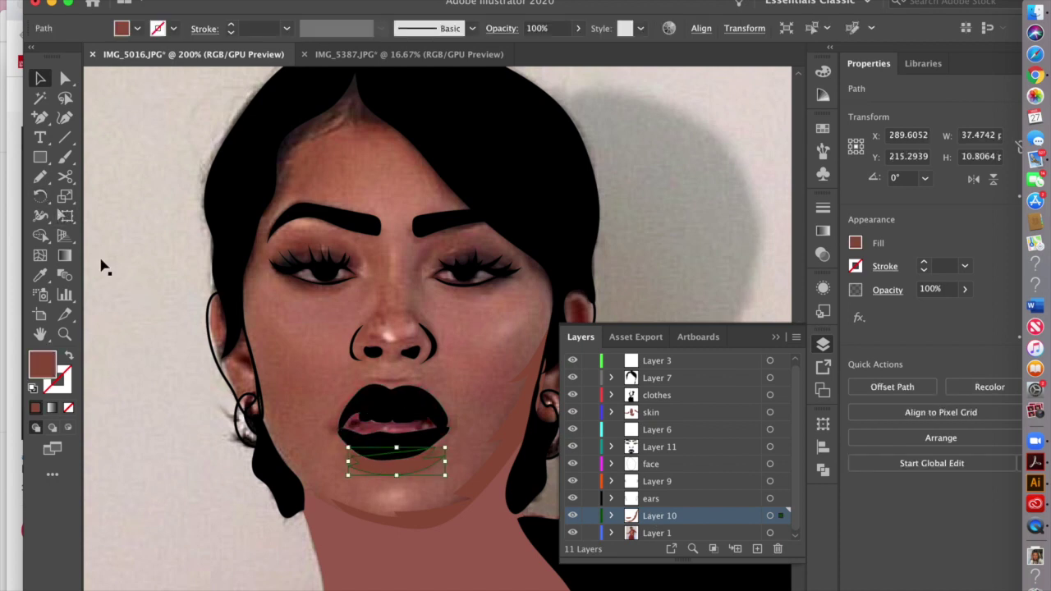
{"action": "left_click", "coordinate": [41, 179]}
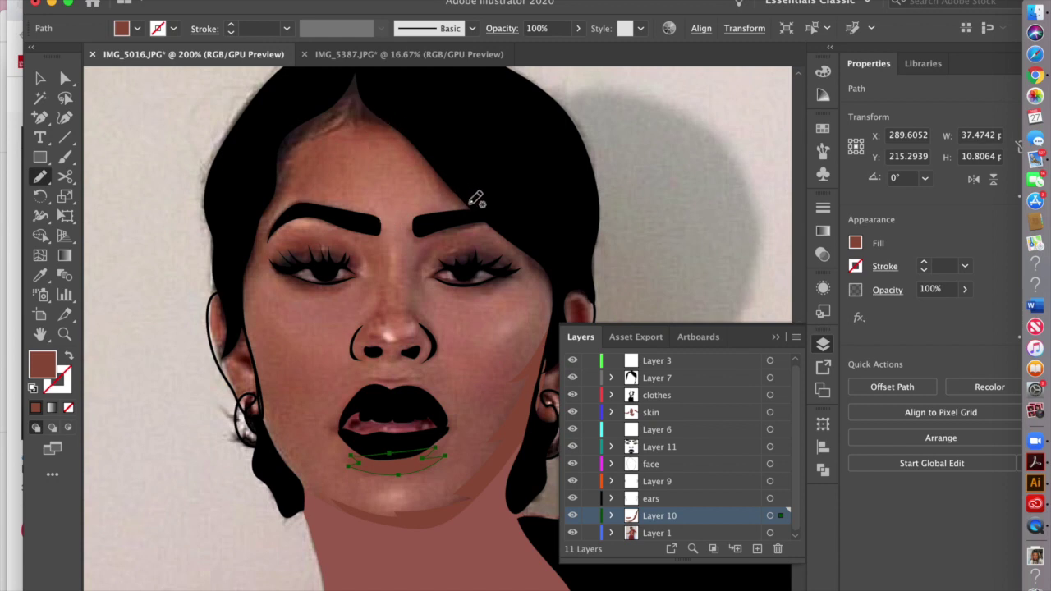
{"action": "mouse_move", "coordinate": [481, 202]}
{"action": "left_mouse_down"}
{"action": "mouse_move", "coordinate": [406, 145]}
{"action": "mouse_move", "coordinate": [417, 131]}
{"action": "mouse_move", "coordinate": [440, 165]}
{"action": "left_mouse_up"}
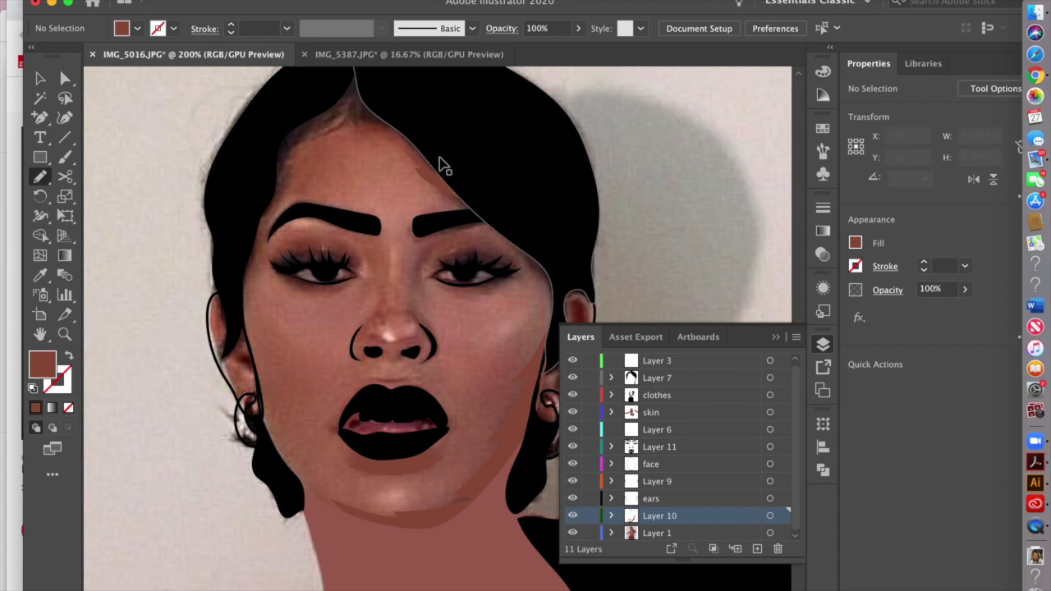
{"action": "key", "text": "ctrl+z"}
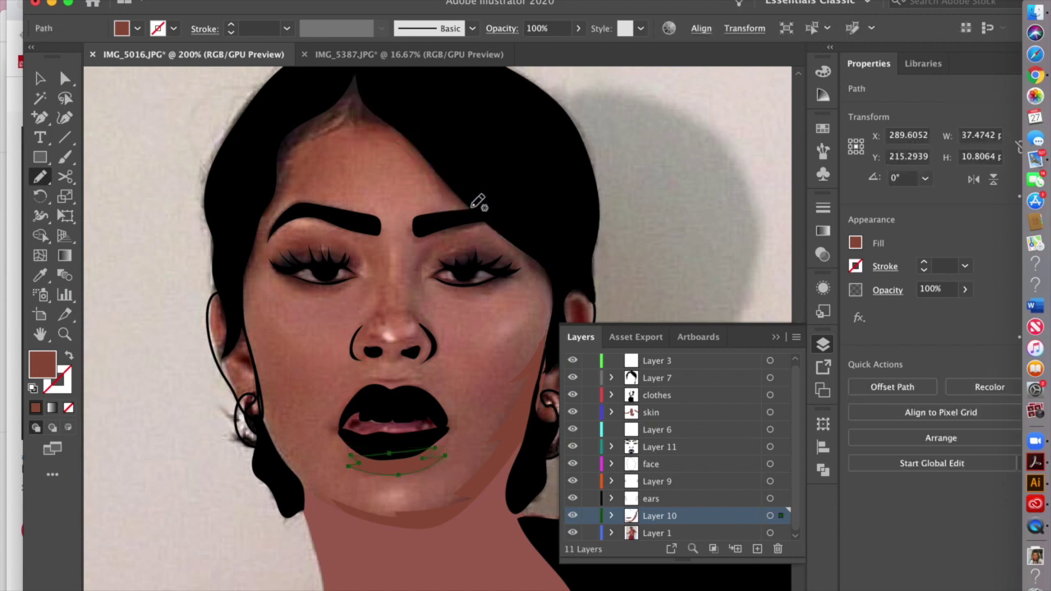
{"action": "mouse_move", "coordinate": [478, 203]}
{"action": "left_mouse_down"}
{"action": "mouse_move", "coordinate": [551, 254]}
{"action": "mouse_move", "coordinate": [549, 279]}
{"action": "left_mouse_up"}
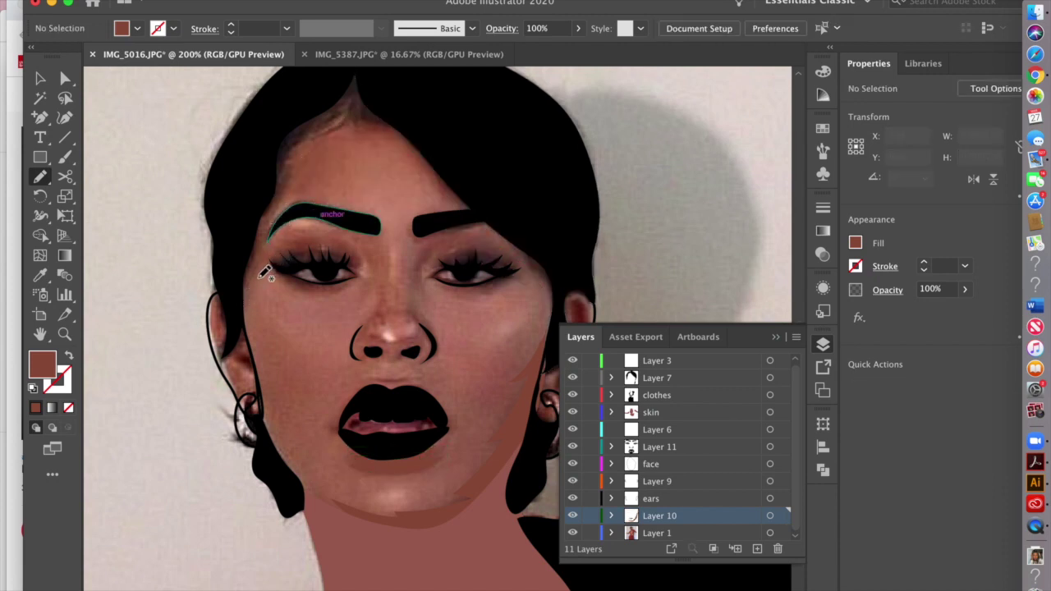
{"action": "mouse_move", "coordinate": [267, 242]}
{"action": "left_mouse_down"}
{"action": "mouse_move", "coordinate": [306, 142]}
{"action": "mouse_move", "coordinate": [360, 133]}
{"action": "mouse_move", "coordinate": [410, 157]}
{"action": "mouse_move", "coordinate": [547, 297]}
{"action": "mouse_move", "coordinate": [548, 268]}
{"action": "mouse_move", "coordinate": [358, 79]}
{"action": "mouse_move", "coordinate": [290, 117]}
{"action": "mouse_move", "coordinate": [257, 174]}
{"action": "mouse_move", "coordinate": [245, 302]}
{"action": "left_mouse_up"}
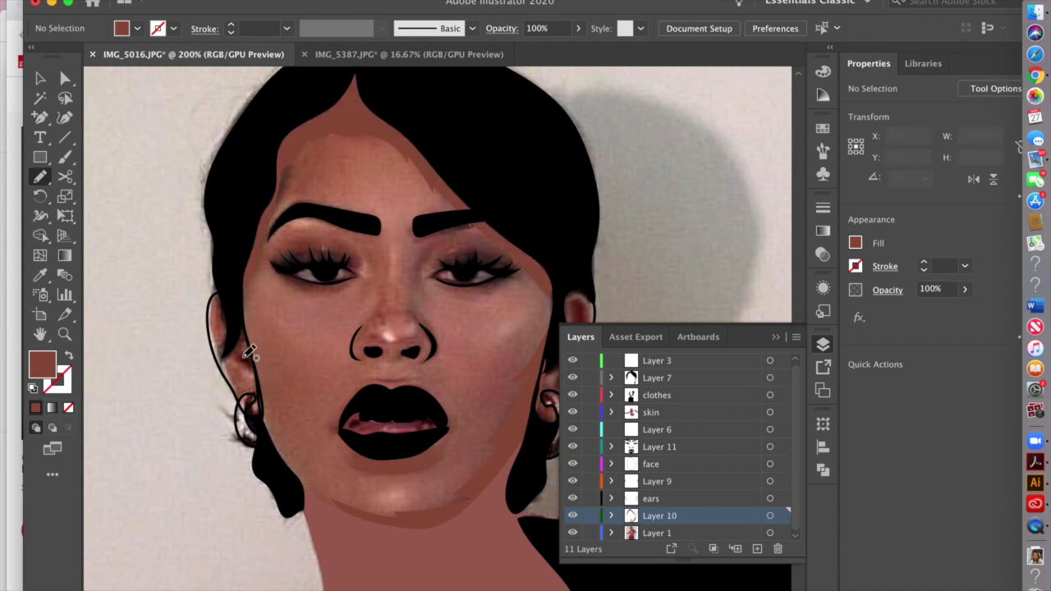
- Draw a filled Pencil shadow over each upper eyelid, between the lashes and the eyebrow
{"action": "scroll", "coordinate": [251, 348], "scroll_direction": "down", "scroll_amount": 2}
{"action": "scroll", "coordinate": [251, 348], "scroll_direction": "right", "scroll_amount": 2}
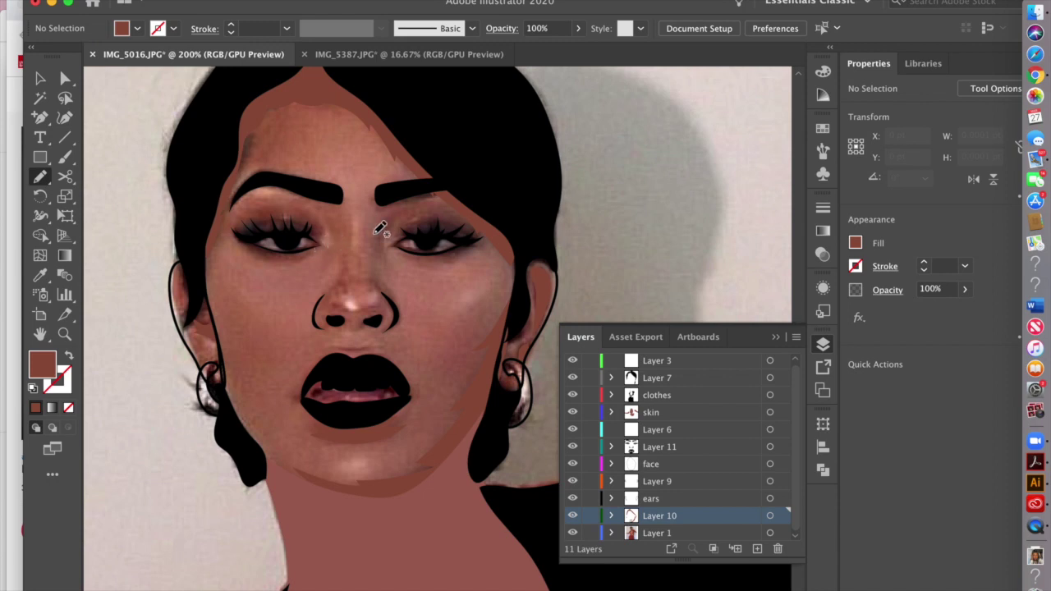
{"action": "mouse_move", "coordinate": [326, 236]}
{"action": "left_mouse_down"}
{"action": "mouse_move", "coordinate": [256, 239]}
{"action": "mouse_move", "coordinate": [234, 225]}
{"action": "mouse_move", "coordinate": [300, 207]}
{"action": "mouse_move", "coordinate": [331, 227]}
{"action": "left_mouse_up"}
{"action": "mouse_move", "coordinate": [397, 237]}
{"action": "left_mouse_down"}
{"action": "mouse_move", "coordinate": [465, 235]}
{"action": "mouse_move", "coordinate": [441, 219]}
{"action": "mouse_move", "coordinate": [403, 218]}
{"action": "mouse_move", "coordinate": [401, 230]}
{"action": "left_mouse_up"}
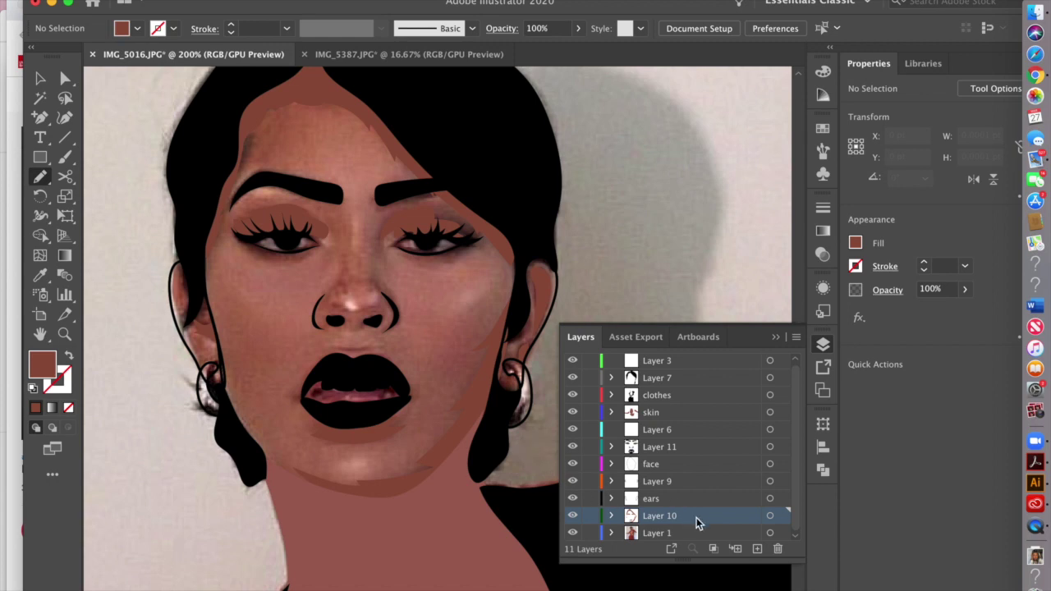
- Add a new layer above Layer 10 and lighten the reddish-brown fill colour for a mid-tone
{"action": "left_click", "coordinate": [757, 548]}
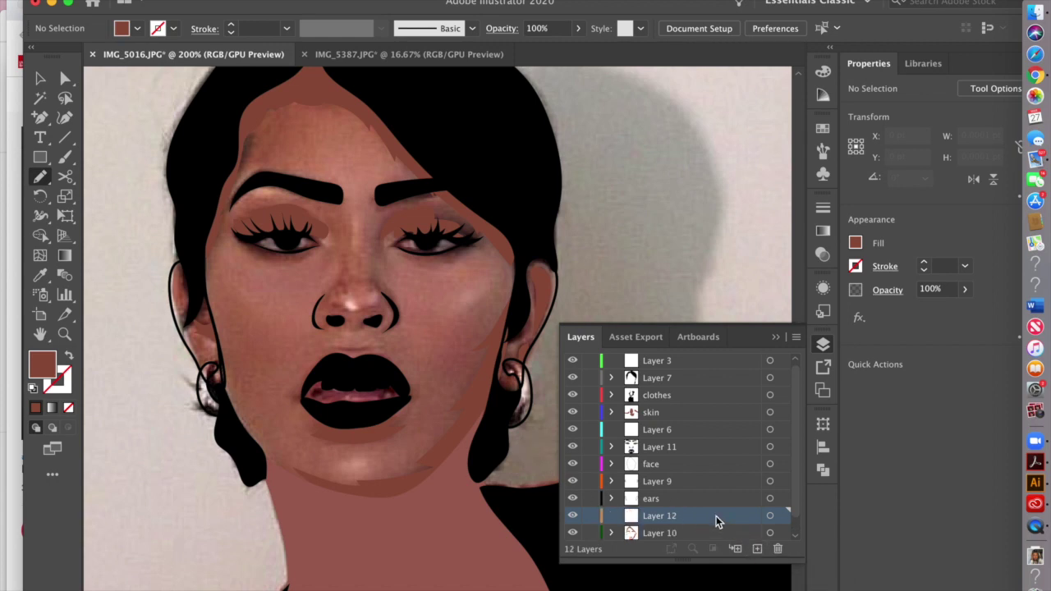
{"action": "scroll", "coordinate": [713, 475], "scroll_direction": "up", "scroll_amount": 1}
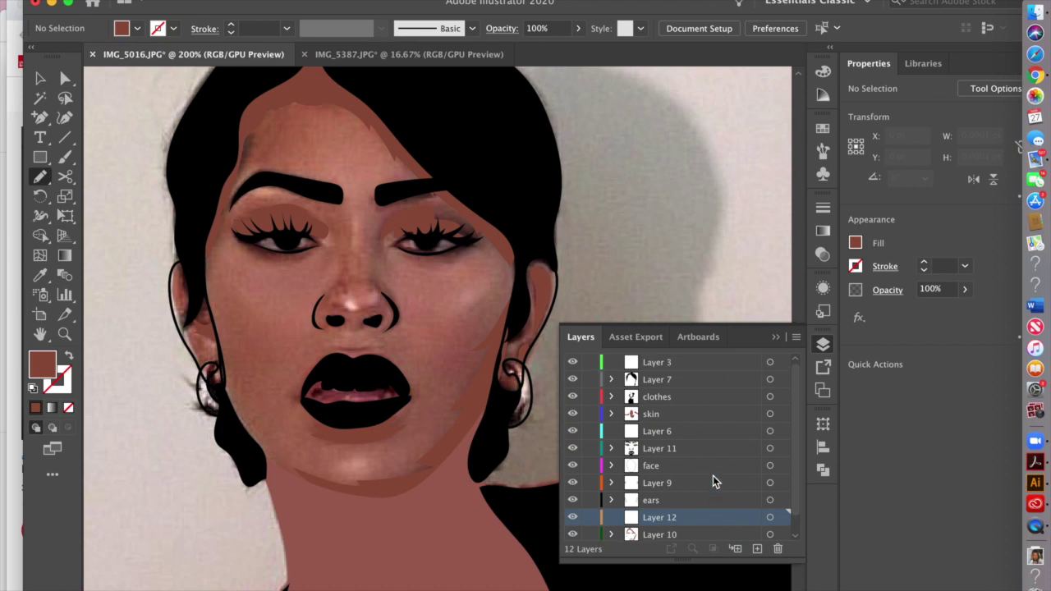
{"action": "scroll", "coordinate": [713, 482], "scroll_direction": "down", "scroll_amount": 1}
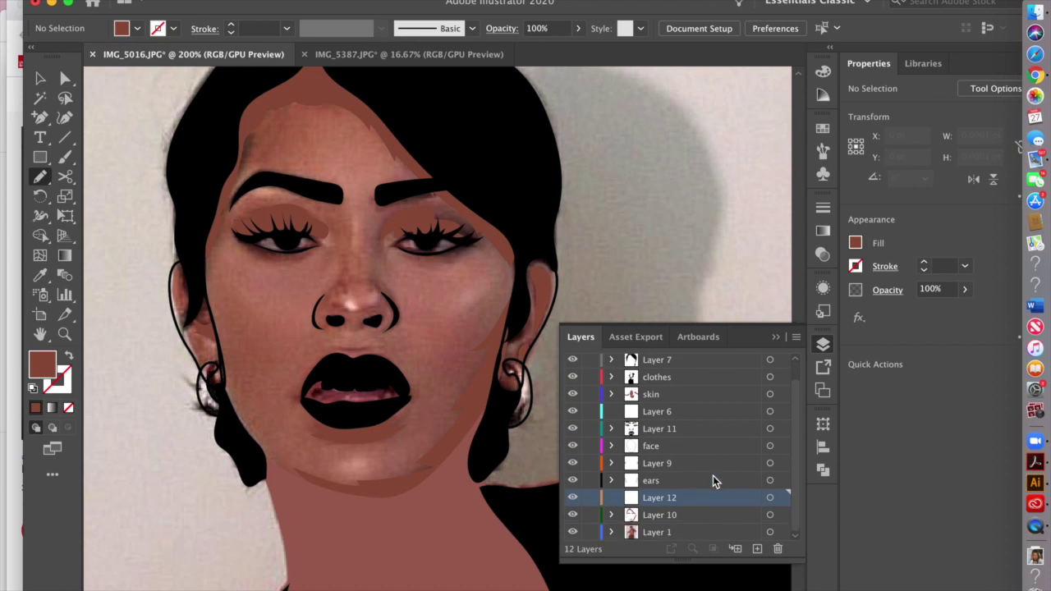
{"action": "double_click", "coordinate": [47, 365]}
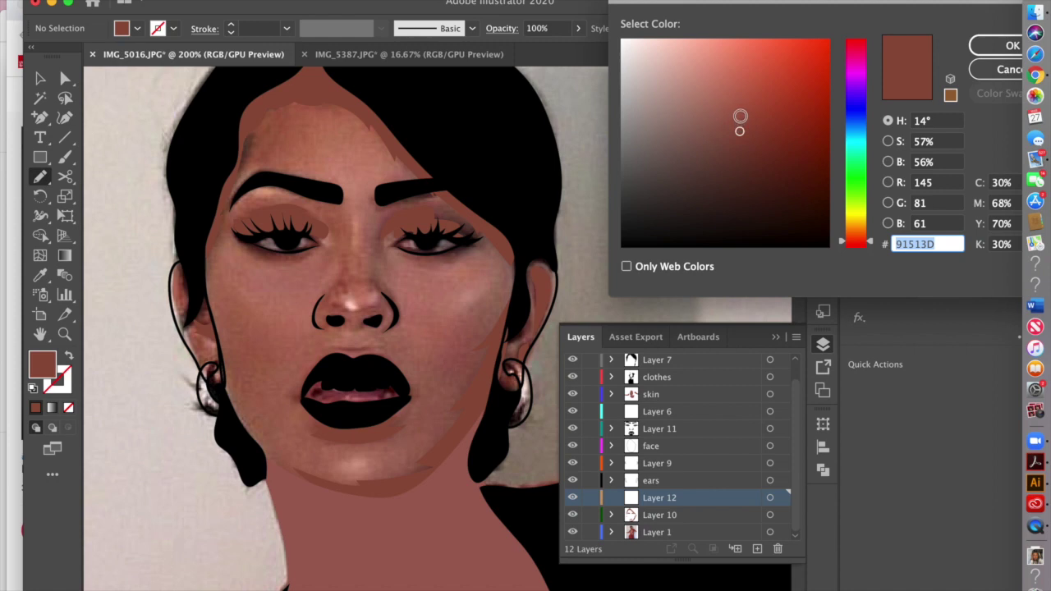
{"action": "left_click", "coordinate": [740, 117]}
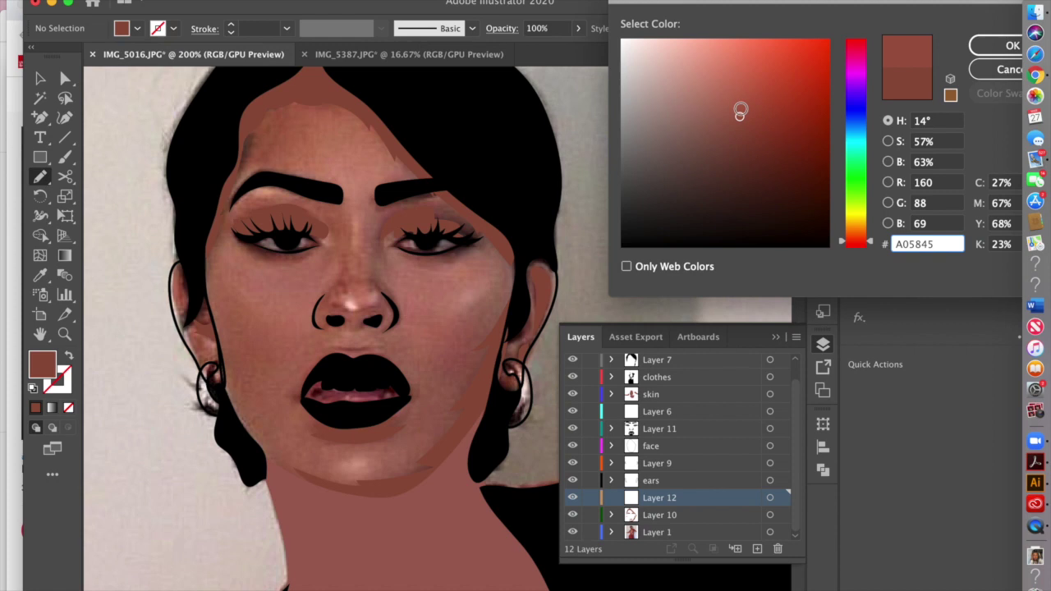
{"action": "left_click", "coordinate": [740, 108]}
{"action": "left_click", "coordinate": [972, 46]}
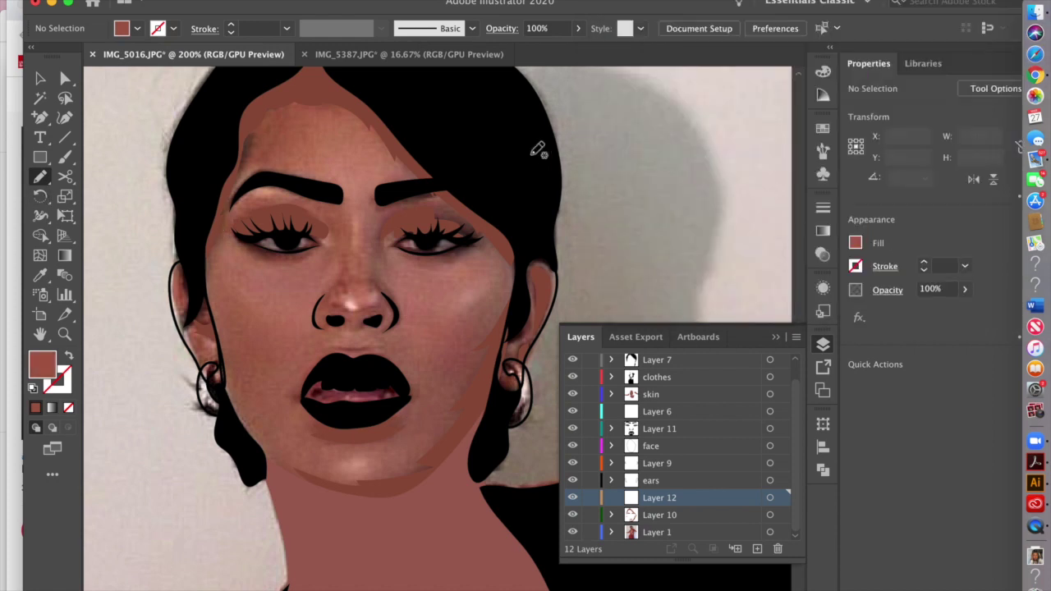
- Draw a filled Pencil mid-tone about 69 by 36 pt across the forehead, and move its layer below Layer 10
{"action": "mouse_move", "coordinate": [406, 171]}
{"action": "left_mouse_down"}
{"action": "mouse_move", "coordinate": [357, 108]}
{"action": "mouse_move", "coordinate": [309, 94]}
{"action": "mouse_move", "coordinate": [262, 115]}
{"action": "mouse_move", "coordinate": [234, 181]}
{"action": "left_mouse_up"}
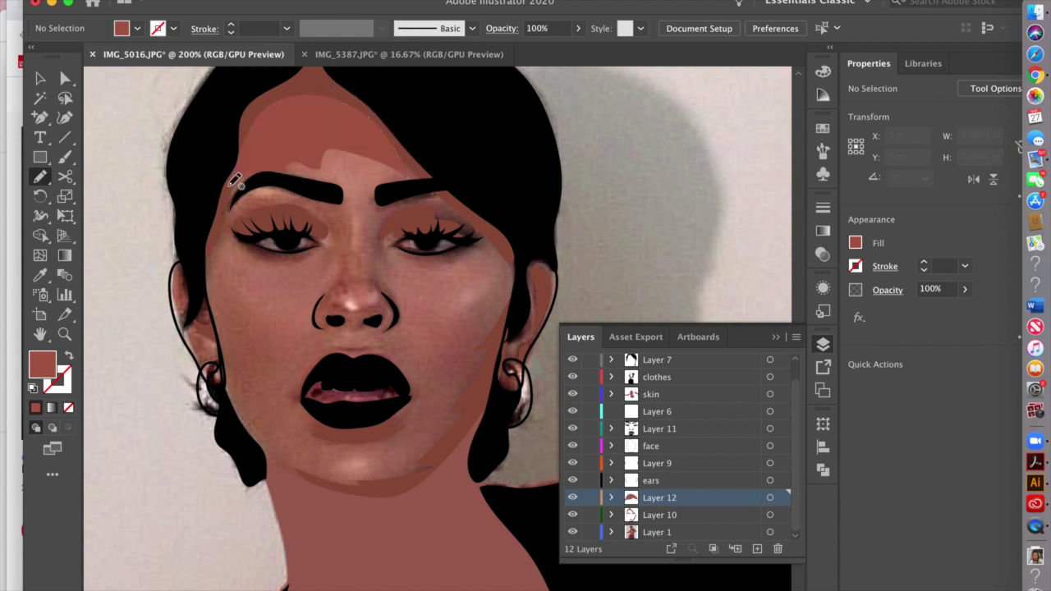
{"action": "key", "text": "v"}
{"action": "left_click", "coordinate": [357, 155]}
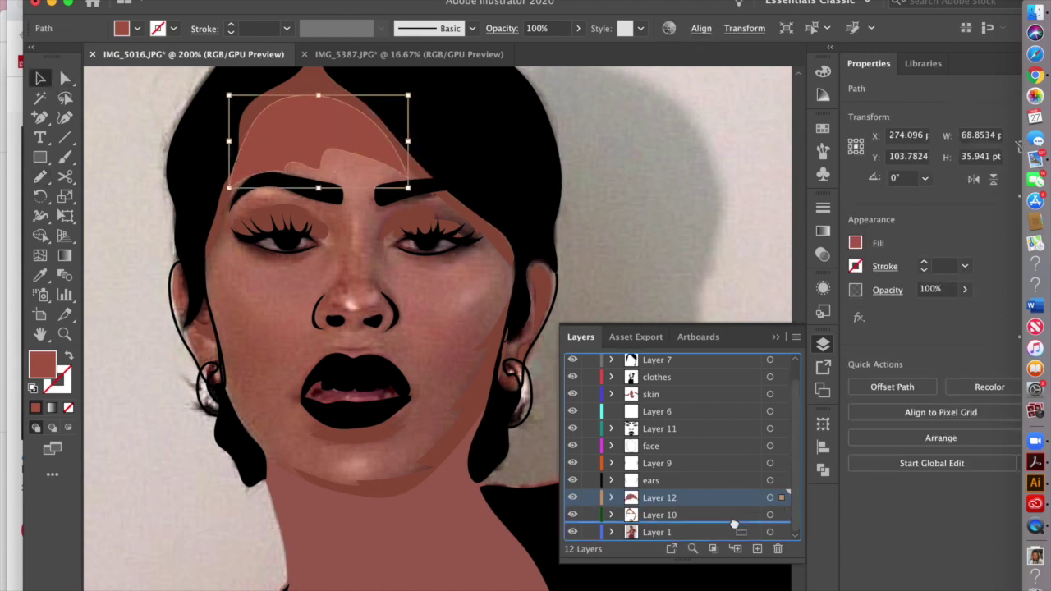
{"action": "left_click_drag", "start_coordinate": [733, 524], "coordinate": [733, 526]}
- Draw filled Pencil mid-tones down both cheeks to the chin, the right-hand one about 51 by 93 pt, and select that one
{"action": "key", "text": "n"}
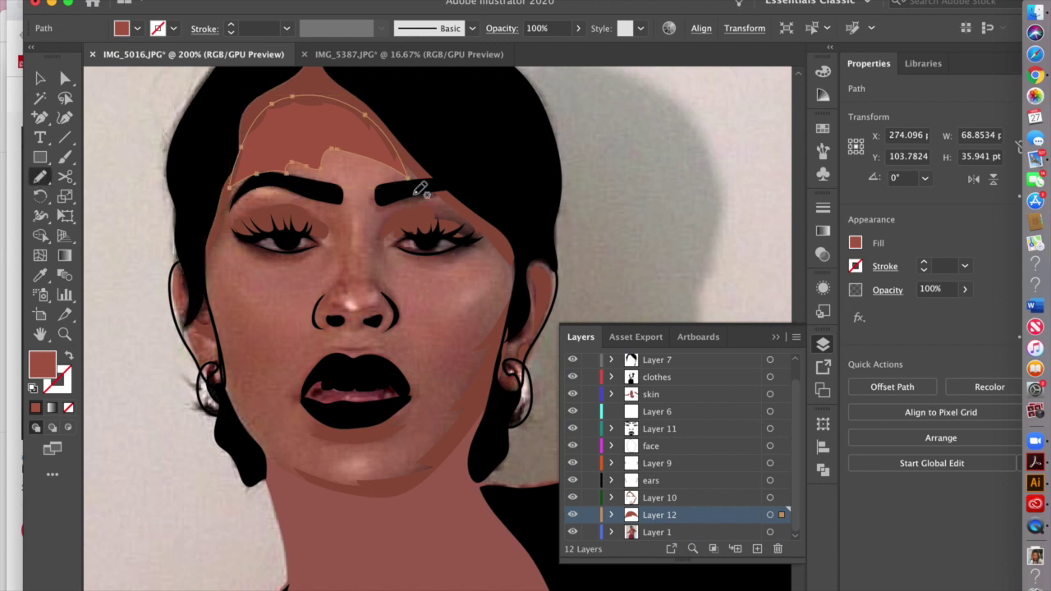
{"action": "mouse_move", "coordinate": [229, 204]}
{"action": "left_mouse_down"}
{"action": "mouse_move", "coordinate": [220, 251]}
{"action": "mouse_move", "coordinate": [245, 286]}
{"action": "mouse_move", "coordinate": [319, 344]}
{"action": "mouse_move", "coordinate": [289, 395]}
{"action": "mouse_move", "coordinate": [308, 425]}
{"action": "mouse_move", "coordinate": [286, 448]}
{"action": "mouse_move", "coordinate": [299, 468]}
{"action": "mouse_move", "coordinate": [292, 474]}
{"action": "mouse_move", "coordinate": [242, 433]}
{"action": "mouse_move", "coordinate": [227, 402]}
{"action": "mouse_move", "coordinate": [204, 278]}
{"action": "mouse_move", "coordinate": [230, 190]}
{"action": "left_mouse_up"}
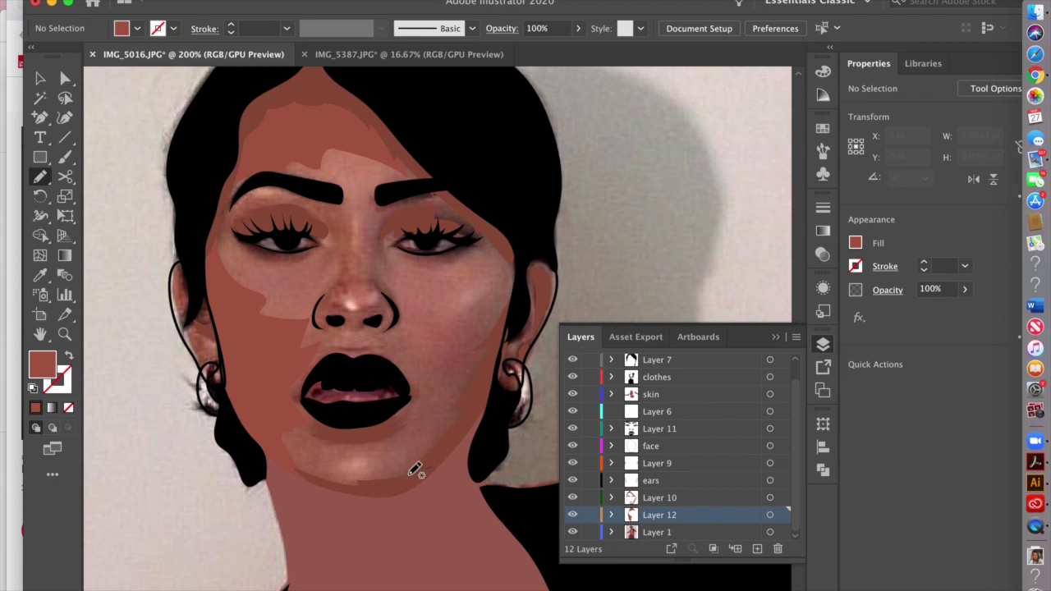
{"action": "mouse_move", "coordinate": [413, 467]}
{"action": "left_mouse_down"}
{"action": "mouse_move", "coordinate": [383, 460]}
{"action": "mouse_move", "coordinate": [401, 443]}
{"action": "mouse_move", "coordinate": [394, 427]}
{"action": "mouse_move", "coordinate": [454, 379]}
{"action": "mouse_move", "coordinate": [434, 371]}
{"action": "mouse_move", "coordinate": [490, 296]}
{"action": "mouse_move", "coordinate": [479, 273]}
{"action": "mouse_move", "coordinate": [435, 263]}
{"action": "mouse_move", "coordinate": [469, 239]}
{"action": "mouse_move", "coordinate": [456, 232]}
{"action": "mouse_move", "coordinate": [488, 234]}
{"action": "mouse_move", "coordinate": [508, 244]}
{"action": "mouse_move", "coordinate": [512, 307]}
{"action": "mouse_move", "coordinate": [425, 464]}
{"action": "left_mouse_up"}
{"action": "left_click", "coordinate": [41, 80]}
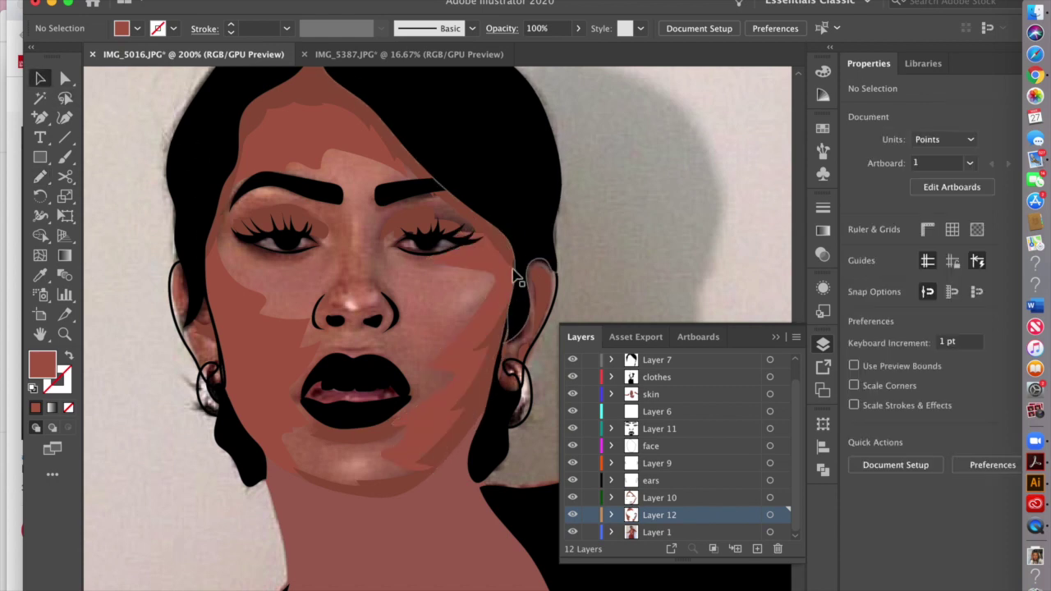
{"action": "left_click", "coordinate": [513, 349]}
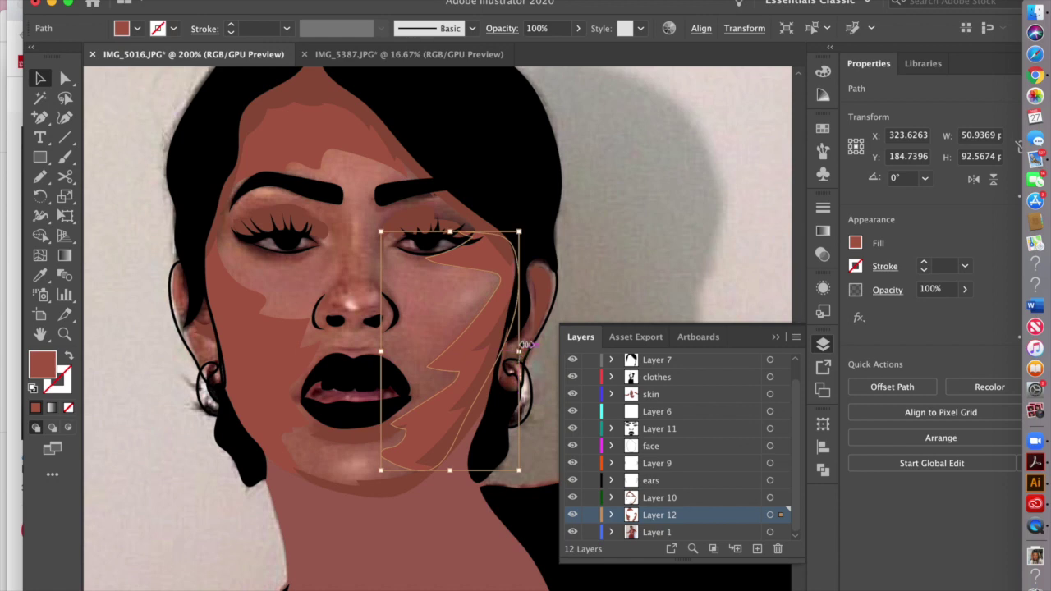
- Add a new layer directly above Layer 1, make it active, and lock Layer 10 and Layer 12
{"action": "left_click", "coordinate": [648, 222]}
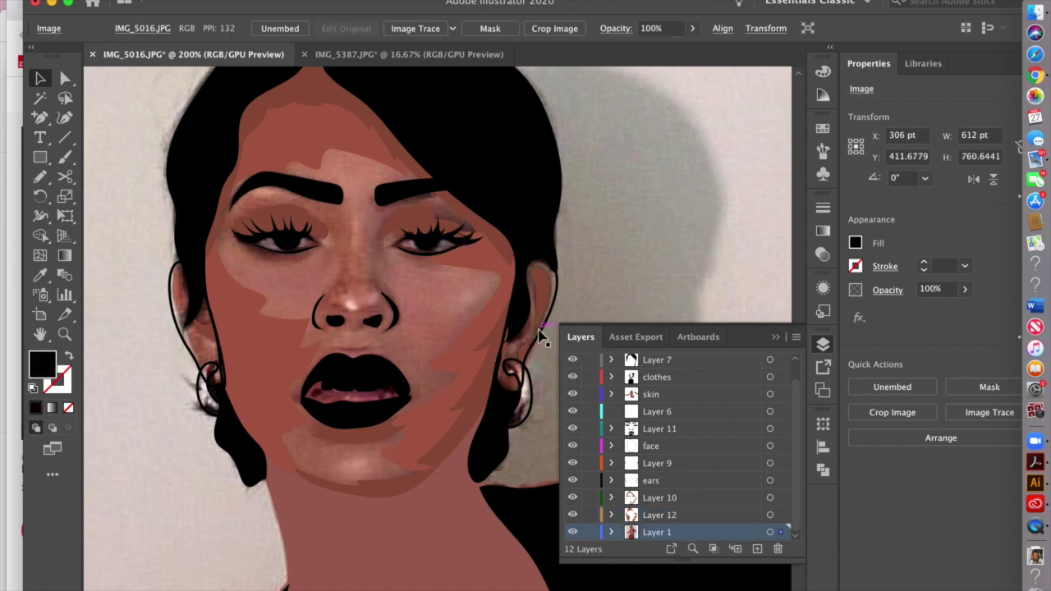
{"action": "left_click", "coordinate": [512, 369]}
{"action": "key", "text": "n"}
{"action": "left_click", "coordinate": [39, 78]}
{"action": "left_click", "coordinate": [94, 164]}
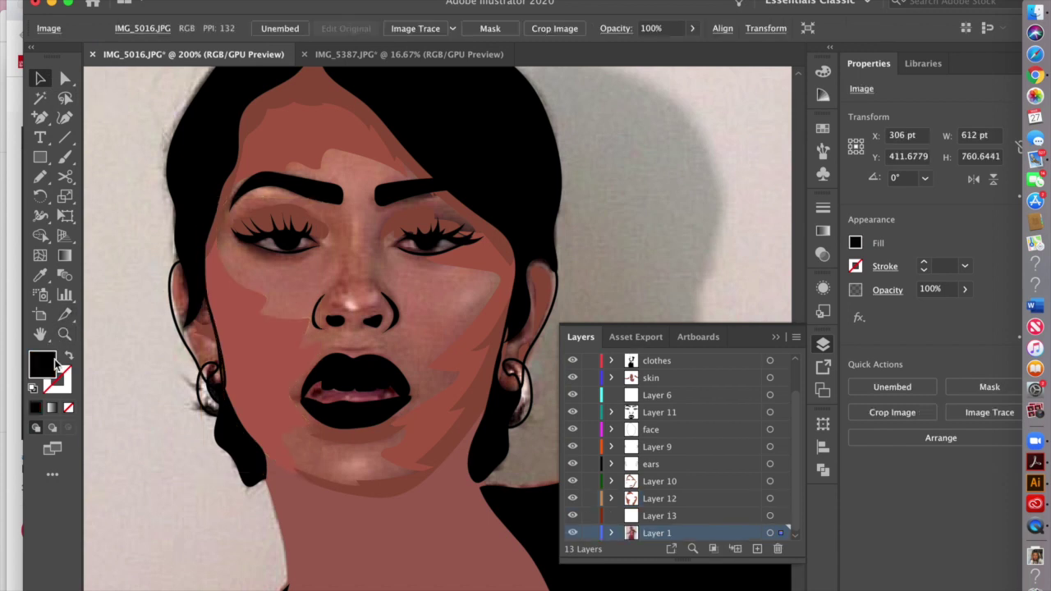
{"action": "left_click", "coordinate": [661, 518]}
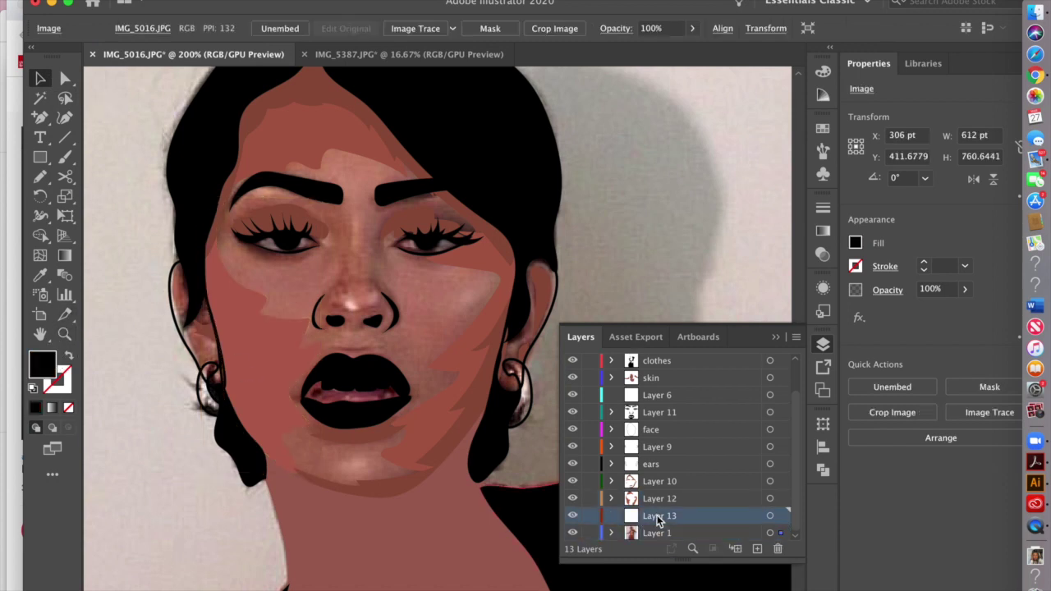
- Sample the cheek's reddish-brown mid-tone with the Eyedropper and lighten the fill colour to BF7064
{"action": "left_click", "coordinate": [39, 275]}
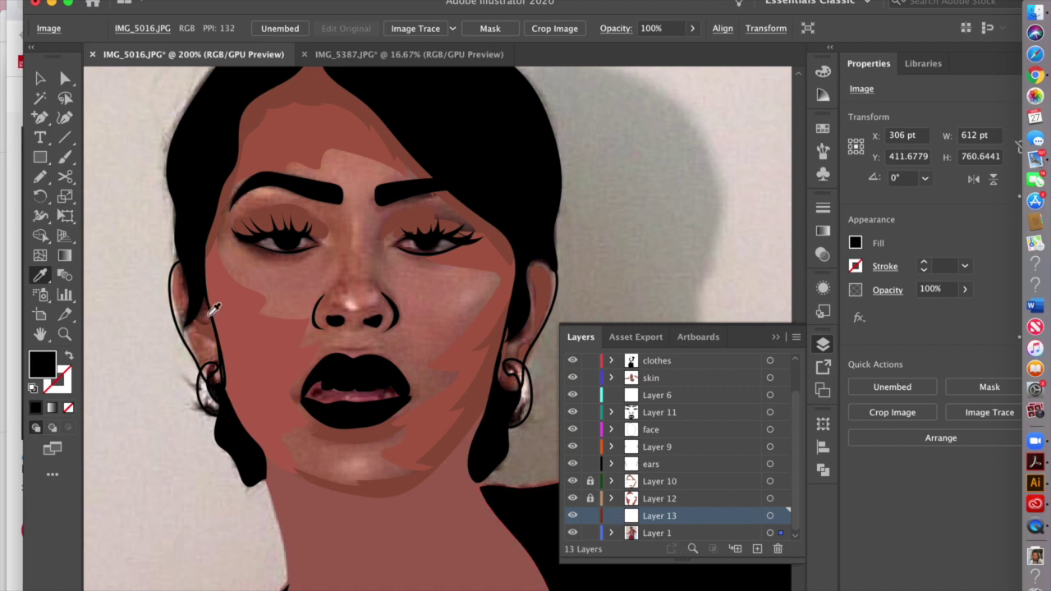
{"action": "left_click", "coordinate": [247, 309]}
{"action": "double_click", "coordinate": [44, 362]}
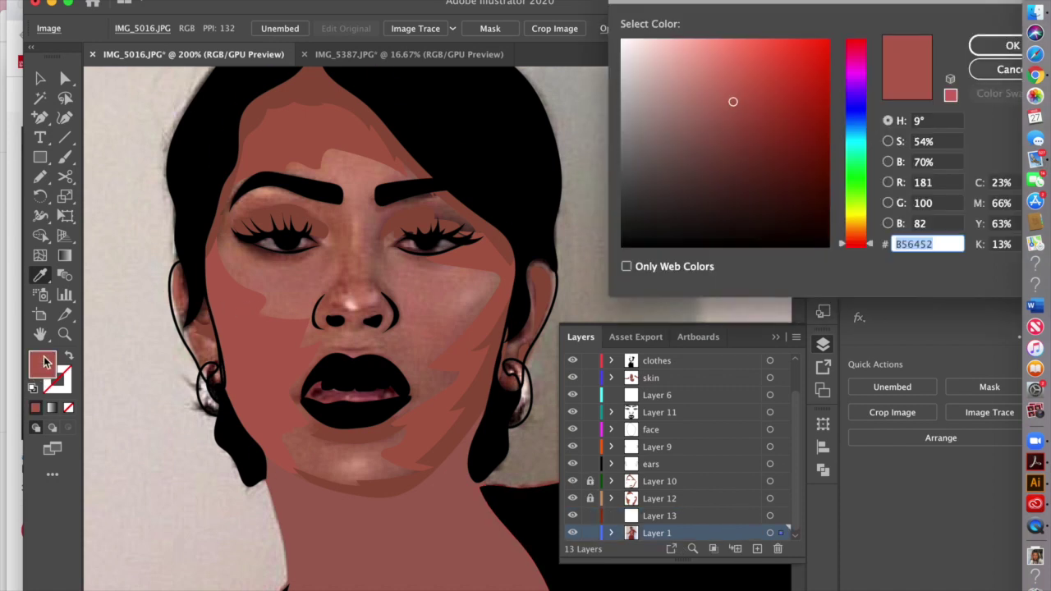
{"action": "left_click", "coordinate": [721, 90]}
{"action": "left_click", "coordinate": [996, 46]}
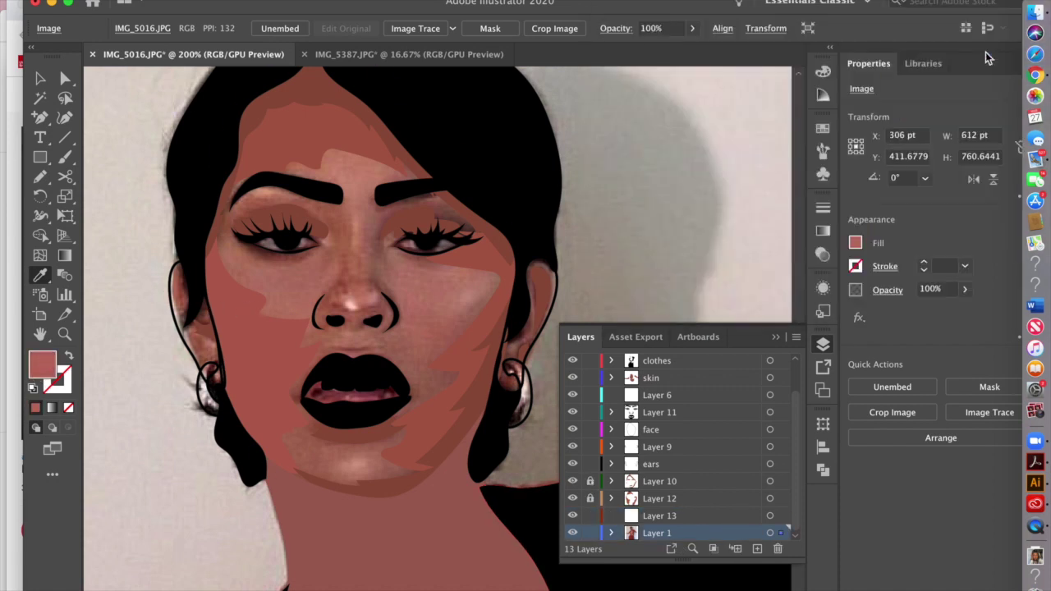
- Draw filled Pencil highlights below both eyes, the left-hand one about 47 by 33 pt, and another across the chin
{"action": "left_click", "coordinate": [41, 179]}
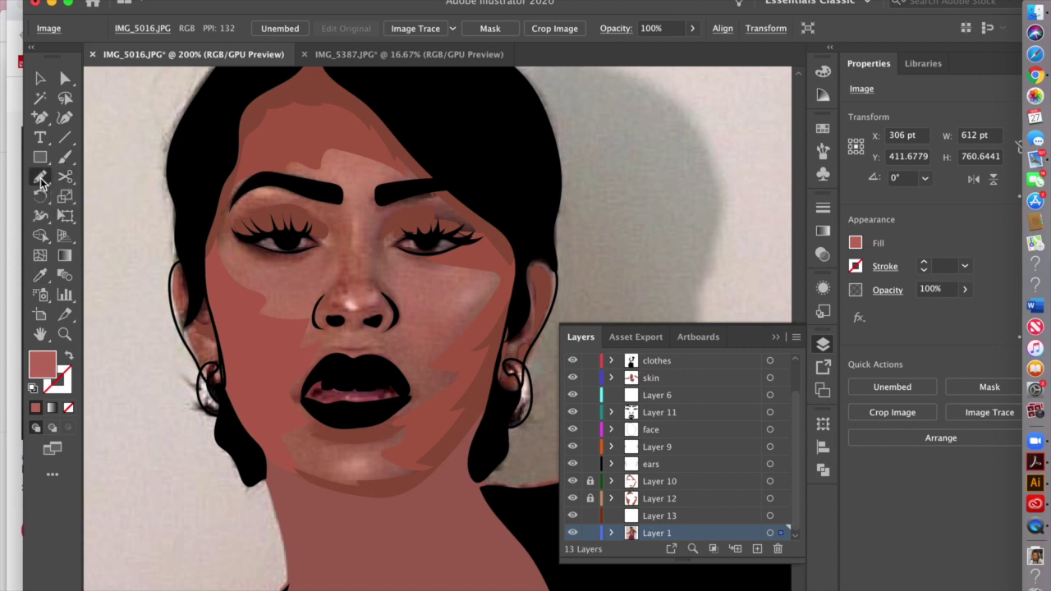
{"action": "mouse_move", "coordinate": [329, 247]}
{"action": "left_mouse_down"}
{"action": "mouse_move", "coordinate": [283, 253]}
{"action": "mouse_move", "coordinate": [222, 234]}
{"action": "left_mouse_up"}
{"action": "mouse_move", "coordinate": [243, 276]}
{"action": "left_mouse_down"}
{"action": "mouse_move", "coordinate": [271, 319]}
{"action": "mouse_move", "coordinate": [292, 322]}
{"action": "mouse_move", "coordinate": [344, 276]}
{"action": "left_mouse_up"}
{"action": "left_click_drag", "start_coordinate": [345, 244], "coordinate": [323, 253]}
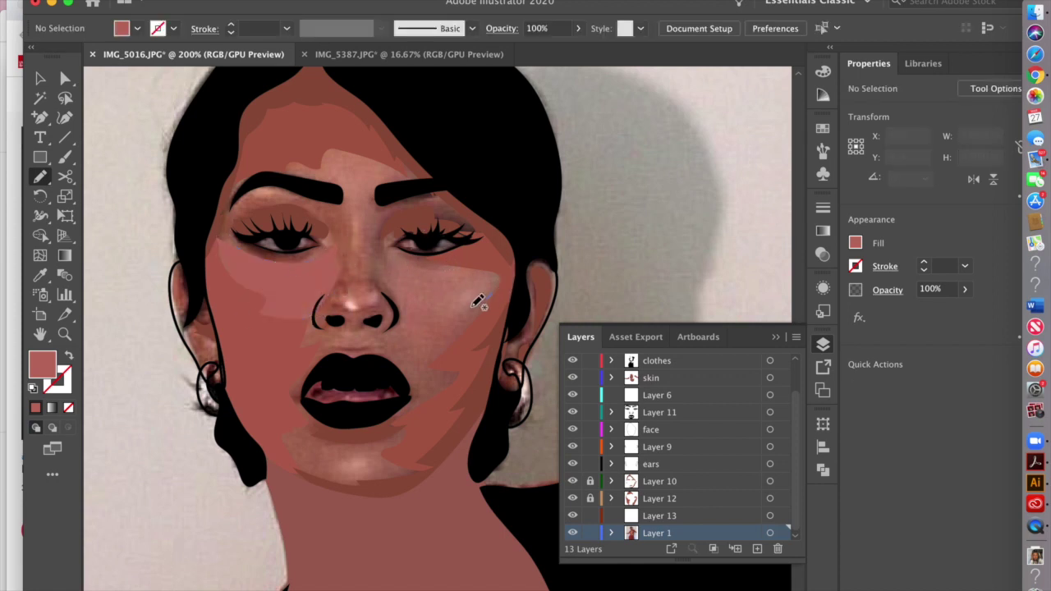
{"action": "mouse_move", "coordinate": [405, 419]}
{"action": "left_mouse_down"}
{"action": "mouse_move", "coordinate": [299, 462]}
{"action": "mouse_move", "coordinate": [393, 478]}
{"action": "mouse_move", "coordinate": [411, 422]}
{"action": "left_mouse_up"}
{"action": "mouse_move", "coordinate": [441, 258]}
{"action": "left_mouse_down"}
{"action": "mouse_move", "coordinate": [382, 261]}
{"action": "mouse_move", "coordinate": [396, 308]}
{"action": "mouse_move", "coordinate": [452, 323]}
{"action": "mouse_move", "coordinate": [477, 269]}
{"action": "mouse_move", "coordinate": [430, 258]}
{"action": "left_mouse_up"}
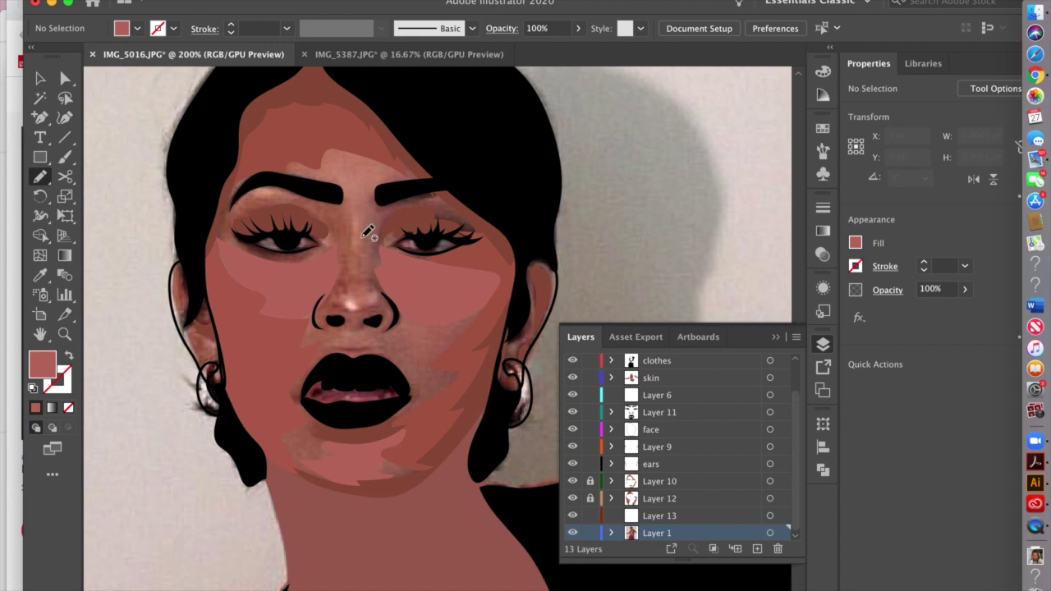
{"action": "left_click_drag", "start_coordinate": [381, 298], "coordinate": [381, 302]}
- Cut the two under-eye highlights and the chin highlight, and paste them in place on Layer 13
{"action": "left_click", "coordinate": [59, 82]}
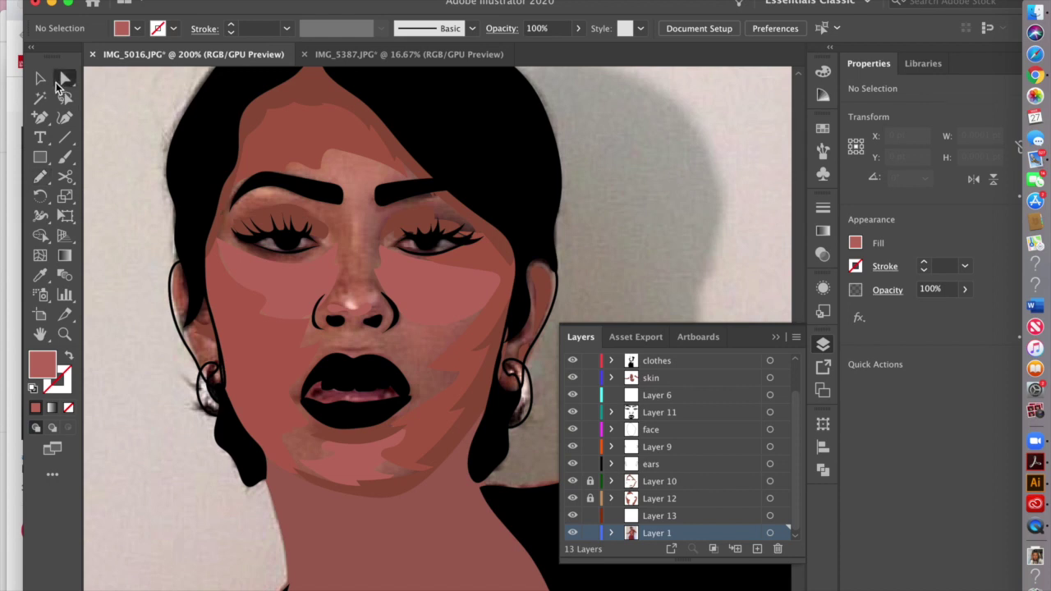
{"action": "left_click", "coordinate": [40, 79]}
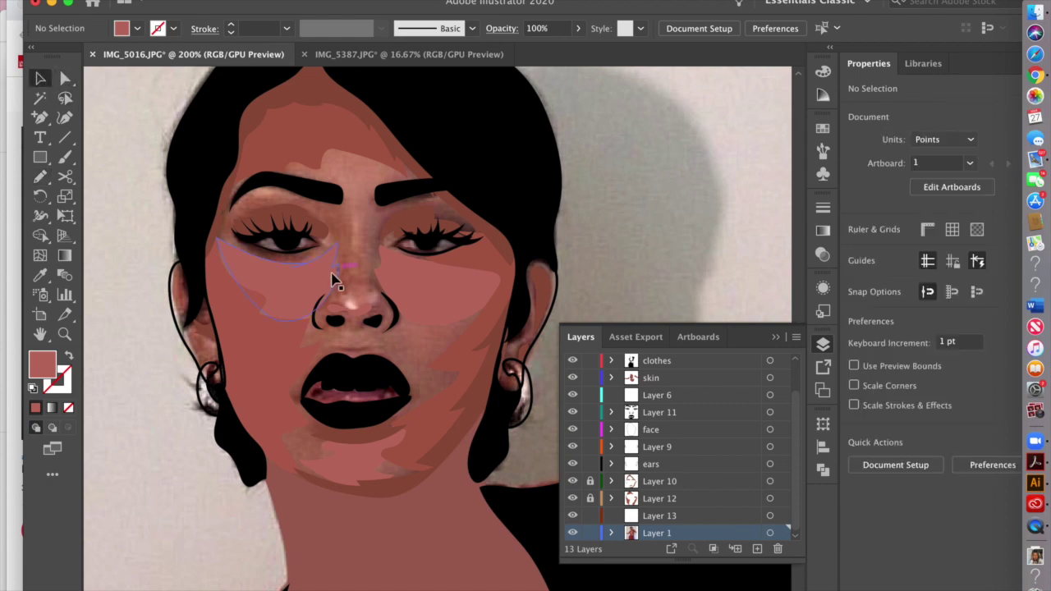
{"action": "left_click", "coordinate": [320, 288]}
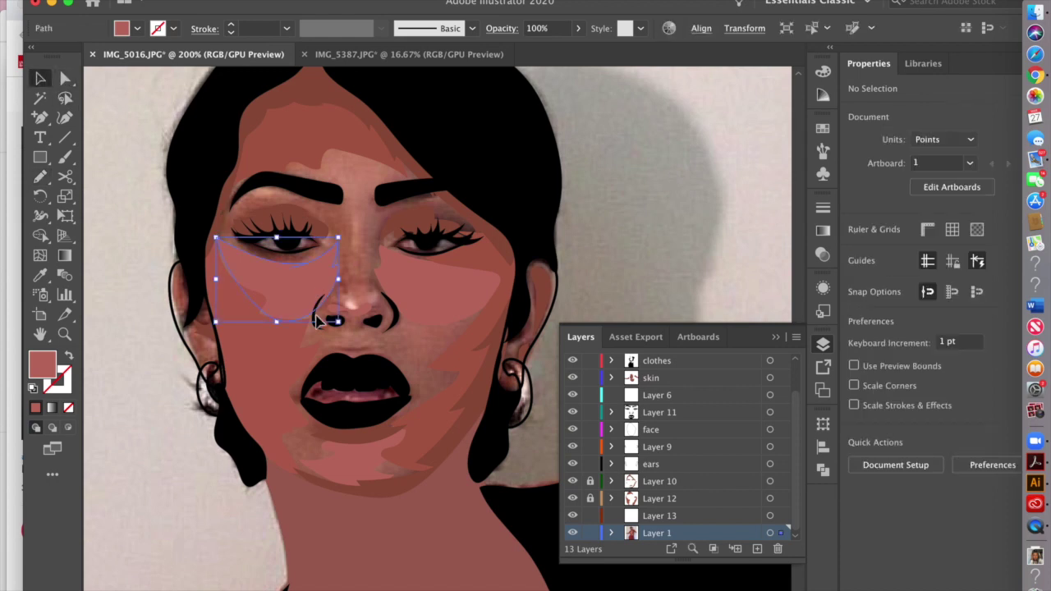
{"action": "left_click", "coordinate": [358, 464], "text": "shift"}
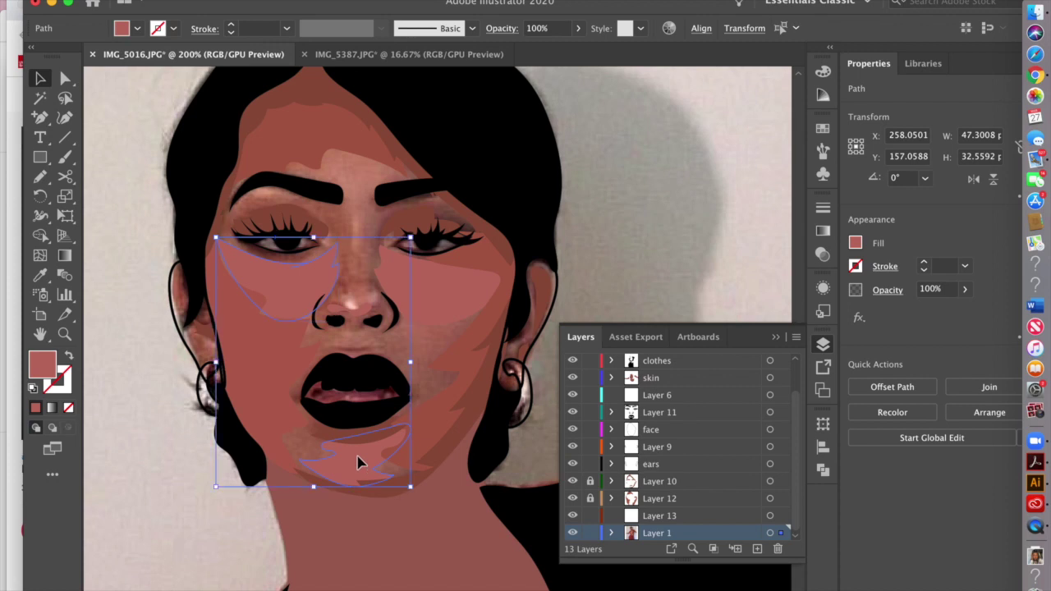
{"action": "left_click", "coordinate": [436, 277], "text": "shift"}
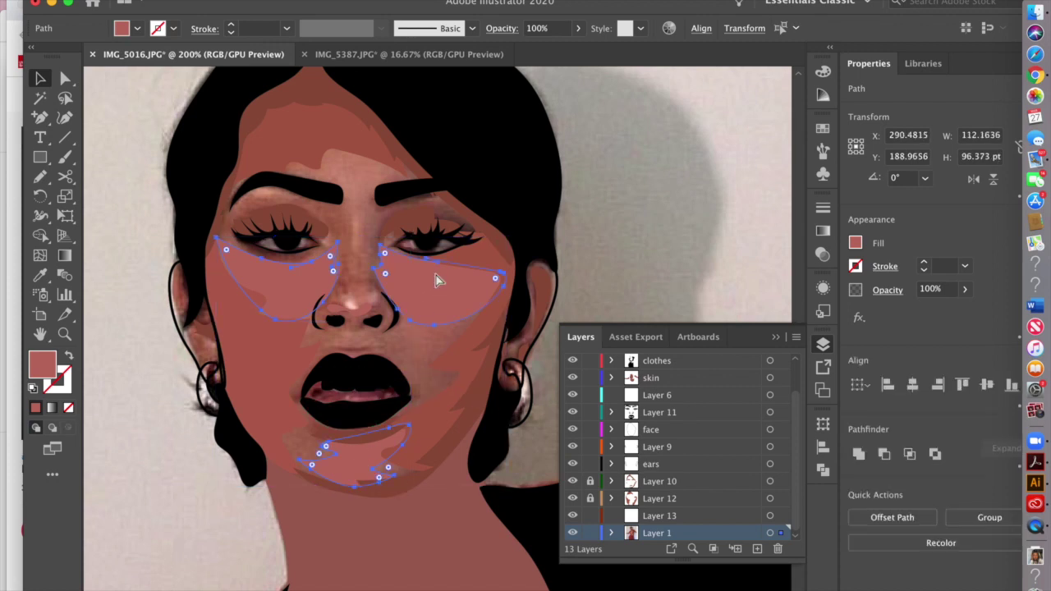
{"action": "left_click", "coordinate": [465, 287]}
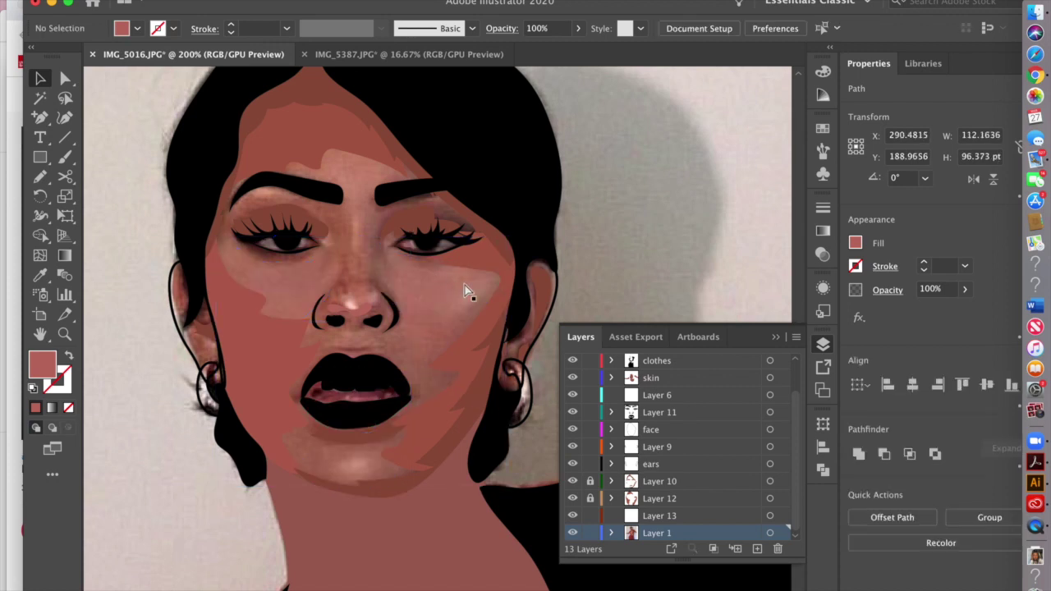
{"action": "left_click", "coordinate": [675, 516]}
{"action": "left_click", "coordinate": [156, 0]}
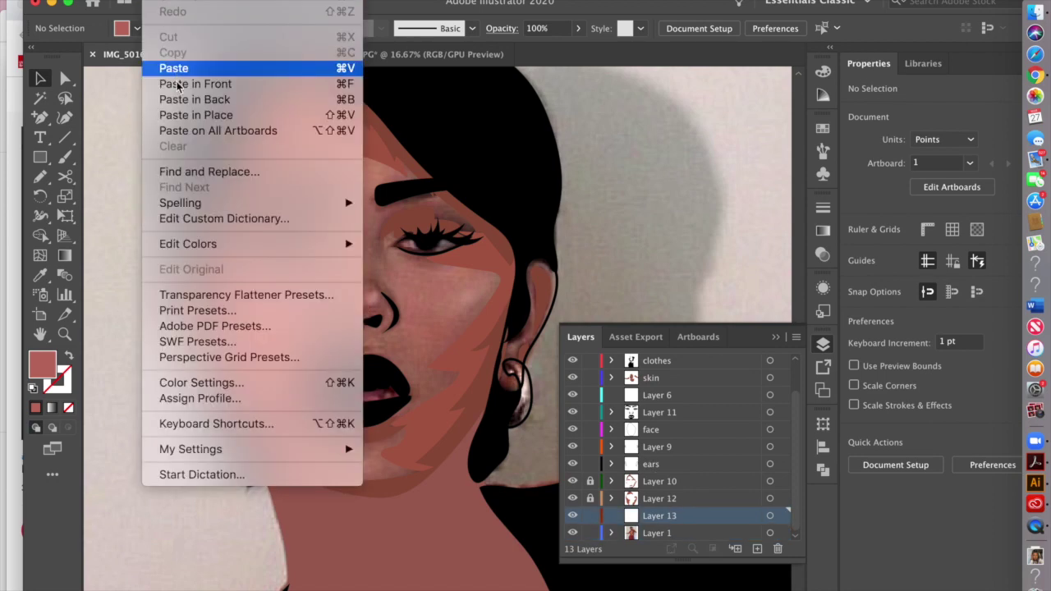
{"action": "left_click", "coordinate": [187, 116]}
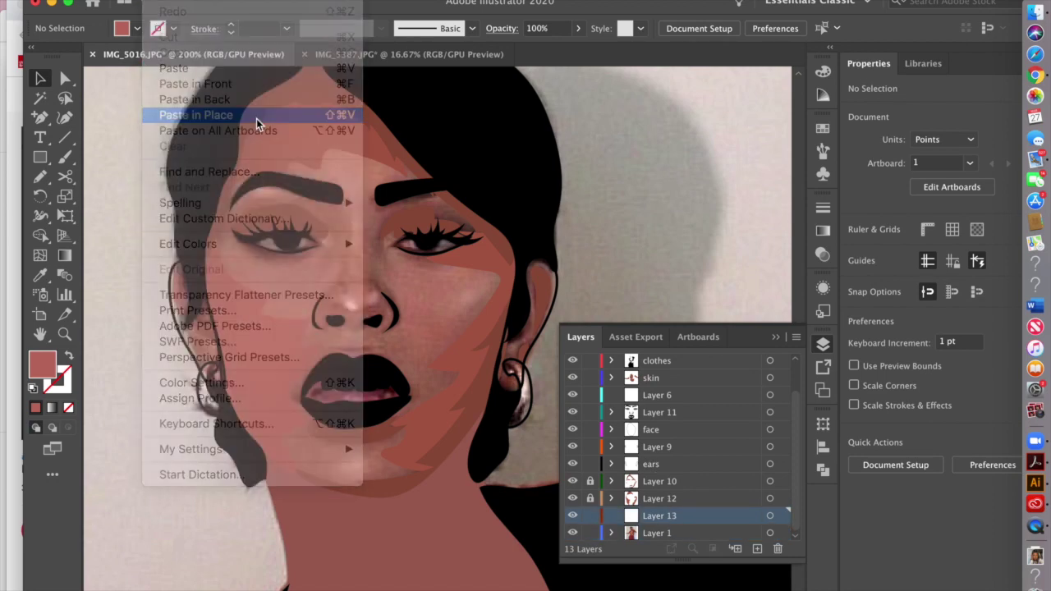
- Add another new layer between Layer 13 and Layer 1, and lighten the fill colour to the pink E08B82
{"action": "left_click", "coordinate": [634, 156]}
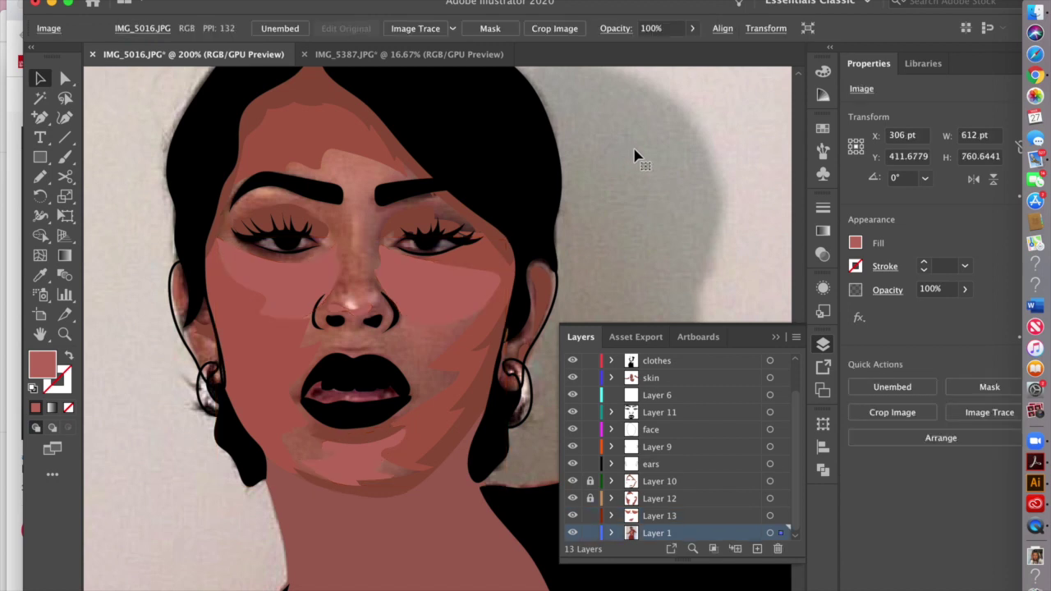
{"action": "left_click", "coordinate": [757, 549]}
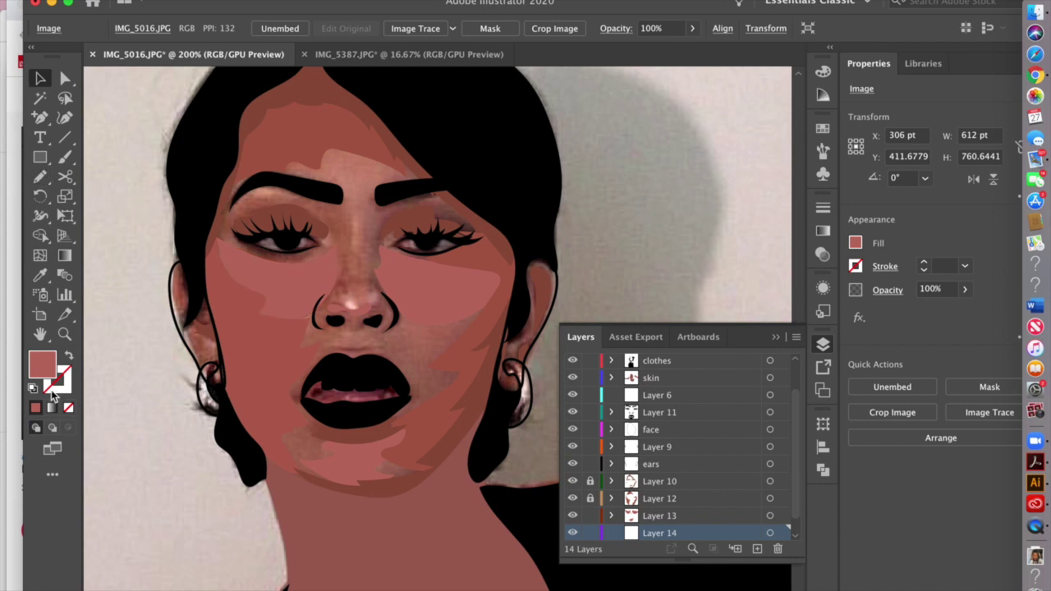
{"action": "double_click", "coordinate": [47, 359]}
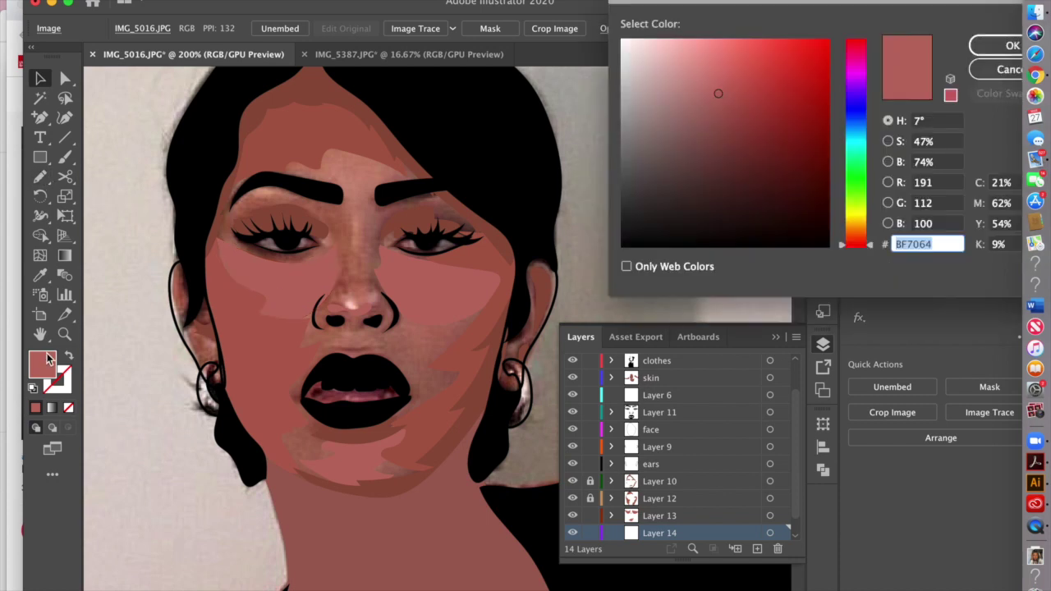
{"action": "left_click", "coordinate": [713, 74]}
{"action": "left_click", "coordinate": [704, 64]}
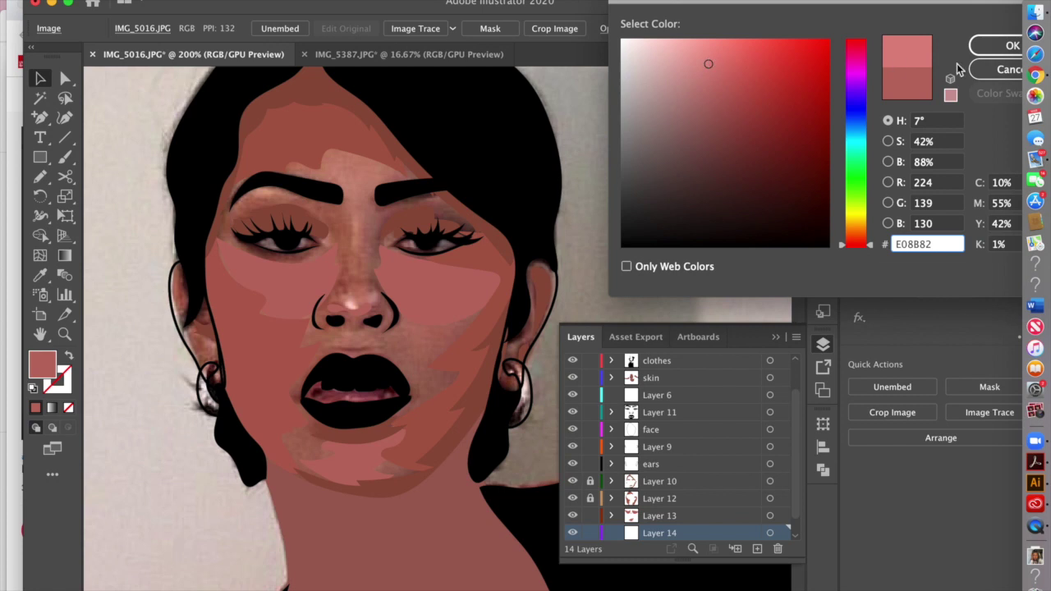
{"action": "left_click", "coordinate": [994, 47]}
- Draw filled Pencil highlights on the nose tip, the nose bridge, under the left-hand eyebrow and above the upper lip
{"action": "left_click", "coordinate": [39, 177]}
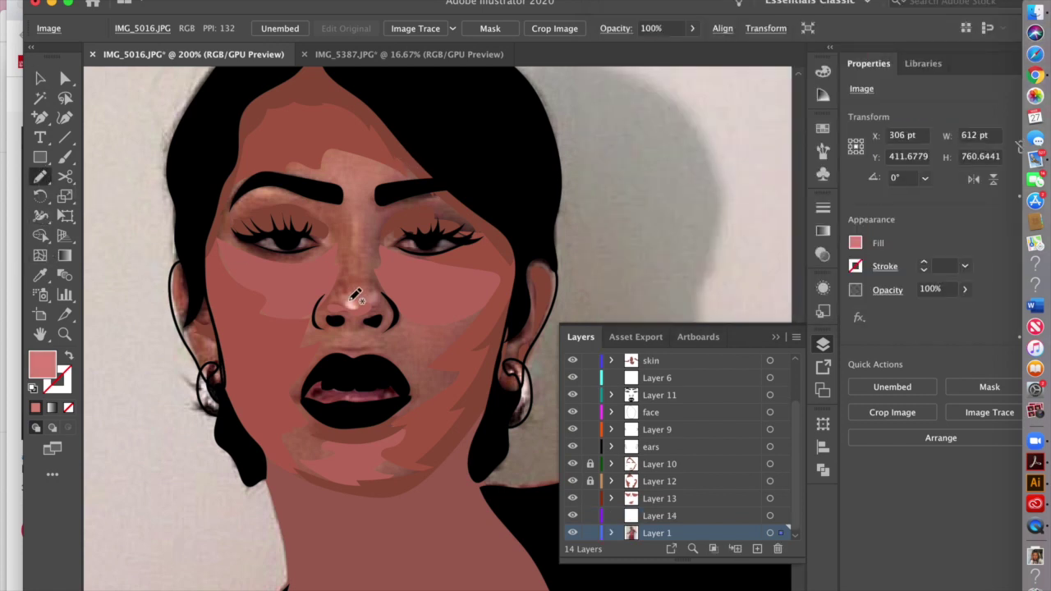
{"action": "key", "text": "super+shift+a"}
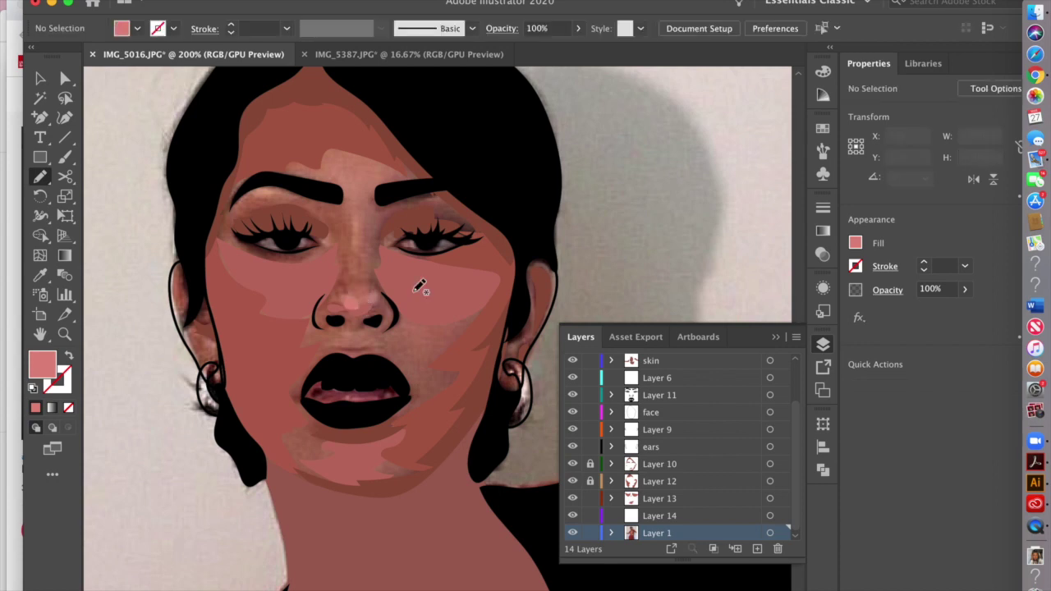
{"action": "mouse_move", "coordinate": [358, 225]}
{"action": "left_mouse_down"}
{"action": "mouse_move", "coordinate": [366, 268]}
{"action": "mouse_move", "coordinate": [359, 207]}
{"action": "mouse_move", "coordinate": [357, 215]}
{"action": "left_mouse_up"}
{"action": "mouse_move", "coordinate": [288, 182]}
{"action": "left_mouse_down"}
{"action": "mouse_move", "coordinate": [256, 188]}
{"action": "mouse_move", "coordinate": [241, 203]}
{"action": "mouse_move", "coordinate": [283, 194]}
{"action": "left_mouse_up"}
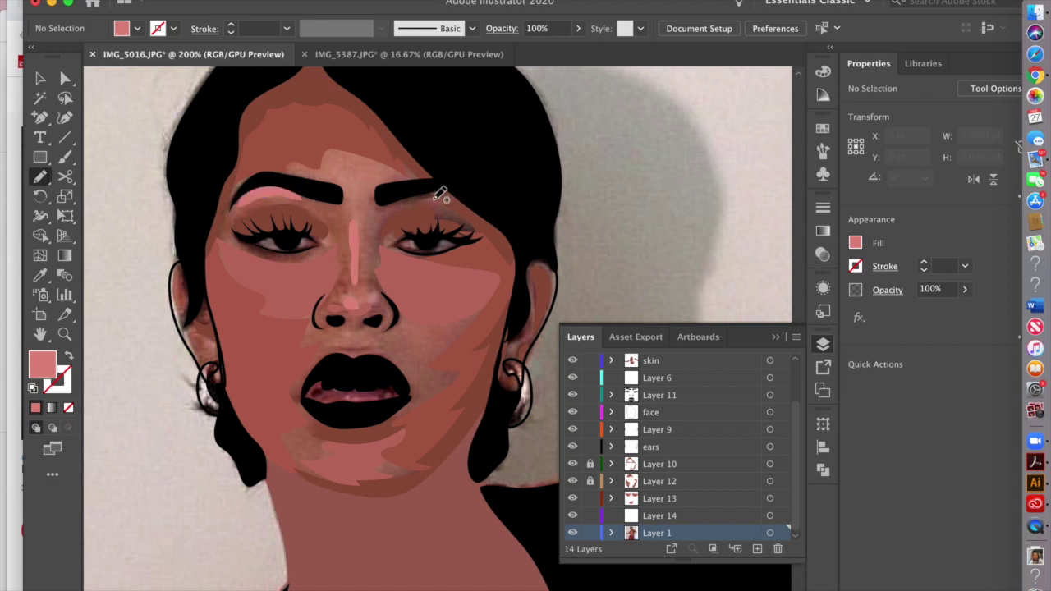
{"action": "mouse_move", "coordinate": [354, 349]}
{"action": "left_mouse_down"}
{"action": "mouse_move", "coordinate": [379, 320]}
{"action": "mouse_move", "coordinate": [345, 333]}
{"action": "mouse_move", "coordinate": [370, 346]}
{"action": "mouse_move", "coordinate": [373, 329]}
{"action": "left_mouse_up"}
{"action": "left_click", "coordinate": [40, 78]}
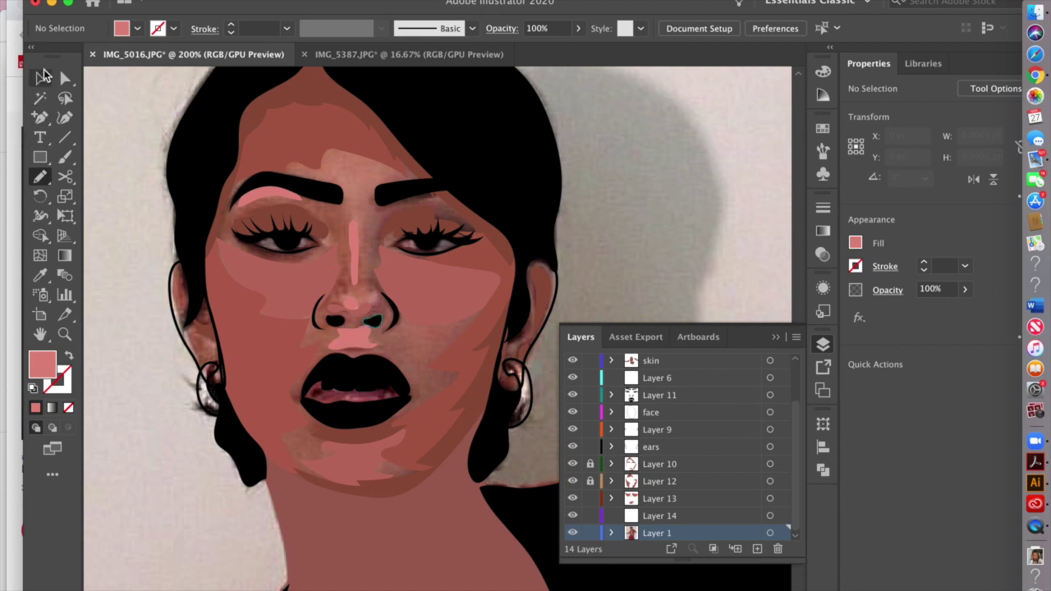
{"action": "left_click", "coordinate": [621, 221]}
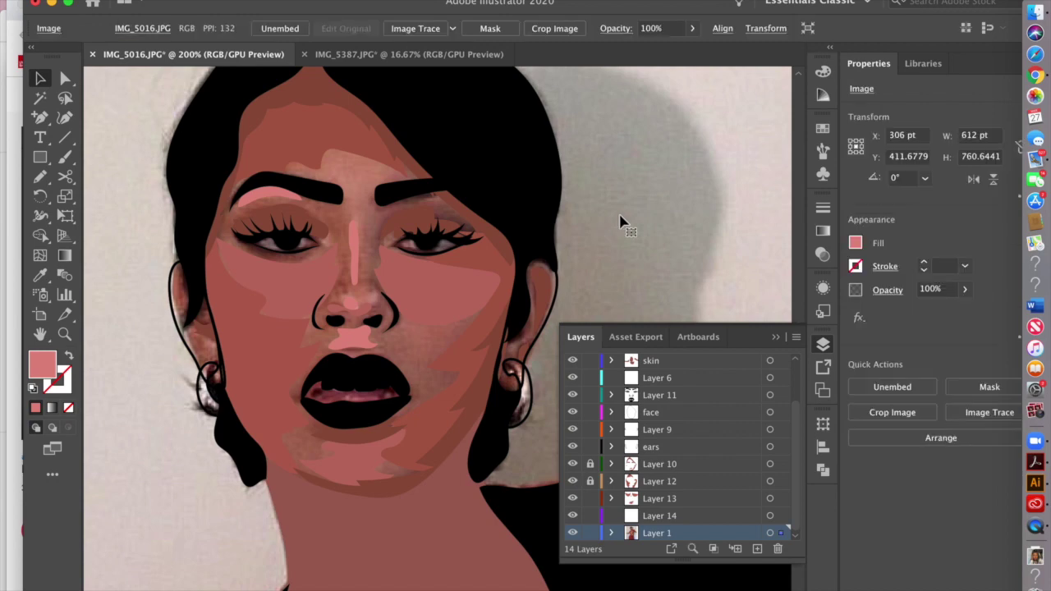
- Swap the fill and stroke of the neck and chest skin shape to expose the photo beneath
{"action": "key", "text": "super+minus"}
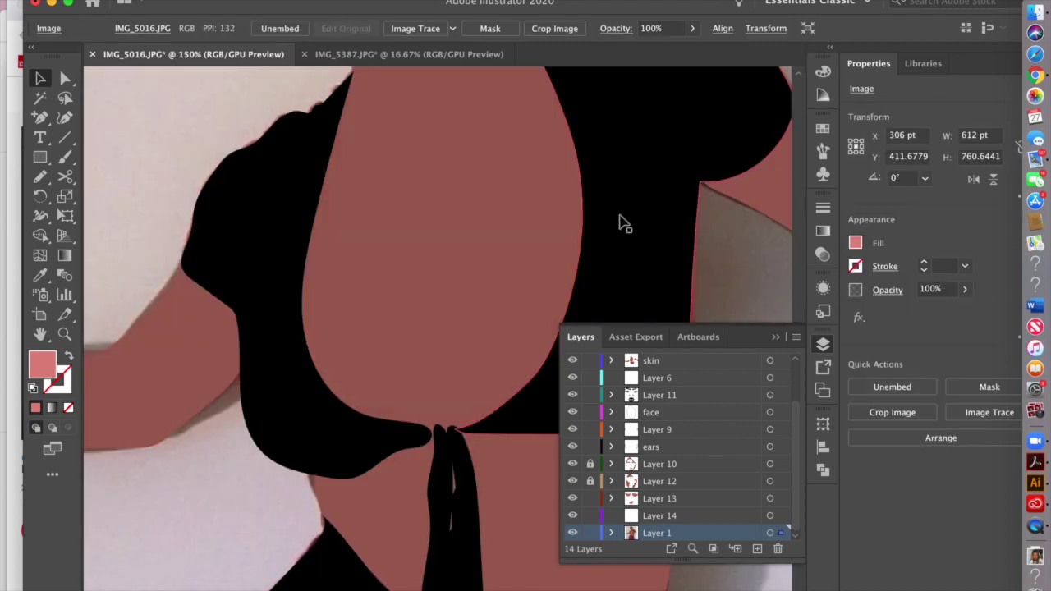
{"action": "scroll", "coordinate": [438, 351], "scroll_direction": "up", "scroll_amount": 10}
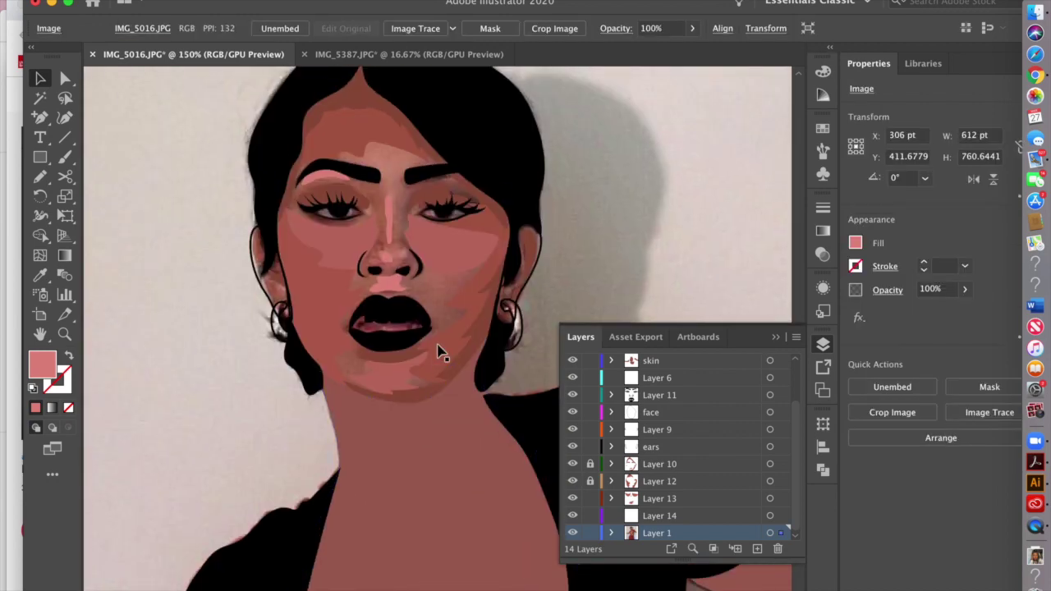
{"action": "left_click", "coordinate": [775, 337]}
{"action": "scroll", "coordinate": [520, 321], "scroll_direction": "down", "scroll_amount": 10}
{"action": "left_click", "coordinate": [413, 305]}
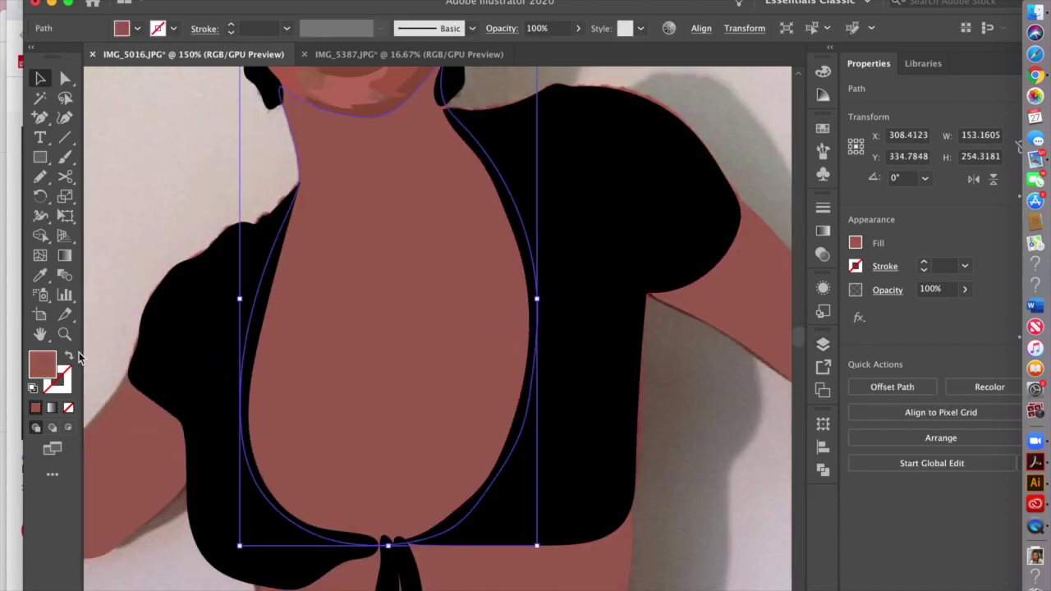
{"action": "left_click", "coordinate": [70, 355]}
{"action": "left_click", "coordinate": [137, 232]}
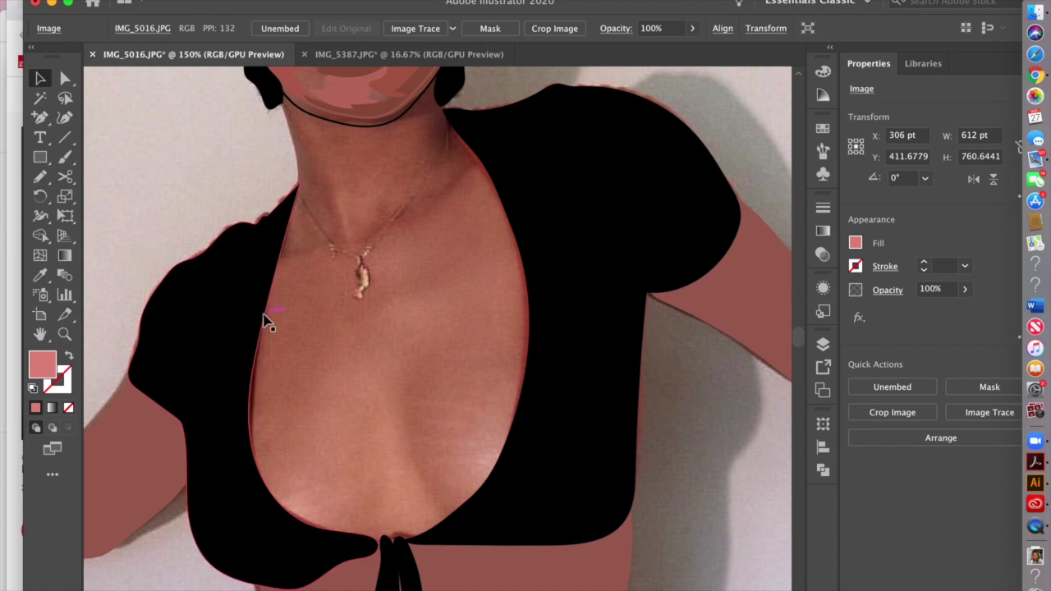
- Add a new layer directly above the skin layer and make it the active layer
{"action": "left_click", "coordinate": [230, 335]}
{"action": "left_click", "coordinate": [586, 314], "text": "shift"}
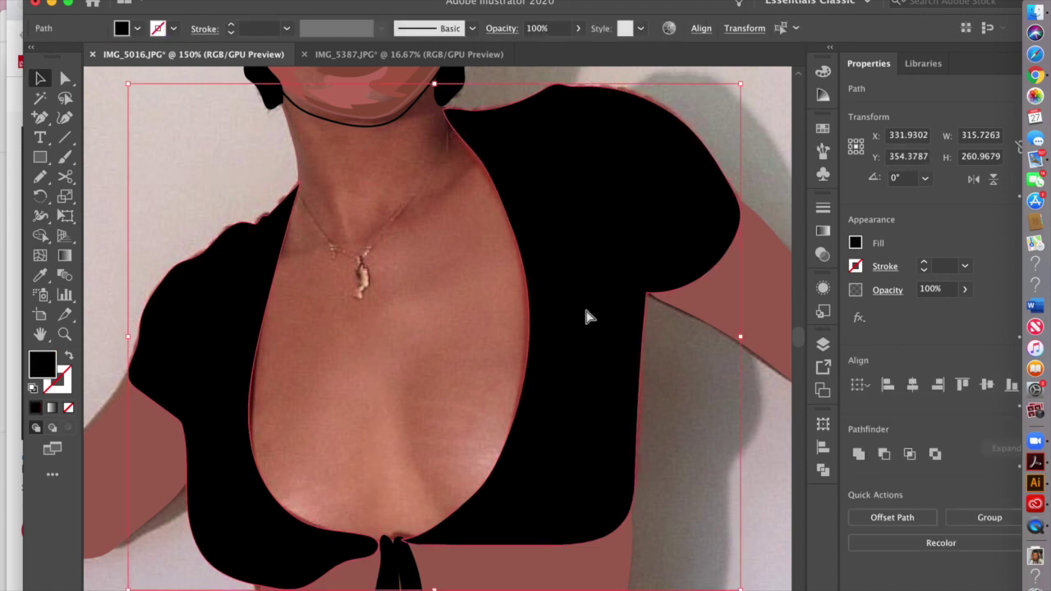
{"action": "key", "text": "super+shift+a"}
{"action": "left_click", "coordinate": [267, 283]}
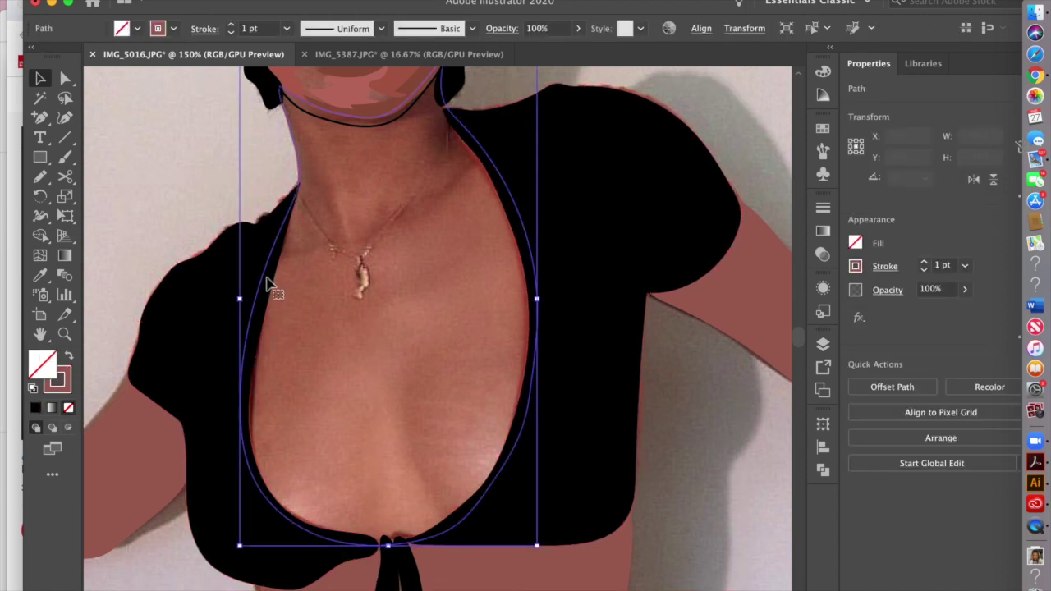
{"action": "left_click", "coordinate": [268, 209]}
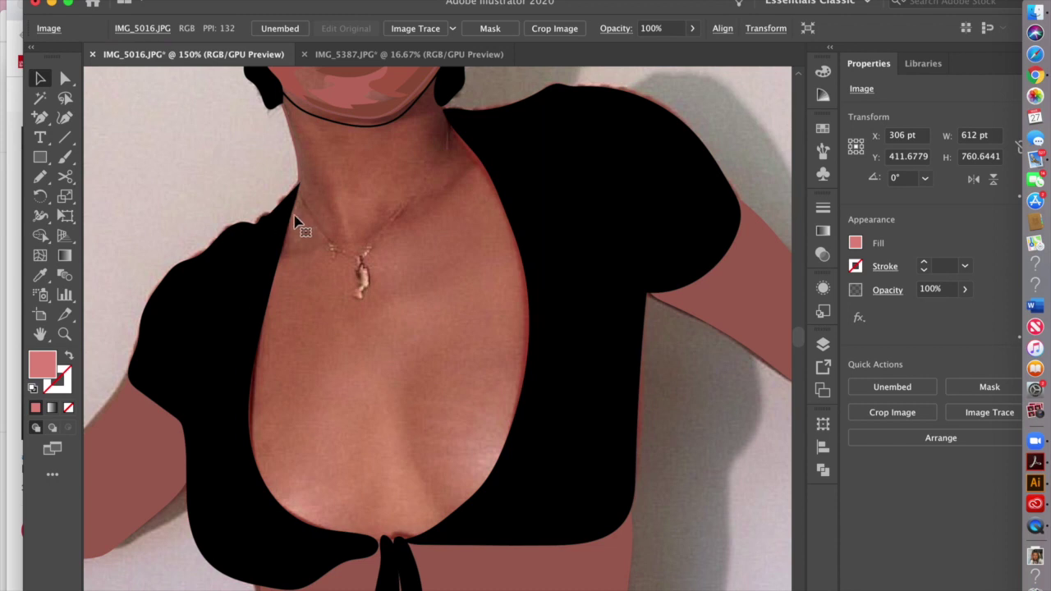
{"action": "left_click", "coordinate": [294, 224]}
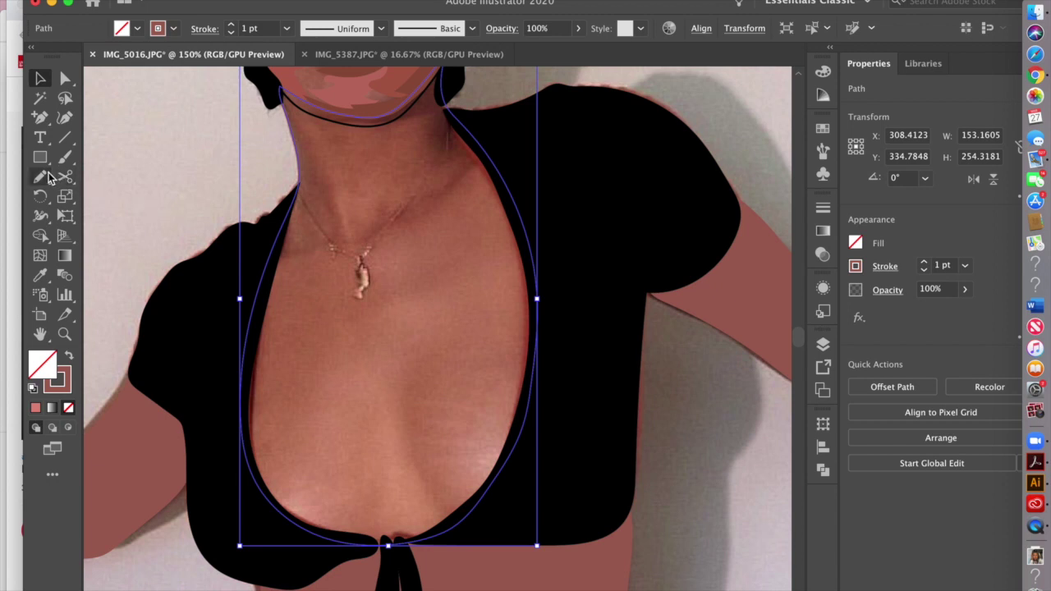
{"action": "left_click", "coordinate": [825, 344]}
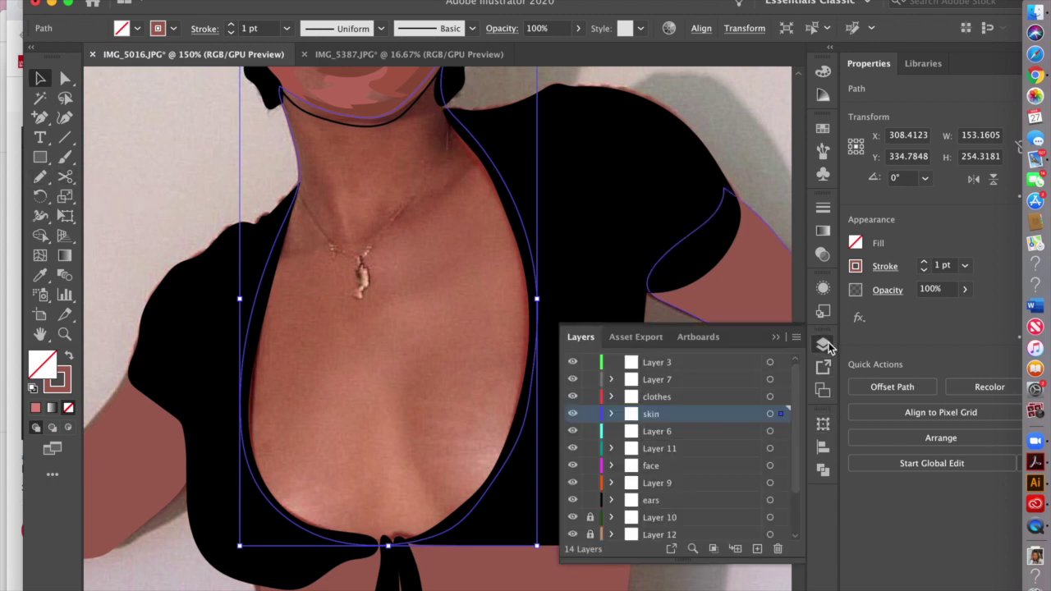
{"action": "left_click", "coordinate": [758, 552]}
{"action": "left_click", "coordinate": [208, 162]}
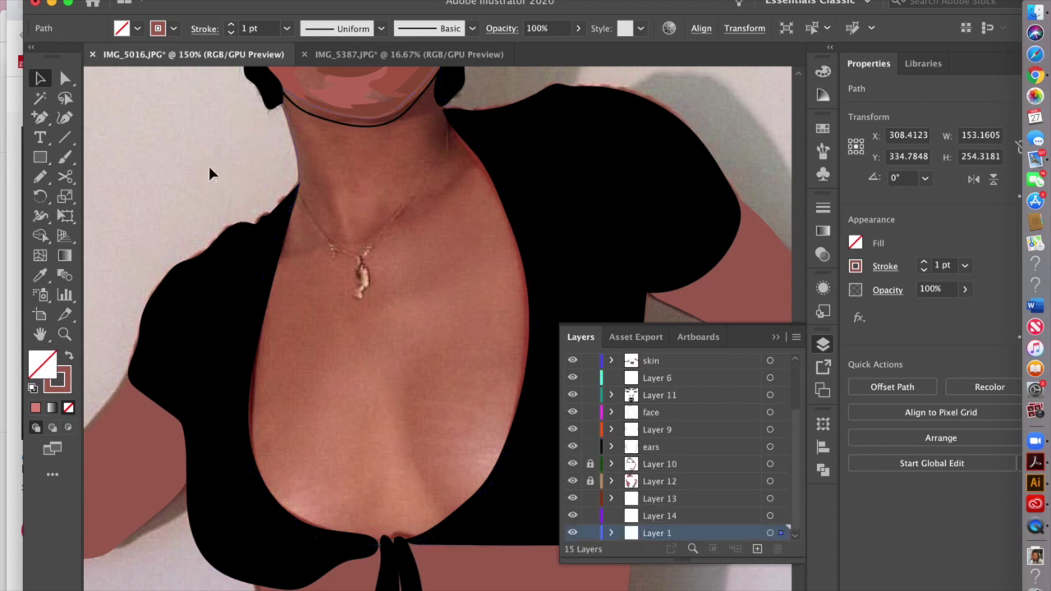
{"action": "scroll", "coordinate": [682, 443], "scroll_direction": "up", "scroll_amount": 2}
{"action": "left_click", "coordinate": [692, 395]}
- Draw a filled Pencil shadow down the right-hand side of the neck, from below the jaw to the collarbone
{"action": "left_click", "coordinate": [39, 177]}
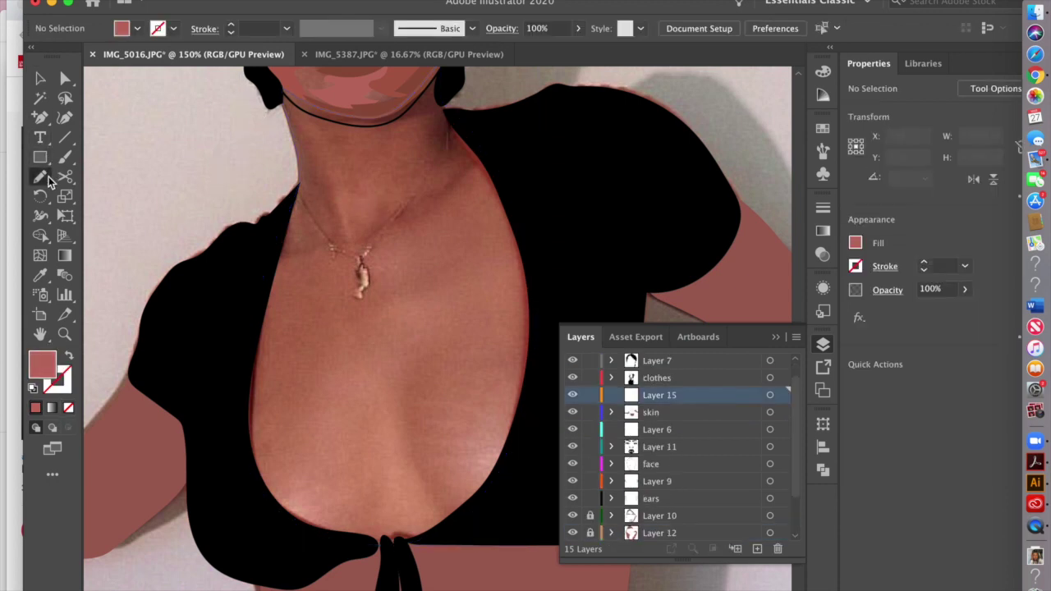
{"action": "scroll", "coordinate": [252, 185], "scroll_direction": "up", "scroll_amount": 4}
{"action": "scroll", "coordinate": [252, 185], "scroll_direction": "down", "scroll_amount": 3}
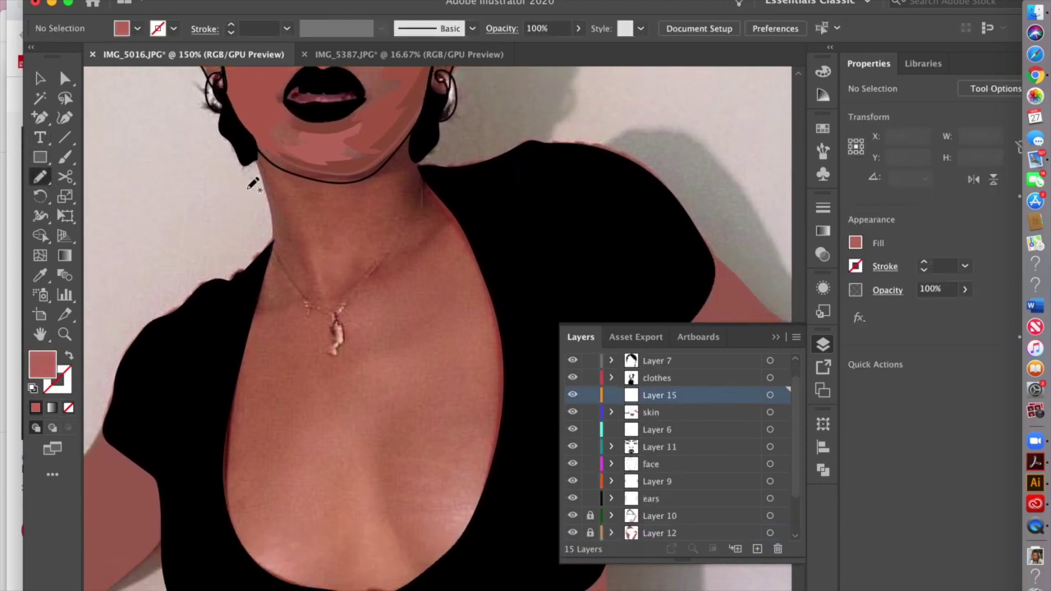
{"action": "mouse_move", "coordinate": [419, 125]}
{"action": "left_mouse_down"}
{"action": "mouse_move", "coordinate": [363, 186]}
{"action": "mouse_move", "coordinate": [406, 172]}
{"action": "mouse_move", "coordinate": [390, 210]}
{"action": "mouse_move", "coordinate": [411, 212]}
{"action": "mouse_move", "coordinate": [413, 242]}
{"action": "mouse_move", "coordinate": [359, 297]}
{"action": "mouse_move", "coordinate": [443, 240]}
{"action": "mouse_move", "coordinate": [458, 211]}
{"action": "mouse_move", "coordinate": [426, 168]}
{"action": "mouse_move", "coordinate": [418, 132]}
{"action": "left_mouse_up"}
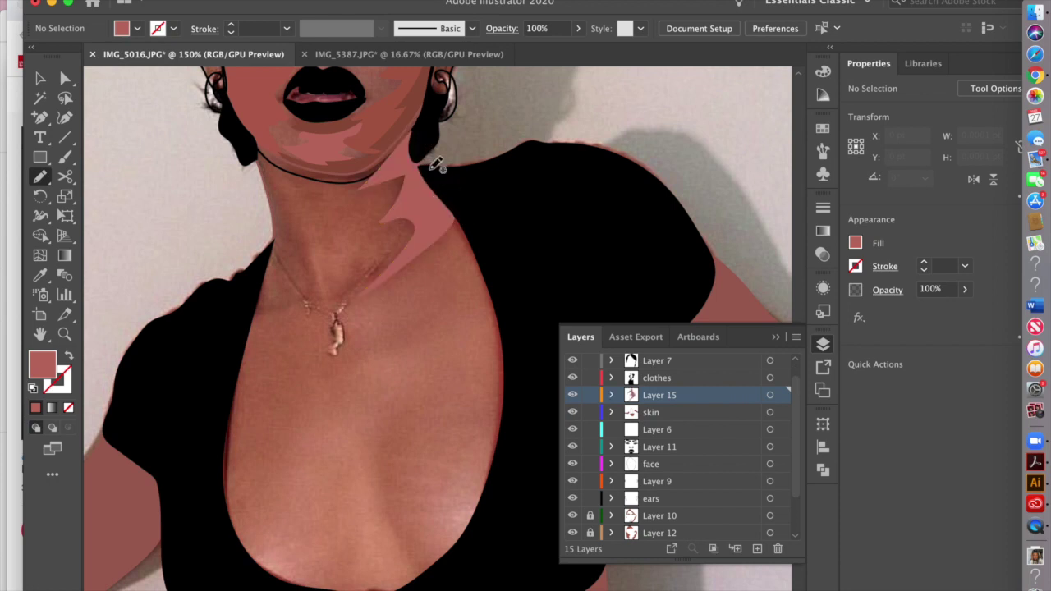
- Recolor the right-hand neck shadow with the brown sampled from the photo's neck, and deselect it
{"action": "left_click", "coordinate": [41, 78]}
{"action": "left_click", "coordinate": [434, 223]}
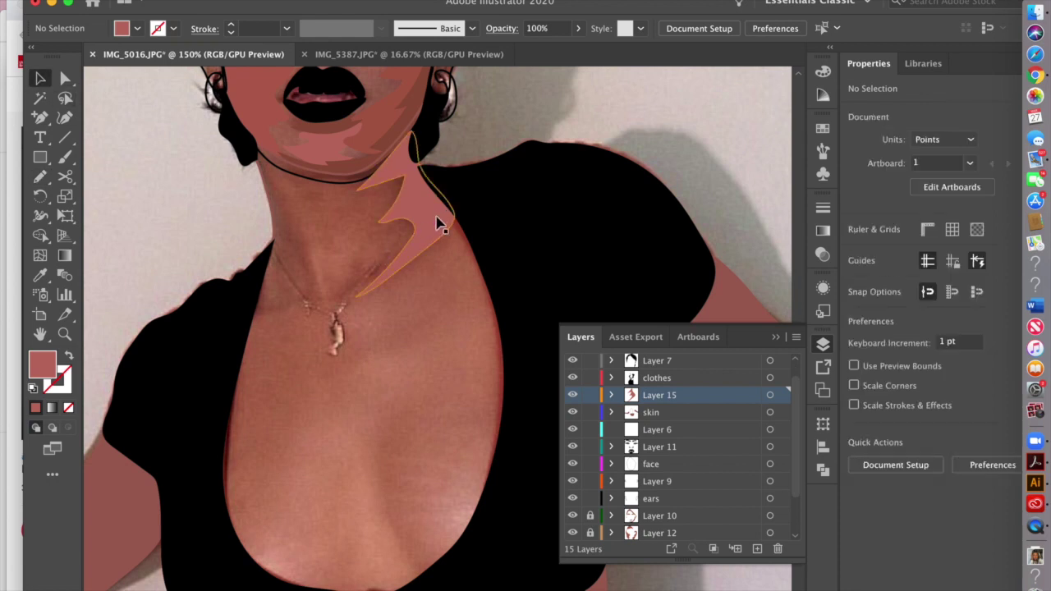
{"action": "left_click", "coordinate": [40, 276]}
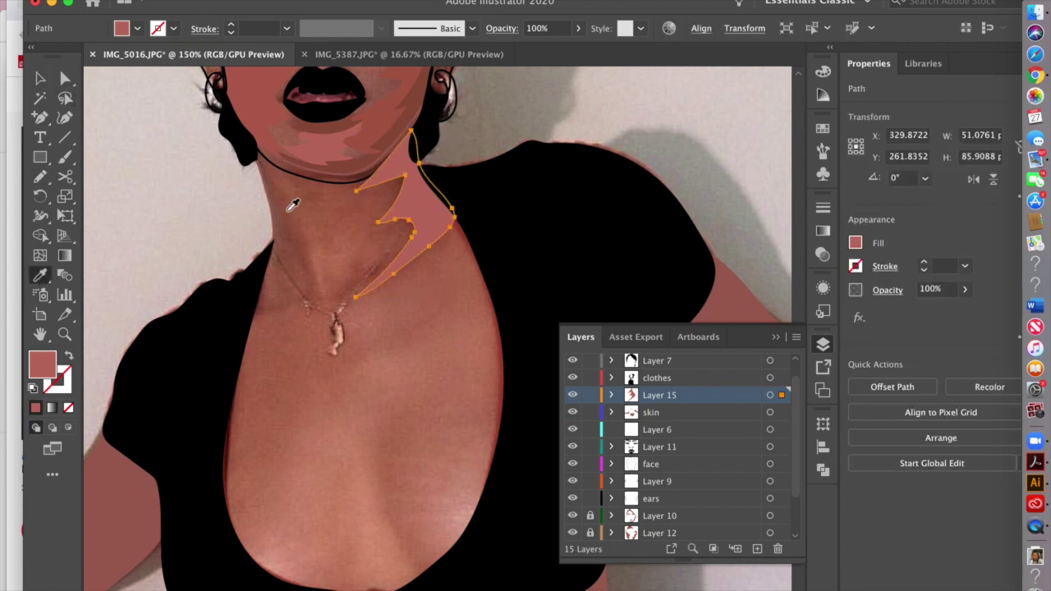
{"action": "left_click", "coordinate": [292, 205]}
{"action": "left_click", "coordinate": [40, 78]}
{"action": "left_click", "coordinate": [99, 166]}
- Draw filled brown Pencil shadows down the left-hand side of the neck and along the left-hand collarbone
{"action": "left_click", "coordinate": [45, 176]}
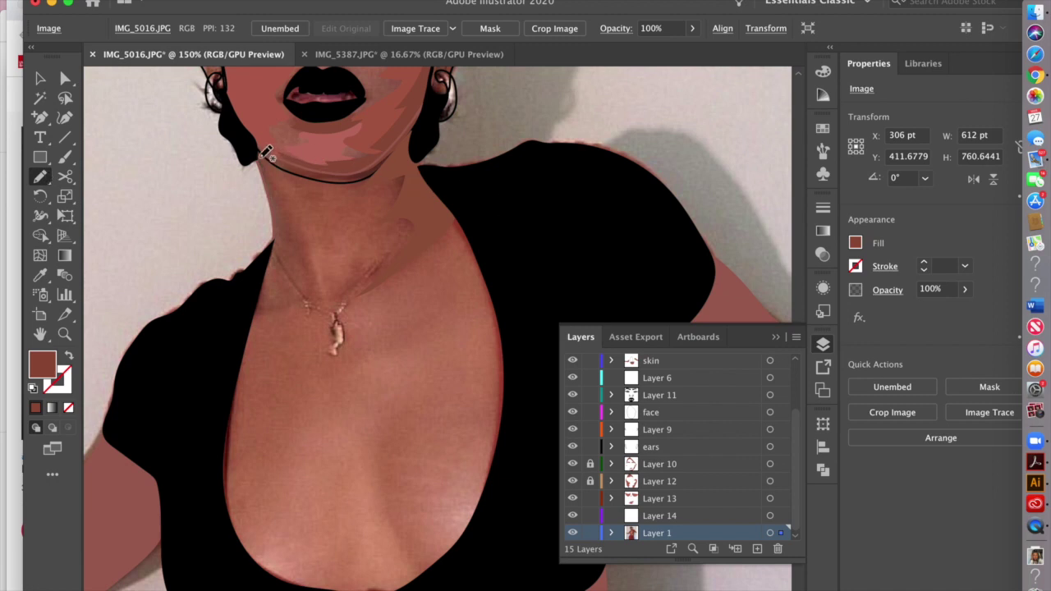
{"action": "left_click_drag", "start_coordinate": [269, 191], "coordinate": [327, 312]}
{"action": "left_click_drag", "start_coordinate": [317, 248], "coordinate": [266, 156]}
{"action": "mouse_move", "coordinate": [264, 282]}
{"action": "left_mouse_down"}
{"action": "mouse_move", "coordinate": [289, 305]}
{"action": "mouse_move", "coordinate": [312, 299]}
{"action": "mouse_move", "coordinate": [280, 313]}
{"action": "mouse_move", "coordinate": [268, 277]}
{"action": "left_mouse_up"}
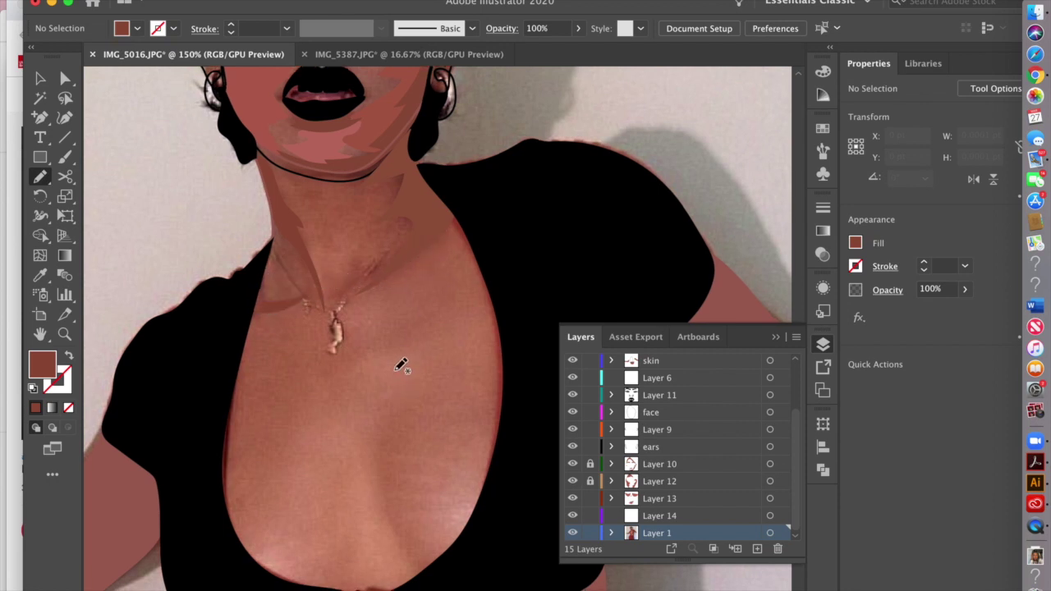
- Draw two curved, tapering Pencil shapes on the lower chest, one along each side of the cleavage
{"action": "scroll", "coordinate": [401, 366], "scroll_direction": "down", "scroll_amount": 1}
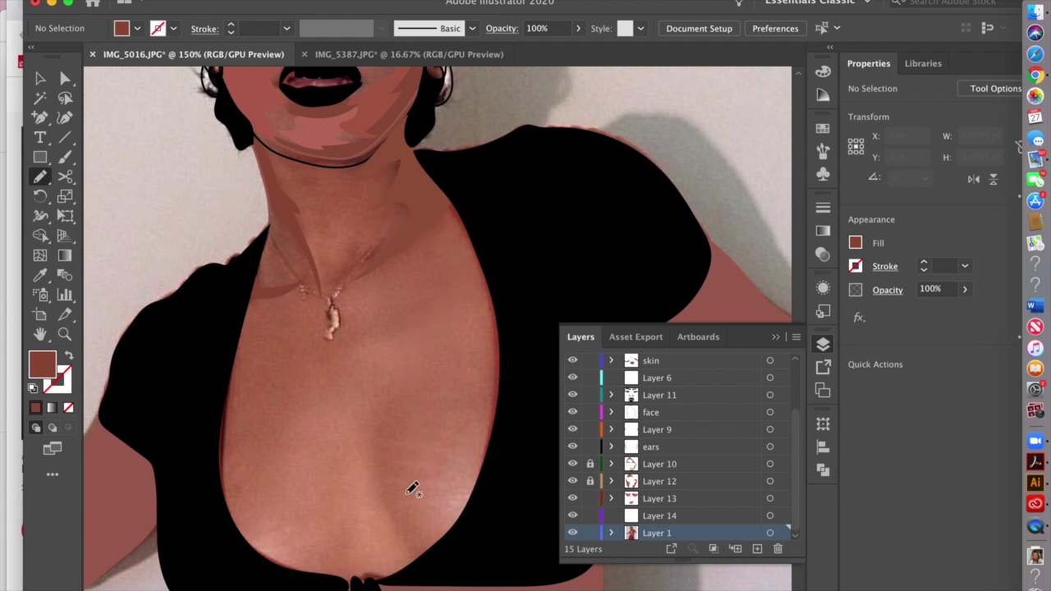
{"action": "scroll", "coordinate": [375, 390], "scroll_direction": "down", "scroll_amount": 4}
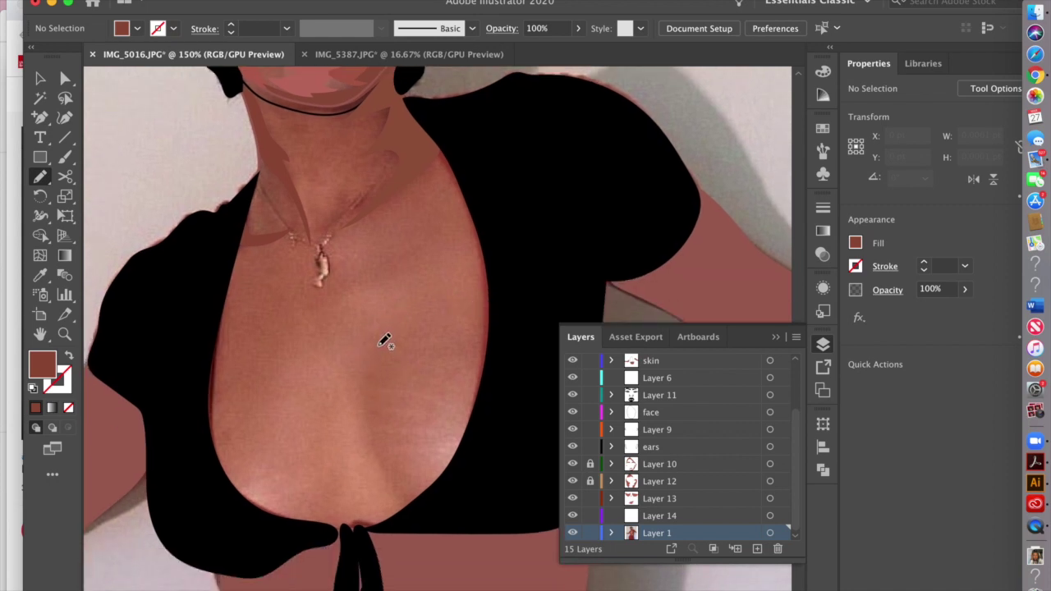
{"action": "mouse_move", "coordinate": [362, 371]}
{"action": "left_mouse_down"}
{"action": "mouse_move", "coordinate": [384, 475]}
{"action": "mouse_move", "coordinate": [395, 497]}
{"action": "mouse_move", "coordinate": [424, 508]}
{"action": "mouse_move", "coordinate": [389, 451]}
{"action": "mouse_move", "coordinate": [378, 346]}
{"action": "left_mouse_up"}
{"action": "mouse_move", "coordinate": [325, 526]}
{"action": "left_mouse_down"}
{"action": "mouse_move", "coordinate": [346, 454]}
{"action": "mouse_move", "coordinate": [331, 371]}
{"action": "left_mouse_up"}
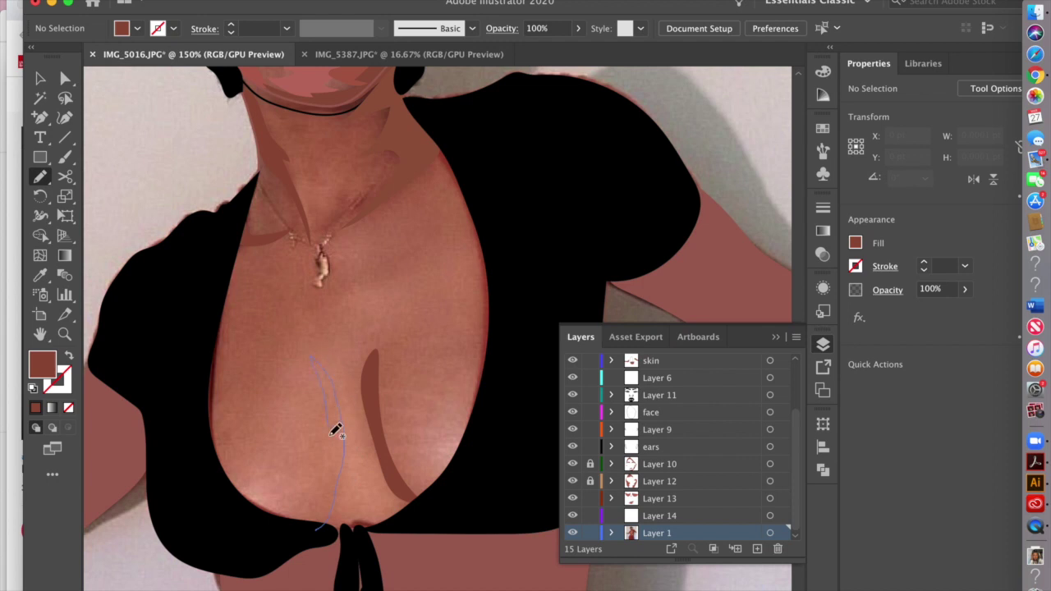
{"action": "left_click_drag", "start_coordinate": [327, 517], "coordinate": [316, 531]}
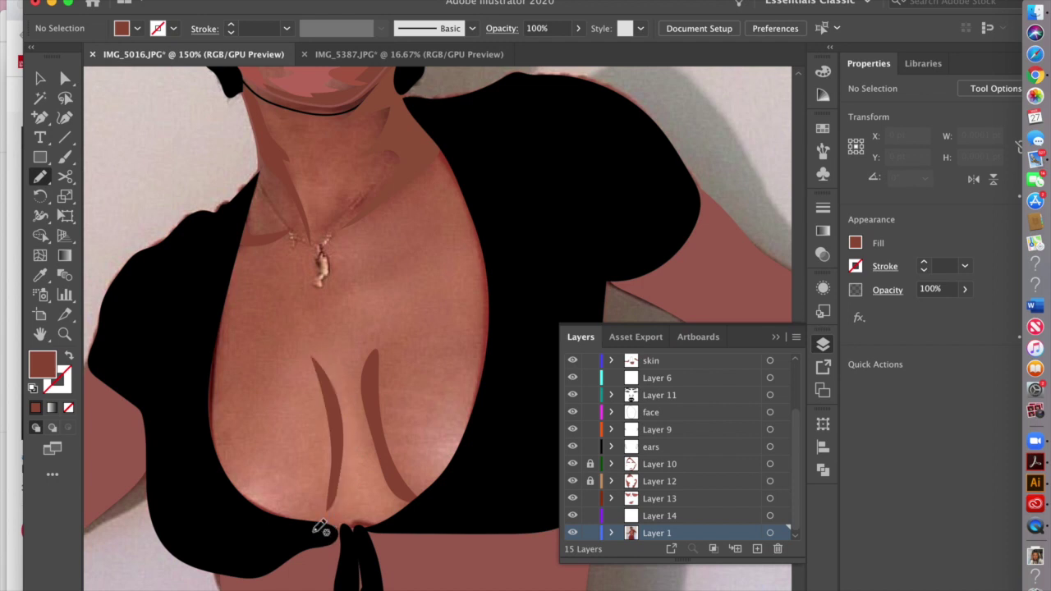
- Recolor both curved chest shapes with the pink sampled from the nose bridge highlight
{"action": "left_click", "coordinate": [40, 78]}
{"action": "left_click", "coordinate": [336, 442]}
{"action": "left_click", "coordinate": [381, 447], "text": "shift"}
{"action": "left_click", "coordinate": [40, 275]}
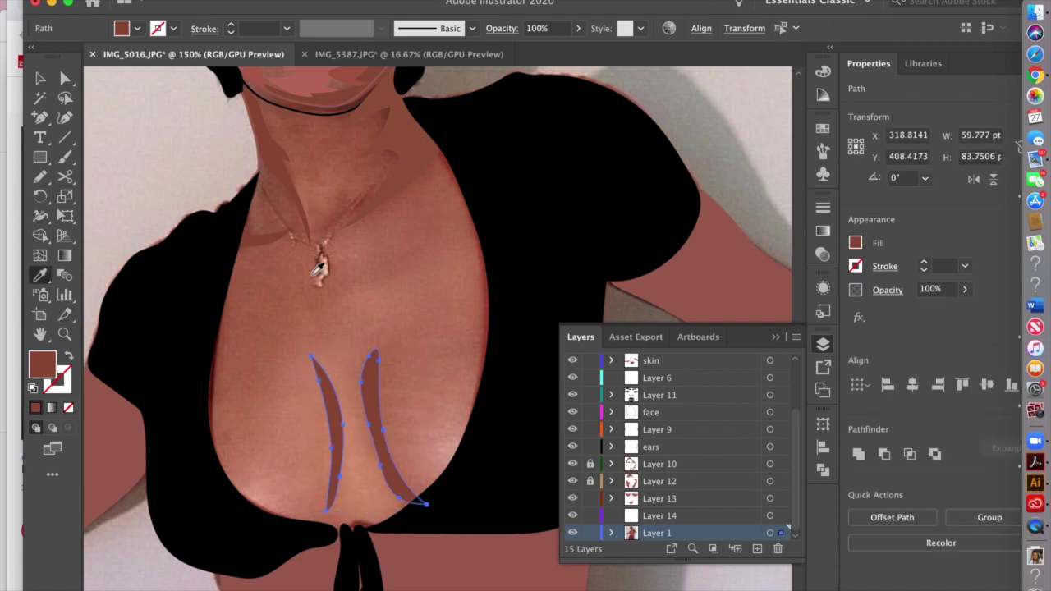
{"action": "scroll", "coordinate": [317, 271], "scroll_direction": "up", "scroll_amount": 5}
{"action": "left_click", "coordinate": [327, 105]}
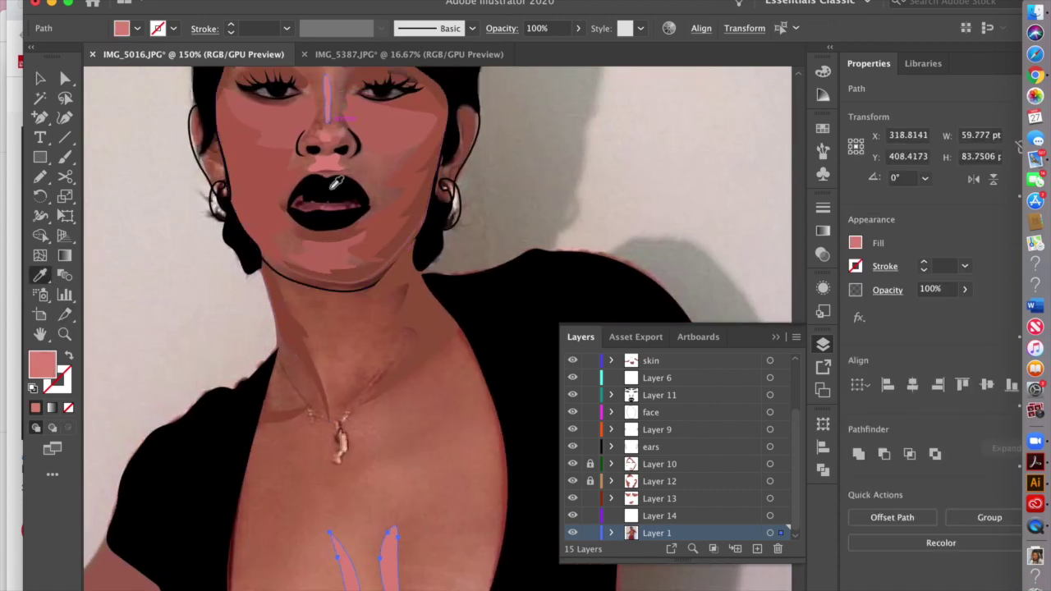
{"action": "scroll", "coordinate": [336, 184], "scroll_direction": "down", "scroll_amount": 5}
{"action": "left_click", "coordinate": [39, 77]}
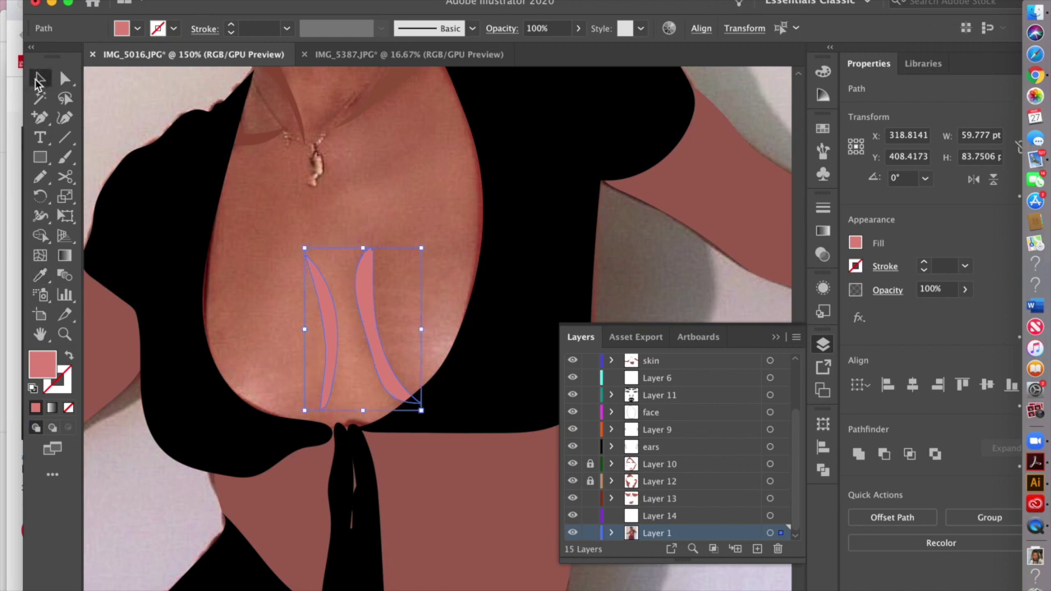
{"action": "left_click", "coordinate": [306, 174]}
{"action": "scroll", "coordinate": [333, 238], "scroll_direction": "down", "scroll_amount": 3}
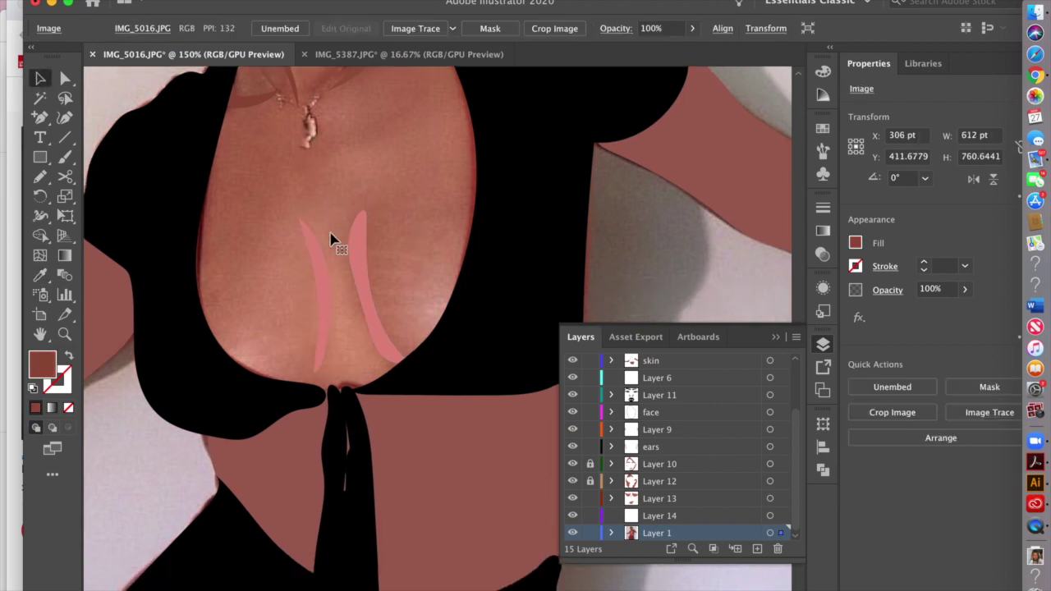
{"action": "left_click", "coordinate": [187, 211]}
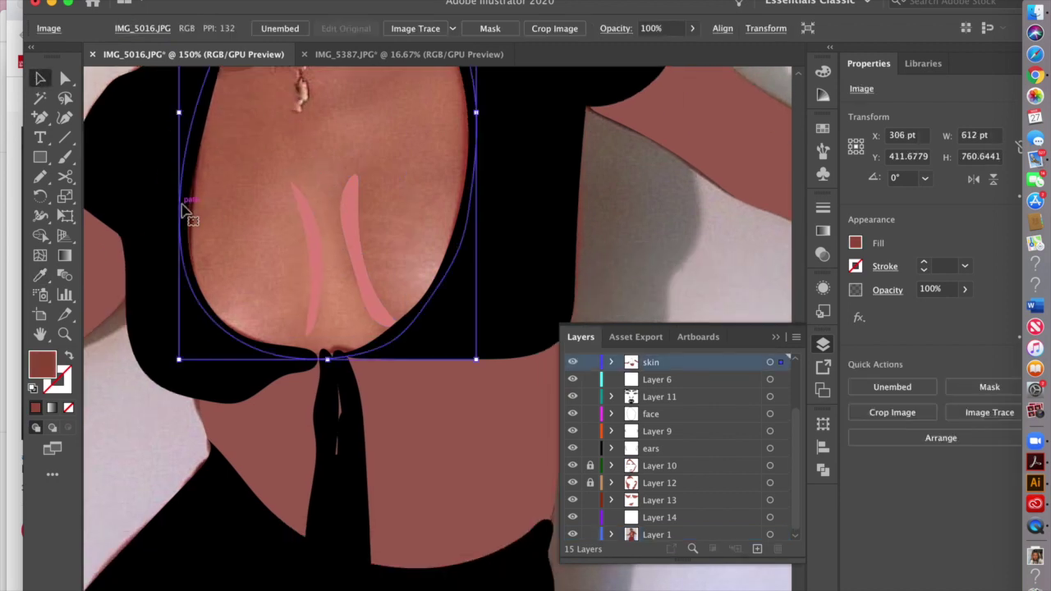
{"action": "left_click", "coordinate": [69, 356]}
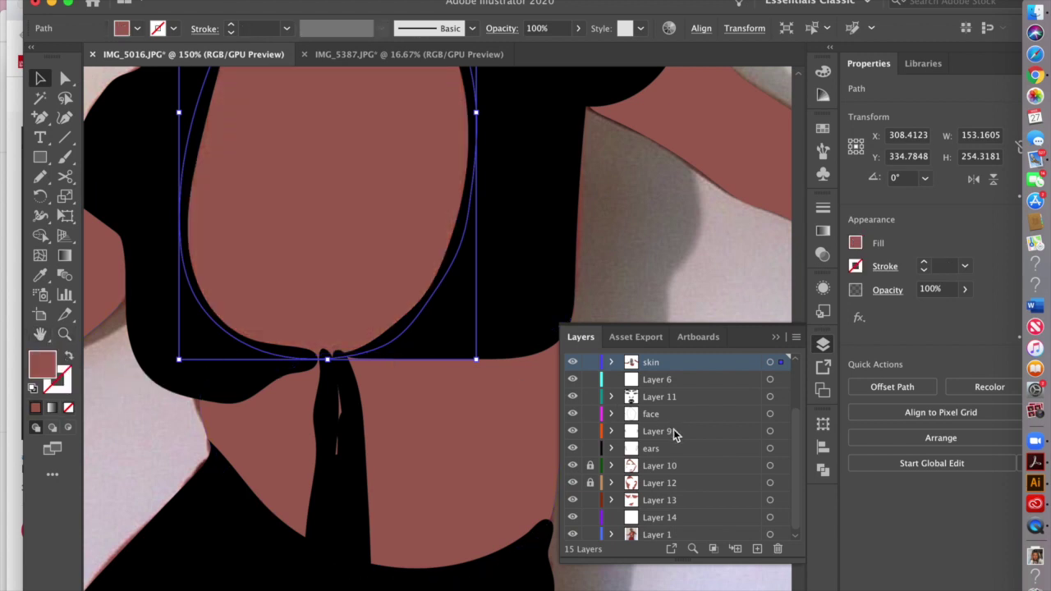
{"action": "scroll", "coordinate": [673, 431], "scroll_direction": "up", "scroll_amount": 2}
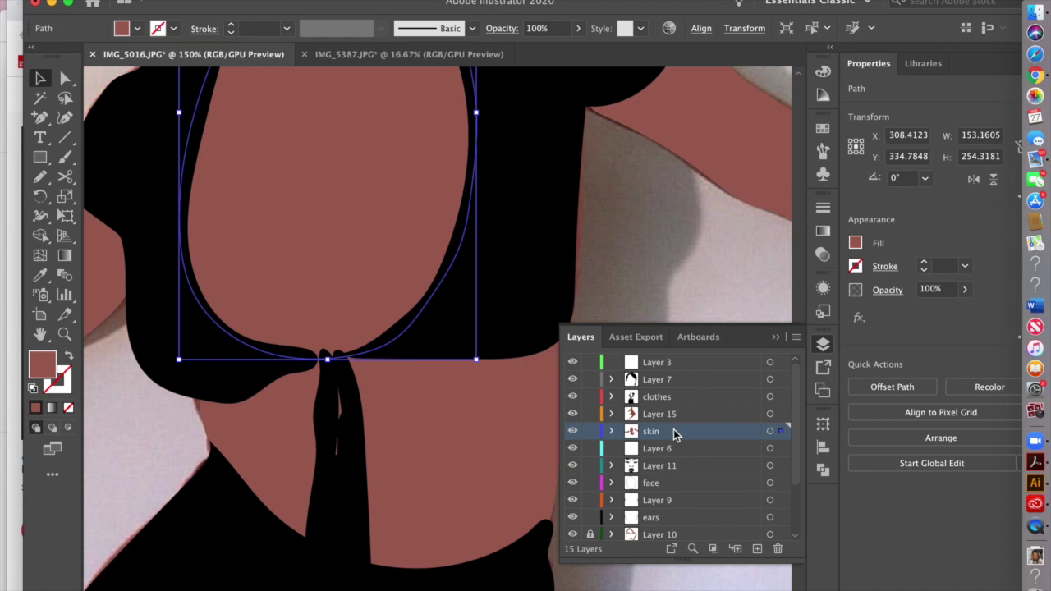
{"action": "key", "text": "shift+x"}
- Cut the two pink chest highlights and paste them in place on Layer 15
{"action": "left_click", "coordinate": [371, 288]}
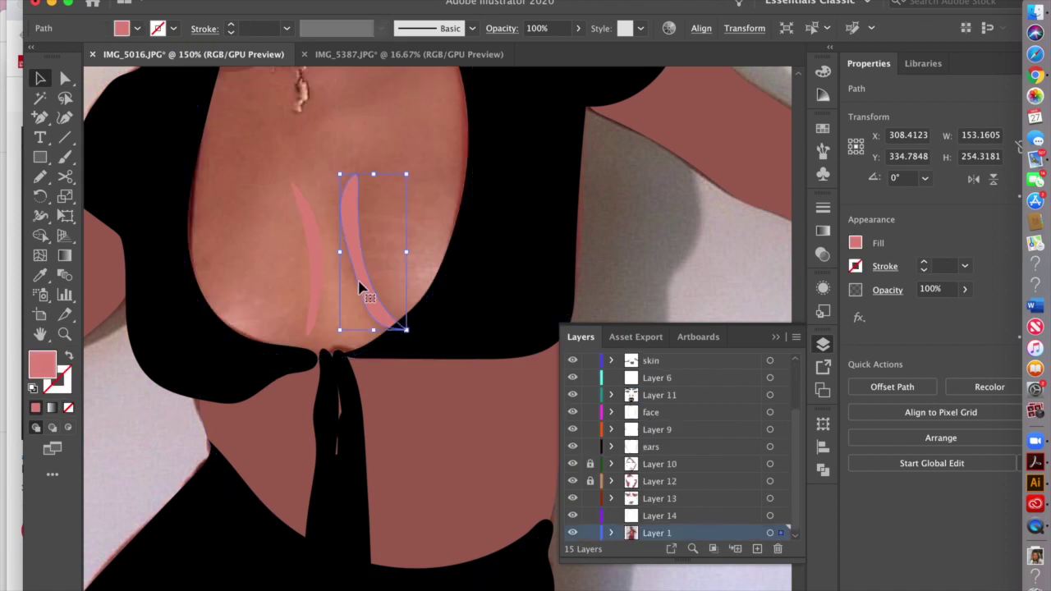
{"action": "left_click", "coordinate": [317, 288], "text": "shift"}
{"action": "scroll", "coordinate": [318, 289], "scroll_direction": "up", "scroll_amount": 3}
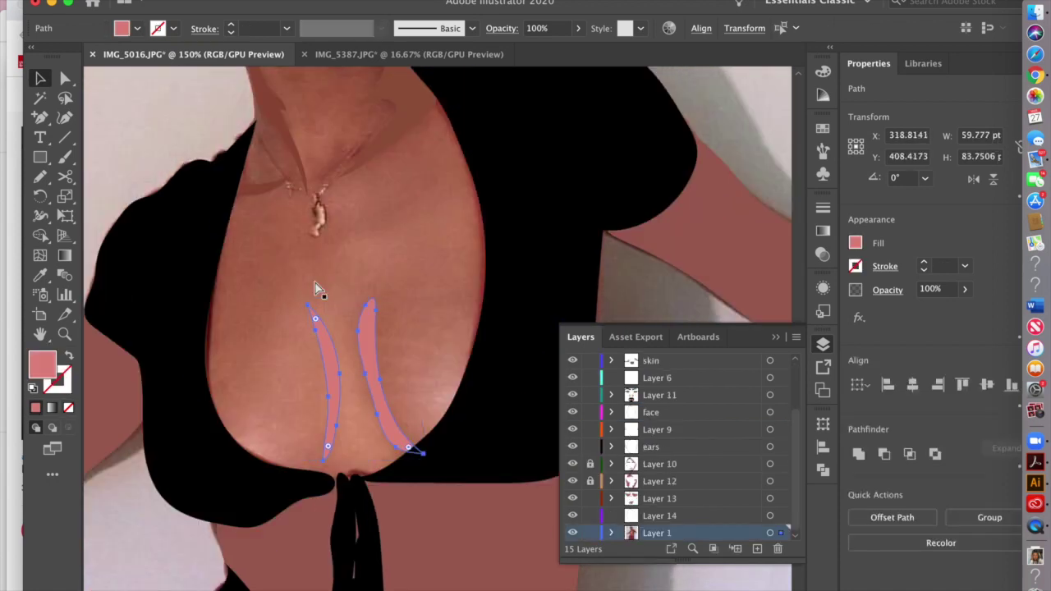
{"action": "key", "text": "Delete"}
{"action": "scroll", "coordinate": [674, 379], "scroll_direction": "up", "scroll_amount": 2}
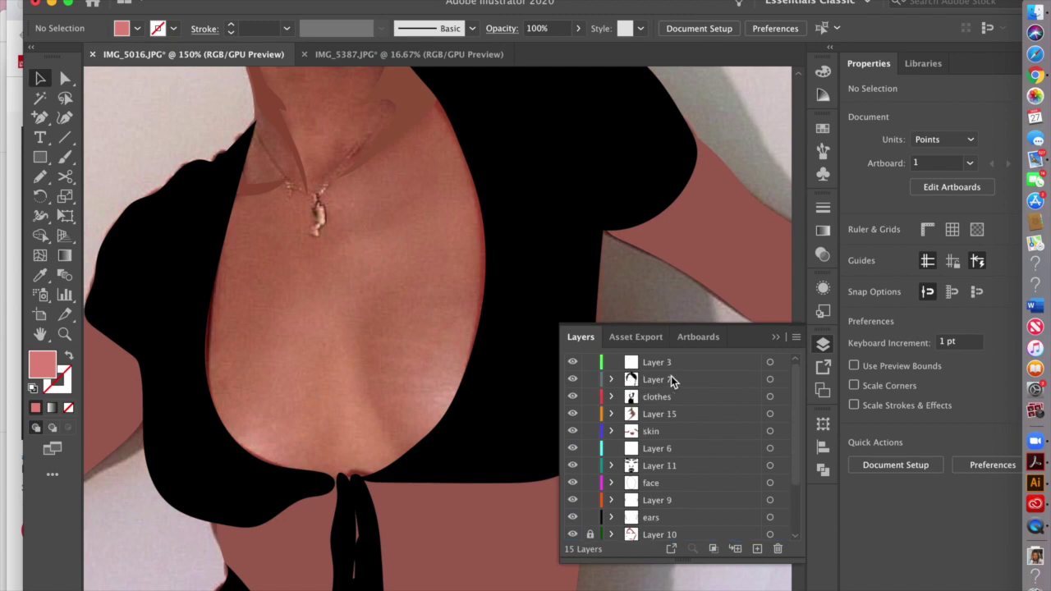
{"action": "left_click", "coordinate": [657, 414]}
{"action": "left_click", "coordinate": [195, 4]}
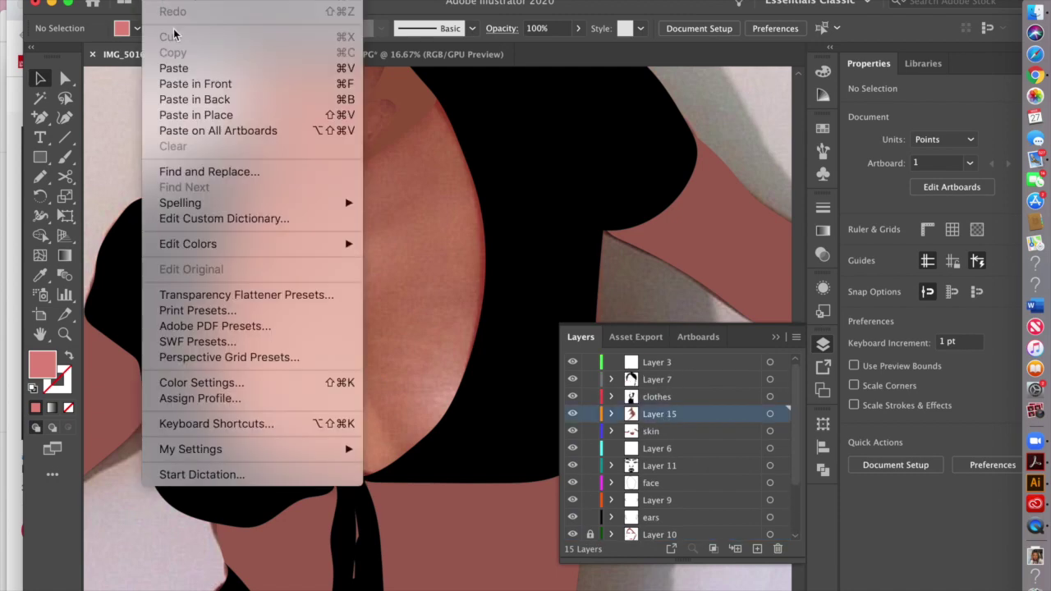
{"action": "left_click", "coordinate": [192, 113]}
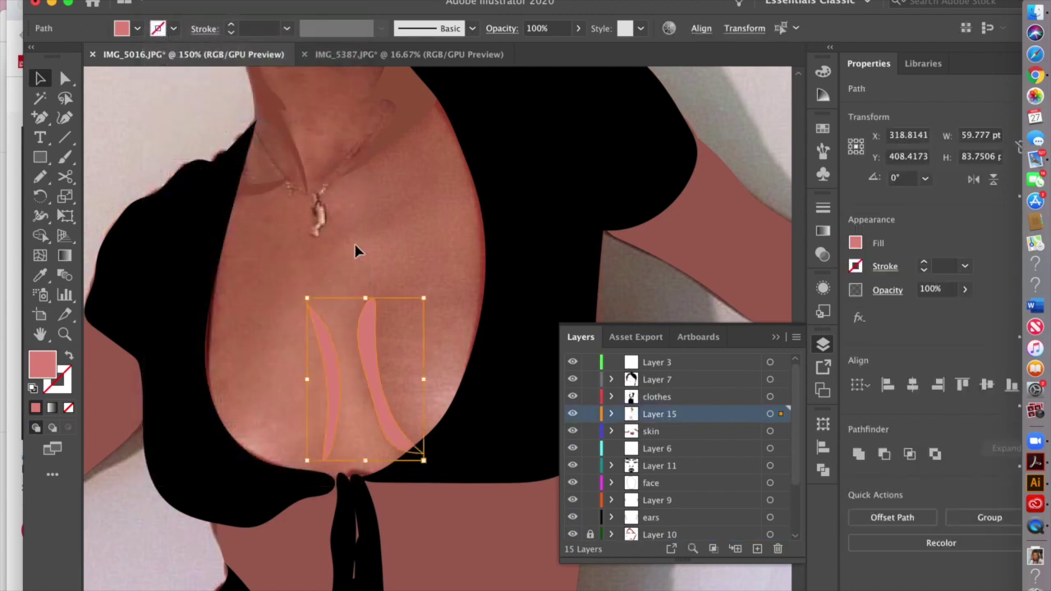
- Cut the left-hand neck and collarbone shadows and paste them in place on Layer 15
{"action": "left_click", "coordinate": [276, 183]}
{"action": "left_click", "coordinate": [289, 150], "text": "shift"}
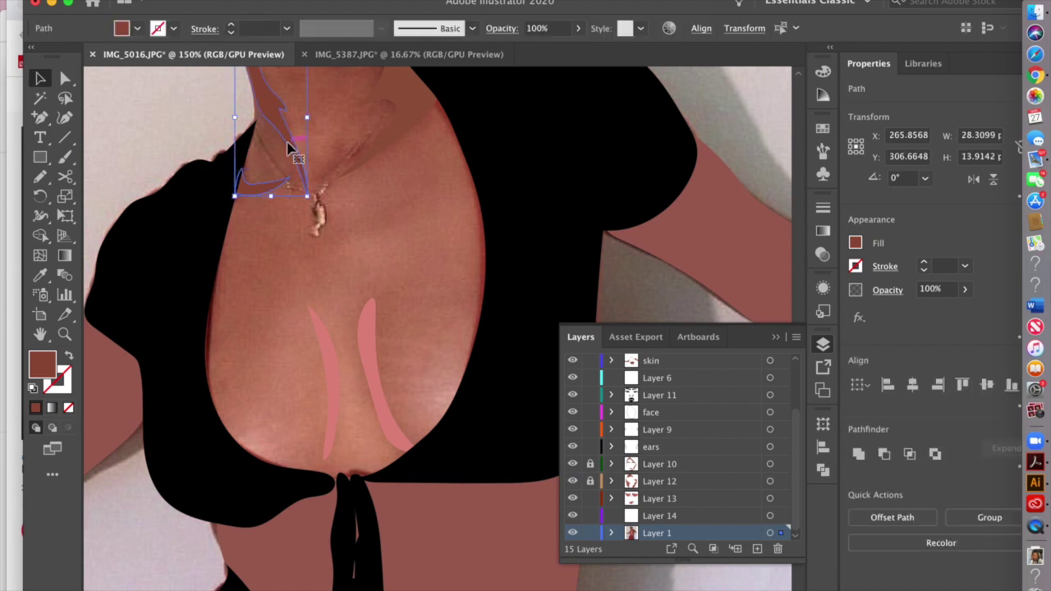
{"action": "key", "text": "shift+super+a"}
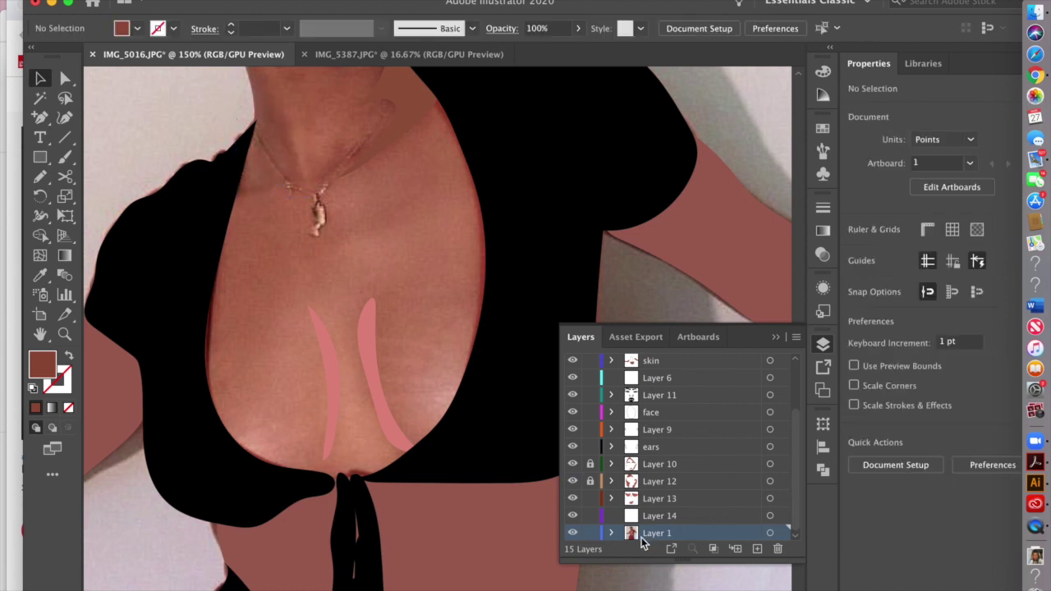
{"action": "scroll", "coordinate": [681, 410], "scroll_direction": "up", "scroll_amount": 3}
{"action": "left_click", "coordinate": [664, 415]}
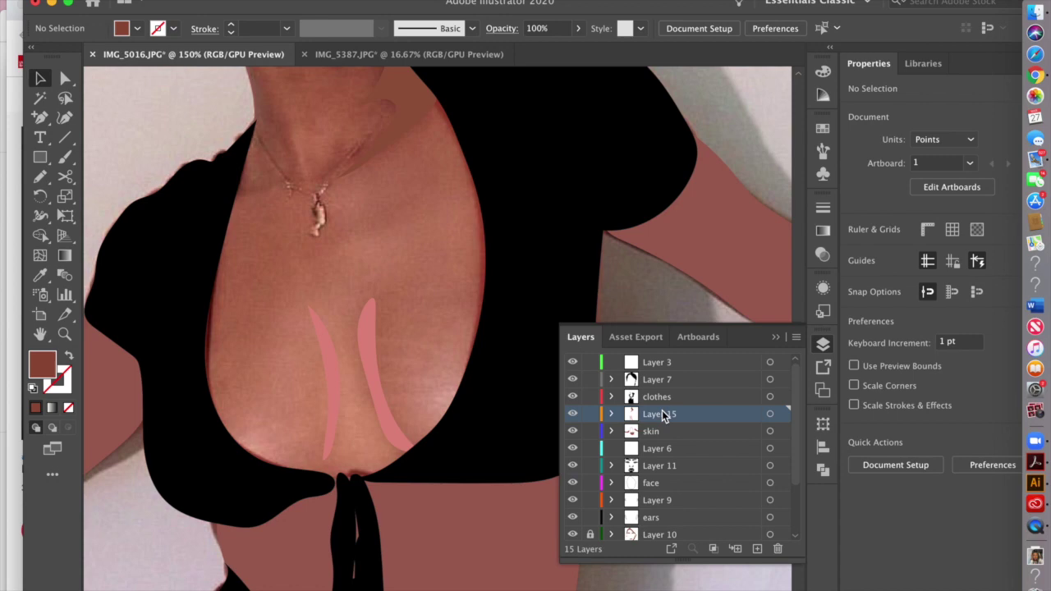
{"action": "left_click", "coordinate": [156, 2]}
{"action": "left_click", "coordinate": [201, 113]}
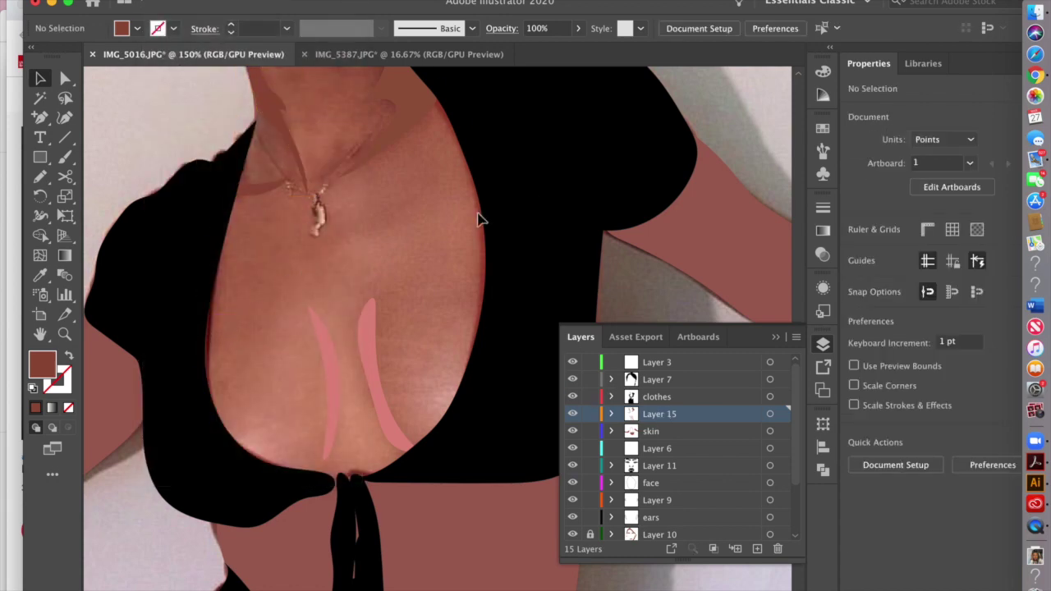
- Swap the stroke and fill of the neck and chest skin shape to make it solid again beneath the shading
{"action": "left_click", "coordinate": [480, 217]}
{"action": "left_click", "coordinate": [69, 355]}
{"action": "left_click", "coordinate": [110, 175]}
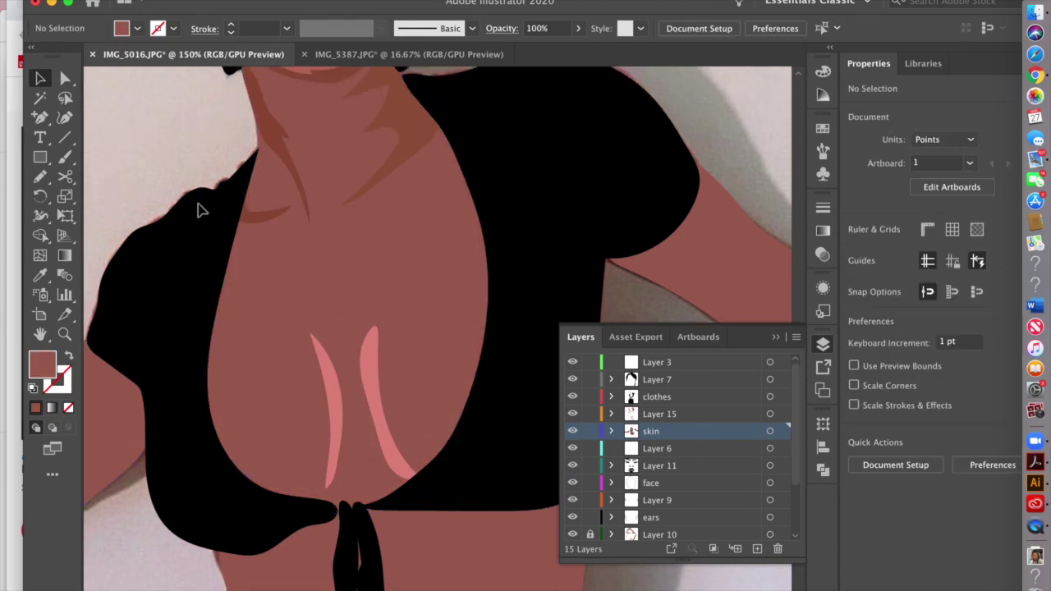
{"action": "scroll", "coordinate": [200, 211], "scroll_direction": "down", "scroll_amount": 3}
{"action": "scroll", "coordinate": [200, 211], "scroll_direction": "left", "scroll_amount": 3}
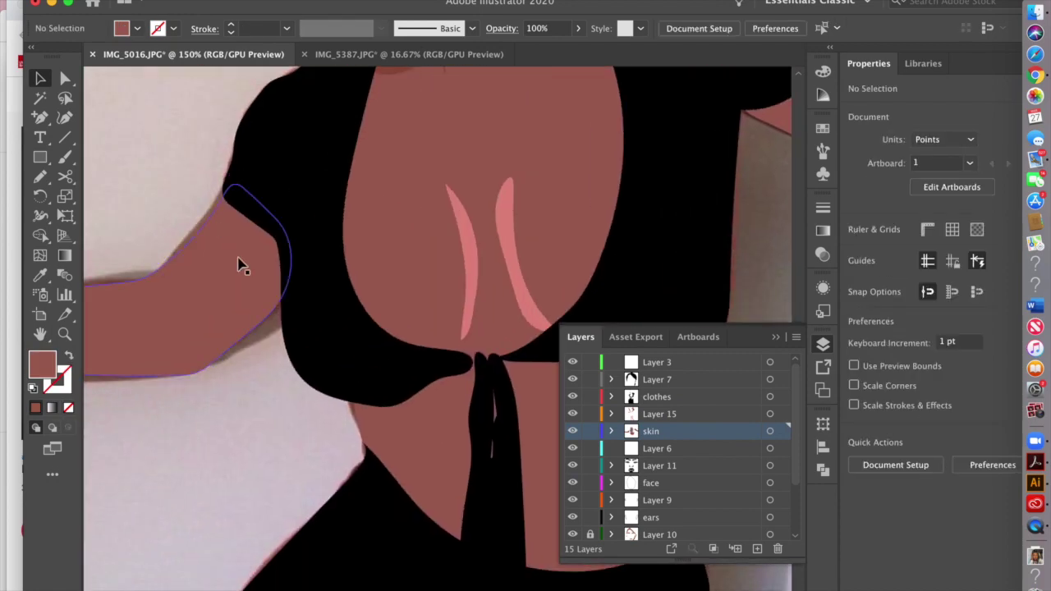
- Swap the fill and stroke of the left-hand arm's skin shape so the photo shows through its outline
{"action": "left_click", "coordinate": [239, 308]}
{"action": "scroll", "coordinate": [244, 307], "scroll_direction": "left", "scroll_amount": 5}
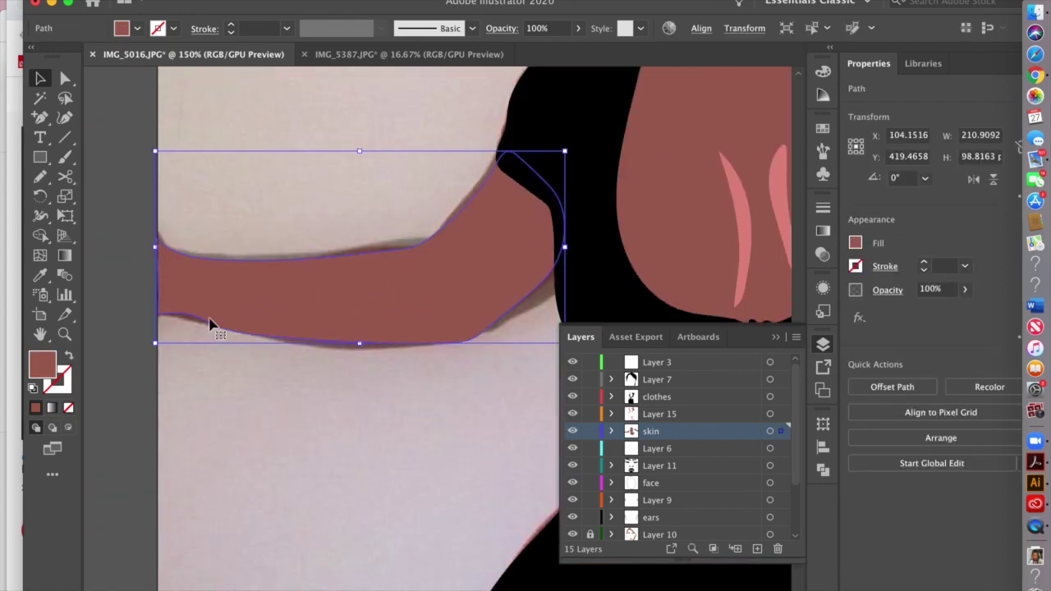
{"action": "left_click", "coordinate": [70, 358]}
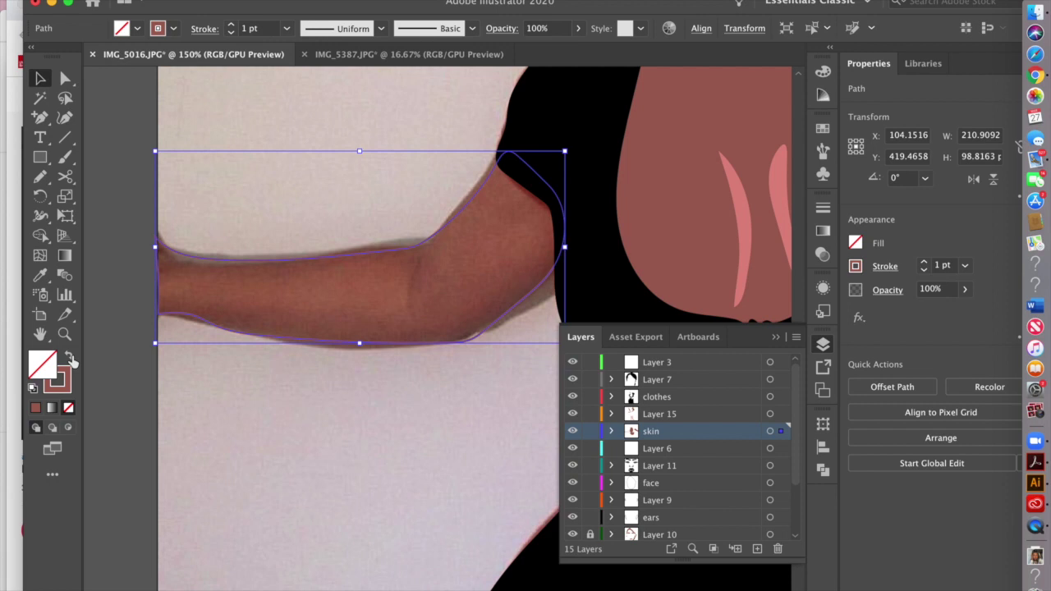
{"action": "left_click", "coordinate": [94, 362]}
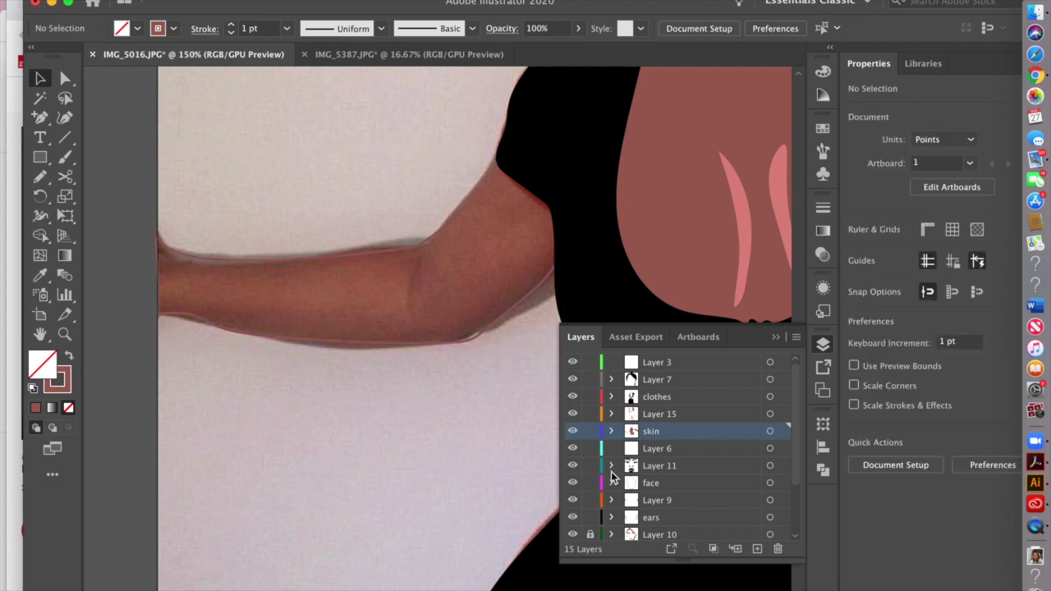
- Sketch a closed, jagged shadow shape along the underside of the left-hand arm on Layer 15 with the Pencil tool
{"action": "left_click", "coordinate": [692, 417]}
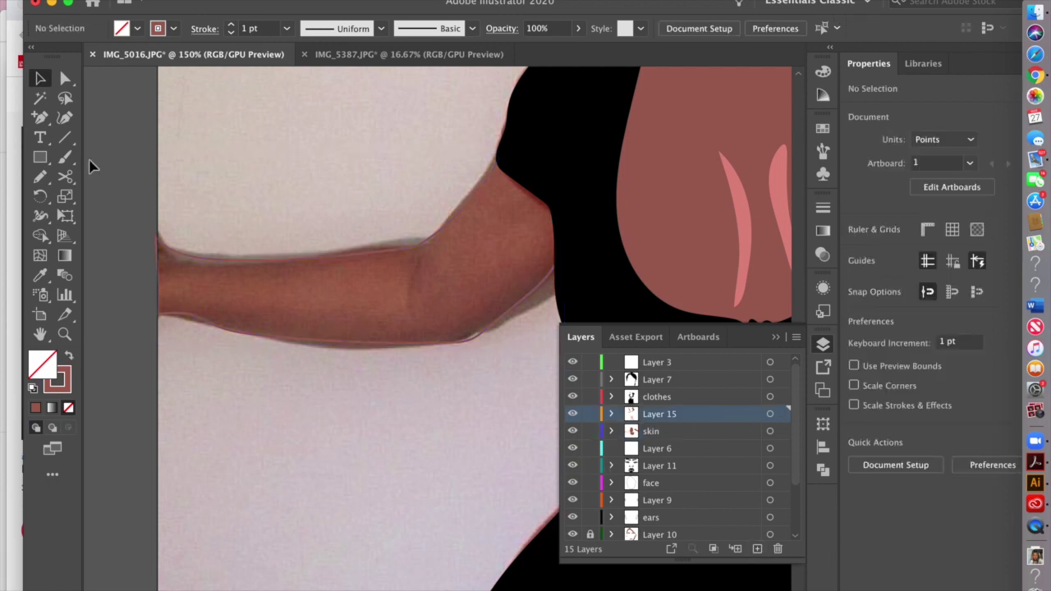
{"action": "left_click", "coordinate": [39, 176]}
{"action": "scroll", "coordinate": [370, 273], "scroll_direction": "left", "scroll_amount": 3}
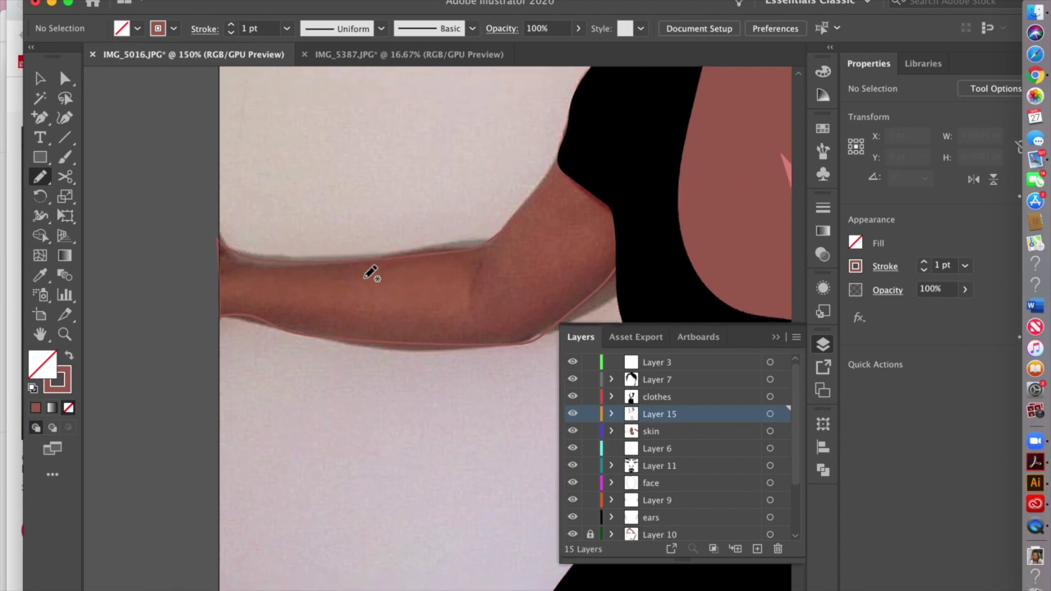
{"action": "scroll", "coordinate": [370, 273], "scroll_direction": "right", "scroll_amount": 2}
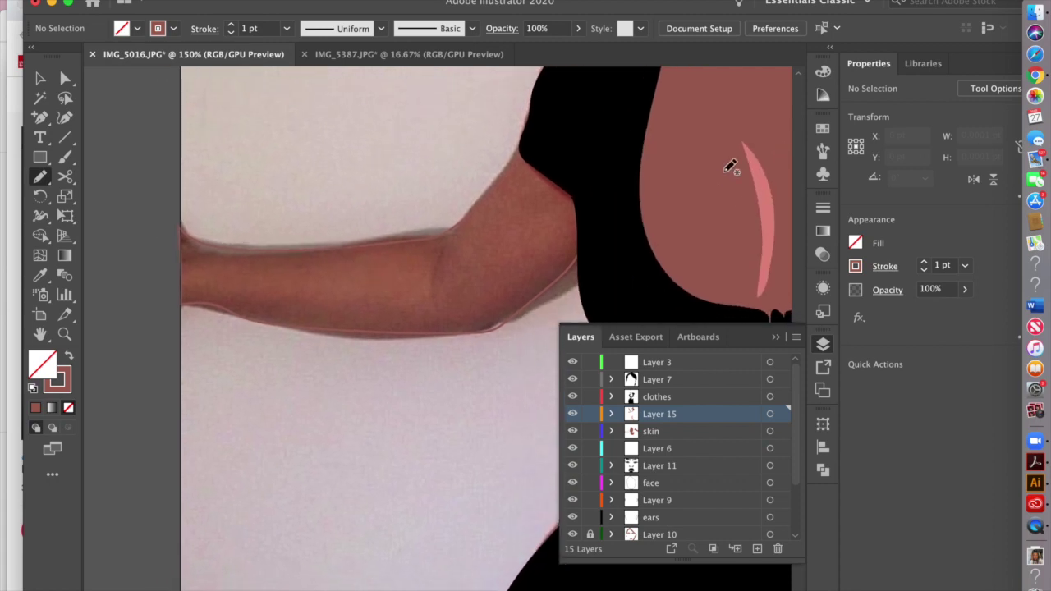
{"action": "left_click_drag", "start_coordinate": [555, 254], "coordinate": [516, 271]}
{"action": "left_click_drag", "start_coordinate": [361, 300], "coordinate": [259, 287]}
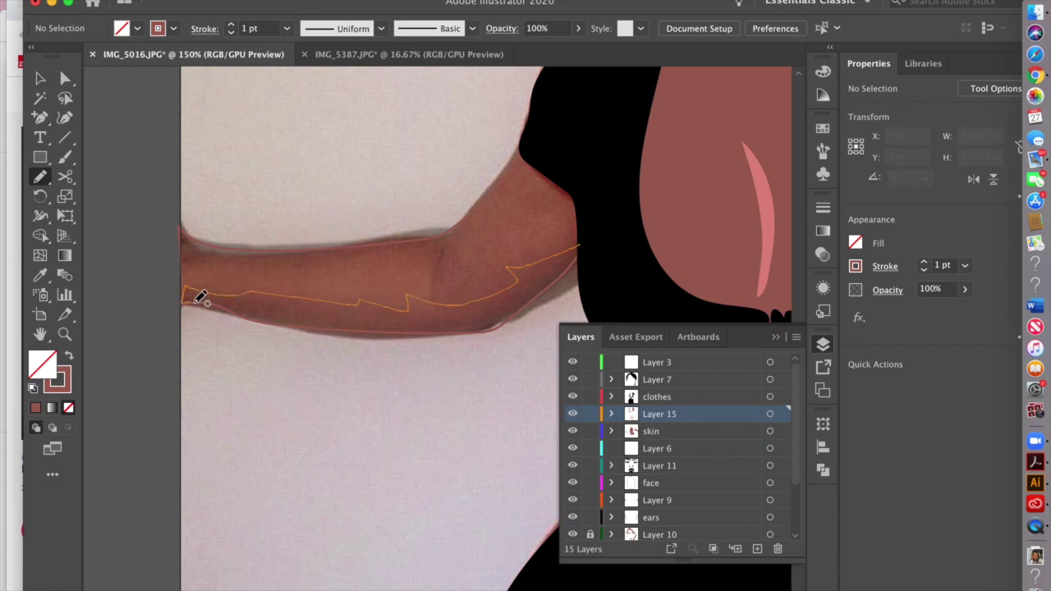
{"action": "left_click_drag", "start_coordinate": [243, 314], "coordinate": [308, 328]}
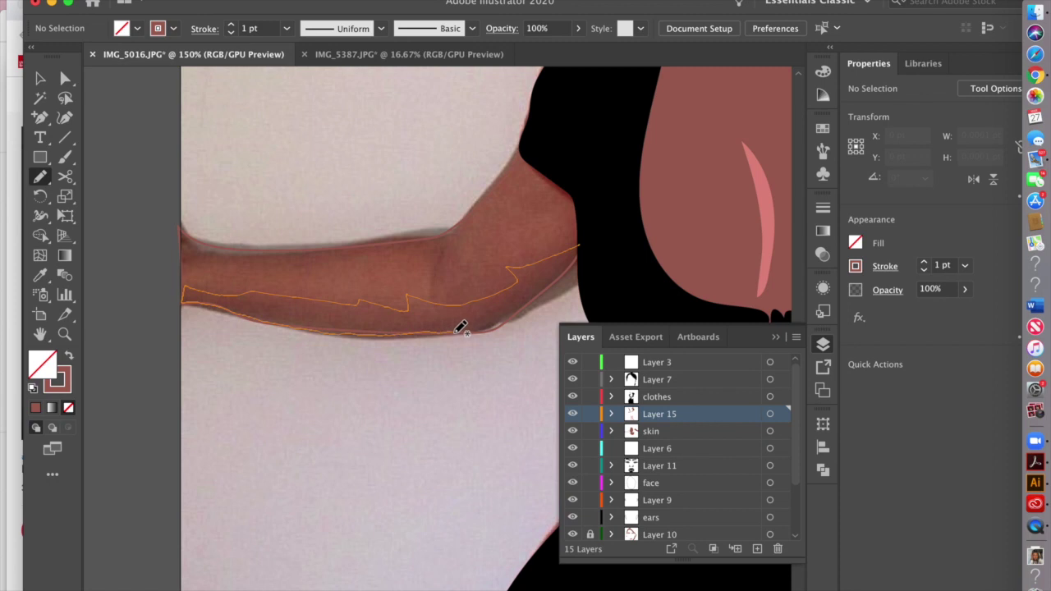
{"action": "left_click_drag", "start_coordinate": [561, 281], "coordinate": [579, 242]}
{"action": "key", "text": "v"}
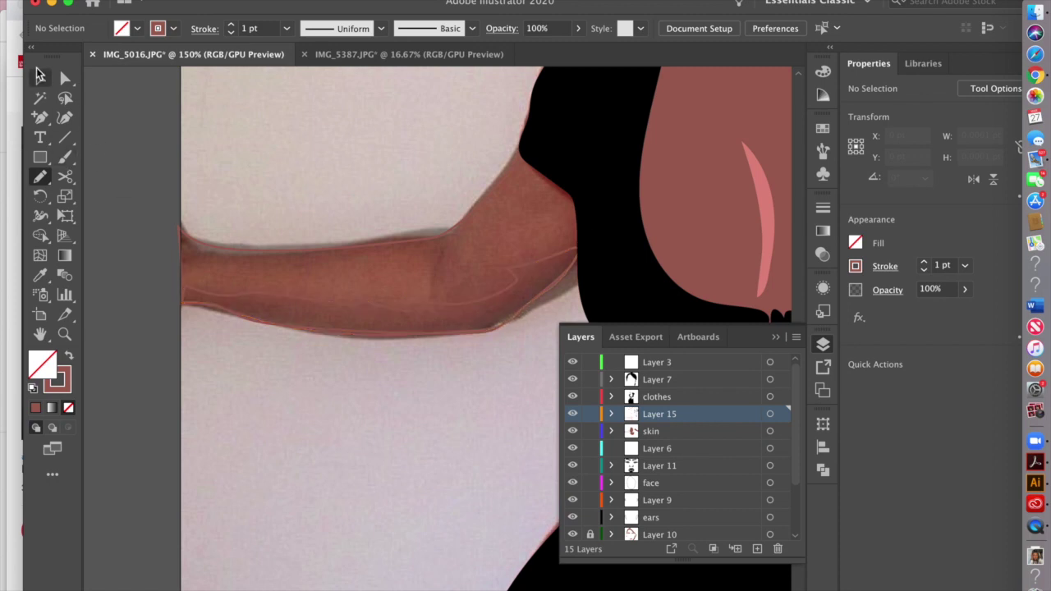
- Fill the left-hand arm's shadow shape with the brown sampled from the neck shadow
{"action": "left_click", "coordinate": [305, 302]}
{"action": "left_click", "coordinate": [40, 275]}
{"action": "scroll", "coordinate": [410, 329], "scroll_direction": "up", "scroll_amount": 3}
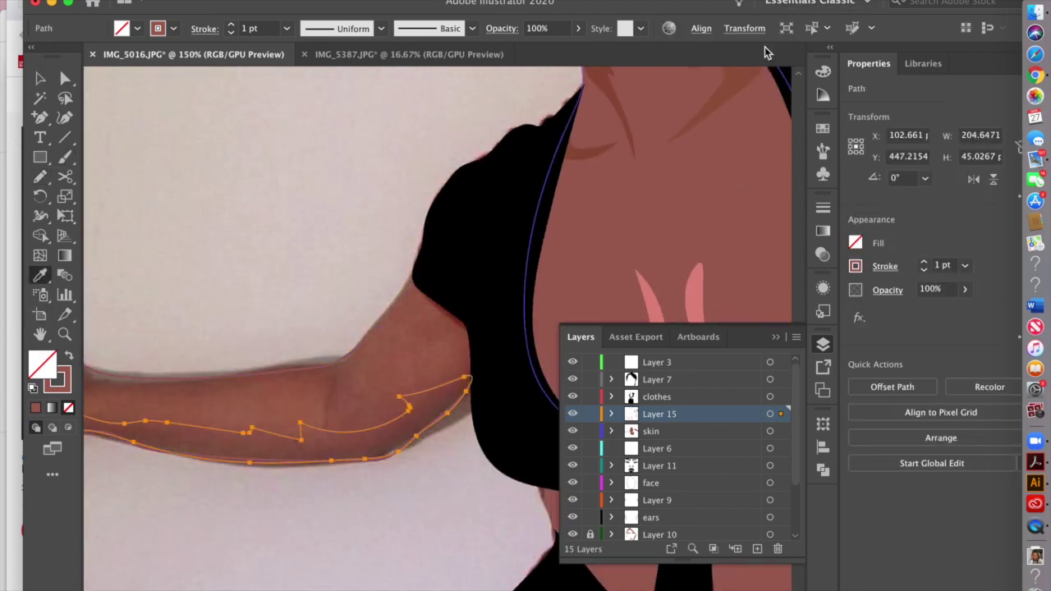
{"action": "left_click", "coordinate": [247, 410]}
{"action": "key", "text": "v"}
{"action": "left_click", "coordinate": [132, 147]}
{"action": "key", "text": "super+minus"}
{"action": "key", "text": "super+minus"}
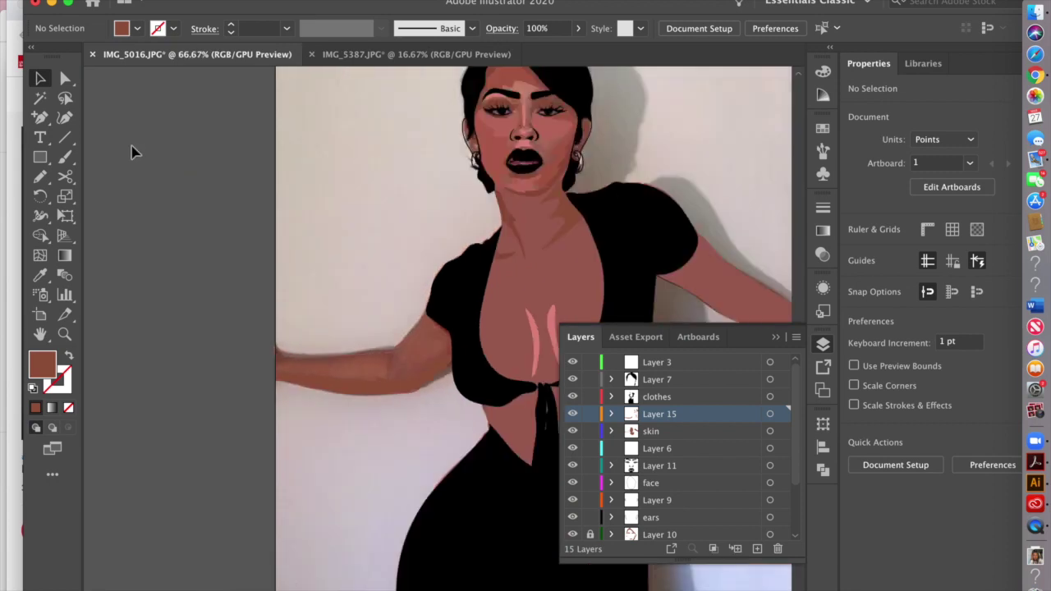
- Swap the fill and stroke of the right-hand arm's skin shape to reveal the photo beneath
{"action": "key", "text": "F7"}
{"action": "left_click", "coordinate": [709, 285]}
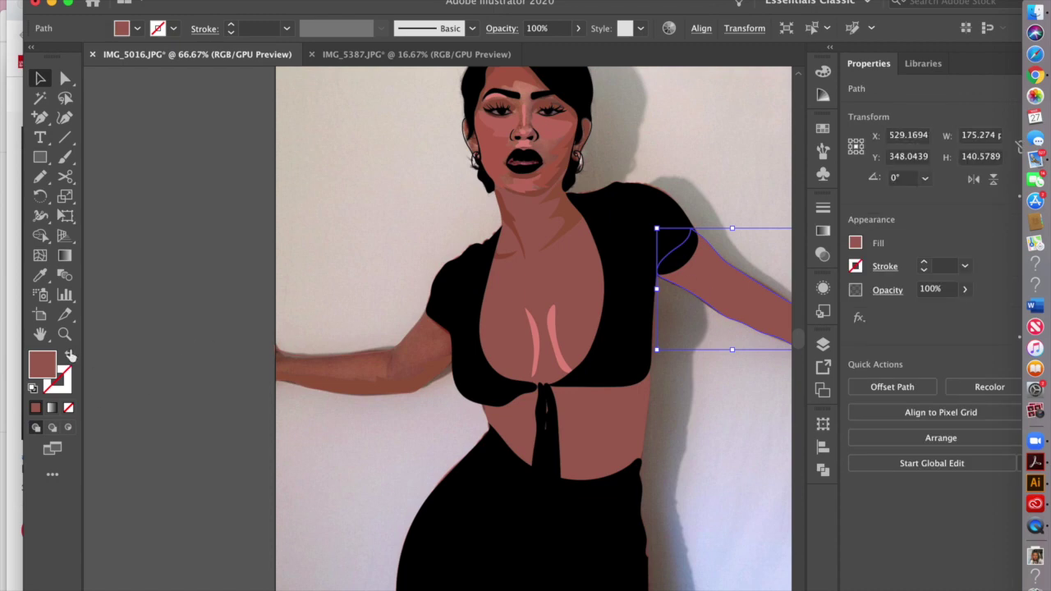
{"action": "left_click", "coordinate": [69, 354]}
{"action": "scroll", "coordinate": [544, 298], "scroll_direction": "right", "scroll_amount": 6}
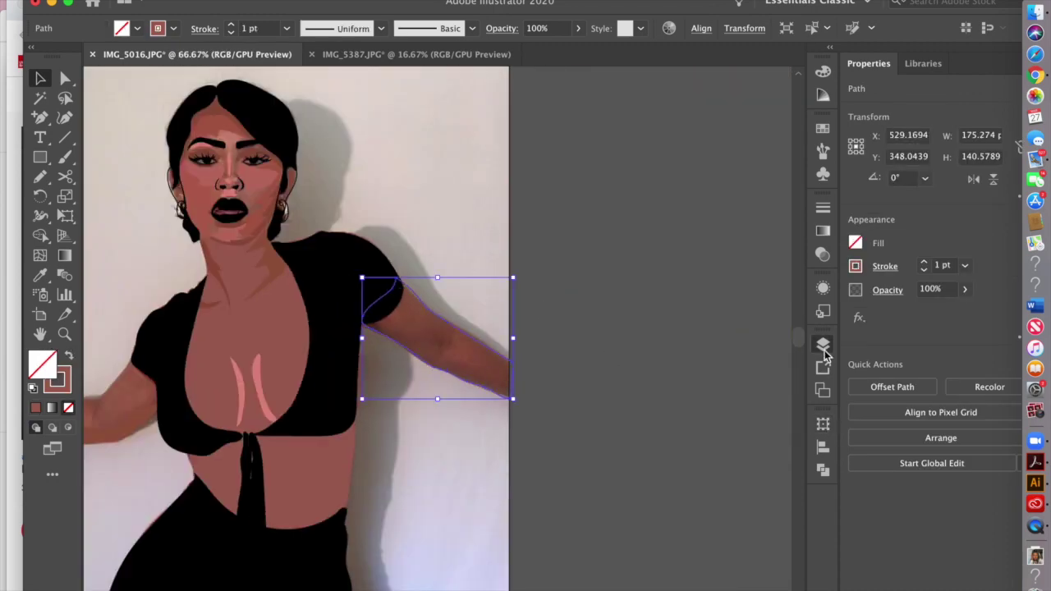
{"action": "left_click", "coordinate": [823, 346]}
{"action": "left_click", "coordinate": [39, 178]}
{"action": "key", "text": "super+equal"}
{"action": "key", "text": "super+equal"}
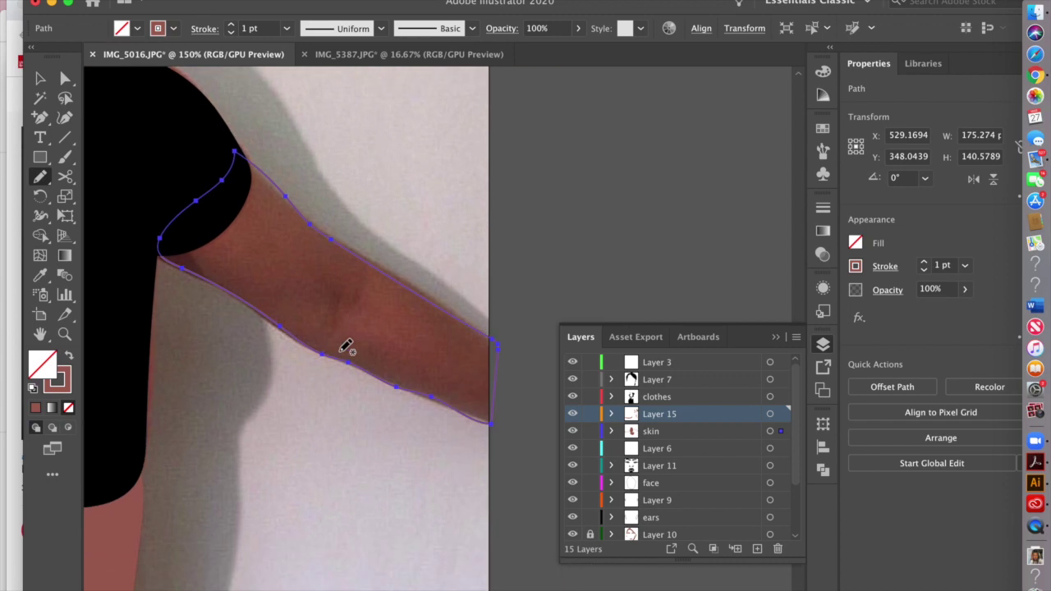
{"action": "mouse_move", "coordinate": [199, 256]}
{"action": "left_mouse_down"}
{"action": "mouse_move", "coordinate": [415, 365]}
{"action": "mouse_move", "coordinate": [392, 287]}
{"action": "mouse_move", "coordinate": [418, 285]}
{"action": "left_mouse_up"}
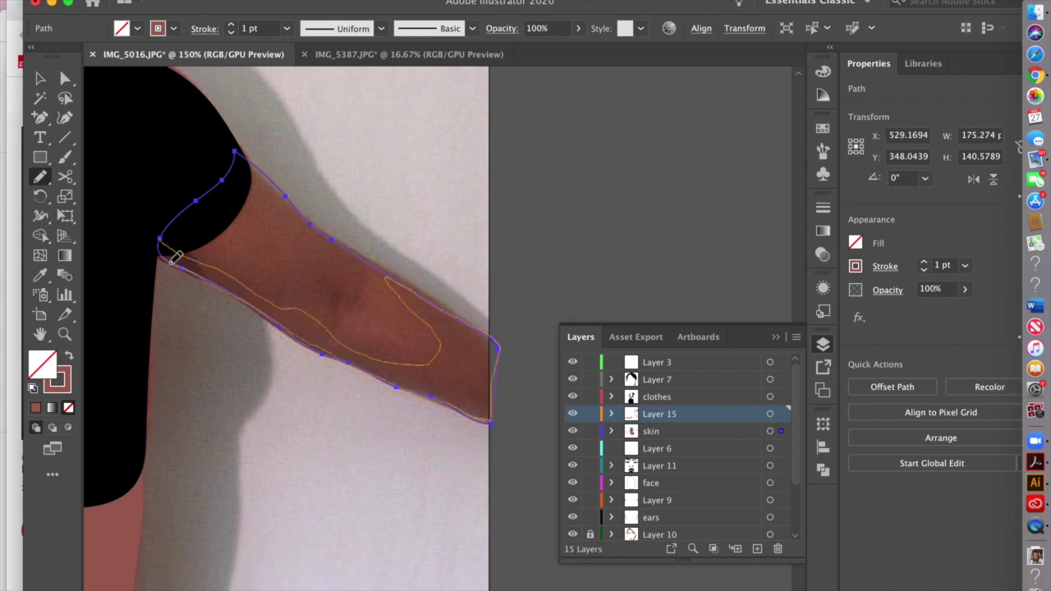
{"action": "left_click_drag", "start_coordinate": [177, 264], "coordinate": [177, 264]}
{"action": "key", "text": "v"}
{"action": "left_click", "coordinate": [434, 335]}
- Sketch a closed shadow shape along the lower side of the right-hand arm on Layer 15 with the Pencil tool
{"action": "left_click", "coordinate": [673, 415]}
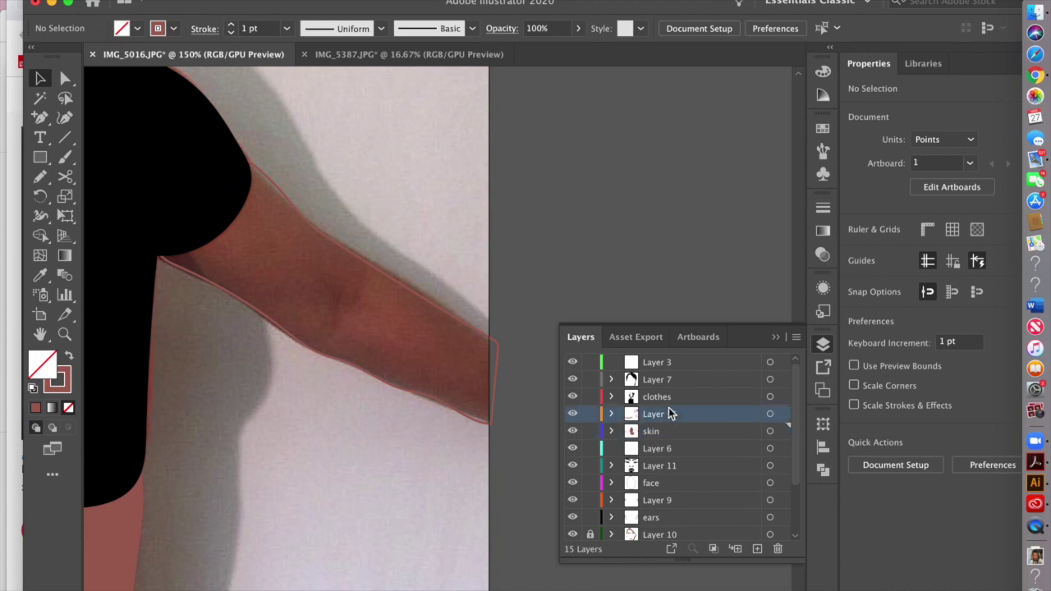
{"action": "left_click", "coordinate": [39, 177]}
{"action": "mouse_move", "coordinate": [172, 247]}
{"action": "left_mouse_down"}
{"action": "mouse_move", "coordinate": [332, 357]}
{"action": "mouse_move", "coordinate": [476, 421]}
{"action": "mouse_move", "coordinate": [488, 394]}
{"action": "mouse_move", "coordinate": [164, 244]}
{"action": "left_mouse_up"}
- Fill the right-hand arm's shadow shape with the brown sampled from the left-hand neck shadow
{"action": "left_click", "coordinate": [258, 277], "text": "super"}
{"action": "scroll", "coordinate": [320, 314], "scroll_direction": "up", "scroll_amount": 5}
{"action": "key", "text": "i"}
{"action": "scroll", "coordinate": [321, 314], "scroll_direction": "up", "scroll_amount": 4}
{"action": "scroll", "coordinate": [320, 314], "scroll_direction": "left", "scroll_amount": 5}
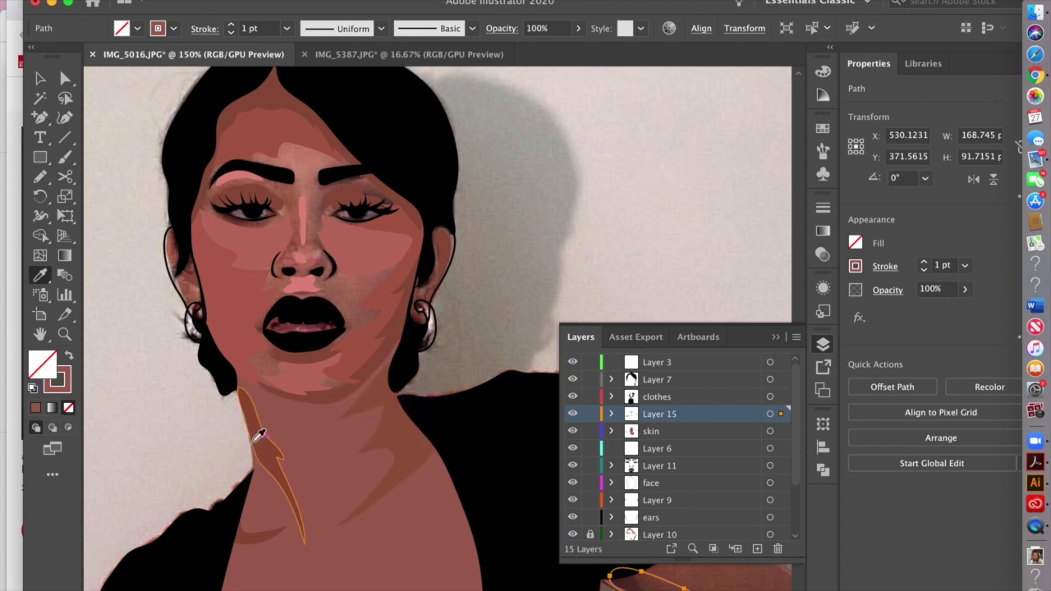
{"action": "left_click", "coordinate": [269, 434]}
{"action": "left_click", "coordinate": [40, 76]}
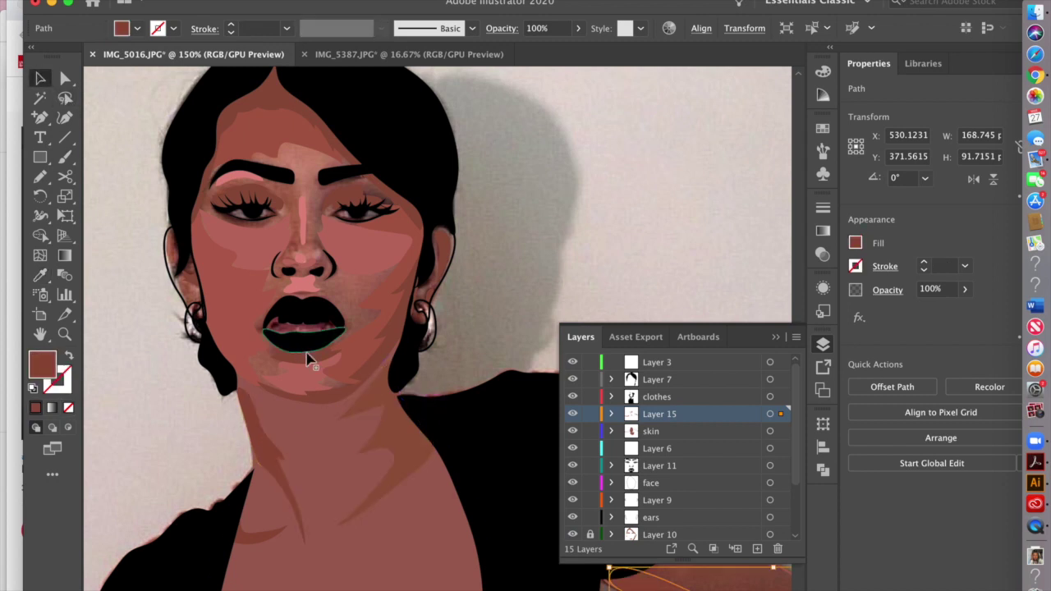
- Recolor the right-hand neck shadow with the Eyedropper to match the left-hand neck shadow
{"action": "left_click", "coordinate": [382, 436]}
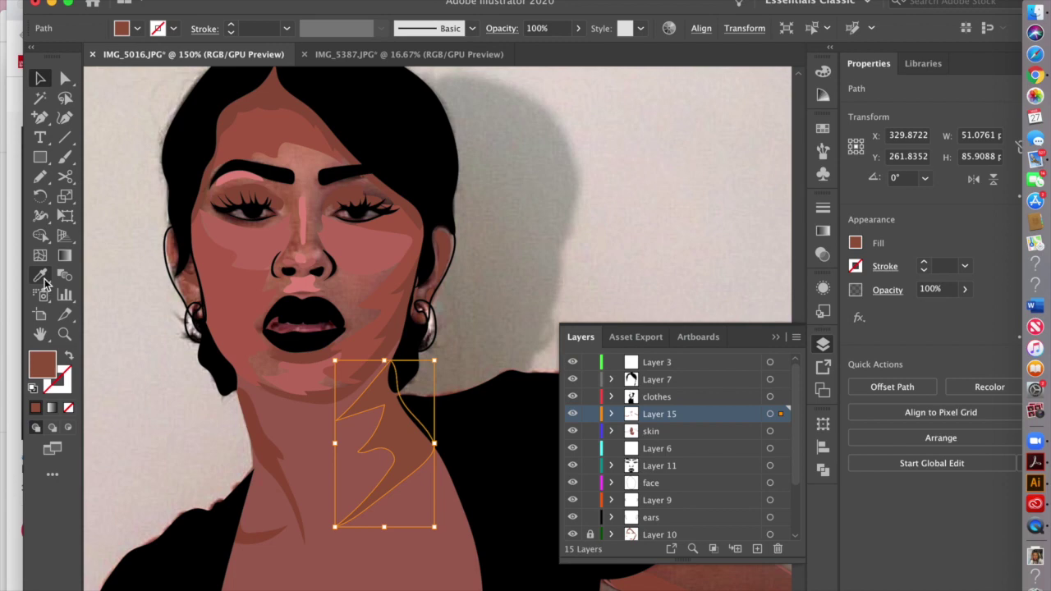
{"action": "left_click", "coordinate": [40, 275]}
{"action": "left_click", "coordinate": [40, 78]}
{"action": "left_click", "coordinate": [114, 177]}
{"action": "key", "text": "super+minus"}
{"action": "key", "text": "super+minus"}
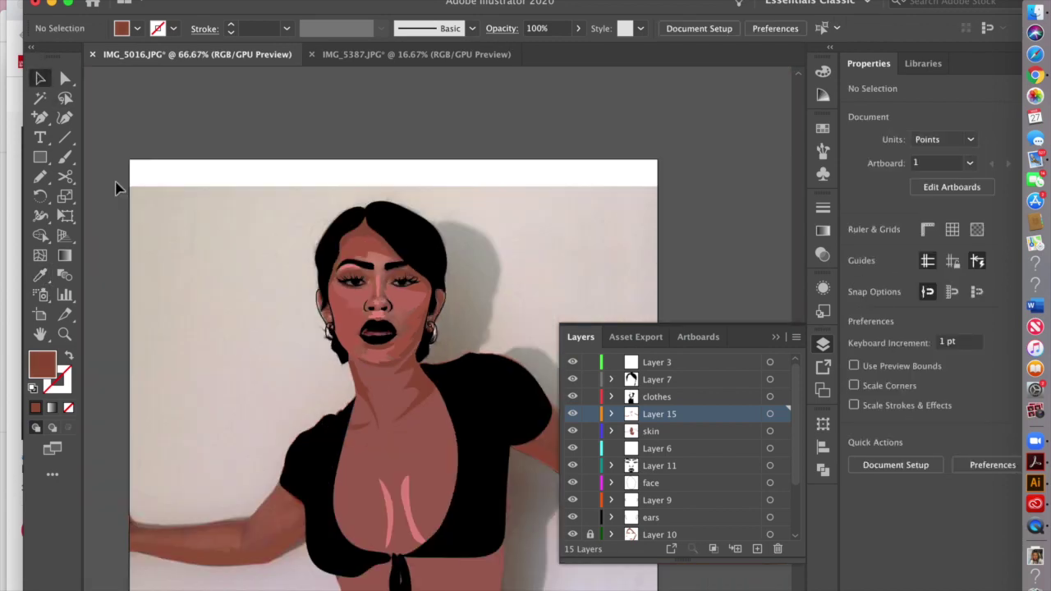
- Swap the fill and stroke of the midriff skin shape to expose the photo beneath
{"action": "scroll", "coordinate": [315, 325], "scroll_direction": "down", "scroll_amount": 5}
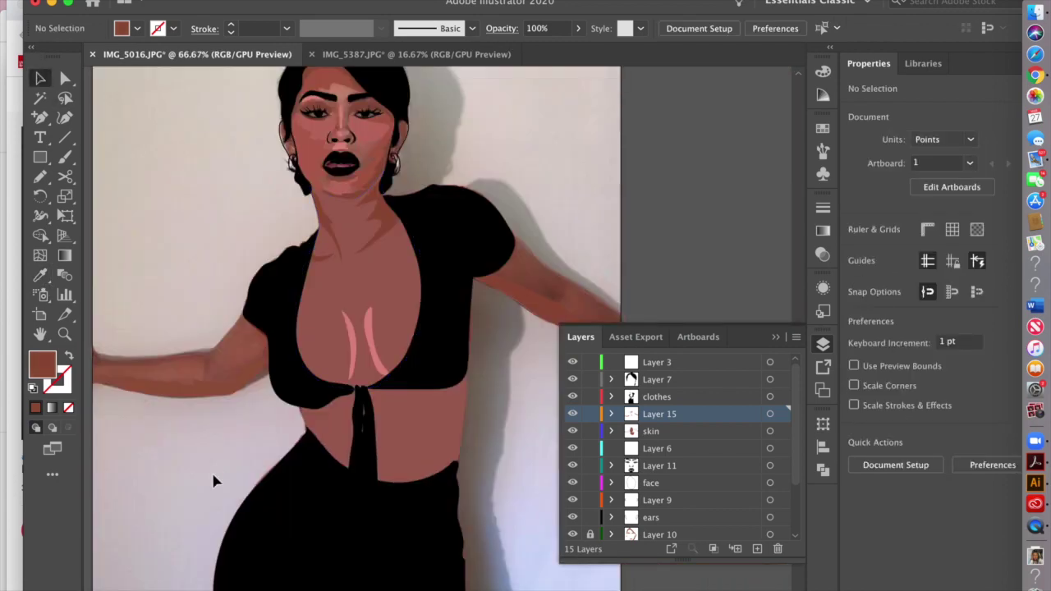
{"action": "left_click", "coordinate": [408, 473]}
{"action": "left_click", "coordinate": [69, 354]}
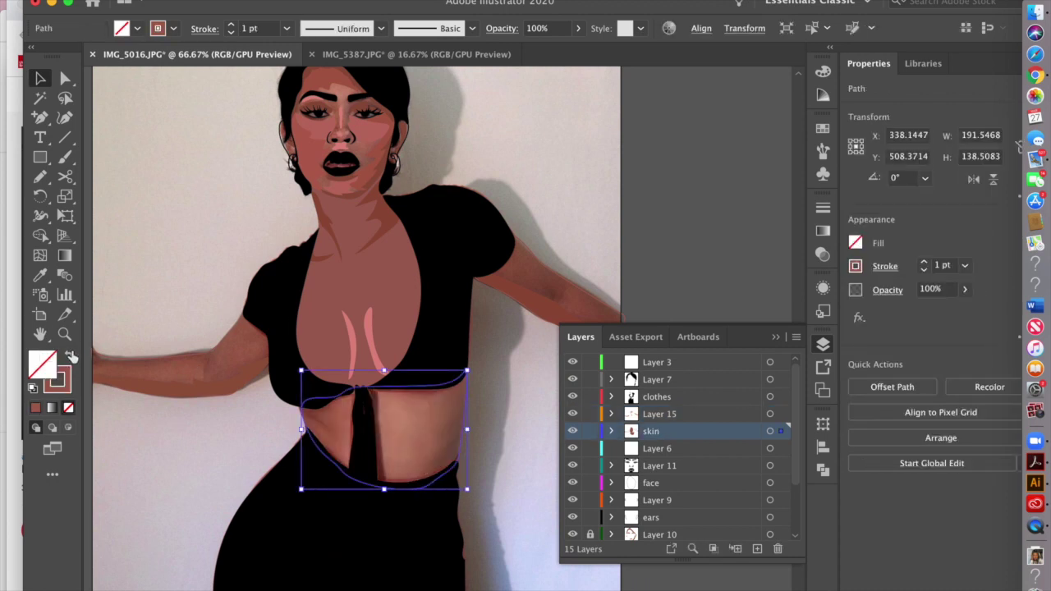
- Sketch closed, jagged shadow shapes on both sides of the bare midriff on Layer 15 with the Pencil tool
{"action": "left_click", "coordinate": [702, 414]}
{"action": "key", "text": "super+equal"}
{"action": "key", "text": "super+equal"}
{"action": "scroll", "coordinate": [458, 347], "scroll_direction": "right", "scroll_amount": 2}
{"action": "left_click", "coordinate": [620, 269]}
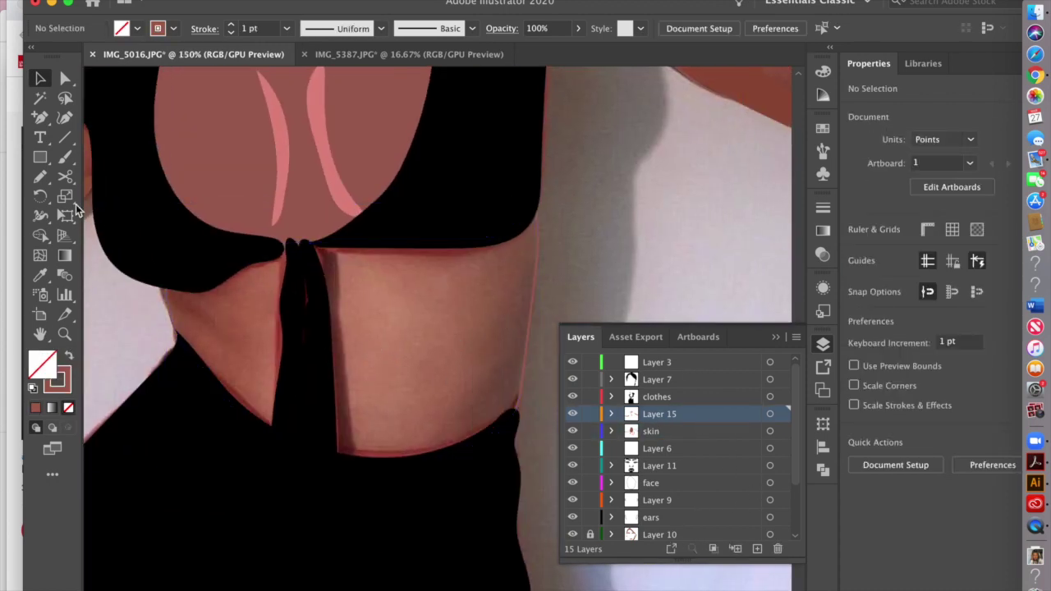
{"action": "key", "text": "n"}
{"action": "scroll", "coordinate": [411, 298], "scroll_direction": "left", "scroll_amount": 2}
{"action": "scroll", "coordinate": [411, 297], "scroll_direction": "down", "scroll_amount": 1}
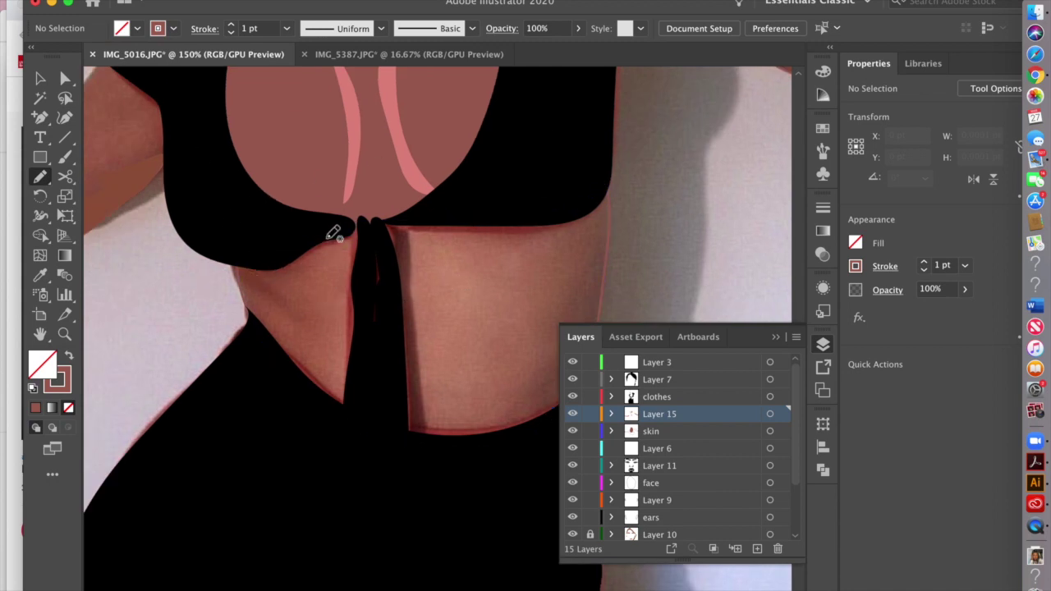
{"action": "mouse_move", "coordinate": [305, 242]}
{"action": "left_mouse_down"}
{"action": "mouse_move", "coordinate": [328, 242]}
{"action": "mouse_move", "coordinate": [305, 301]}
{"action": "mouse_move", "coordinate": [261, 293]}
{"action": "mouse_move", "coordinate": [287, 241]}
{"action": "mouse_move", "coordinate": [348, 236]}
{"action": "left_mouse_up"}
{"action": "scroll", "coordinate": [443, 234], "scroll_direction": "right", "scroll_amount": 3}
{"action": "mouse_move", "coordinate": [552, 189]}
{"action": "left_mouse_down"}
{"action": "mouse_move", "coordinate": [488, 225]}
{"action": "mouse_move", "coordinate": [516, 281]}
{"action": "mouse_move", "coordinate": [466, 332]}
{"action": "mouse_move", "coordinate": [513, 316]}
{"action": "mouse_move", "coordinate": [475, 408]}
{"action": "mouse_move", "coordinate": [525, 383]}
{"action": "mouse_move", "coordinate": [539, 329]}
{"action": "left_mouse_up"}
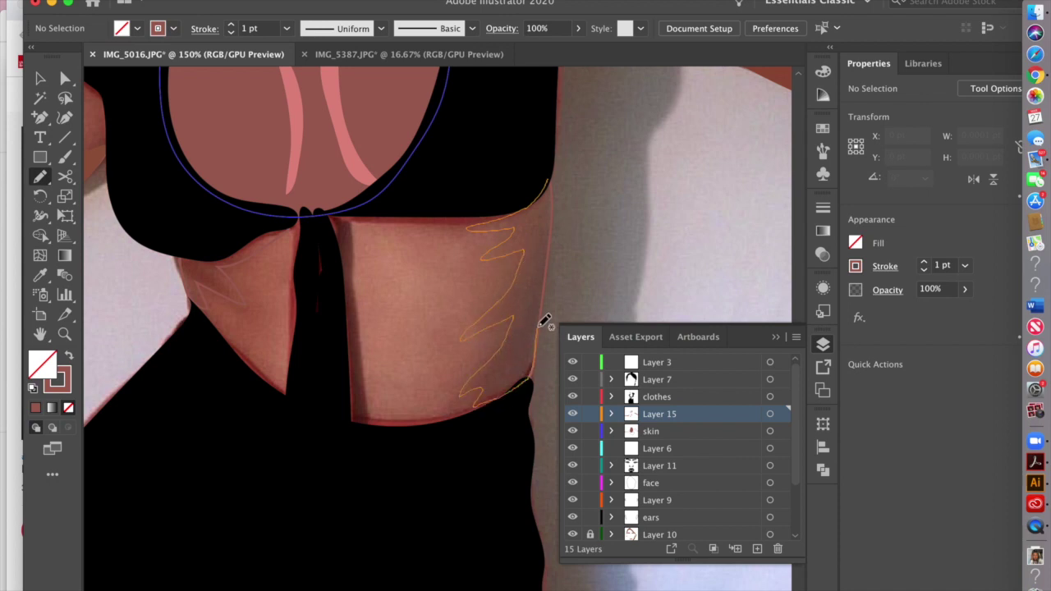
{"action": "left_click_drag", "start_coordinate": [557, 185], "coordinate": [556, 172]}
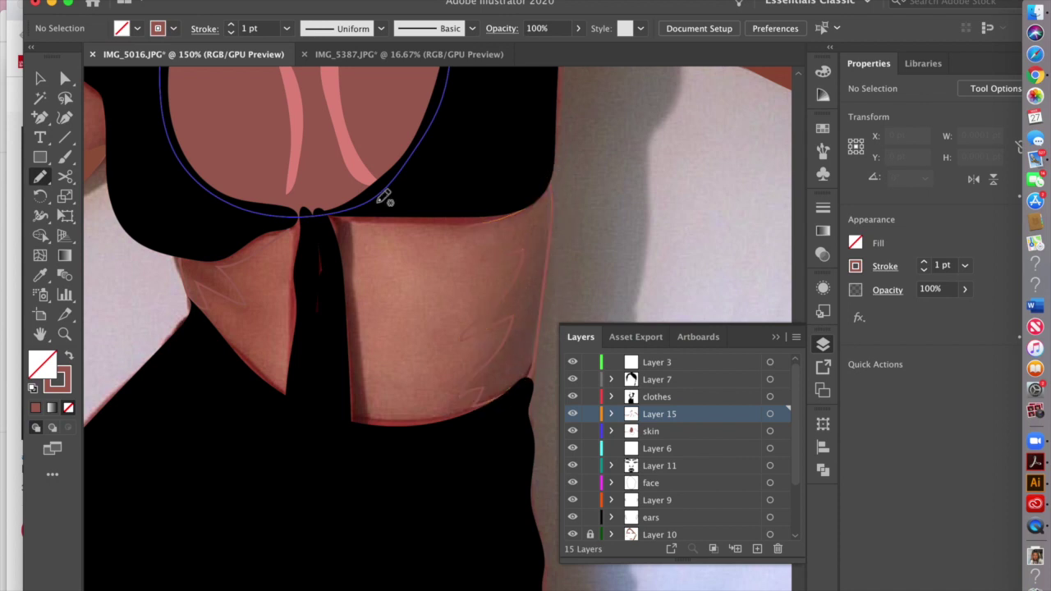
- Fill both midriff shadow shapes with the brown sampled from the left-hand arm shadow
{"action": "left_click", "coordinate": [39, 78]}
{"action": "left_click", "coordinate": [225, 288]}
{"action": "left_click", "coordinate": [506, 305], "text": "shift"}
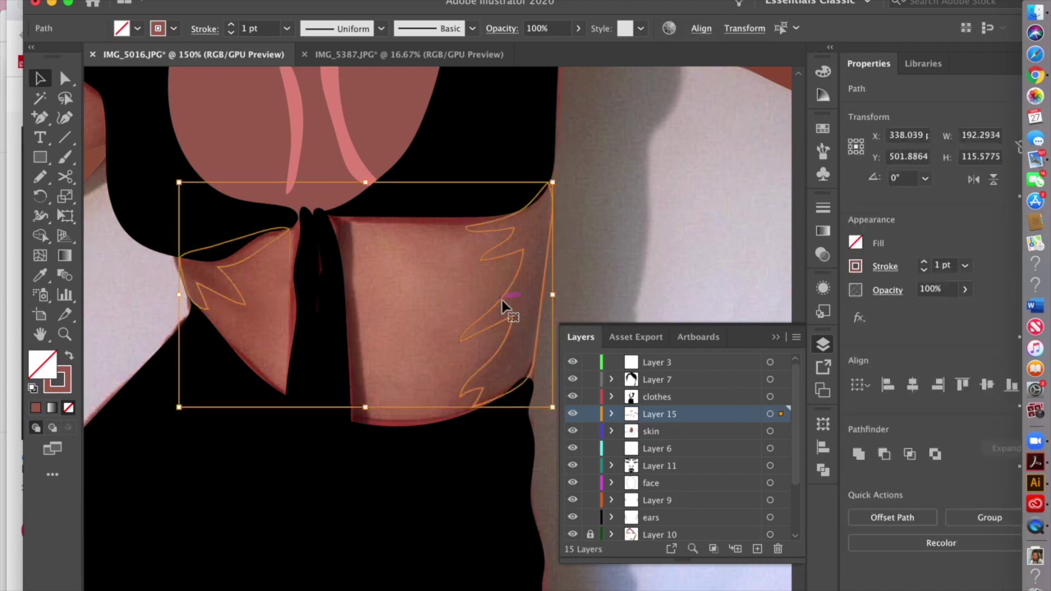
{"action": "key", "text": "ctrl+minus"}
{"action": "key", "text": "i"}
{"action": "left_click", "coordinate": [206, 381]}
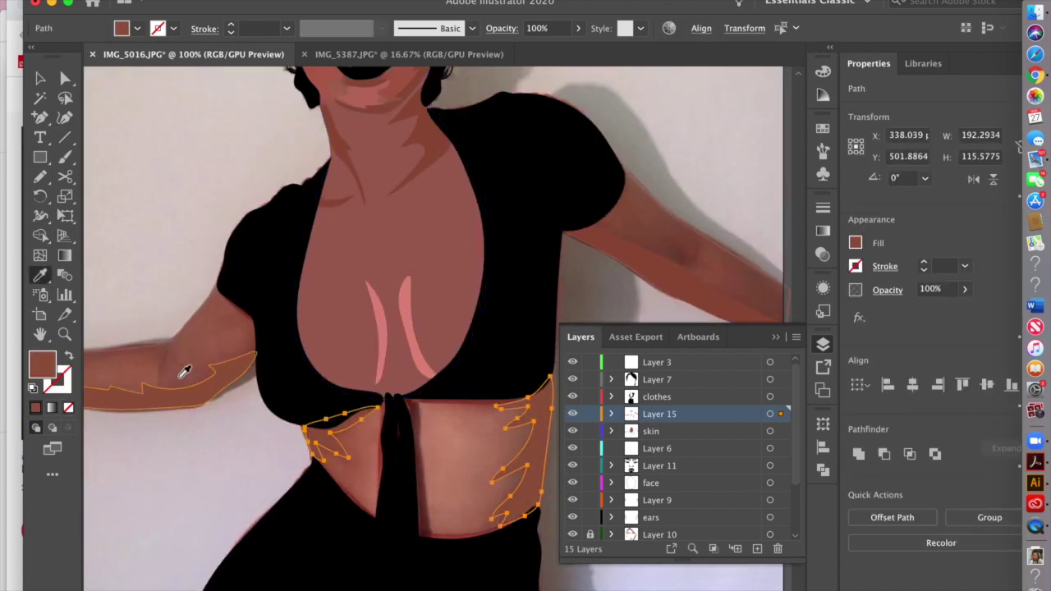
{"action": "key", "text": "v"}
{"action": "left_click", "coordinate": [189, 441]}
- Recolor the black strands of the top's hanging tie with the dusty pink fill C4A4A1
{"action": "scroll", "coordinate": [410, 328], "scroll_direction": "down", "scroll_amount": 4}
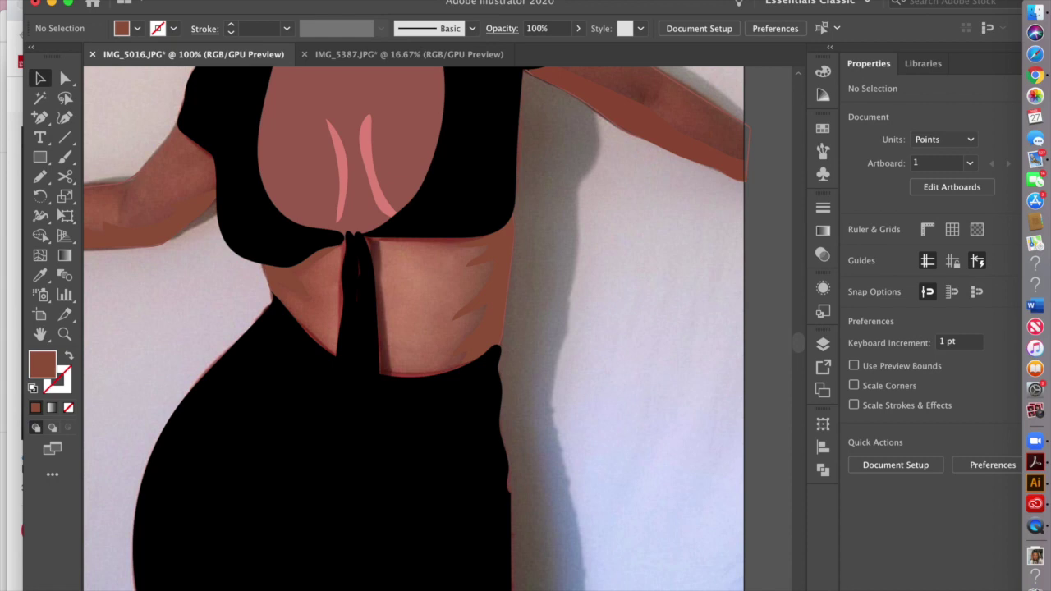
{"action": "scroll", "coordinate": [465, 356], "scroll_direction": "down", "scroll_amount": 10}
{"action": "left_click", "coordinate": [369, 347]}
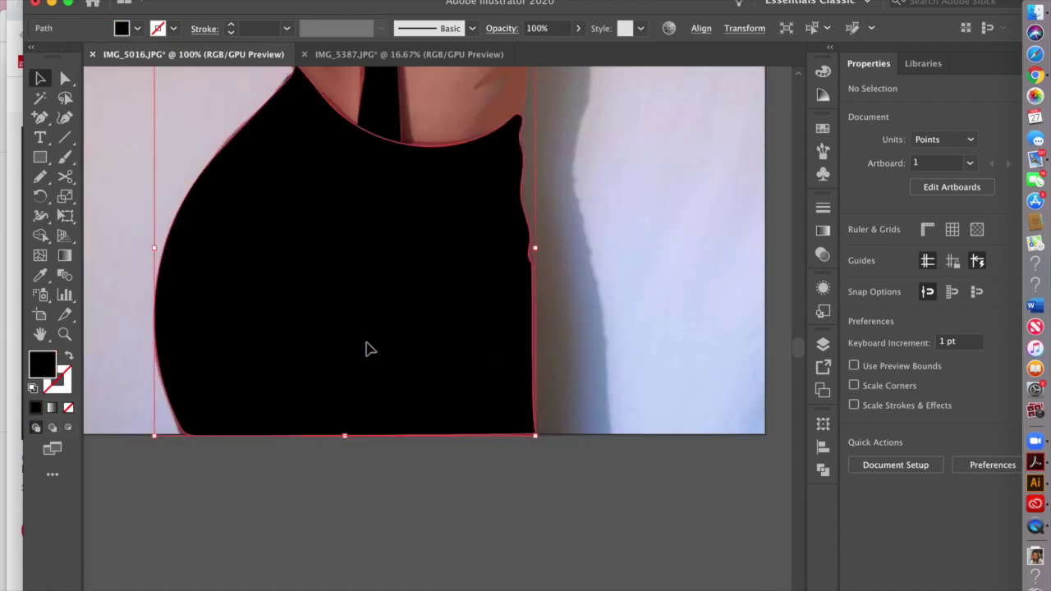
{"action": "scroll", "coordinate": [369, 408], "scroll_direction": "up", "scroll_amount": 5}
{"action": "left_click", "coordinate": [405, 292]}
{"action": "left_click", "coordinate": [395, 287], "text": "shift"}
{"action": "left_click", "coordinate": [389, 284], "text": "shift"}
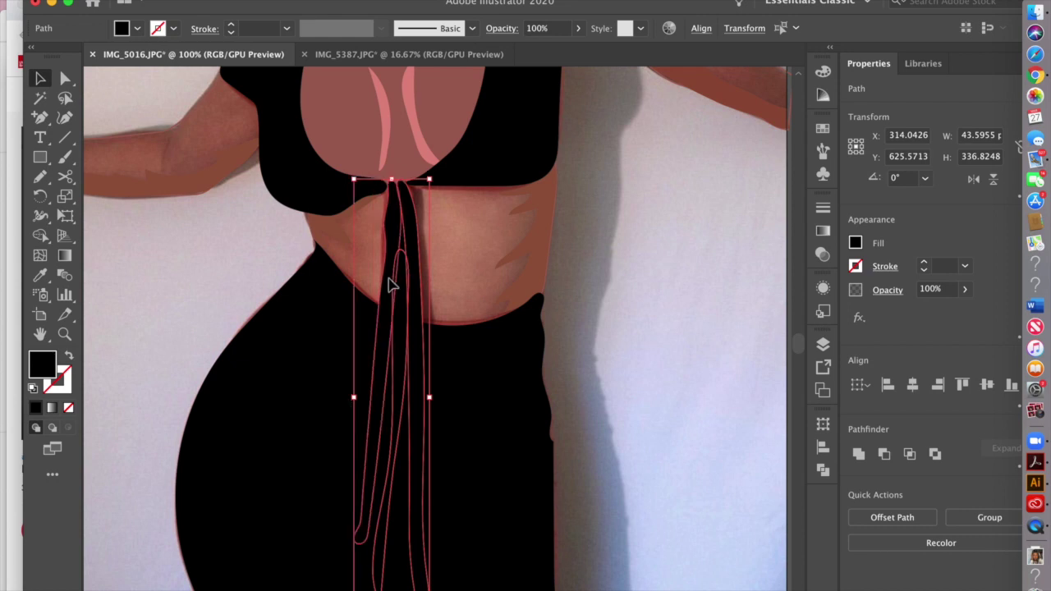
{"action": "double_click", "coordinate": [37, 364]}
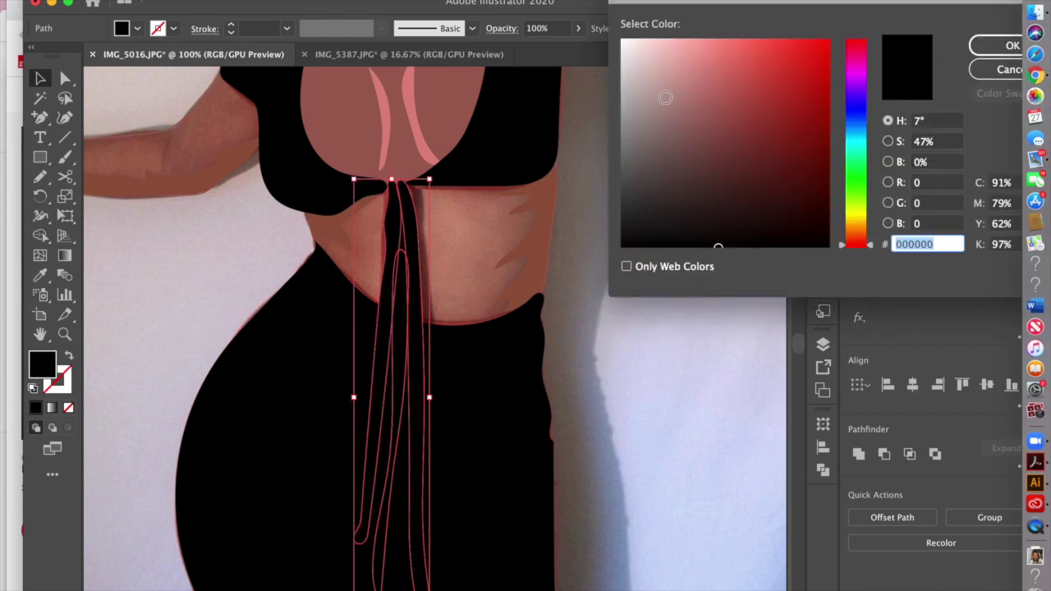
{"action": "type", "text": "C4A4A1"}
{"action": "key", "text": "Return"}
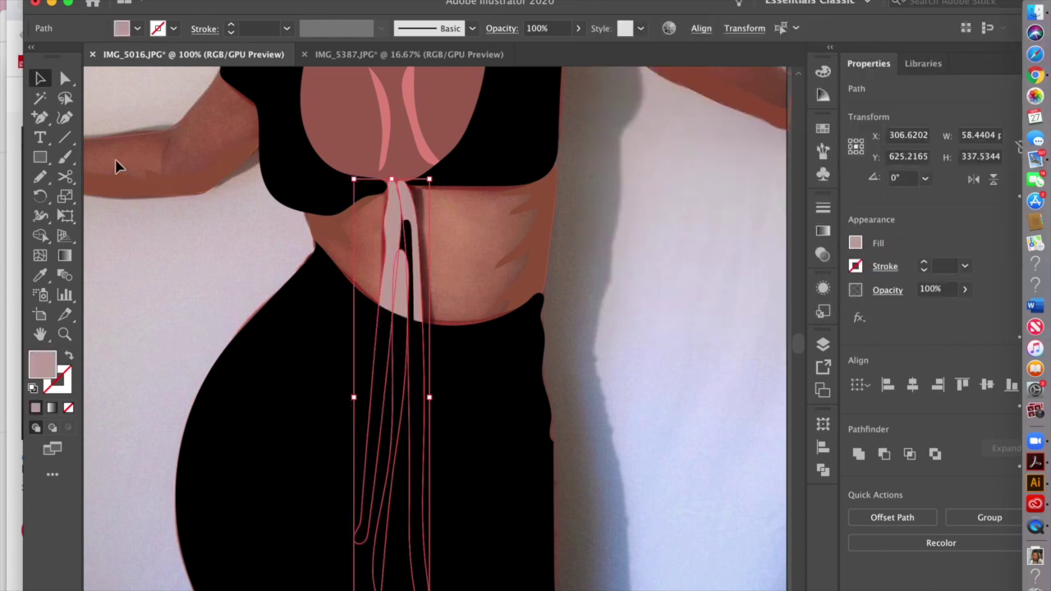
- Fill the remaining black strand of the top's hanging tie with the dusty pink sampled from a neighbouring strand
{"action": "left_click", "coordinate": [411, 238], "text": "shift"}
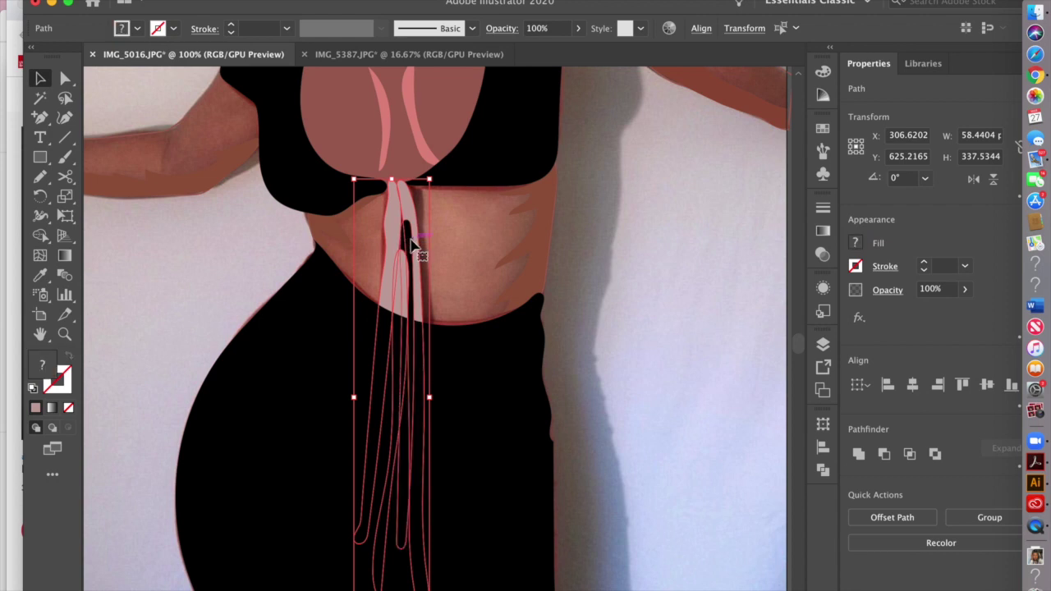
{"action": "left_click", "coordinate": [284, 263]}
{"action": "left_click", "coordinate": [412, 236]}
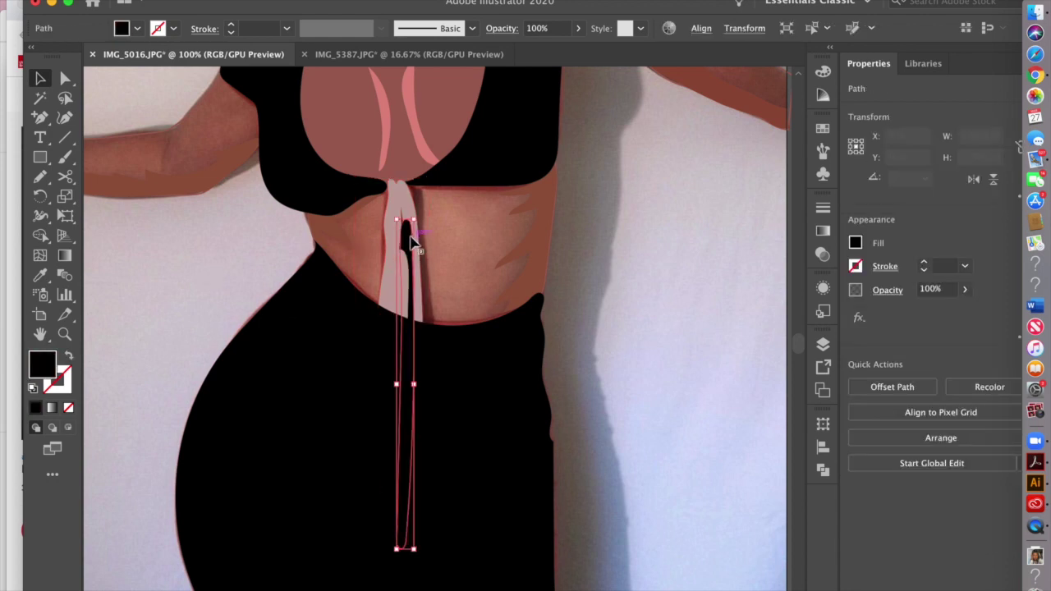
{"action": "left_click", "coordinate": [36, 297]}
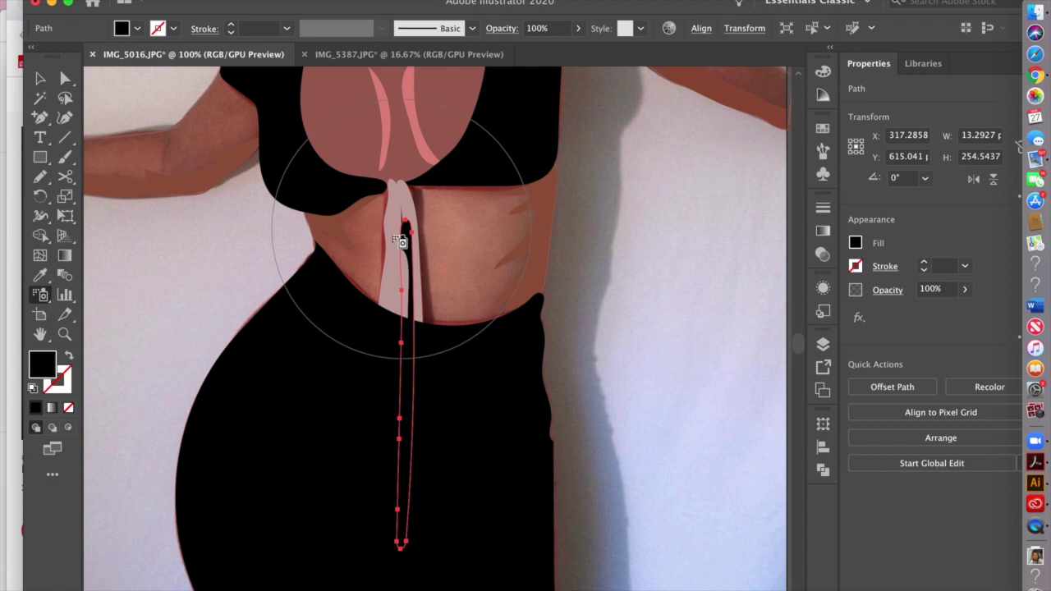
{"action": "left_click", "coordinate": [41, 278]}
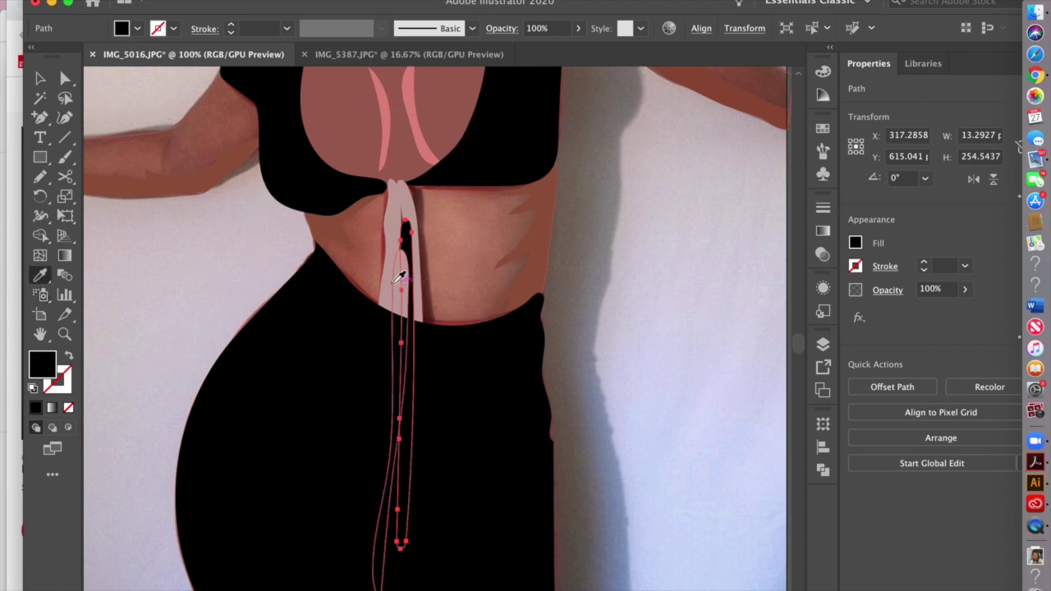
{"action": "left_click", "coordinate": [396, 280]}
{"action": "left_click", "coordinate": [39, 78]}
{"action": "left_click", "coordinate": [141, 222]}
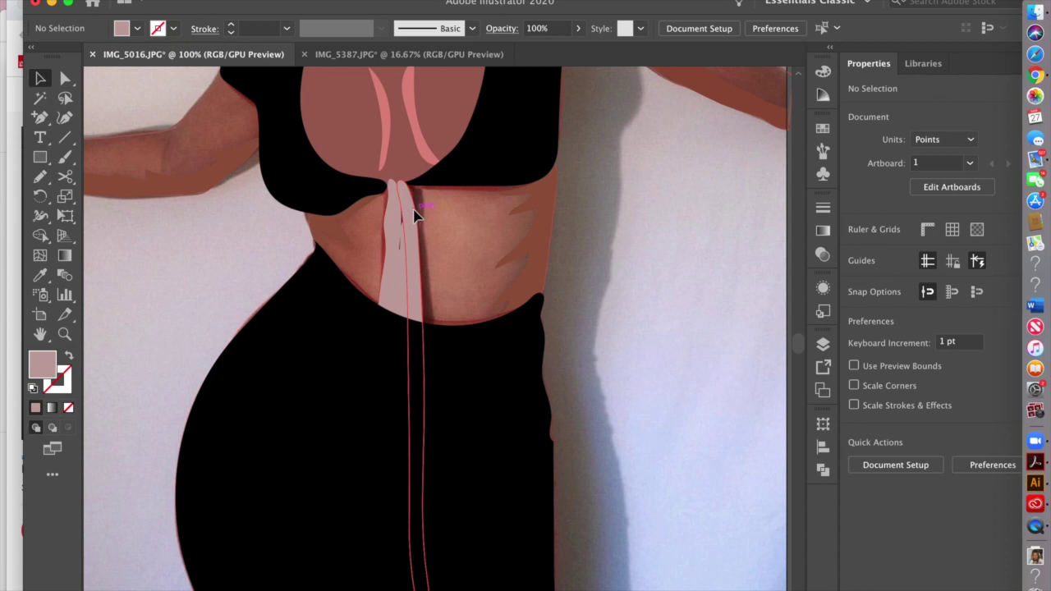
- Send the black trousers shape one level backward in the stacking order
{"action": "left_click", "coordinate": [415, 215]}
{"action": "left_click", "coordinate": [408, 277], "text": "shift"}
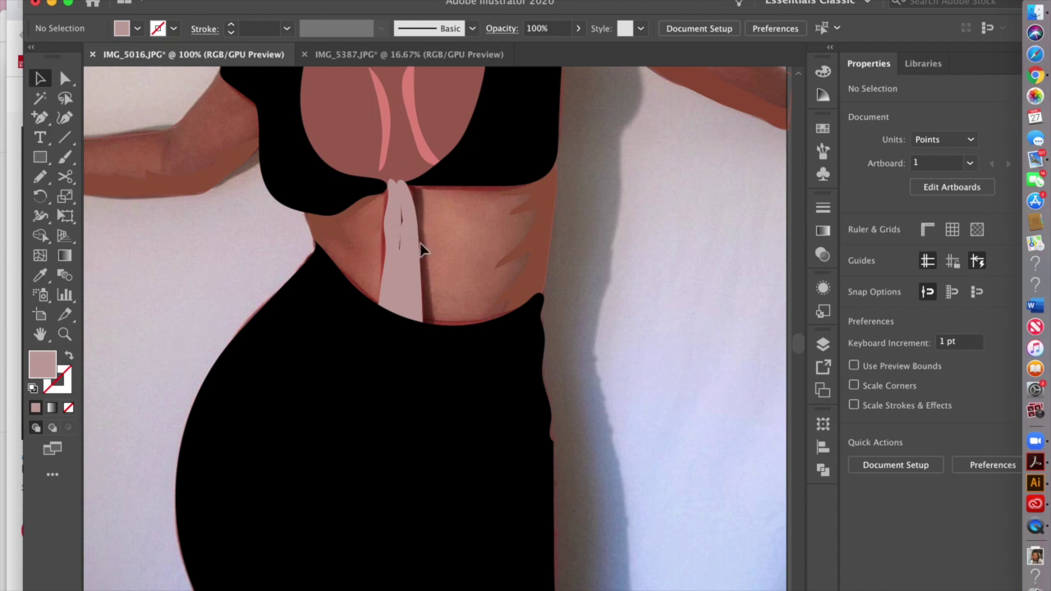
{"action": "left_click", "coordinate": [485, 400]}
{"action": "right_click", "coordinate": [485, 400]}
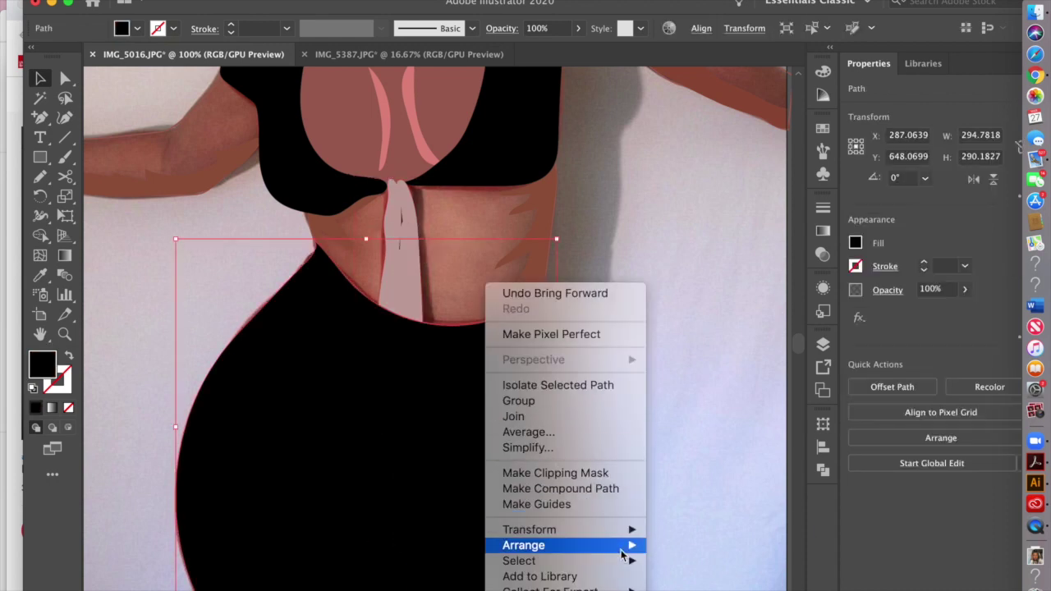
{"action": "mouse_move", "coordinate": [624, 555]}
{"action": "left_click", "coordinate": [686, 565]}
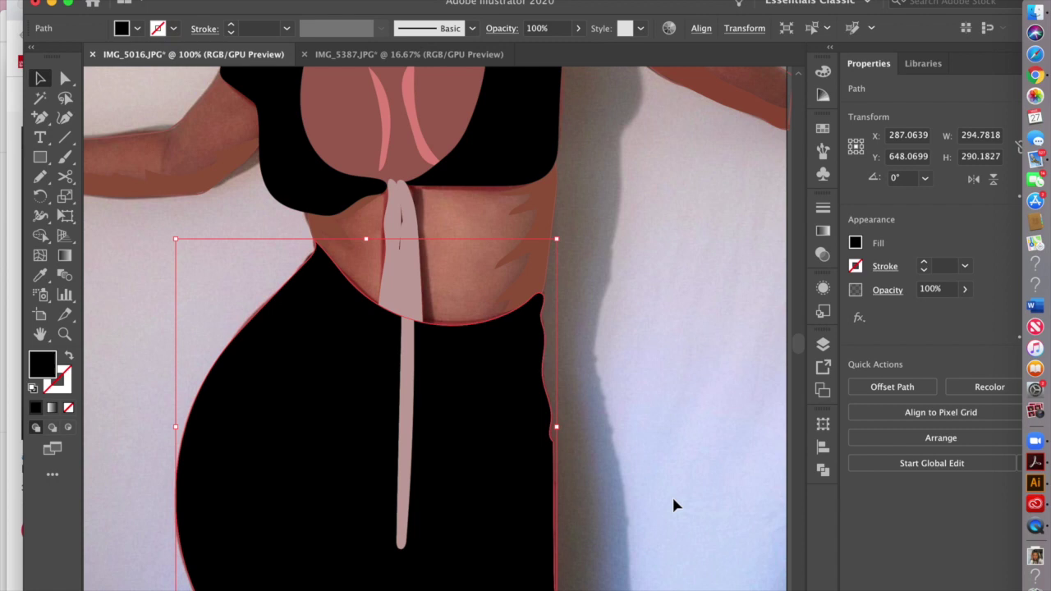
- Send the black trousers shape and the left-hand tie strand backward together by one level
{"action": "left_click", "coordinate": [394, 305]}
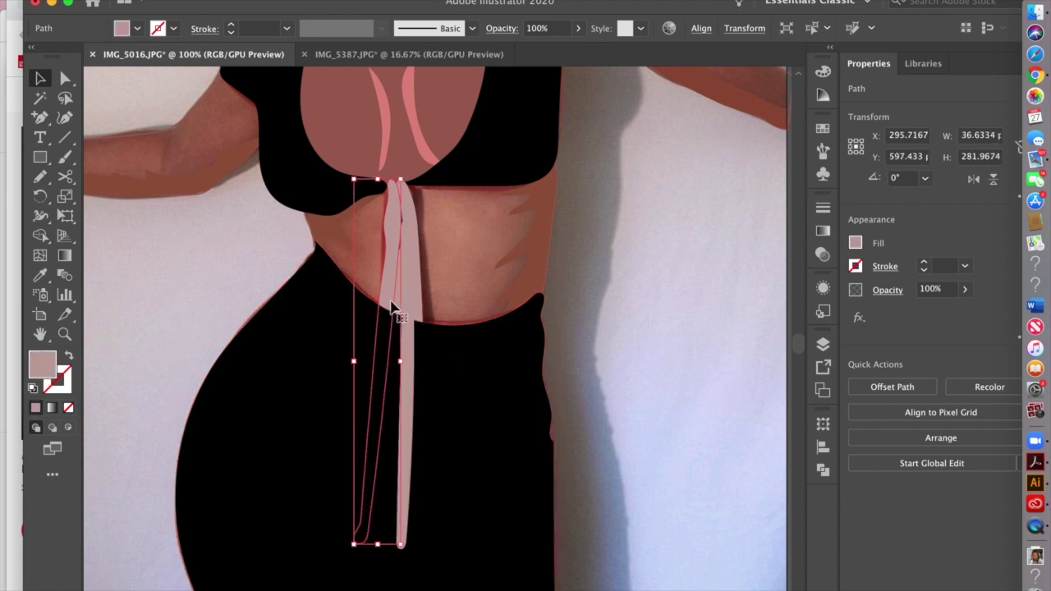
{"action": "left_click", "coordinate": [317, 375], "text": "shift"}
{"action": "right_click", "coordinate": [317, 376]}
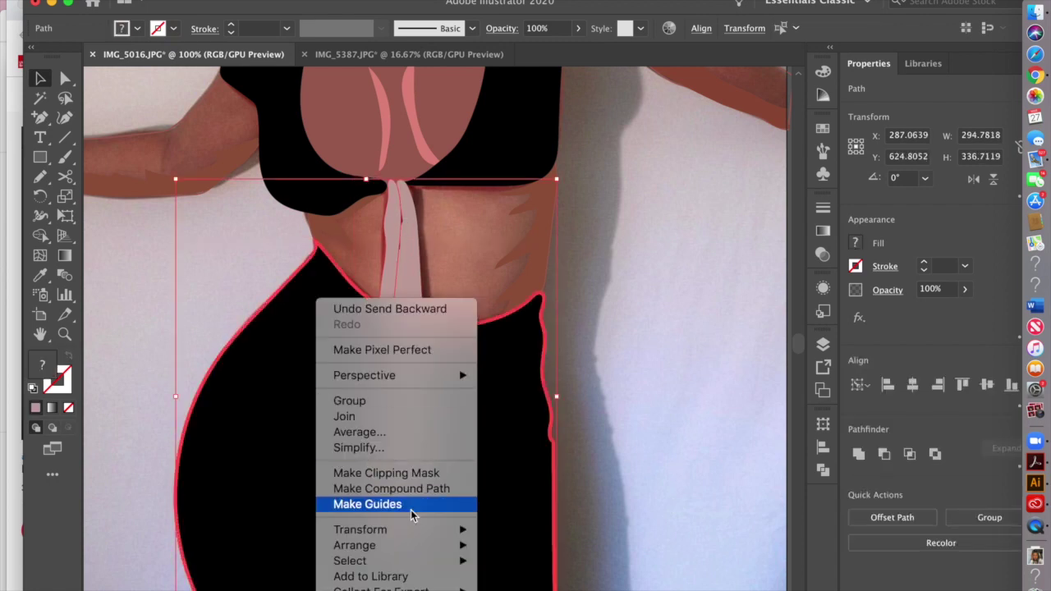
{"action": "mouse_move", "coordinate": [441, 555]}
{"action": "left_click", "coordinate": [513, 566]}
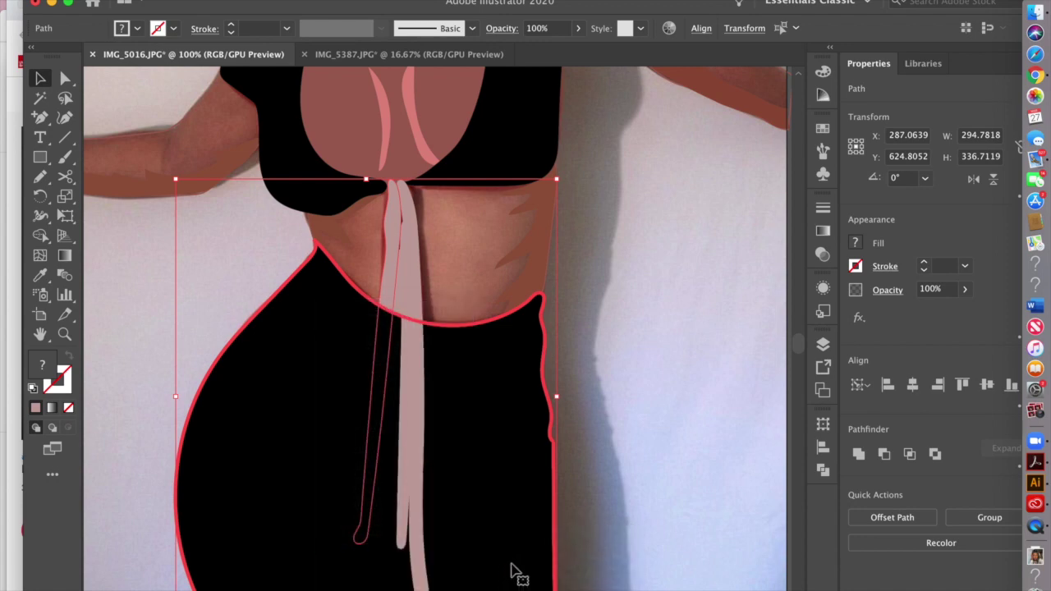
{"action": "left_click", "coordinate": [680, 410]}
- Send only the black trousers shape one more level backward behind the tie strands
{"action": "left_click", "coordinate": [387, 299]}
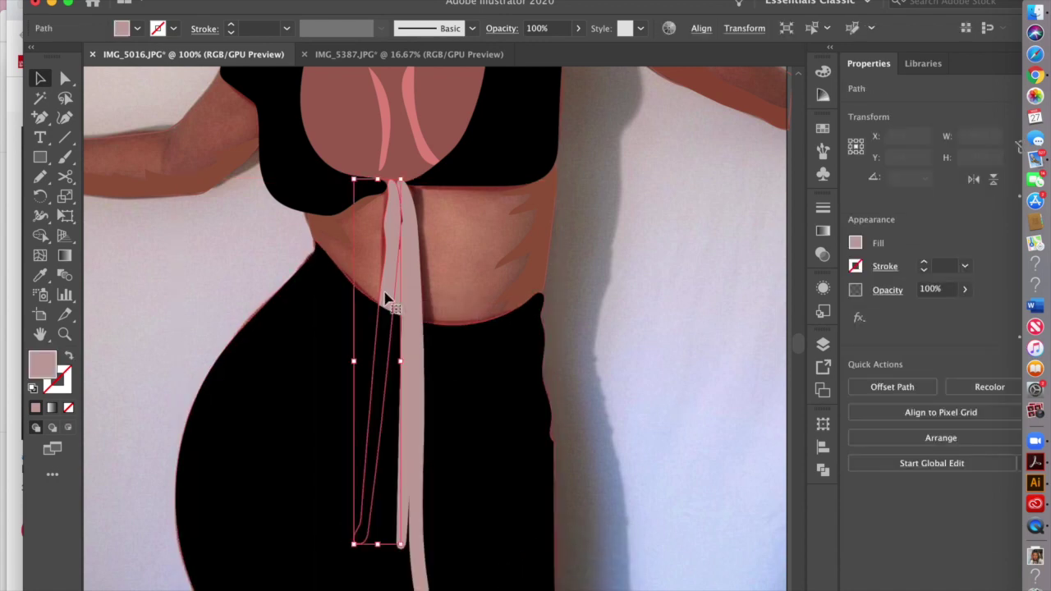
{"action": "right_click", "coordinate": [386, 297]}
{"action": "left_click", "coordinate": [277, 383]}
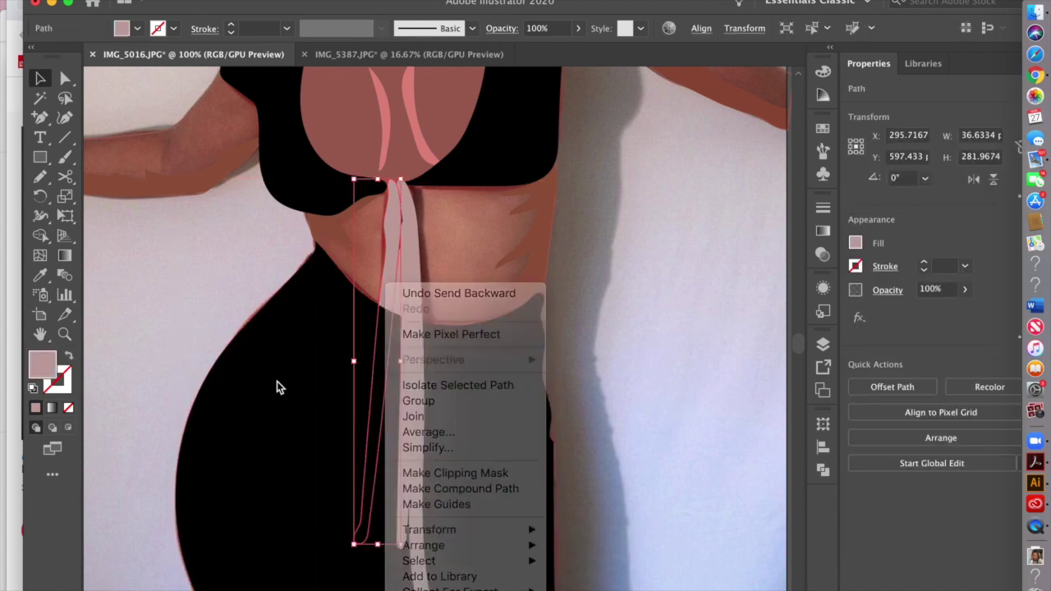
{"action": "key", "text": "super+z"}
{"action": "left_click", "coordinate": [277, 319]}
{"action": "right_click", "coordinate": [386, 278]}
{"action": "key", "text": "Escape"}
{"action": "right_click", "coordinate": [387, 277]}
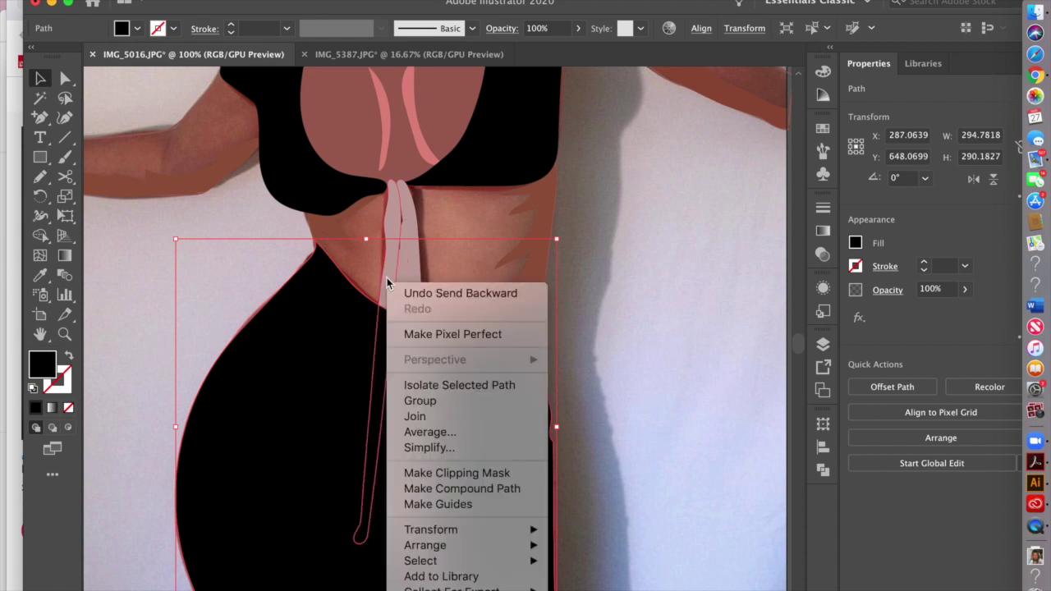
{"action": "mouse_move", "coordinate": [545, 548]}
{"action": "left_click", "coordinate": [579, 566]}
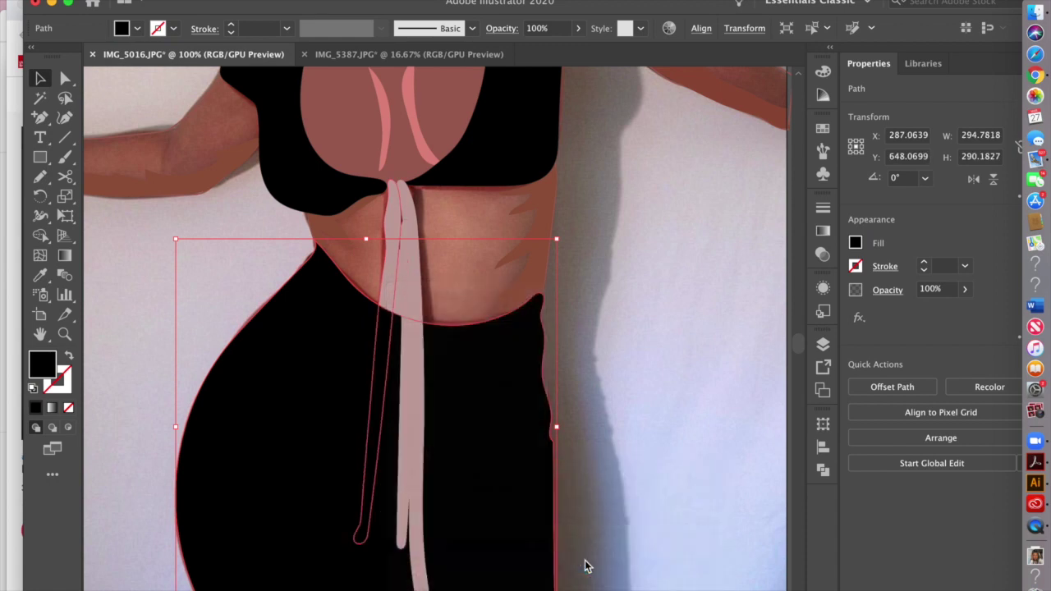
{"action": "left_click", "coordinate": [636, 446]}
- Send the left-hand tie strand one level backward in the stacking order
{"action": "left_click", "coordinate": [387, 291]}
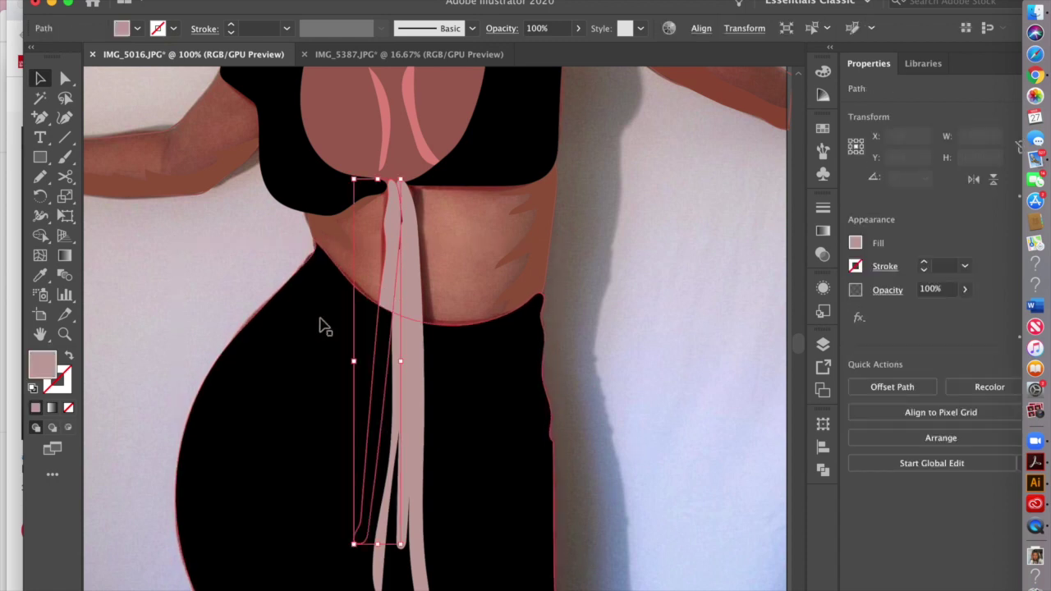
{"action": "right_click", "coordinate": [297, 326]}
{"action": "mouse_move", "coordinate": [386, 545]}
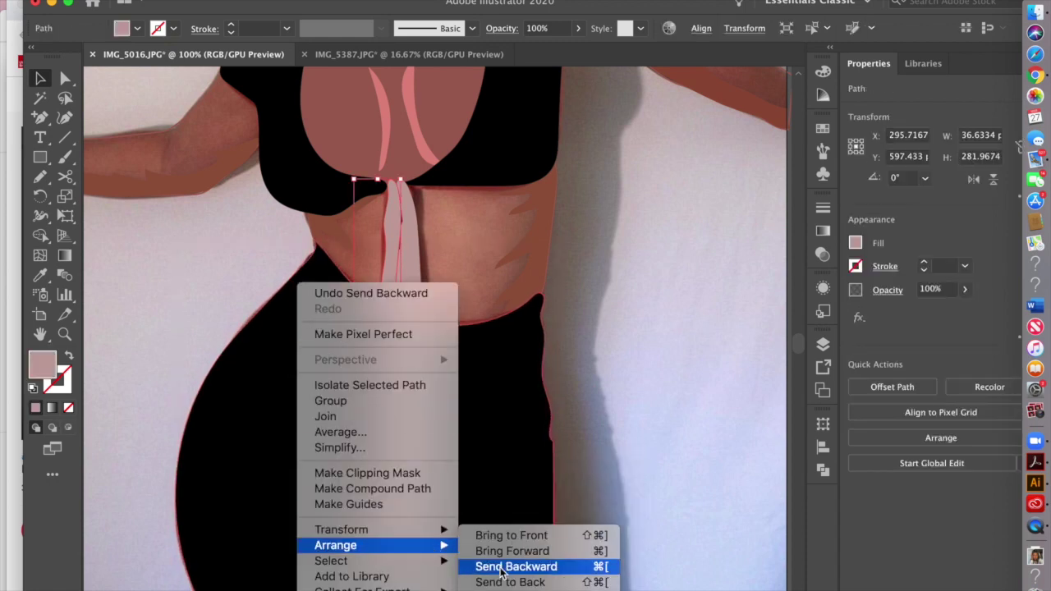
{"action": "left_click", "coordinate": [518, 567]}
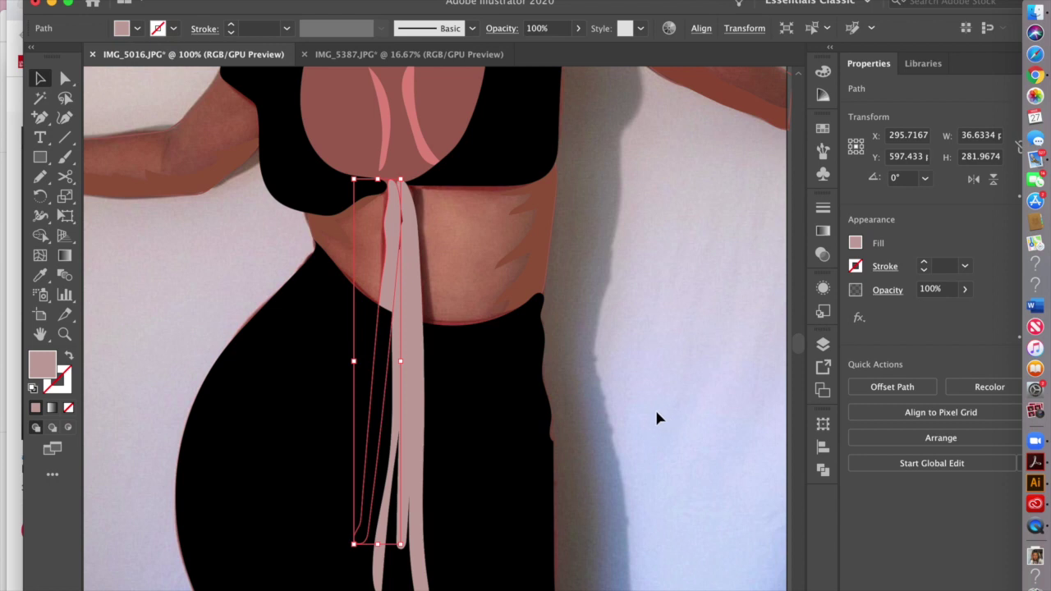
{"action": "left_click", "coordinate": [654, 418]}
- Bring the left-hand tie strand to the front of the trousers and check the whole figure
{"action": "left_click", "coordinate": [386, 302]}
{"action": "right_click", "coordinate": [386, 302]}
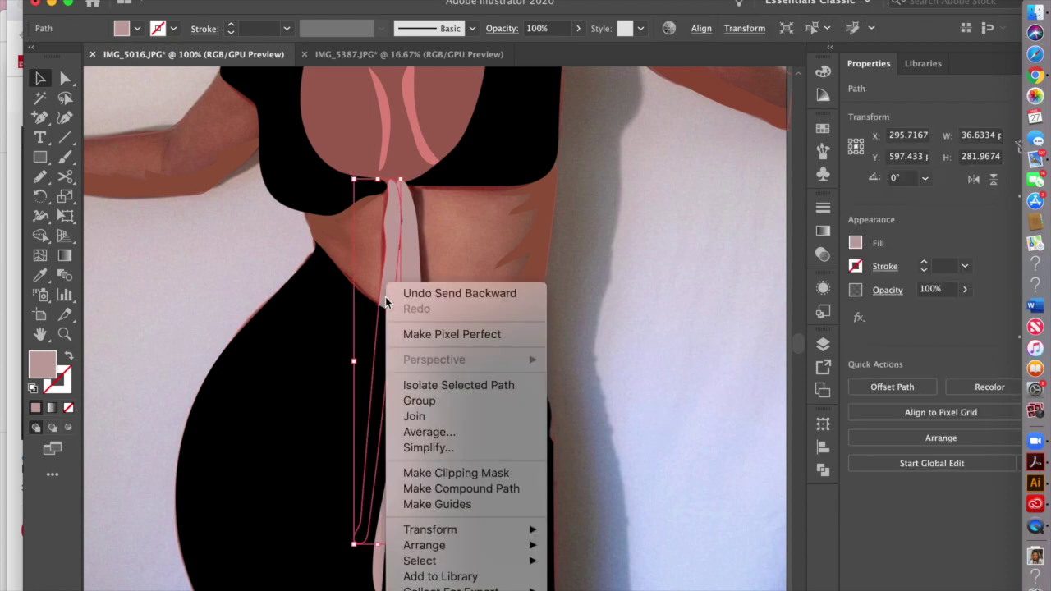
{"action": "mouse_move", "coordinate": [526, 546]}
{"action": "left_click", "coordinate": [590, 535]}
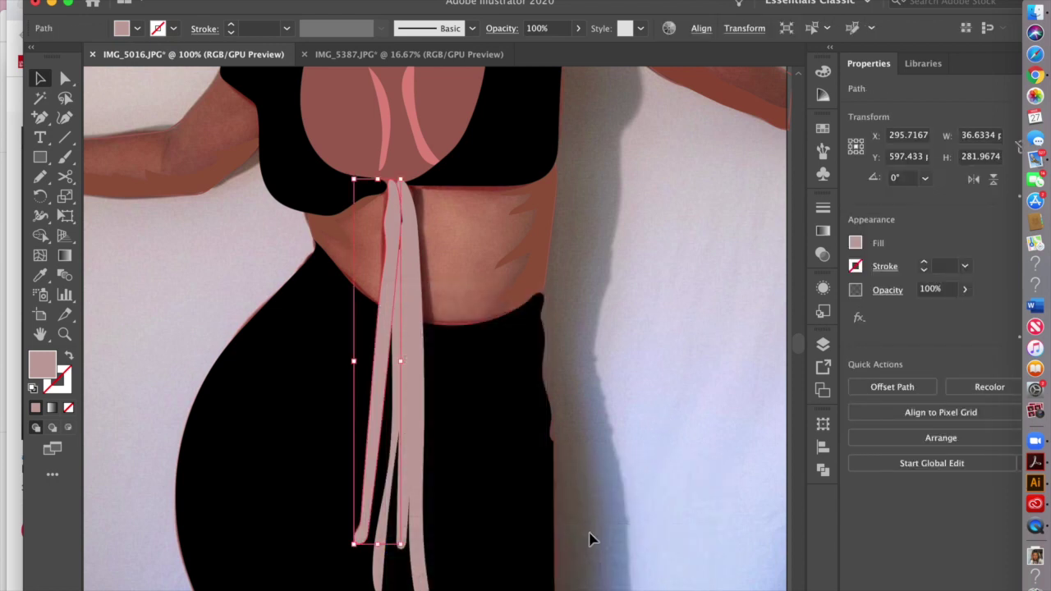
{"action": "left_click", "coordinate": [633, 418]}
{"action": "key", "text": "super+minus"}
{"action": "key", "text": "super+minus"}
{"action": "key", "text": "super+minus"}
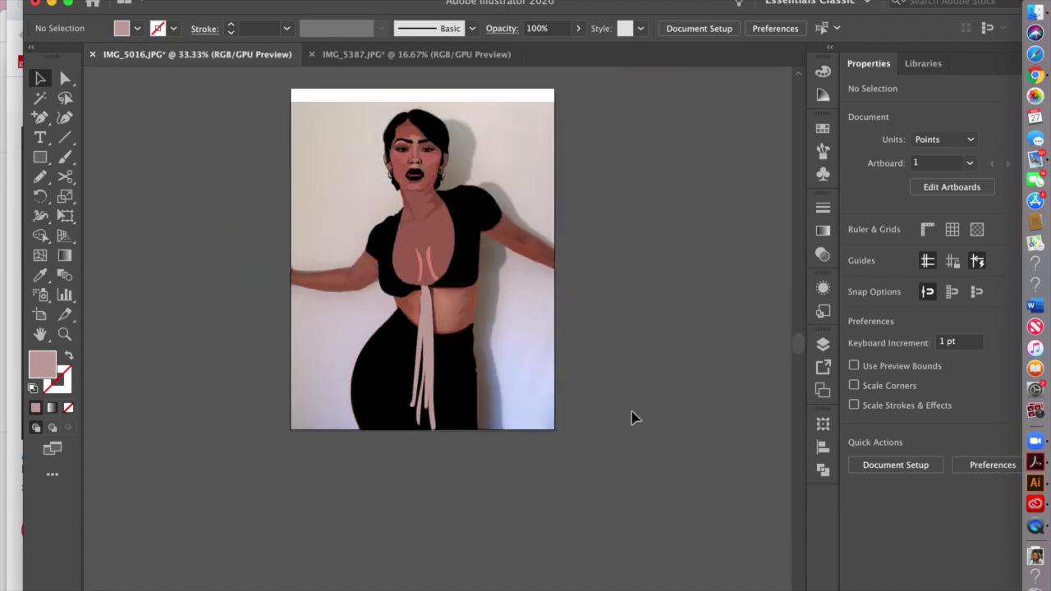
{"action": "key", "text": "super+equal"}
{"action": "key", "text": "super+equal"}
{"action": "key", "text": "super+equal"}
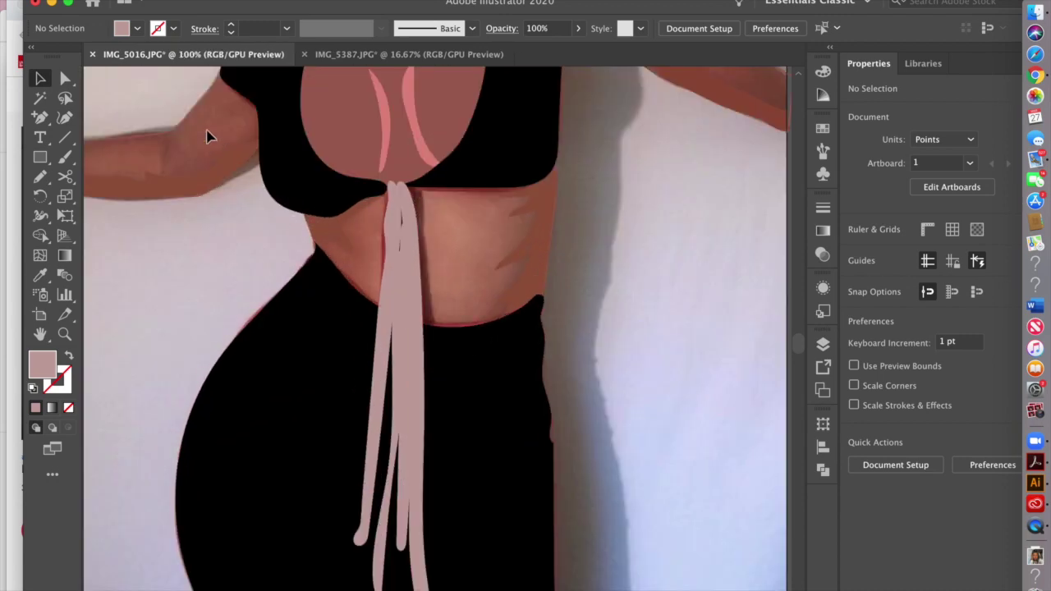
- Restore the solid skin fill of the left-hand arm and the midriff, swapping the midriff shape's fill and stroke
{"action": "left_click", "coordinate": [189, 115]}
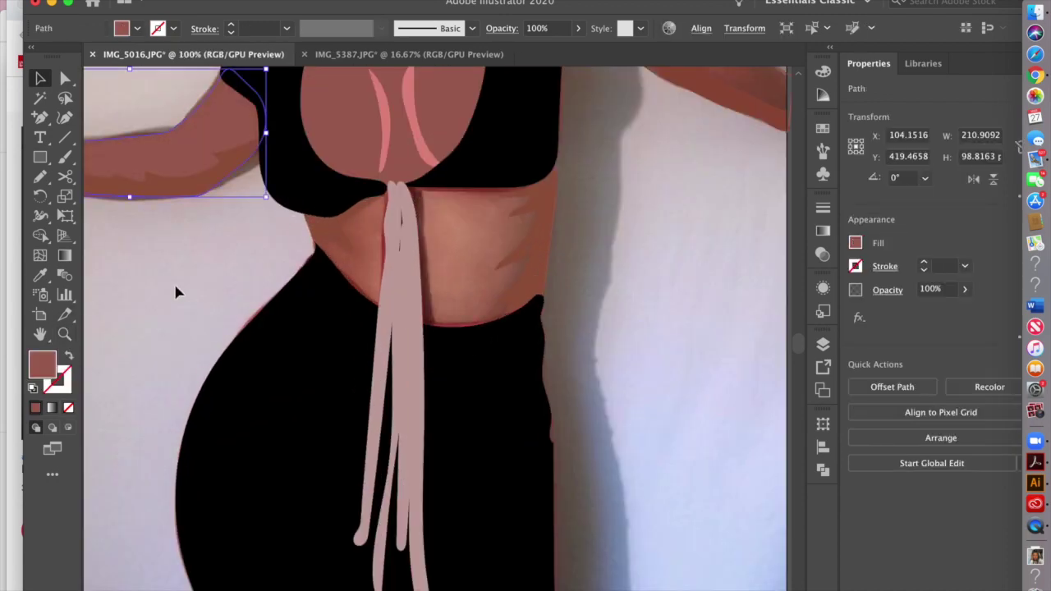
{"action": "left_click", "coordinate": [128, 317]}
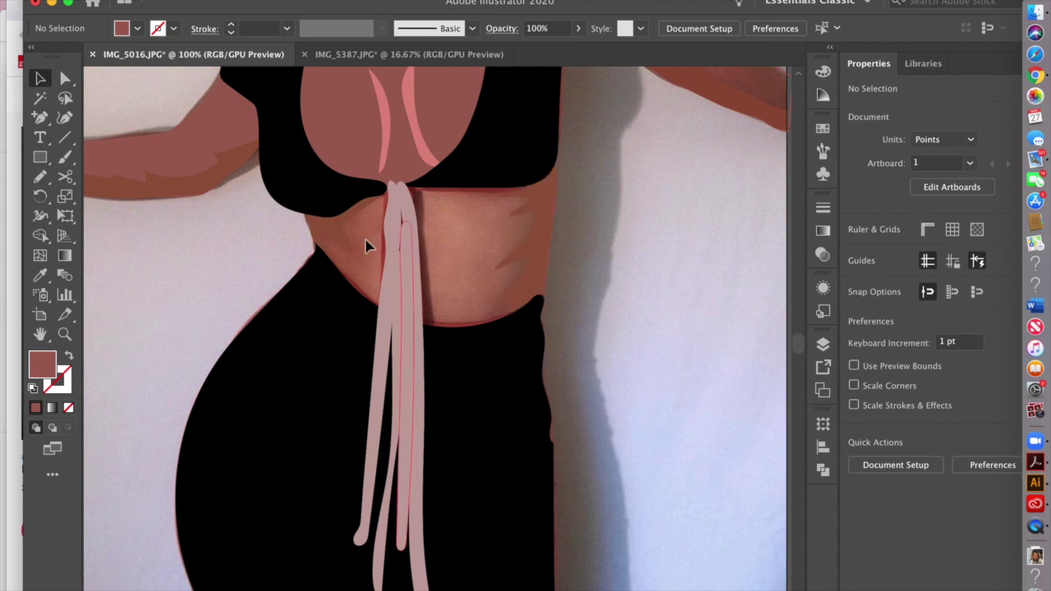
{"action": "left_click", "coordinate": [322, 237]}
{"action": "key", "text": "super+shift+a"}
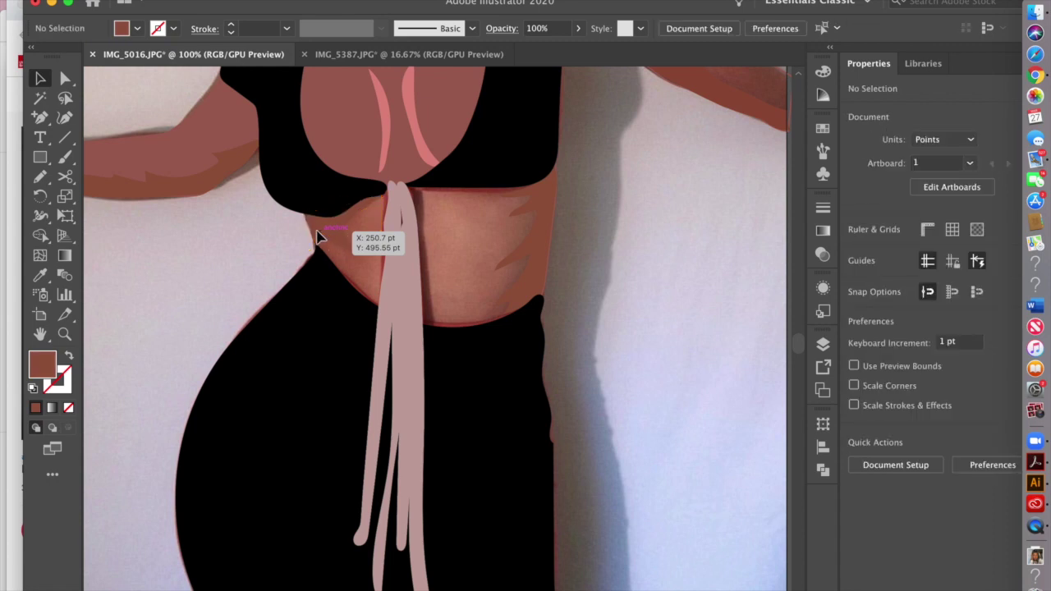
{"action": "left_click", "coordinate": [312, 236]}
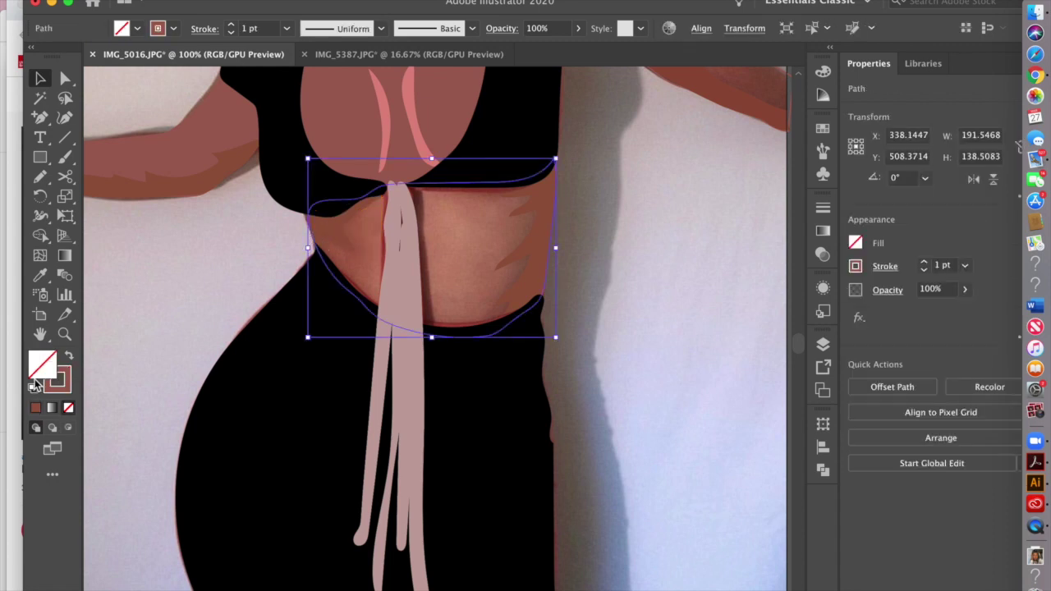
{"action": "left_click", "coordinate": [68, 357]}
{"action": "left_click", "coordinate": [131, 305]}
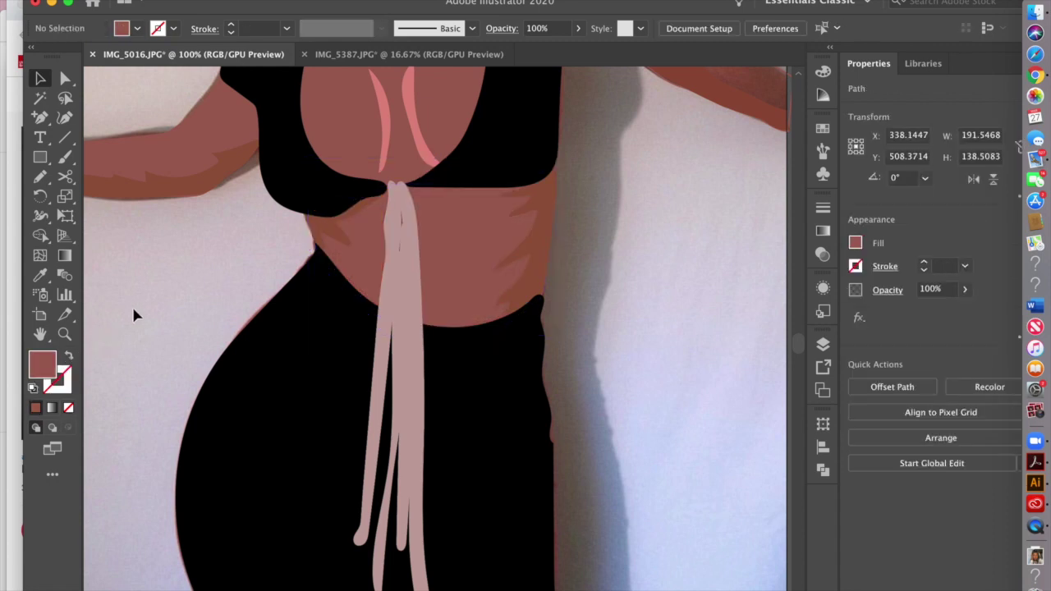
- Swap the fill and stroke of the right-hand arm shape to restore its solid skin color
{"action": "scroll", "coordinate": [132, 304], "scroll_direction": "up", "scroll_amount": 3}
{"action": "scroll", "coordinate": [180, 293], "scroll_direction": "up", "scroll_amount": 5}
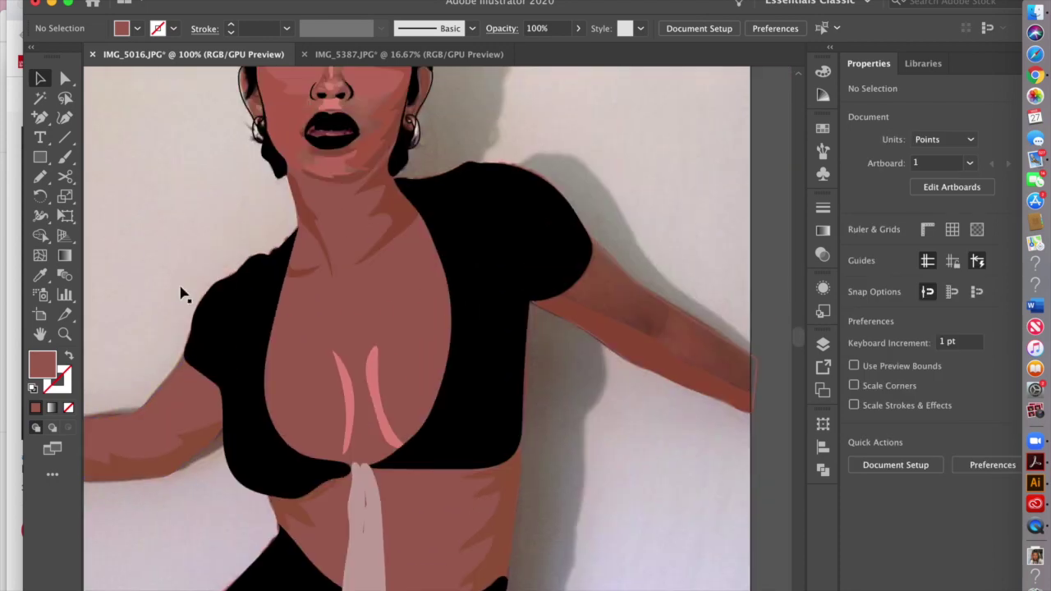
{"action": "left_click", "coordinate": [638, 282]}
{"action": "left_click", "coordinate": [68, 358]}
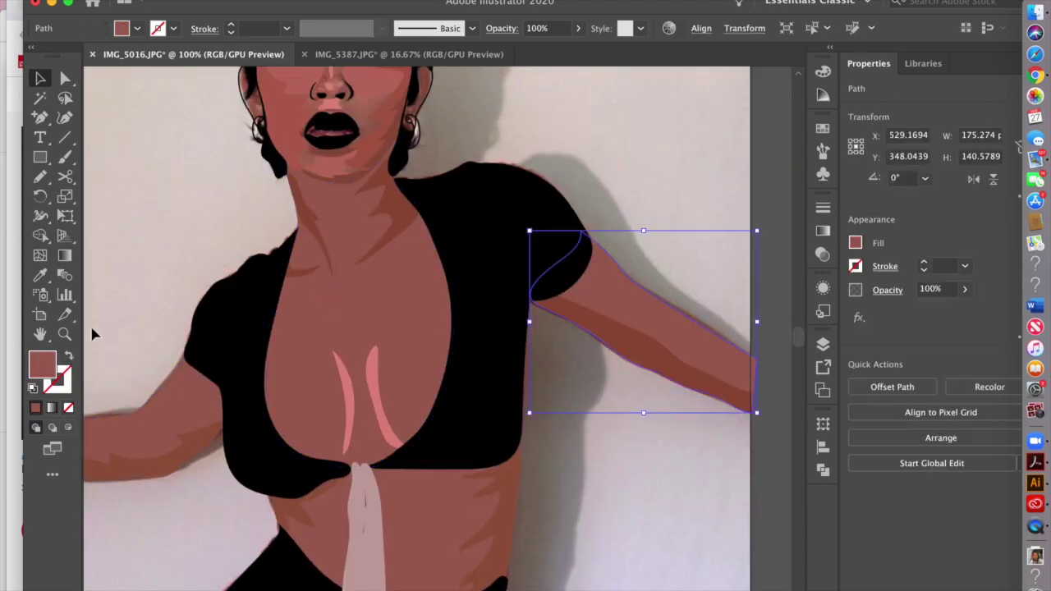
{"action": "left_click", "coordinate": [142, 251]}
- Check on the face close-up which artwork belongs to the ears layer
{"action": "scroll", "coordinate": [157, 244], "scroll_direction": "up", "scroll_amount": 4}
{"action": "scroll", "coordinate": [185, 238], "scroll_direction": "up", "scroll_amount": 2}
{"action": "key", "text": "F7"}
{"action": "left_click", "coordinate": [222, 275]}
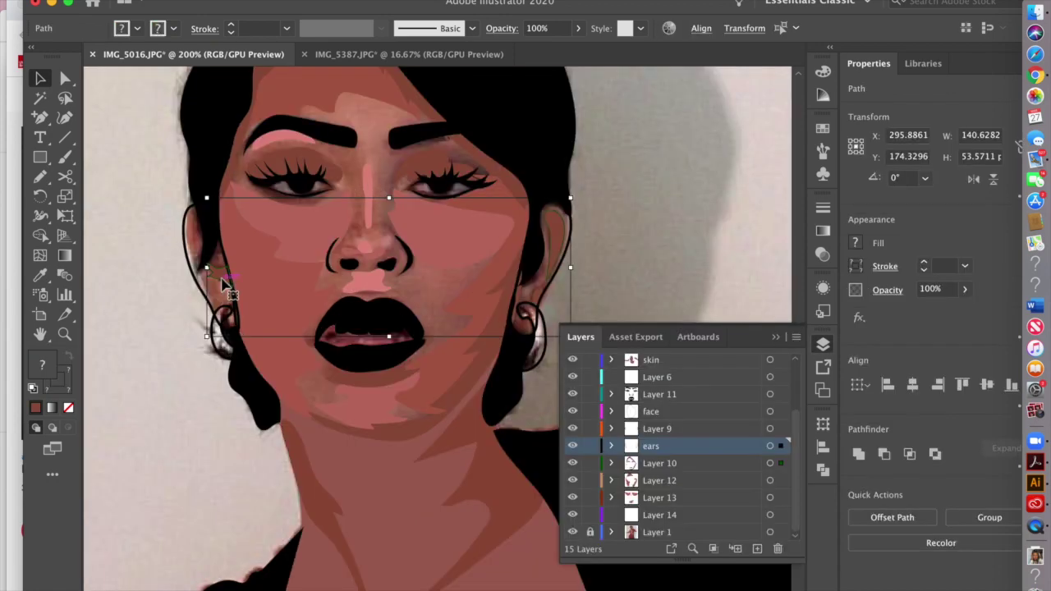
{"action": "left_click", "coordinate": [227, 283]}
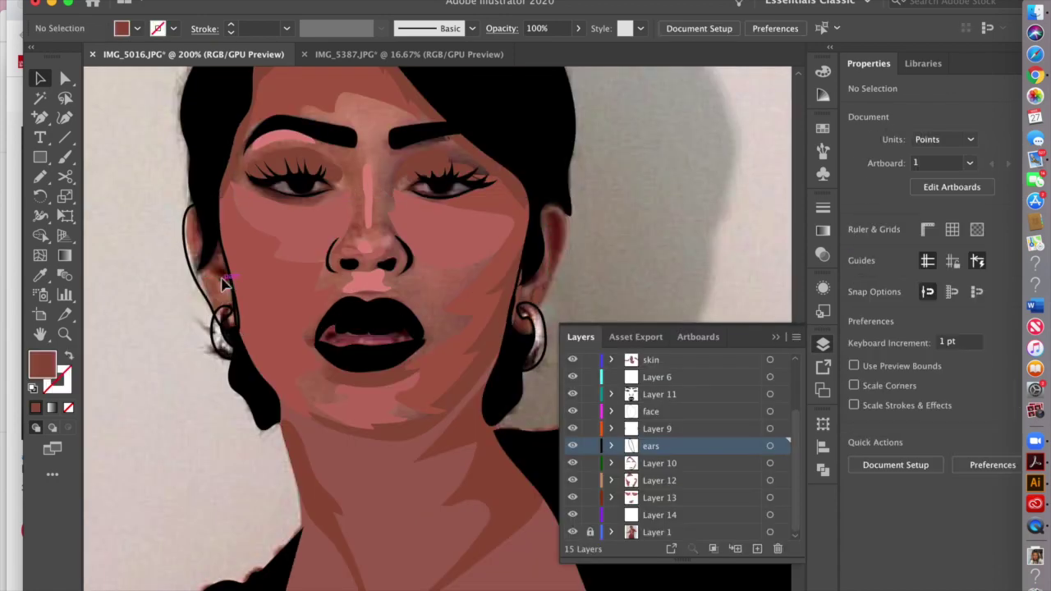
{"action": "left_click", "coordinate": [683, 443], "text": "alt"}
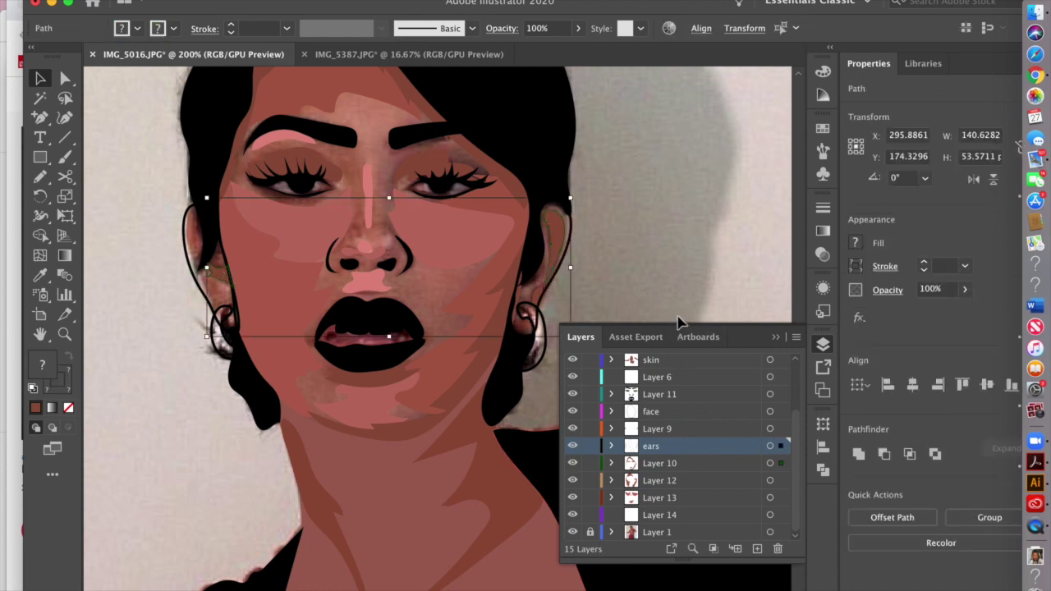
{"action": "left_click", "coordinate": [620, 283]}
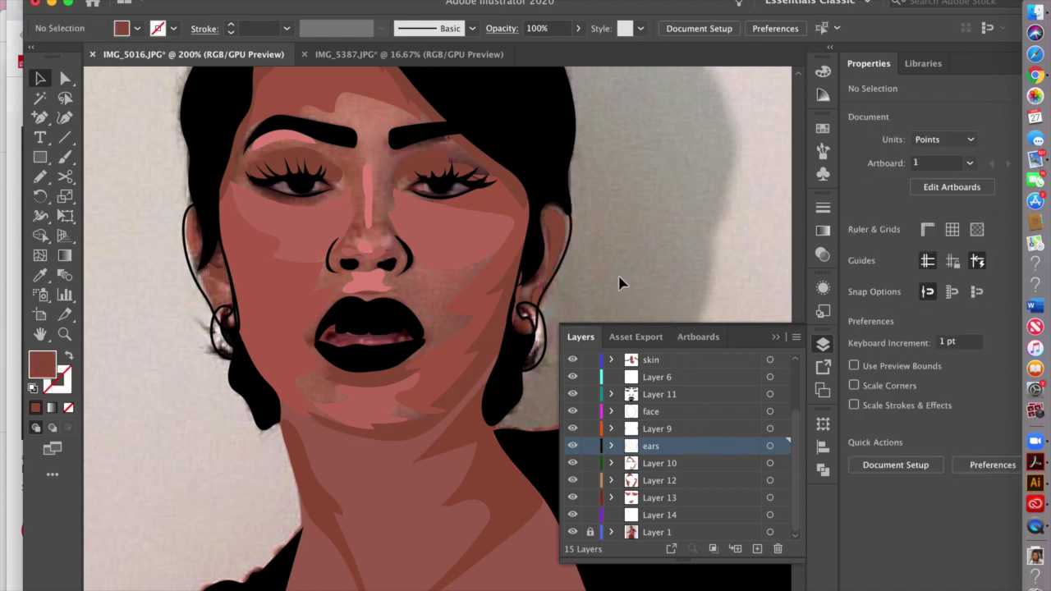
- Select the shadow shapes of both ears on Layer 10 together and cut them
{"action": "left_click", "coordinate": [560, 244]}
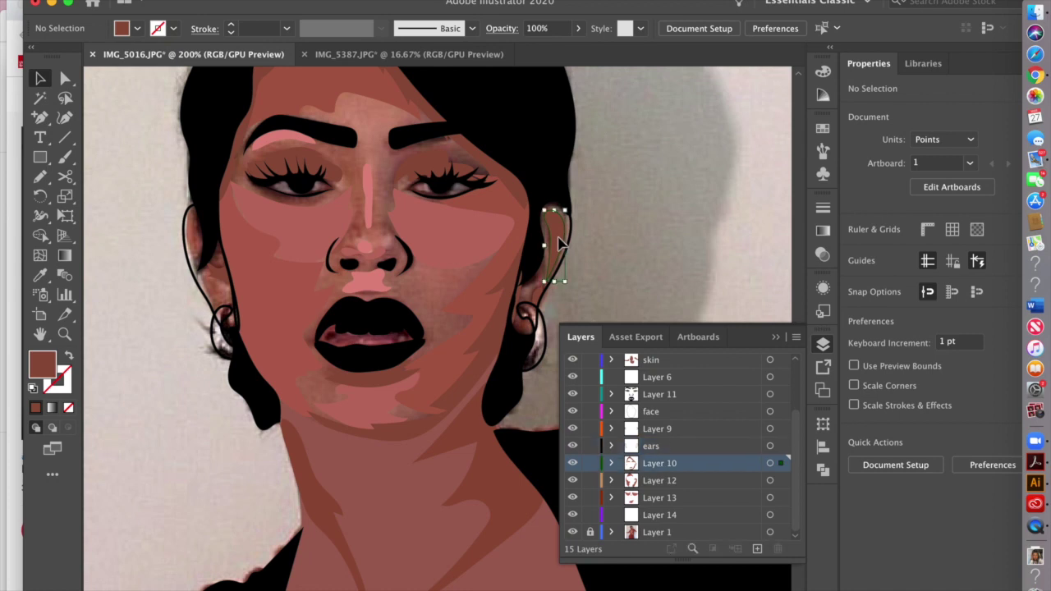
{"action": "left_click", "coordinate": [220, 279], "text": "shift"}
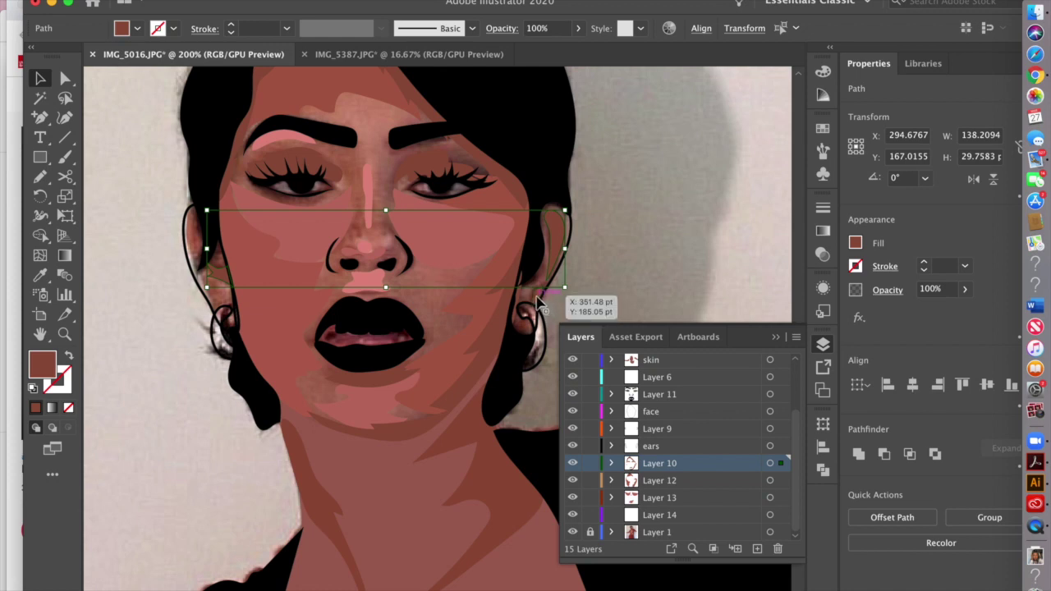
{"action": "left_click", "coordinate": [538, 304]}
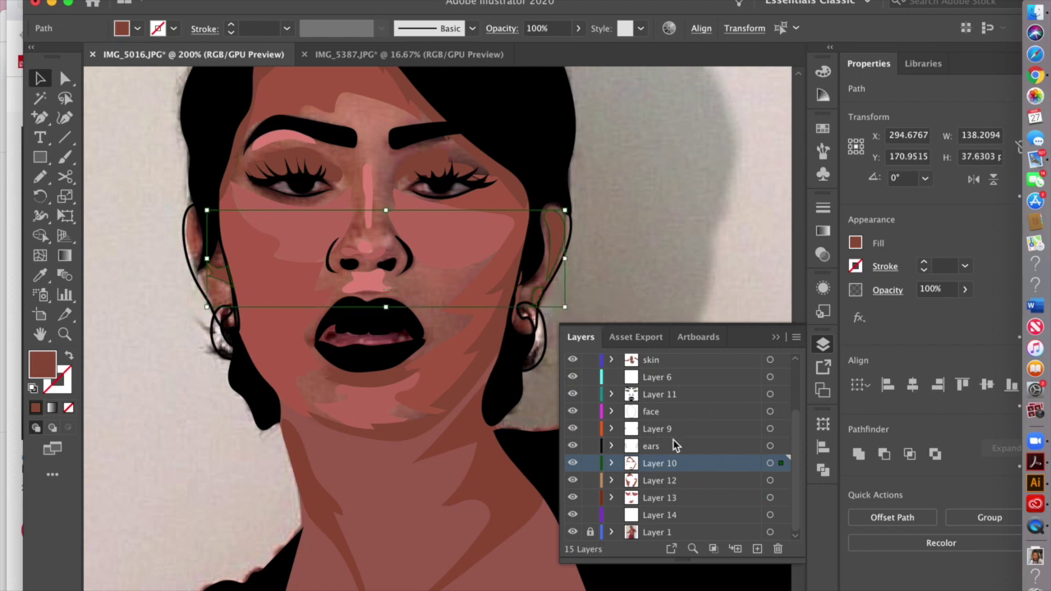
{"action": "left_click", "coordinate": [686, 462]}
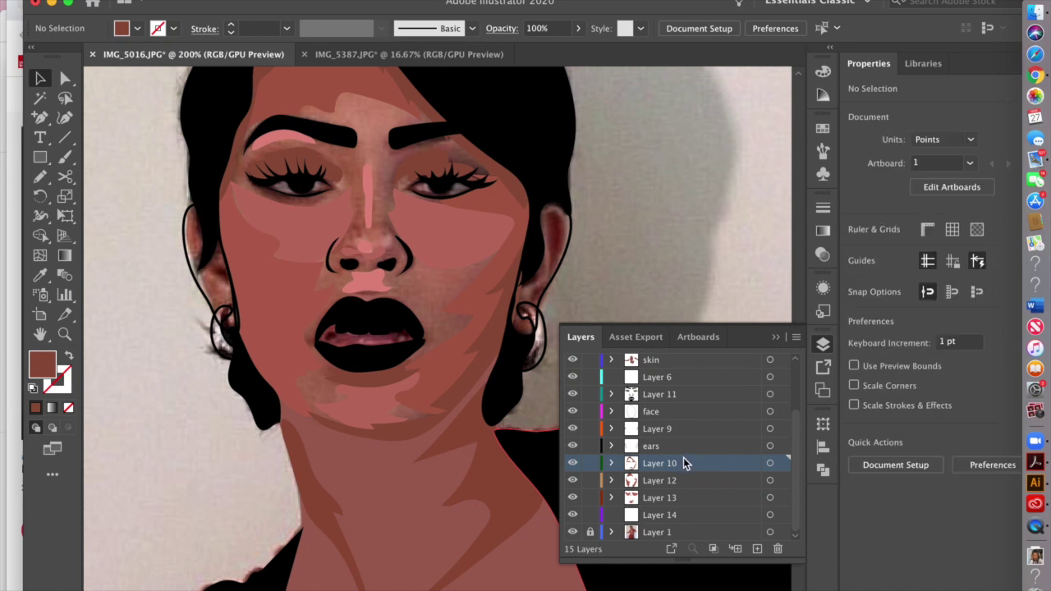
- Create a new layer directly above the ears layer and paste the ear shadow shapes in place on it
{"action": "left_click", "coordinate": [687, 453]}
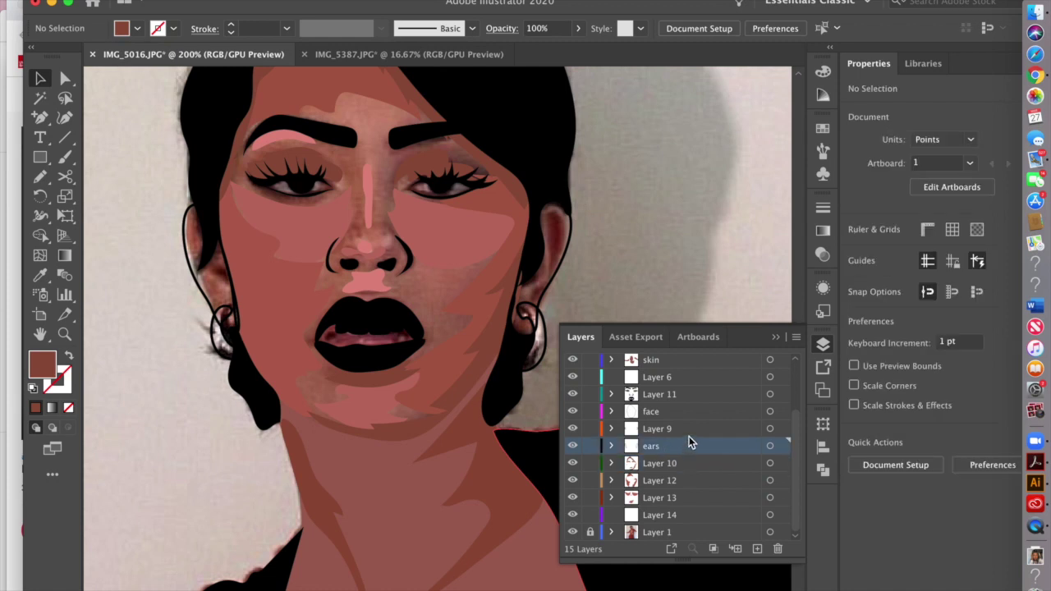
{"action": "left_click", "coordinate": [689, 435]}
{"action": "left_click", "coordinate": [694, 448]}
{"action": "left_click", "coordinate": [758, 550]}
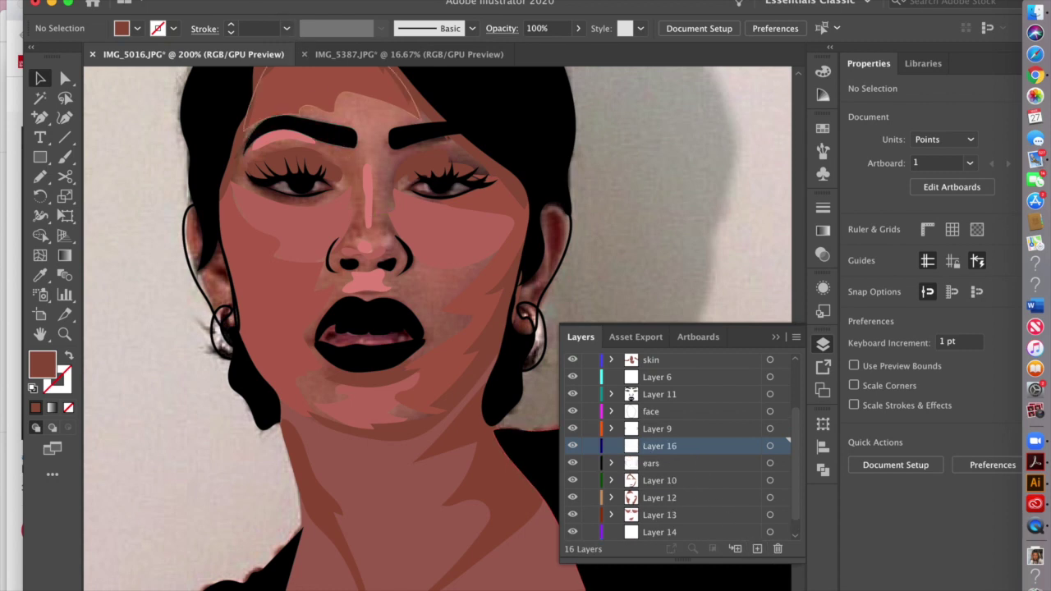
{"action": "left_click", "coordinate": [160, 1]}
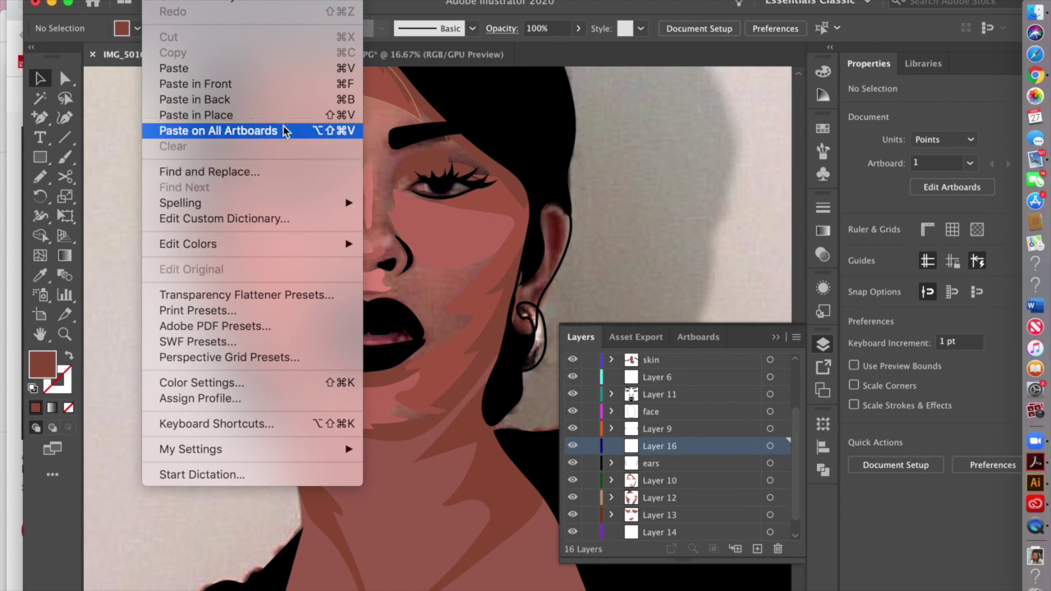
{"action": "left_click", "coordinate": [586, 185]}
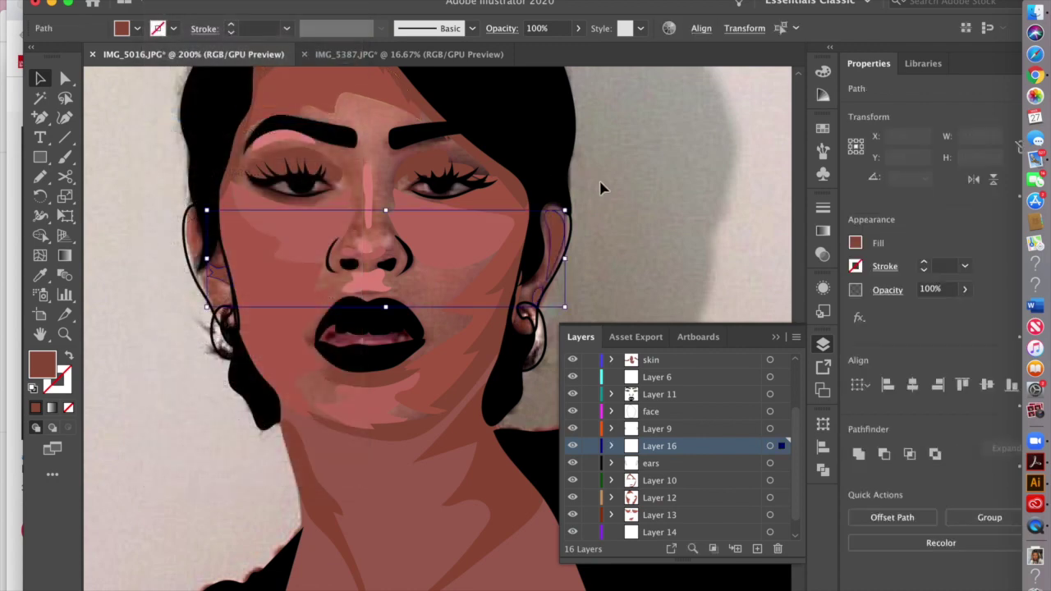
{"action": "left_click", "coordinate": [586, 215]}
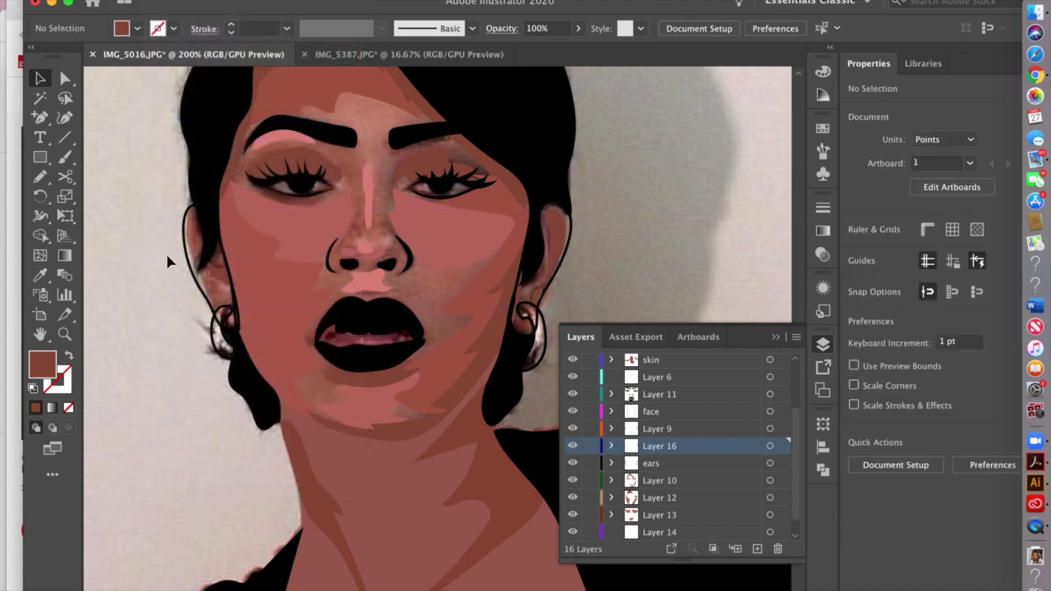
- Fill the left-hand ear outline with a skin color sampled from inside that ear
{"action": "left_click", "coordinate": [192, 257]}
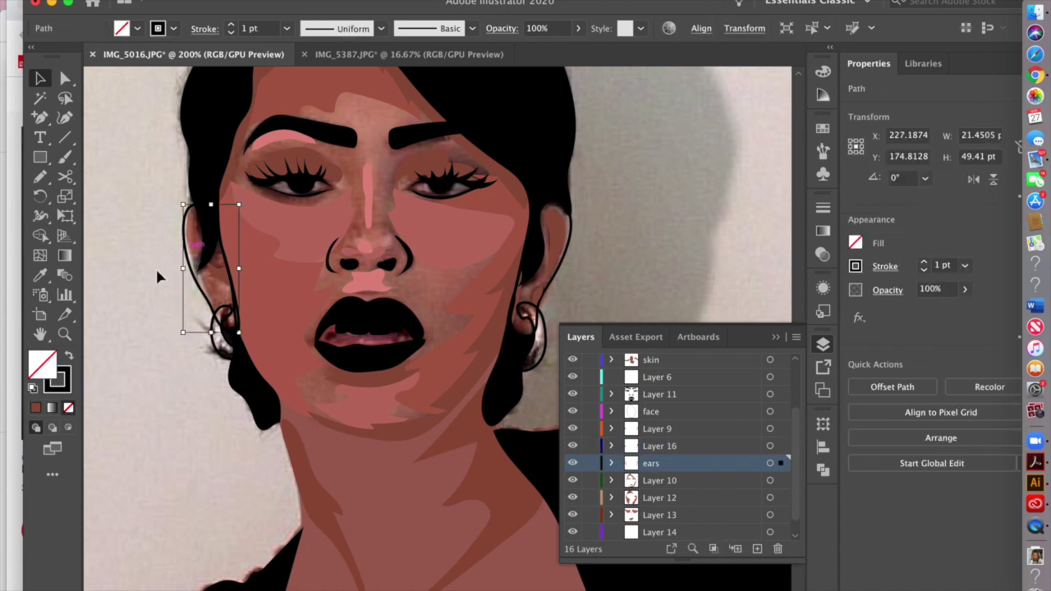
{"action": "left_click", "coordinate": [41, 276]}
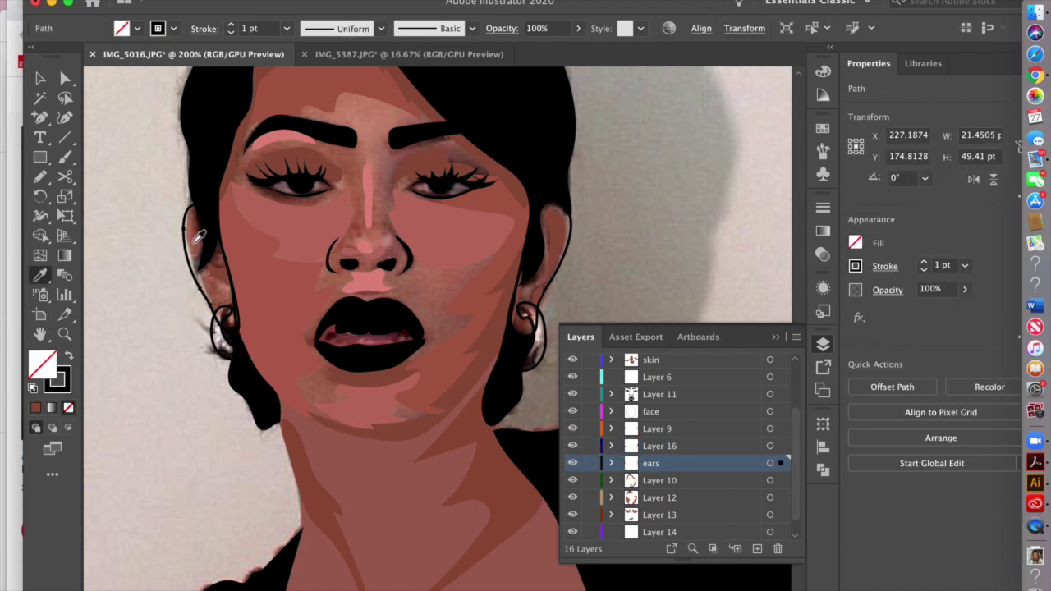
{"action": "left_click", "coordinate": [197, 232]}
{"action": "left_click", "coordinate": [40, 78]}
- Fill the right-hand ear outline with a skin color sampled from the lower part of that ear
{"action": "left_click", "coordinate": [567, 254]}
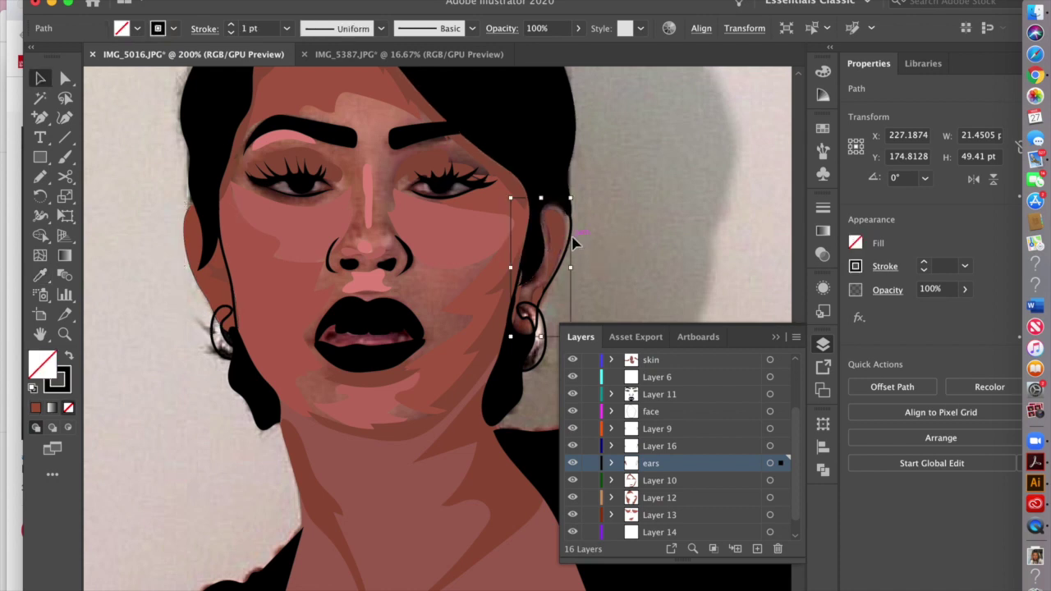
{"action": "left_click", "coordinate": [41, 275]}
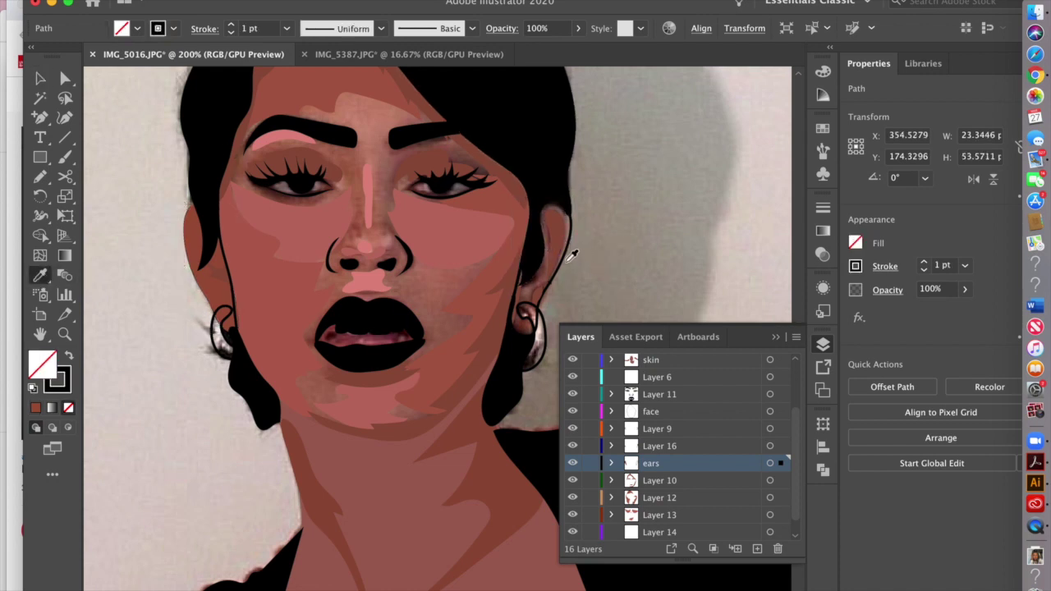
{"action": "left_click", "coordinate": [40, 78]}
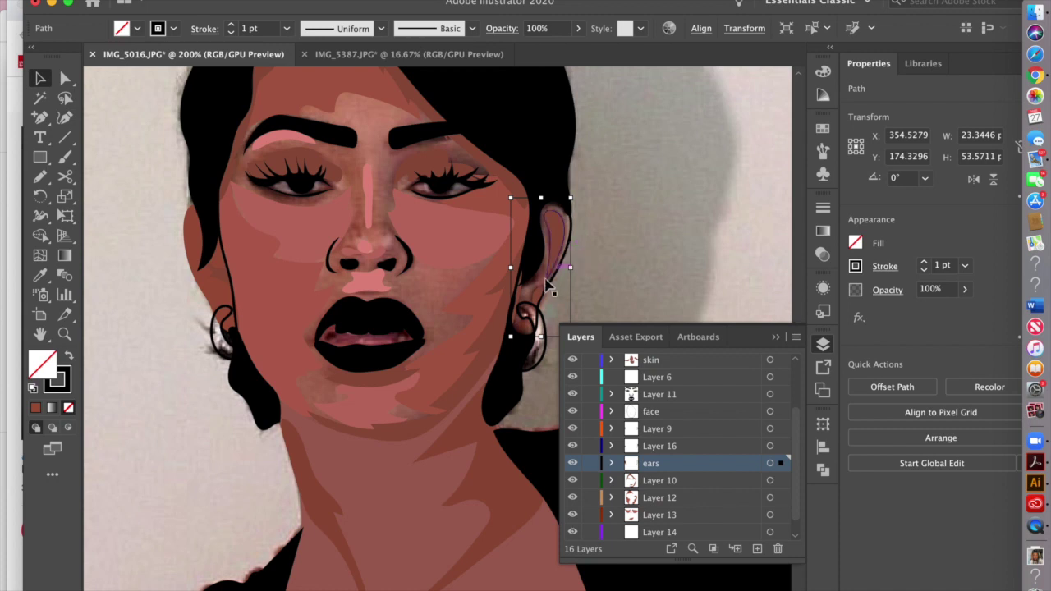
{"action": "left_click", "coordinate": [45, 279]}
{"action": "left_click", "coordinate": [543, 277]}
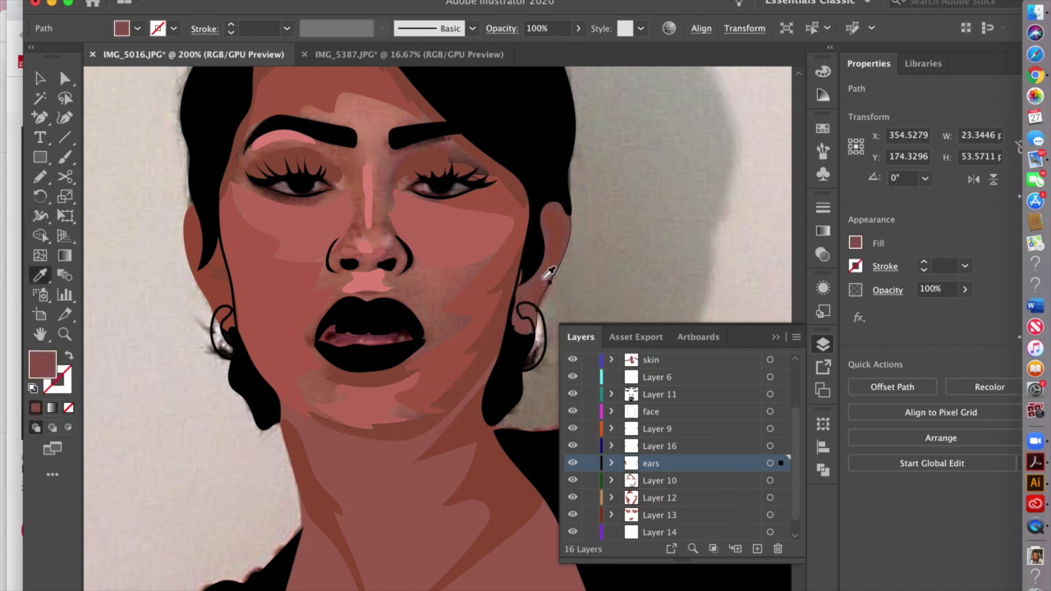
- Match the left-hand ear's fill to the right-hand ear's skin color by sampling it with the Eyedropper
{"action": "left_click", "coordinate": [39, 78]}
{"action": "left_click", "coordinate": [563, 258]}
{"action": "left_click", "coordinate": [194, 270]}
{"action": "left_click", "coordinate": [40, 276]}
{"action": "left_click", "coordinate": [546, 279]}
{"action": "left_click", "coordinate": [36, 79]}
{"action": "left_click", "coordinate": [65, 156]}
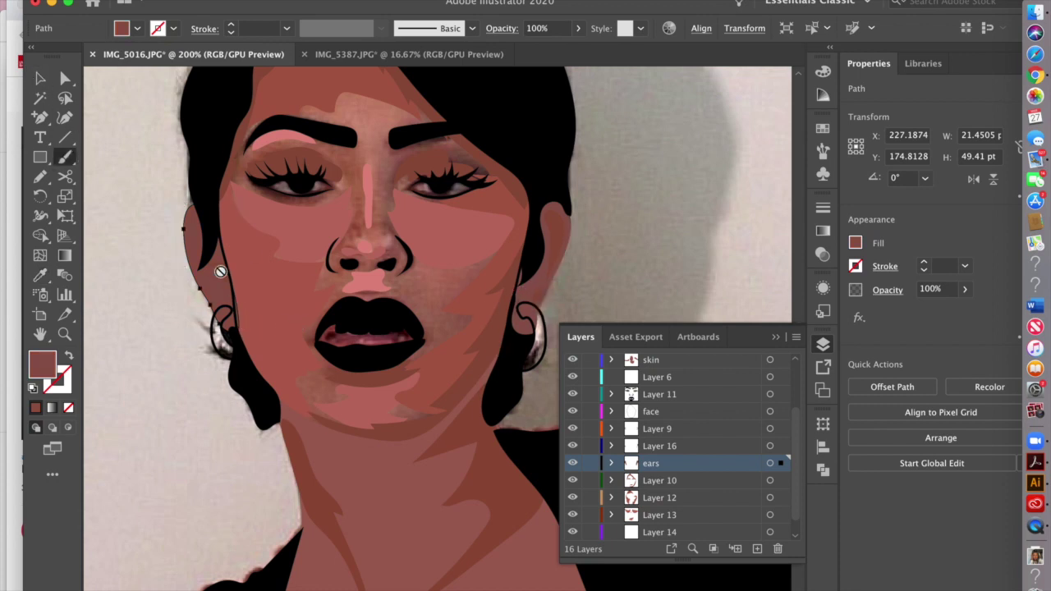
{"action": "left_click", "coordinate": [40, 78]}
{"action": "left_click", "coordinate": [595, 246]}
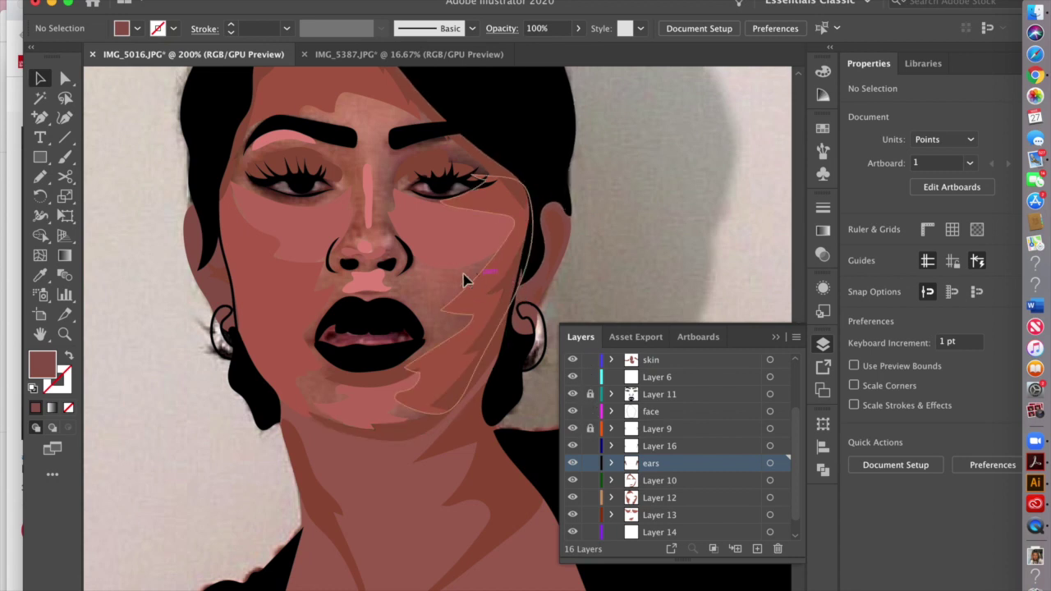
- Fill the face outline with a skin color sampled from the cheek beside the mouth, without a stroke
{"action": "left_click", "coordinate": [232, 285]}
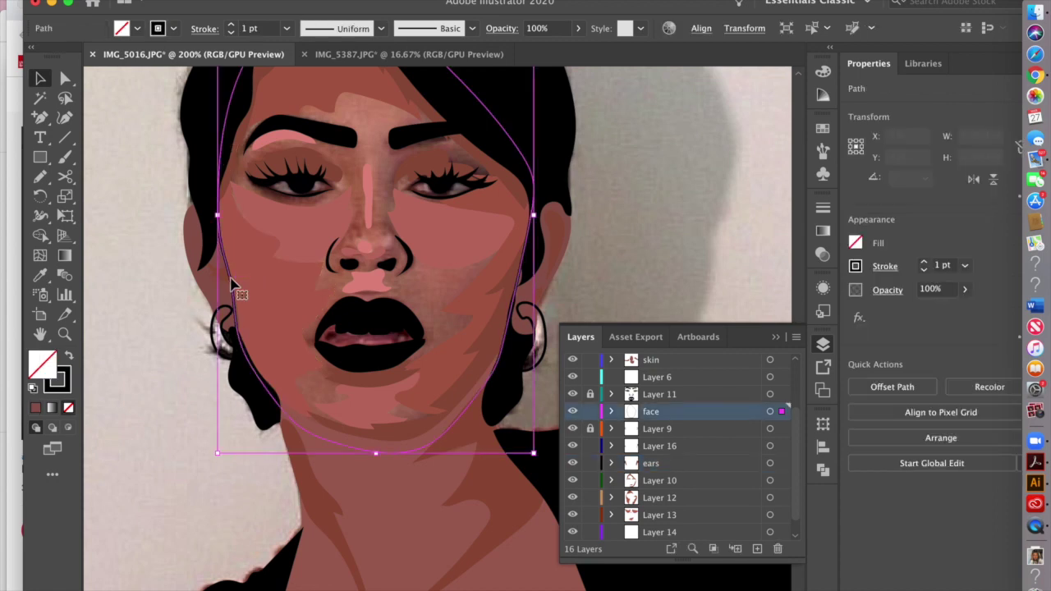
{"action": "left_click", "coordinate": [40, 275]}
{"action": "left_click", "coordinate": [426, 289]}
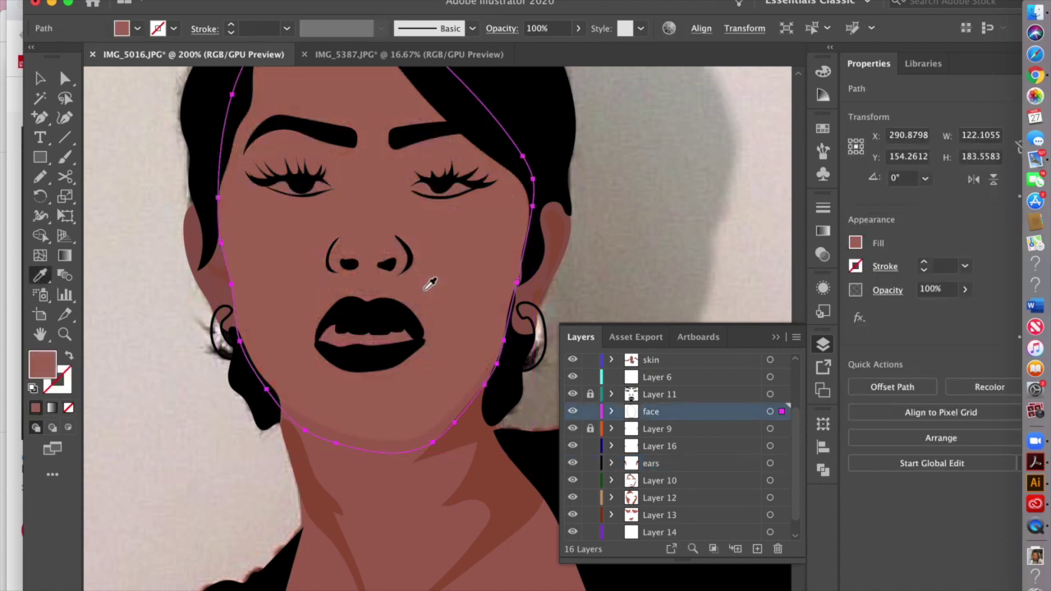
{"action": "key", "text": "super+z"}
{"action": "key", "text": "super+shift+z"}
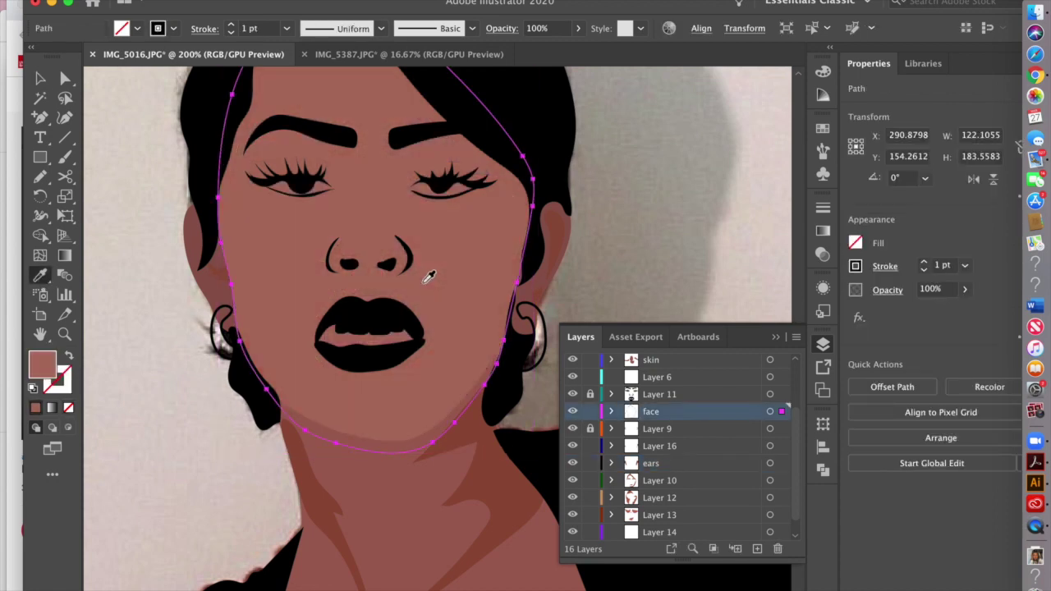
- Move the face layer below Layer 13, directly above Layer 14, so its fill lies behind the shading
{"action": "left_click", "coordinate": [40, 78]}
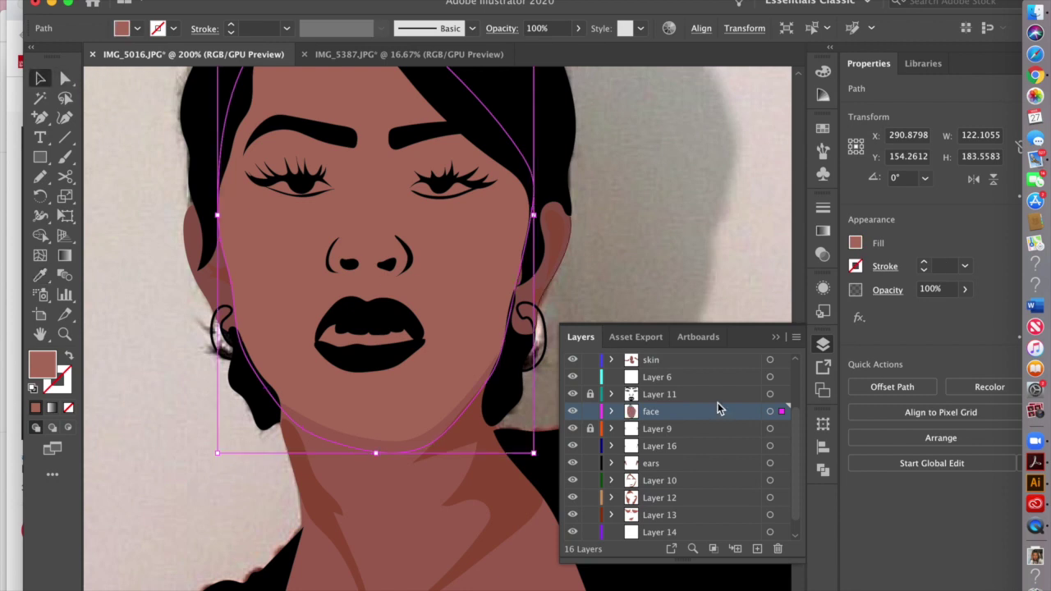
{"action": "left_click_drag", "start_coordinate": [708, 412], "coordinate": [706, 516]}
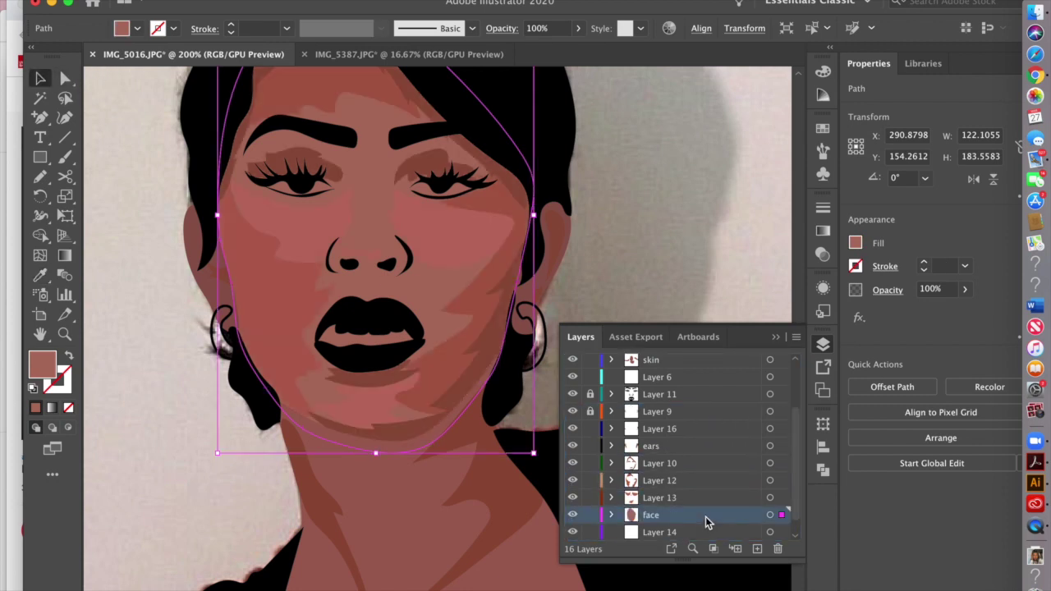
{"action": "left_click", "coordinate": [681, 249]}
{"action": "key", "text": "super+minus"}
{"action": "key", "text": "super+minus"}
{"action": "key", "text": "super+minus"}
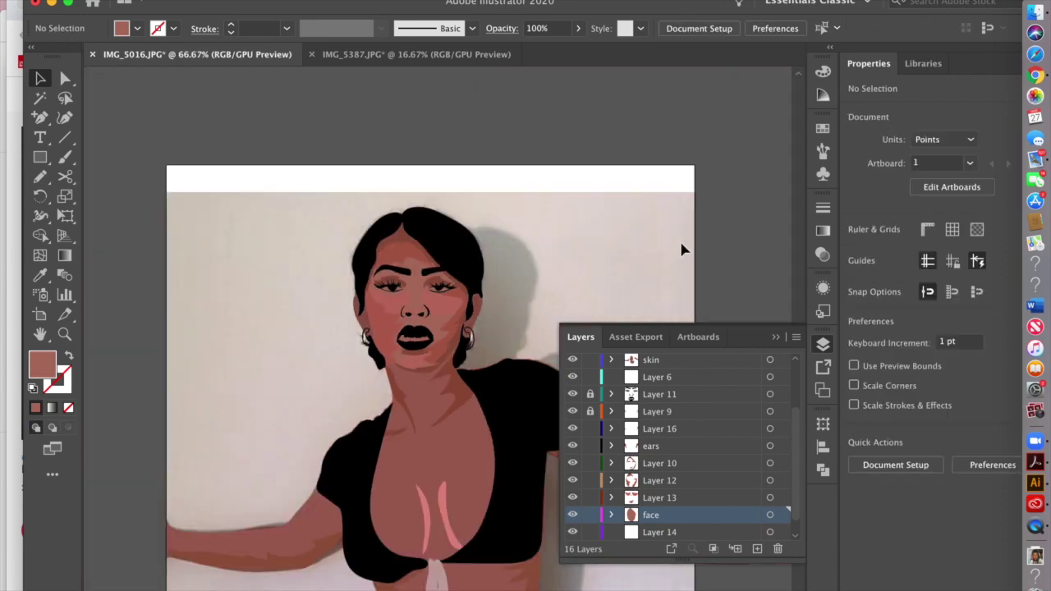
{"action": "left_click", "coordinate": [823, 344]}
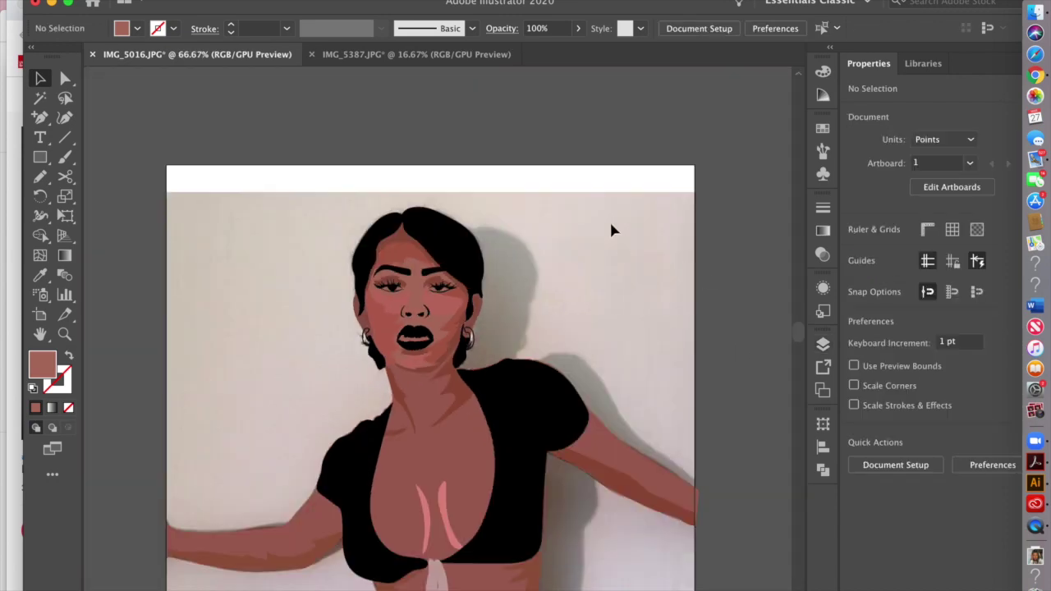
- Examine the filled face and ears up close and in the context of the upper body
{"action": "key", "text": "super+plus"}
{"action": "key", "text": "super+plus"}
{"action": "key", "text": "super+plus"}
{"action": "key", "text": "super+plus"}
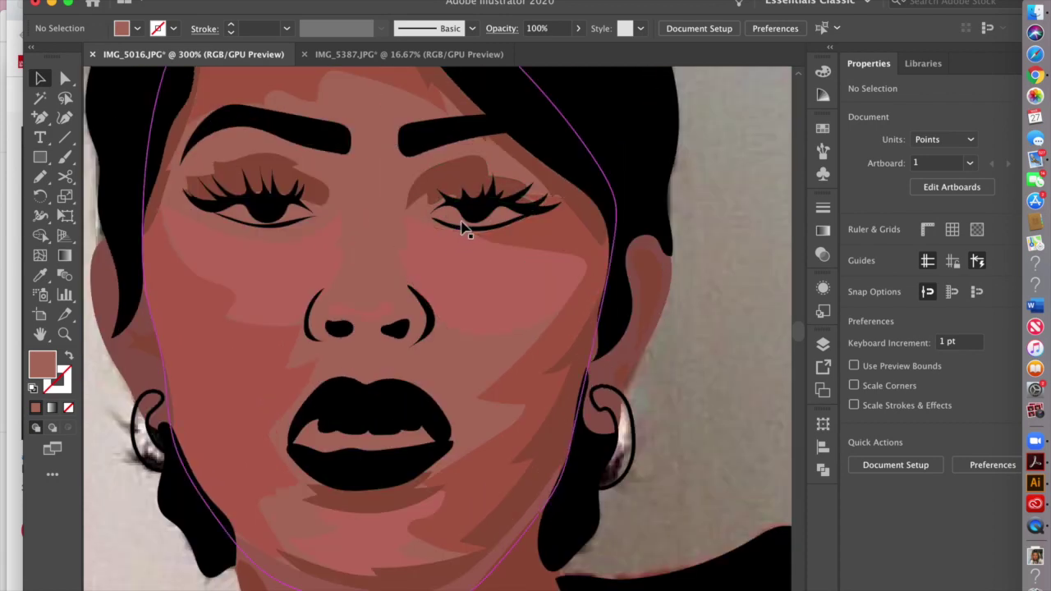
{"action": "key", "text": "super+minus"}
{"action": "key", "text": "super+minus"}
{"action": "key", "text": "super+minus"}
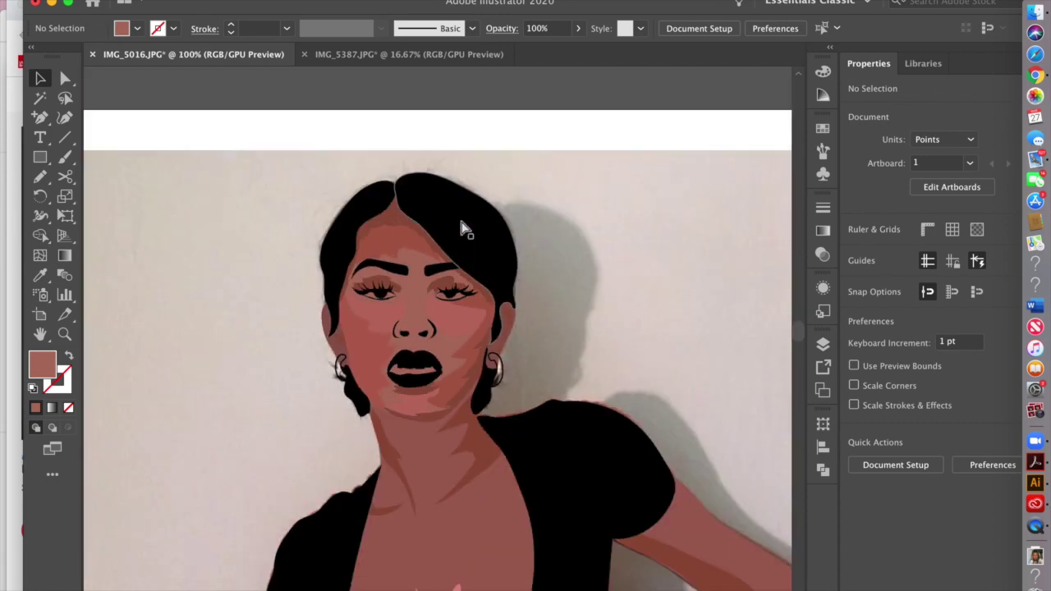
{"action": "key", "text": "super+p"}
{"action": "left_click", "coordinate": [708, 544]}
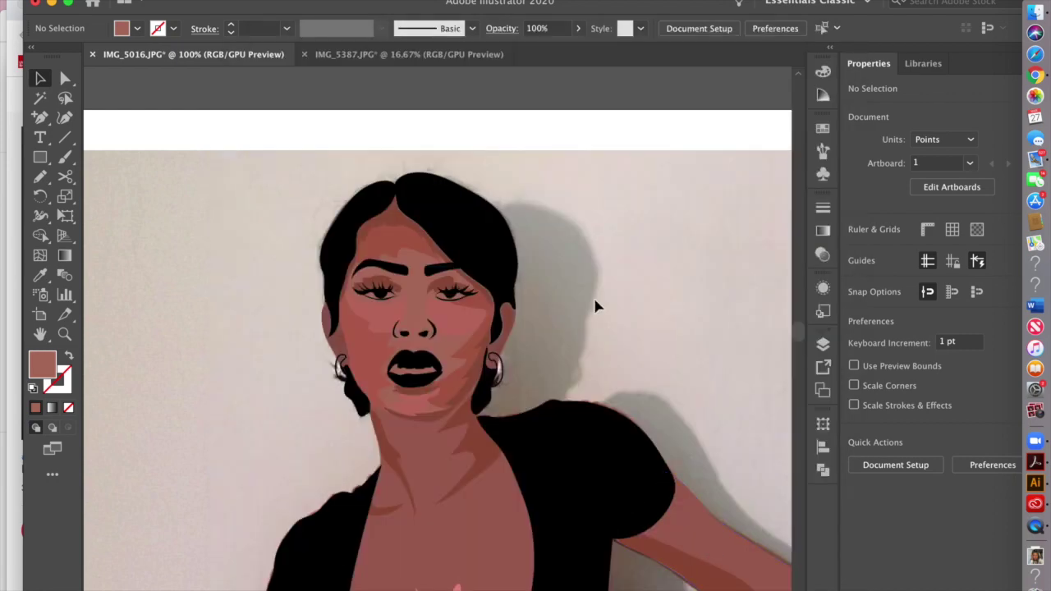
{"action": "scroll", "coordinate": [597, 305], "scroll_direction": "down", "scroll_amount": 3}
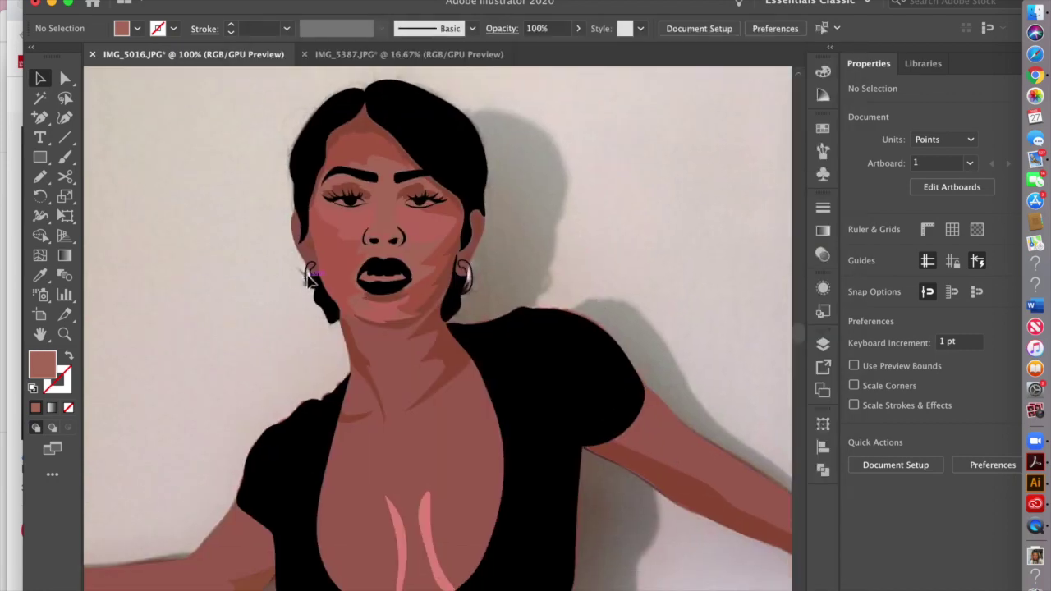
- Unlock Layer 9 and give the right-hand earring a dark red 822A21 fill with no stroke
{"action": "scroll", "coordinate": [307, 279], "scroll_direction": "up", "scroll_amount": 5}
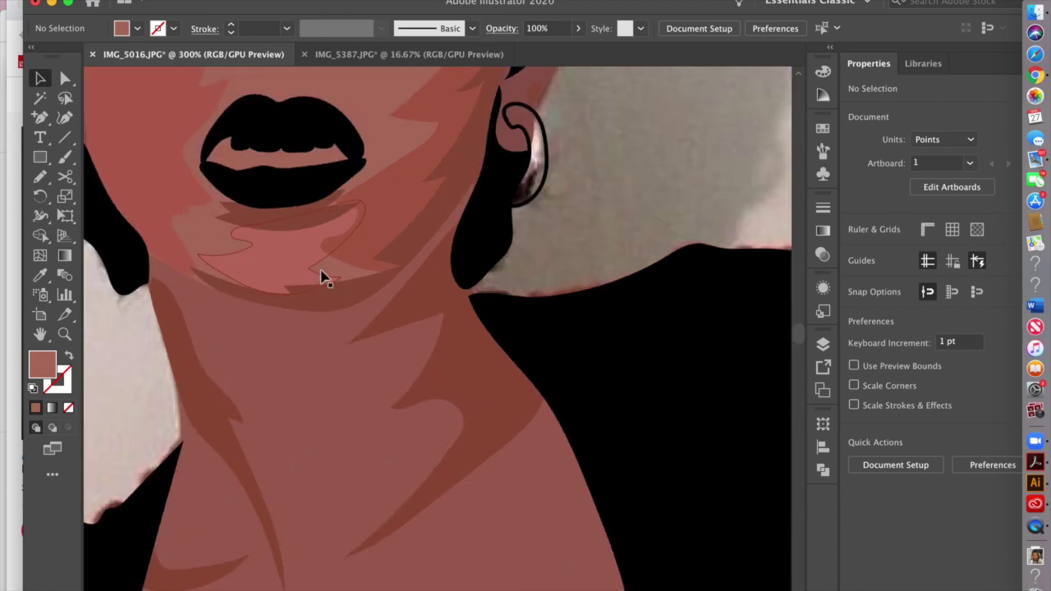
{"action": "left_click", "coordinate": [824, 345]}
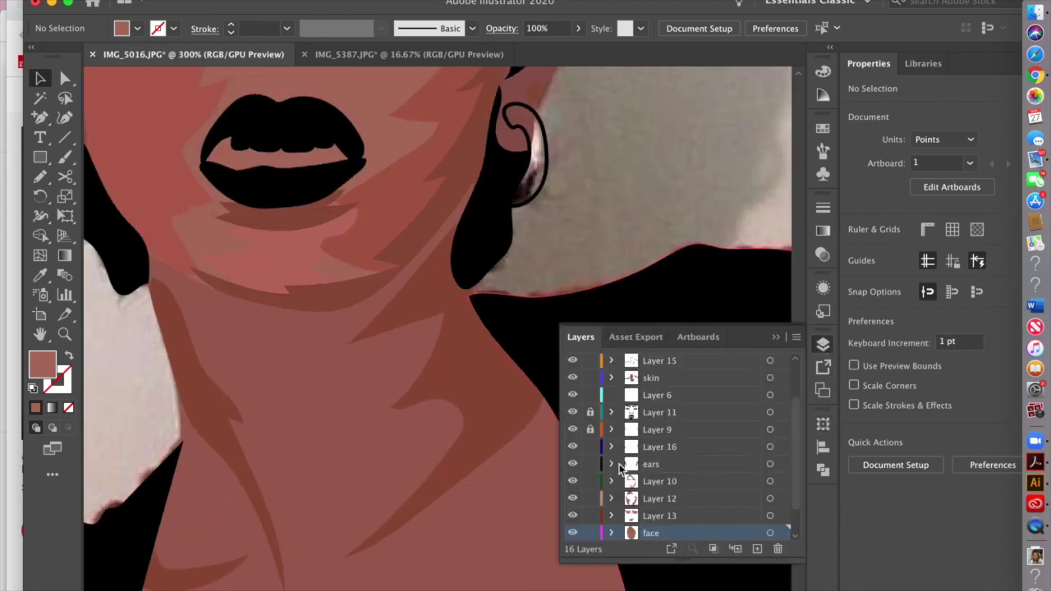
{"action": "left_click", "coordinate": [590, 430]}
{"action": "left_click", "coordinate": [548, 171]}
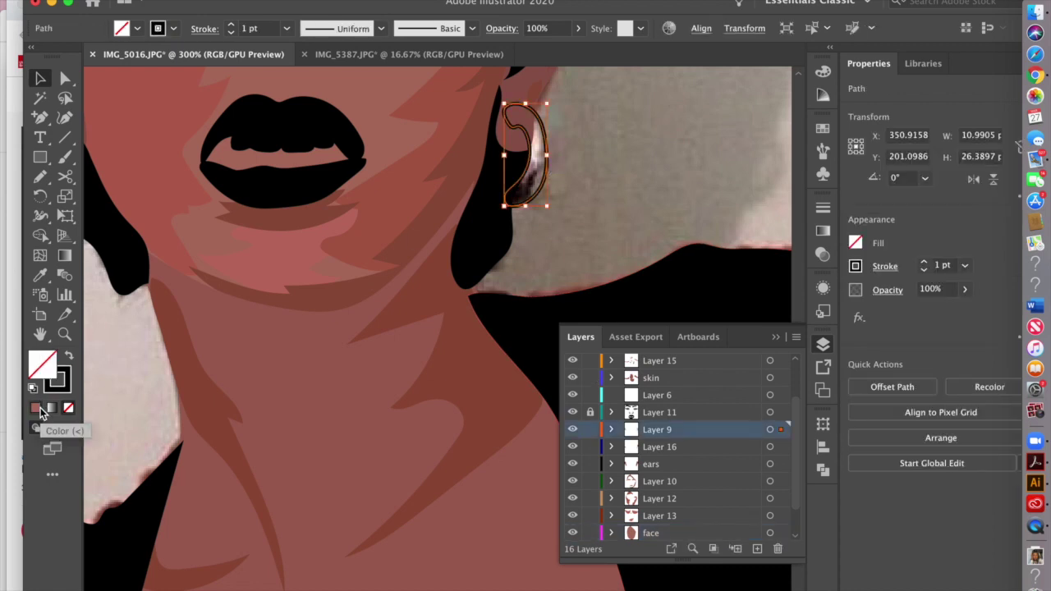
{"action": "left_click", "coordinate": [69, 358]}
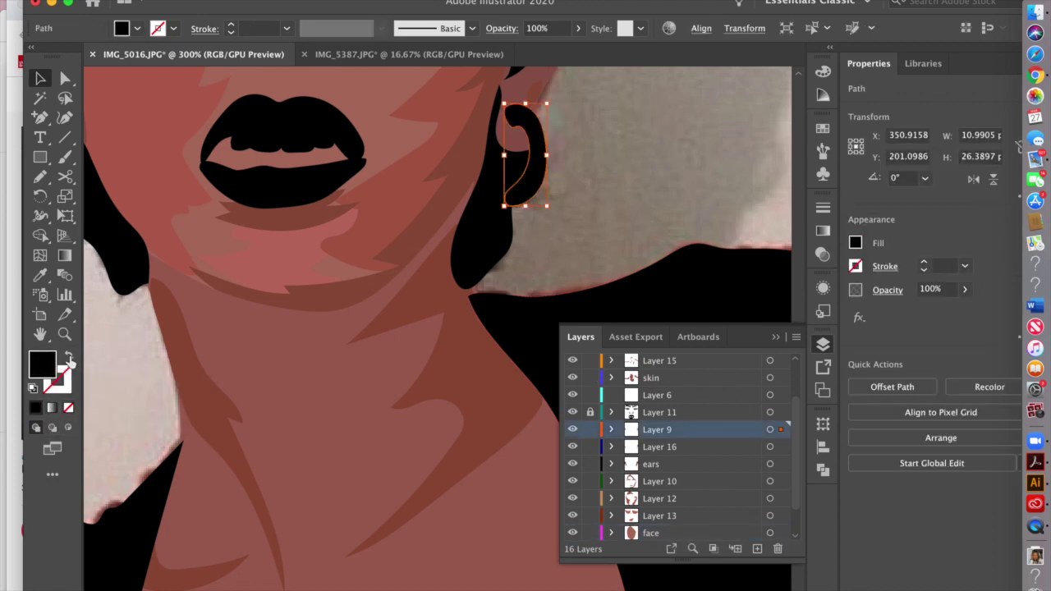
{"action": "double_click", "coordinate": [51, 374]}
{"action": "left_click", "coordinate": [808, 67]}
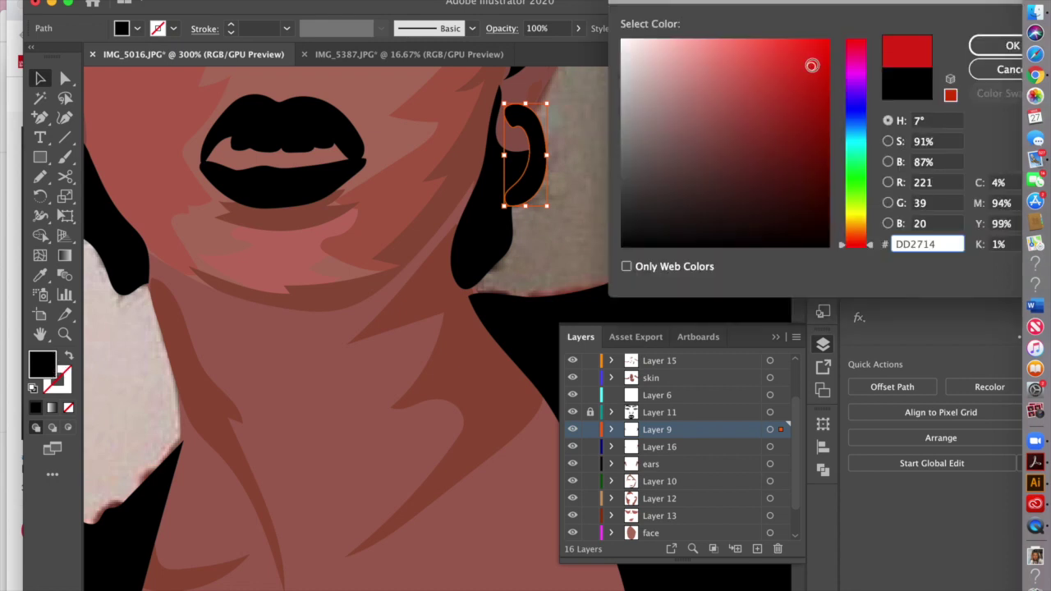
{"action": "left_click", "coordinate": [812, 80]}
{"action": "left_click", "coordinate": [777, 141]}
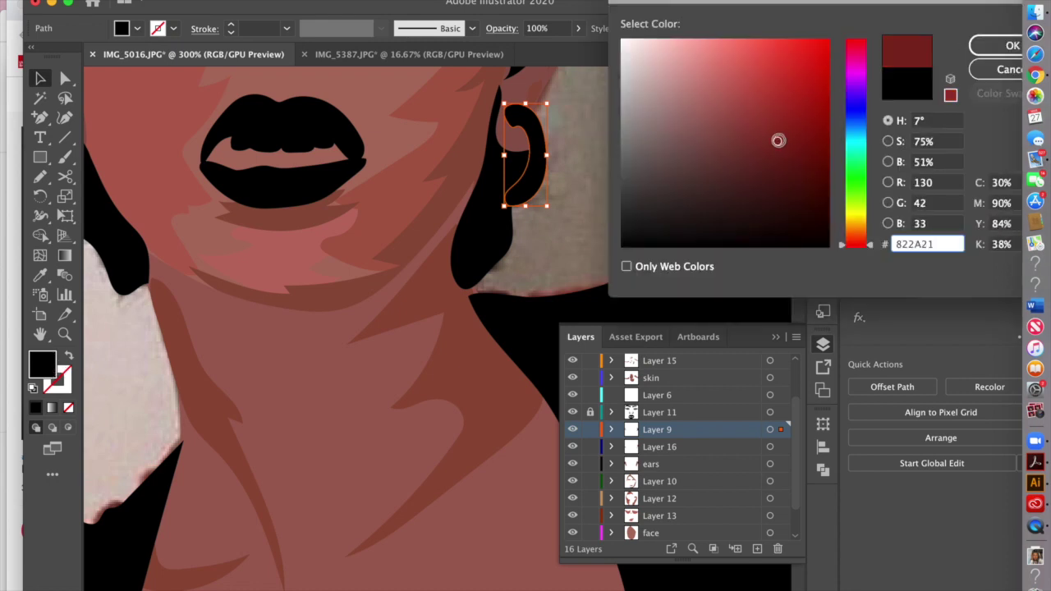
{"action": "left_click", "coordinate": [996, 46]}
- Match the left-hand earring's fill to the right-hand earring's dark red by sampling it with the Eyedropper
{"action": "scroll", "coordinate": [591, 218], "scroll_direction": "left", "scroll_amount": 5}
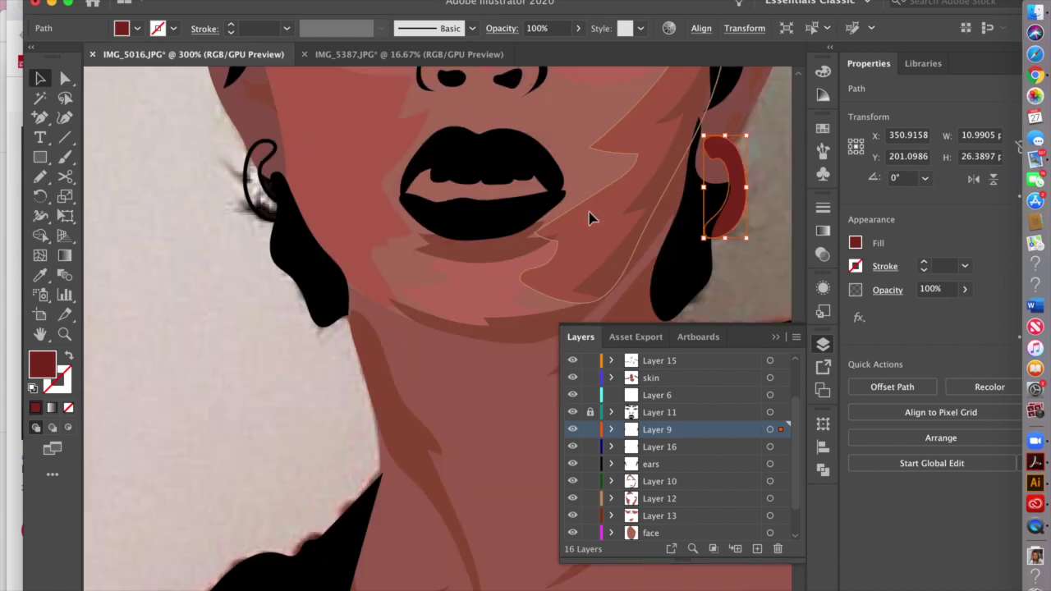
{"action": "left_click", "coordinate": [261, 160]}
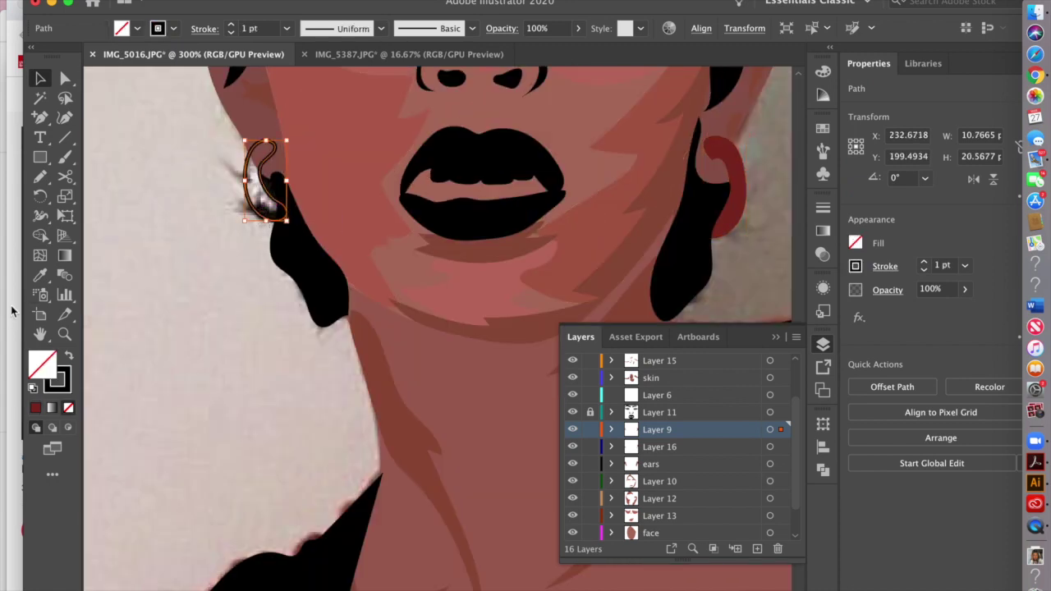
{"action": "left_click", "coordinate": [39, 276]}
{"action": "left_click", "coordinate": [733, 214]}
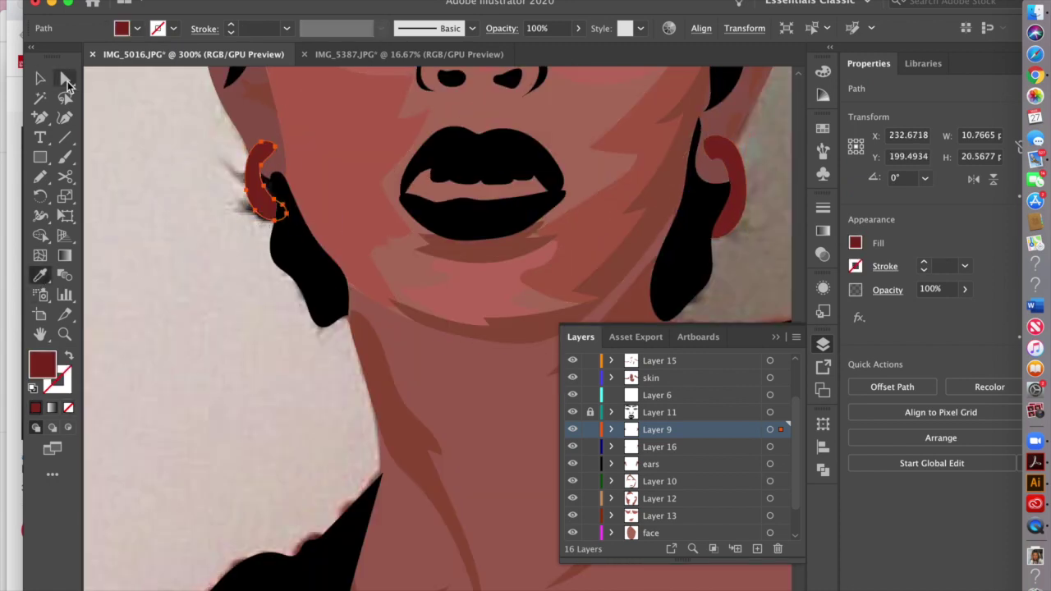
{"action": "left_click", "coordinate": [39, 78]}
{"action": "left_click", "coordinate": [139, 191]}
- Examine the colored earrings in the context of the whole figure, from the head down to the trousers
{"action": "key", "text": "ctrl+minus"}
{"action": "key", "text": "ctrl+minus"}
{"action": "key", "text": "ctrl+minus"}
{"action": "key", "text": "ctrl+minus"}
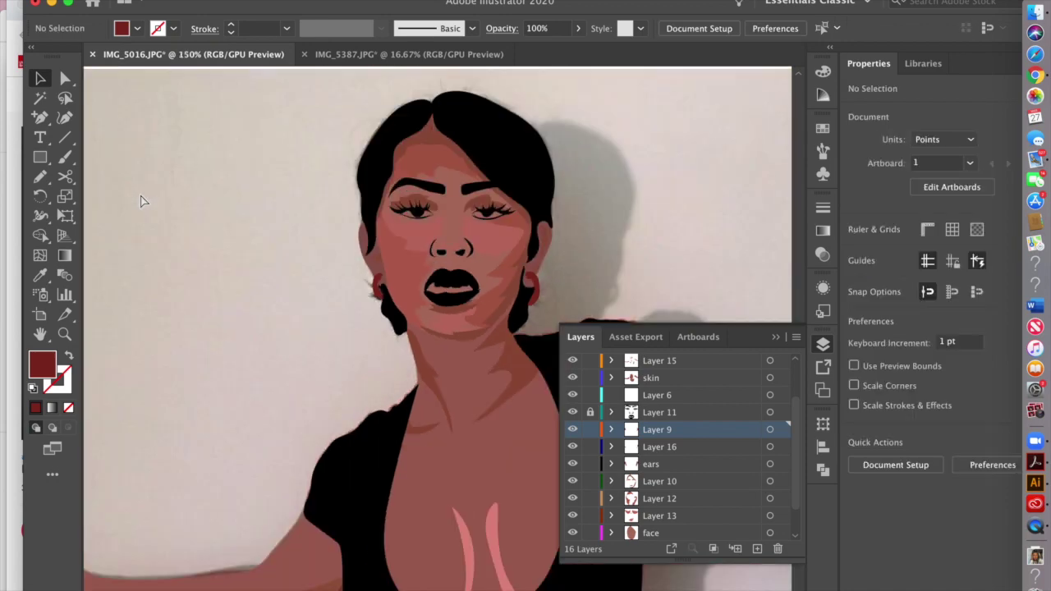
{"action": "left_click", "coordinate": [777, 339]}
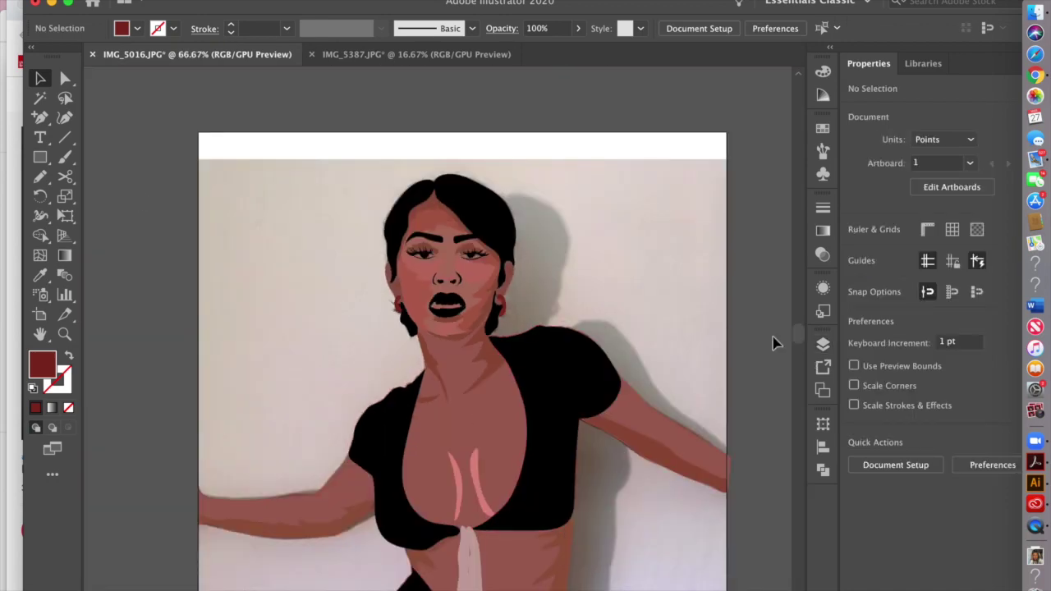
{"action": "scroll", "coordinate": [668, 241], "scroll_direction": "down", "scroll_amount": 8}
{"action": "scroll", "coordinate": [661, 357], "scroll_direction": "up", "scroll_amount": 4}
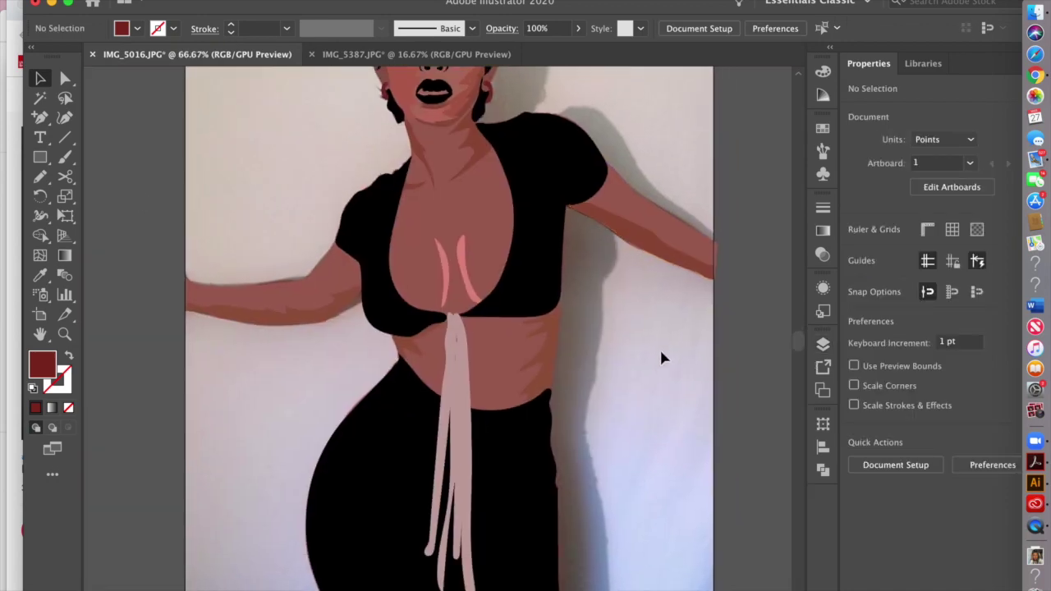
{"action": "key", "text": "ctrl+minus"}
{"action": "key", "text": "ctrl+plus"}
{"action": "key", "text": "ctrl+plus"}
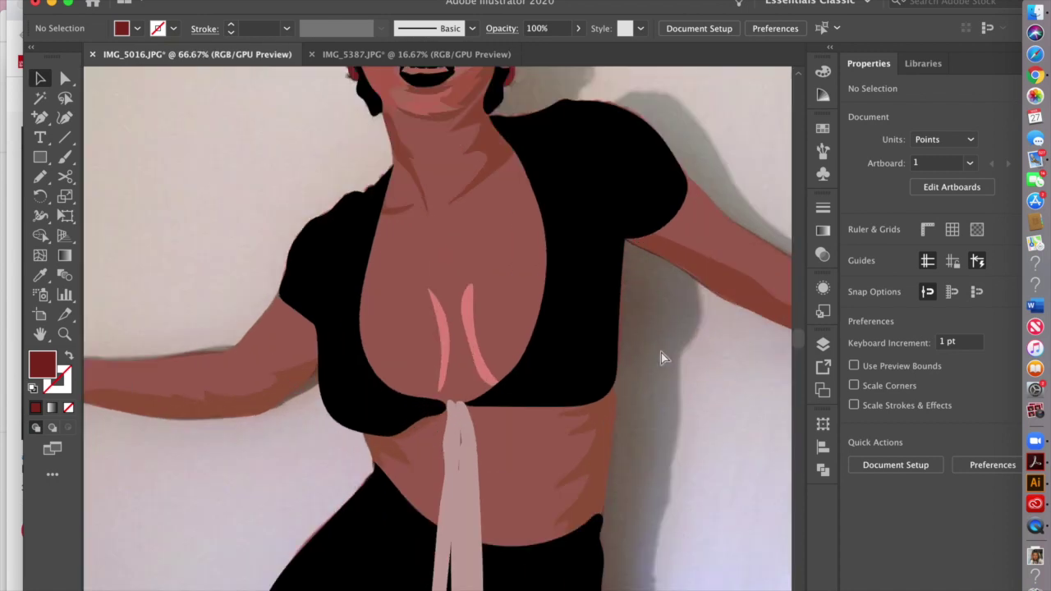
{"action": "scroll", "coordinate": [662, 356], "scroll_direction": "up", "scroll_amount": 2}
- Add a new layer directly above the photo's Layer 1
{"action": "left_click", "coordinate": [823, 345]}
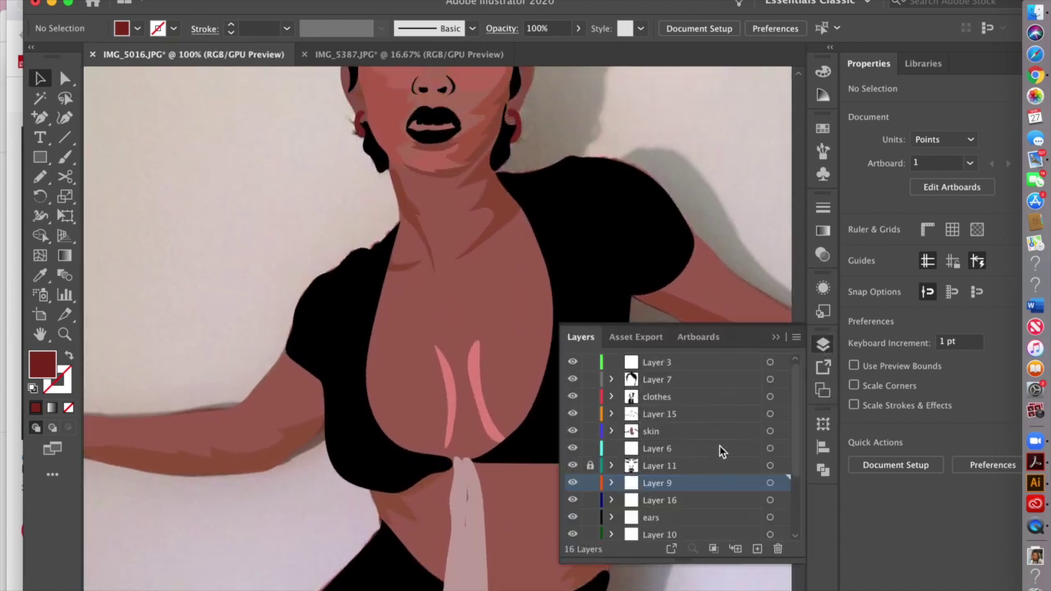
{"action": "scroll", "coordinate": [712, 496], "scroll_direction": "down", "scroll_amount": 3}
{"action": "left_click", "coordinate": [716, 532]}
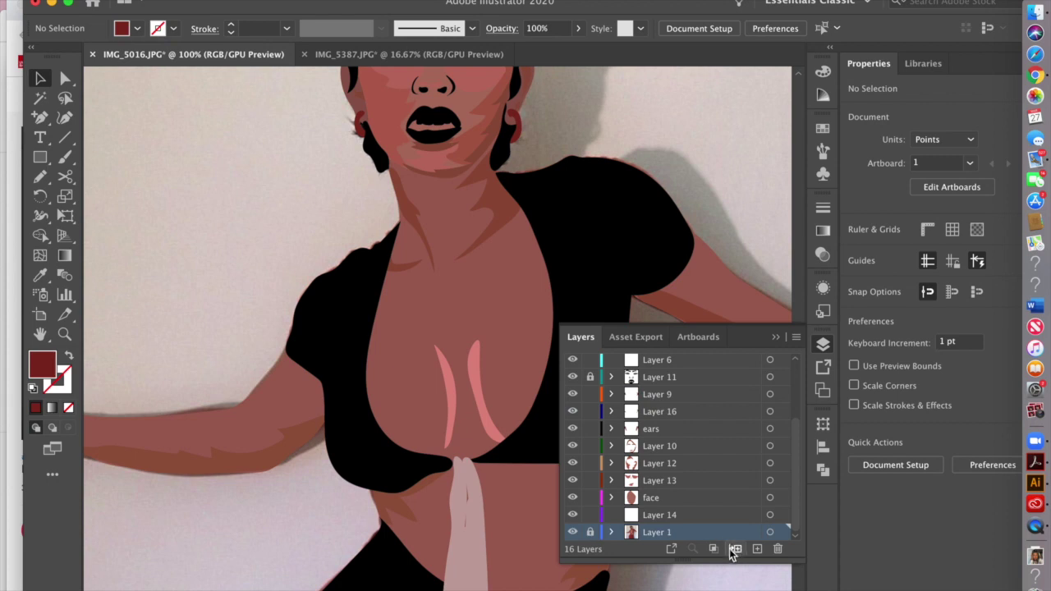
{"action": "left_click", "coordinate": [757, 548]}
- Trace the wall shadows beside the head and above the right-hand shoulder and arm with the Pencil tool, filled dark red
{"action": "key", "text": "ctrl+minus"}
{"action": "key", "text": "ctrl+minus"}
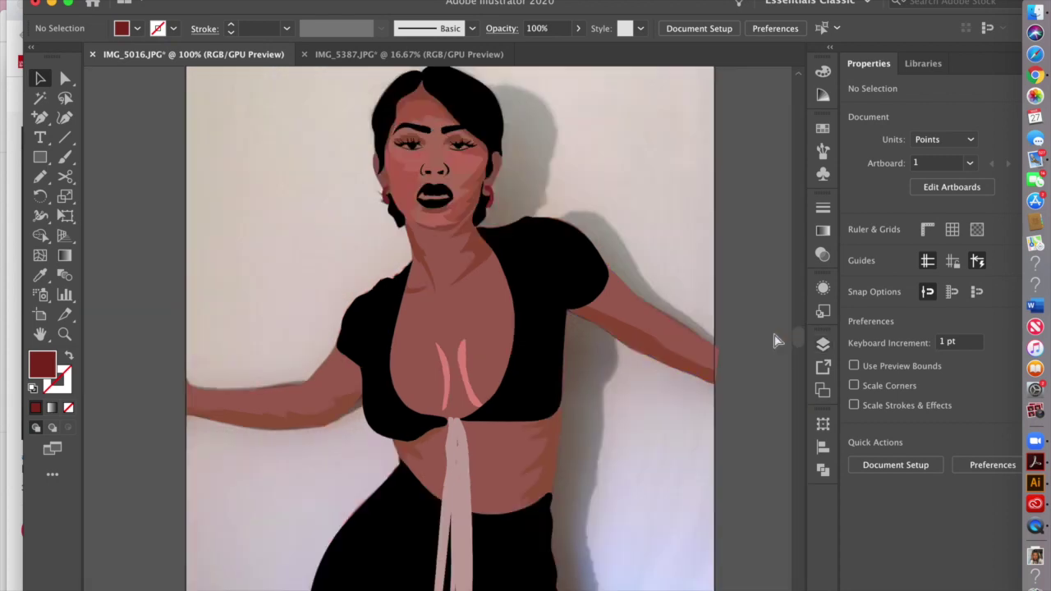
{"action": "left_click", "coordinate": [38, 177]}
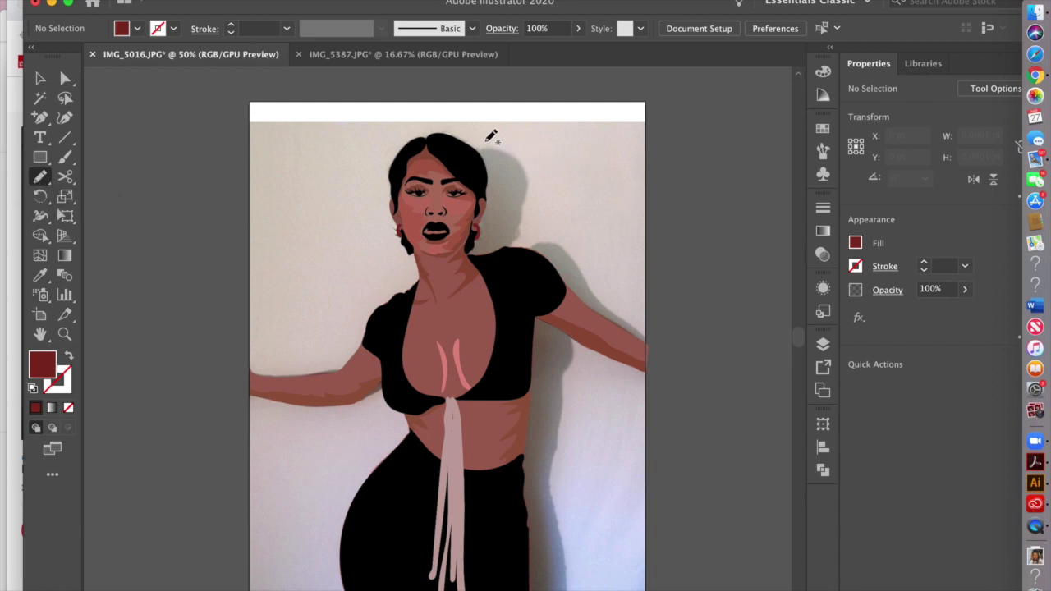
{"action": "left_click_drag", "start_coordinate": [470, 154], "coordinate": [493, 152]}
{"action": "mouse_move", "coordinate": [506, 249]}
{"action": "left_mouse_down"}
{"action": "mouse_move", "coordinate": [470, 251]}
{"action": "mouse_move", "coordinate": [476, 155]}
{"action": "mouse_move", "coordinate": [508, 248]}
{"action": "mouse_move", "coordinate": [538, 246]}
{"action": "left_mouse_up"}
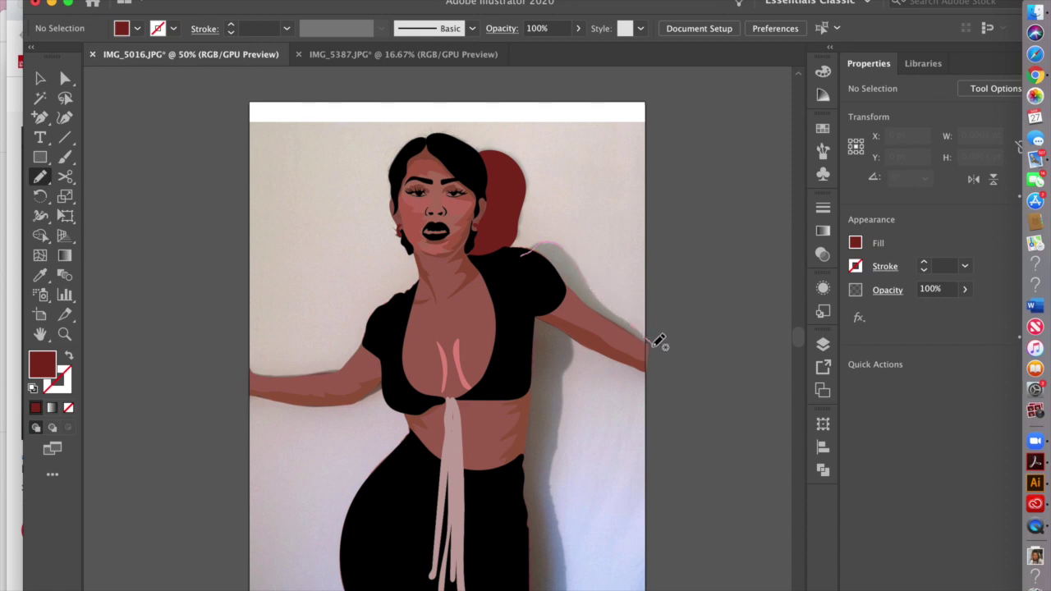
{"action": "left_click_drag", "start_coordinate": [657, 346], "coordinate": [525, 248]}
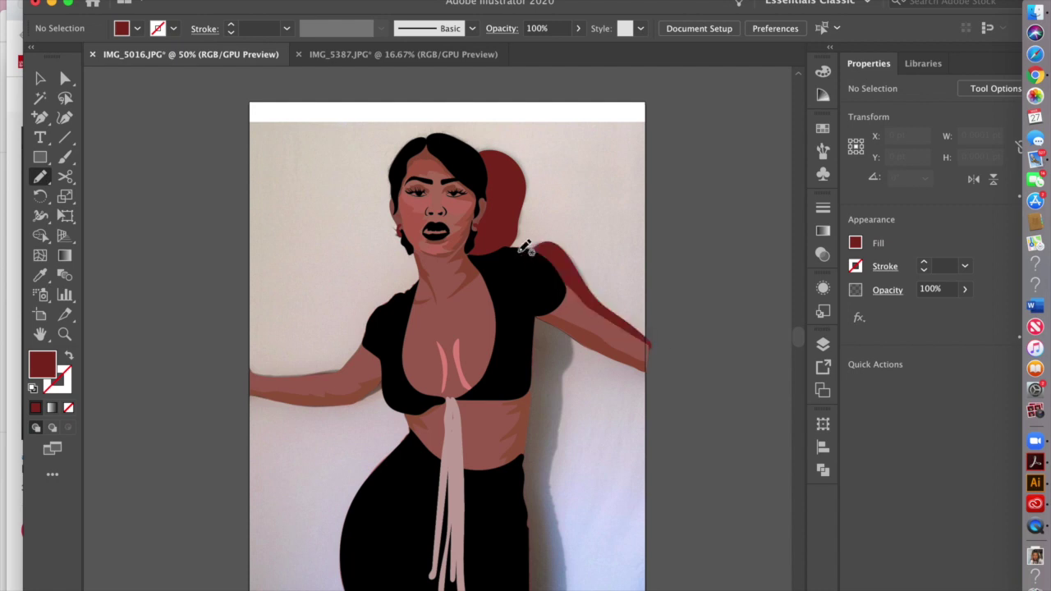
- Trace the wall shadow running from below the right-hand arm along the torso and hip to the photo's lower edge in dark red
{"action": "scroll", "coordinate": [523, 250], "scroll_direction": "down", "scroll_amount": 5}
{"action": "scroll", "coordinate": [522, 250], "scroll_direction": "right", "scroll_amount": 2}
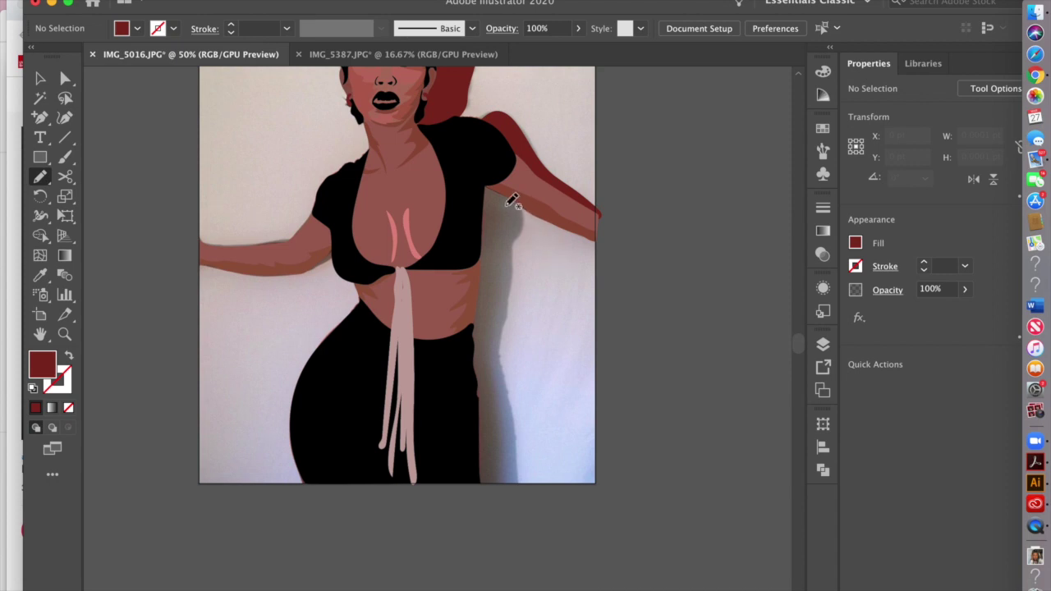
{"action": "mouse_move", "coordinate": [485, 181]}
{"action": "left_mouse_down"}
{"action": "mouse_move", "coordinate": [525, 218]}
{"action": "mouse_move", "coordinate": [505, 350]}
{"action": "left_mouse_up"}
{"action": "mouse_move", "coordinate": [520, 482]}
{"action": "left_mouse_down"}
{"action": "mouse_move", "coordinate": [484, 485]}
{"action": "mouse_move", "coordinate": [476, 454]}
{"action": "mouse_move", "coordinate": [473, 281]}
{"action": "mouse_move", "coordinate": [487, 179]}
{"action": "left_mouse_up"}
{"action": "key", "text": "super+minus"}
{"action": "left_click", "coordinate": [39, 78]}
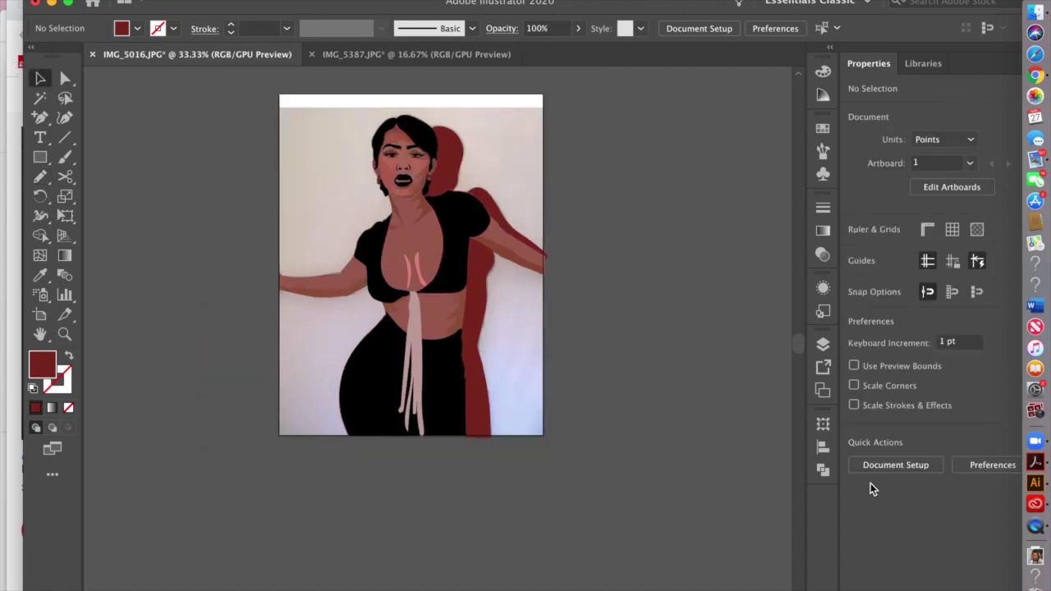
- Hide the photo on Layer 1 so only the vector artwork shows
{"action": "left_click", "coordinate": [825, 346]}
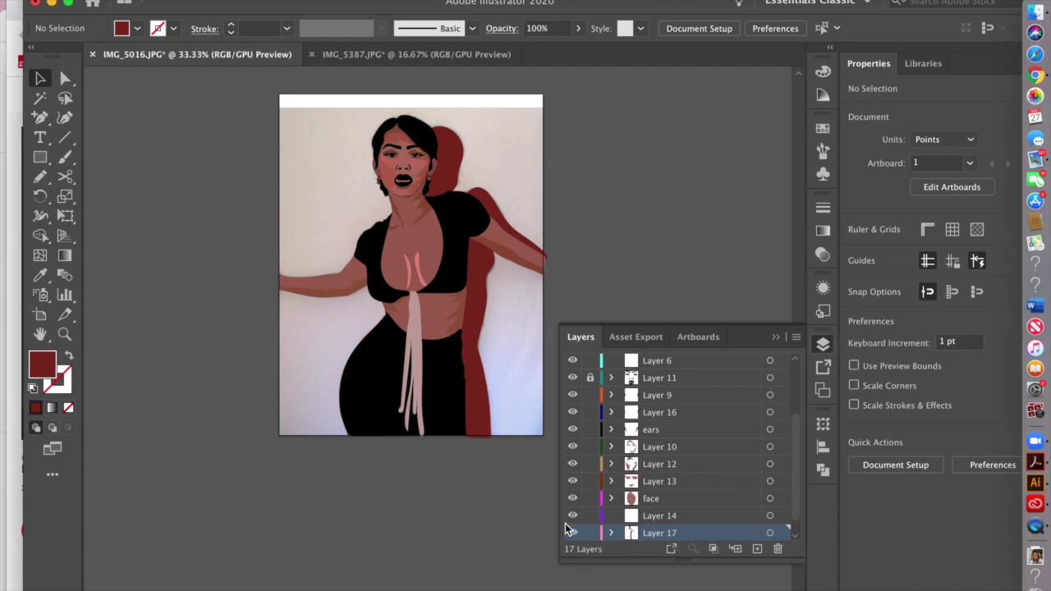
{"action": "scroll", "coordinate": [606, 511], "scroll_direction": "down", "scroll_amount": 1}
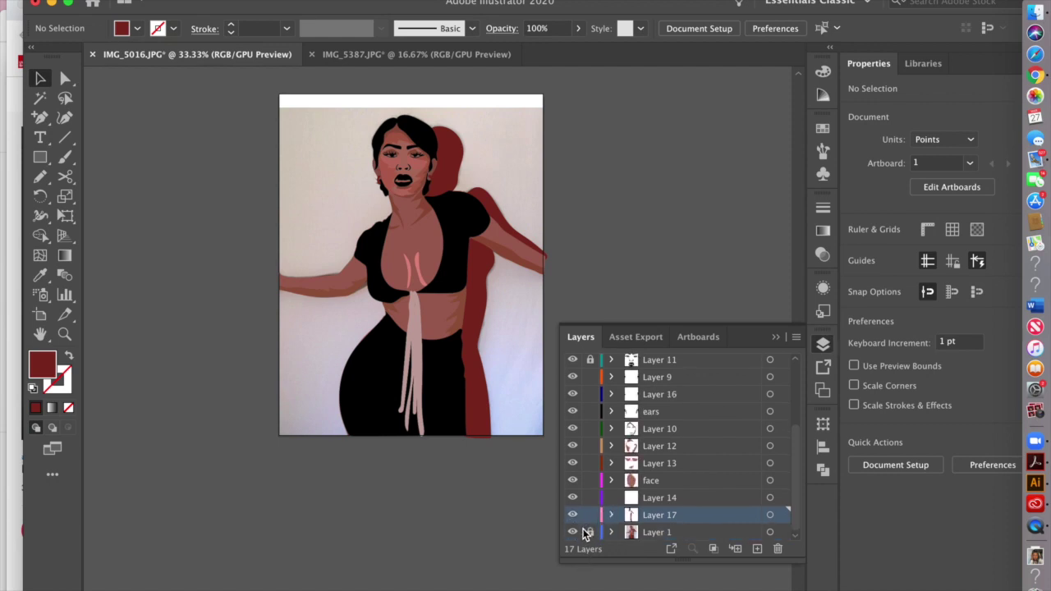
{"action": "left_click", "coordinate": [576, 533]}
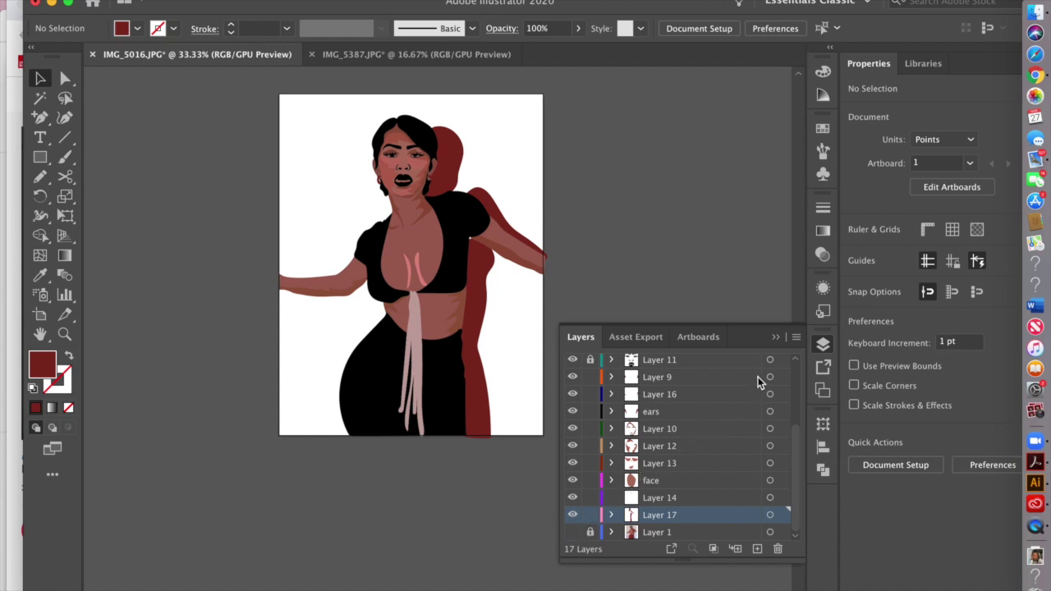
{"action": "left_click", "coordinate": [776, 337]}
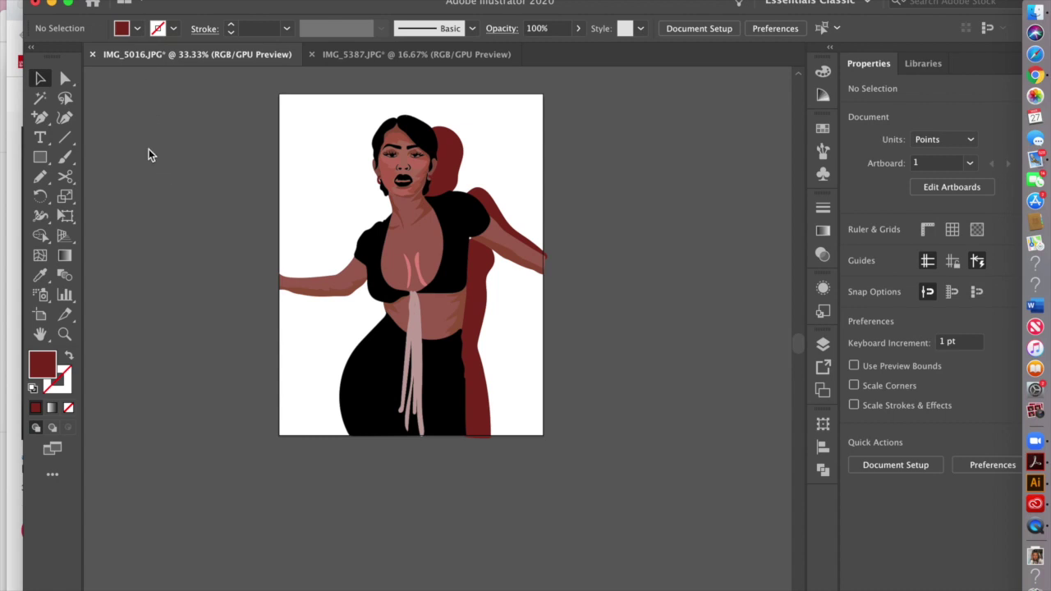
{"action": "left_click", "coordinate": [123, 1]}
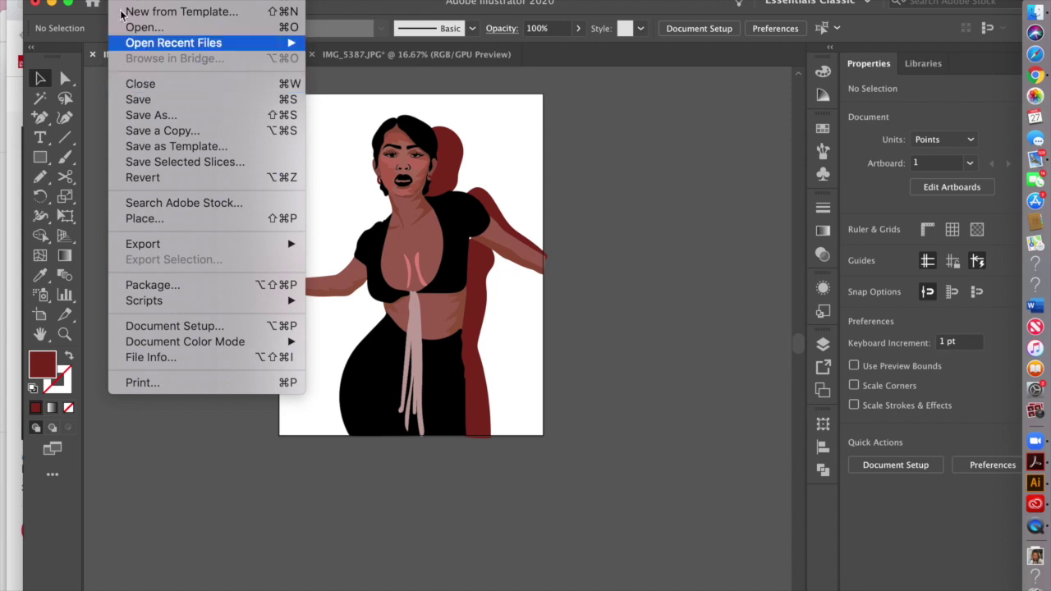
{"action": "left_click", "coordinate": [145, 27]}
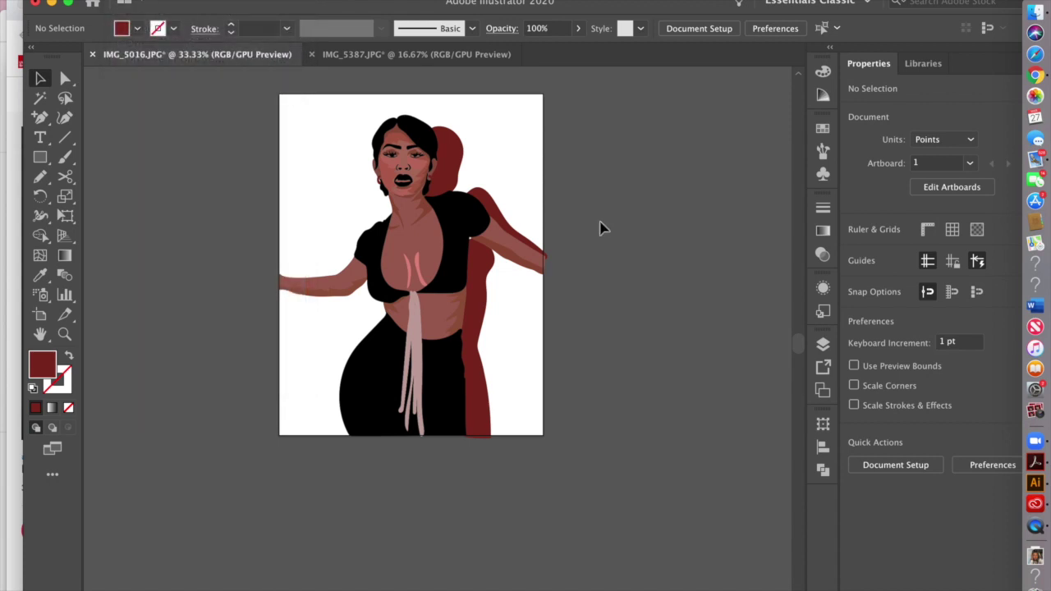
- Draw a dark red rectangle about 616 by 794 pt covering the whole artboard behind the figure
{"action": "scroll", "coordinate": [450, 283], "scroll_direction": "up", "scroll_amount": 2}
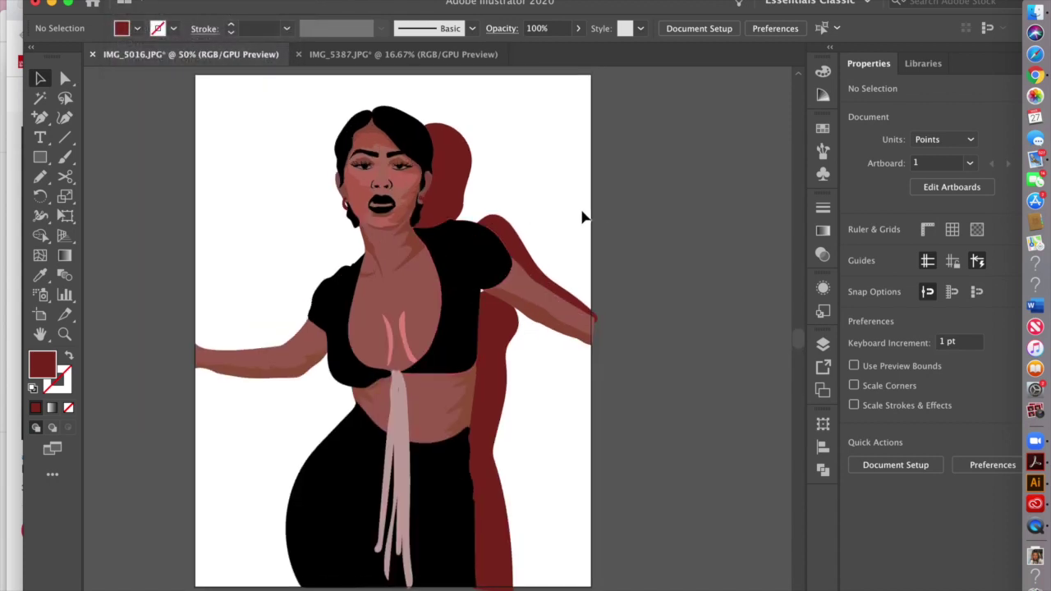
{"action": "left_click", "coordinate": [39, 157]}
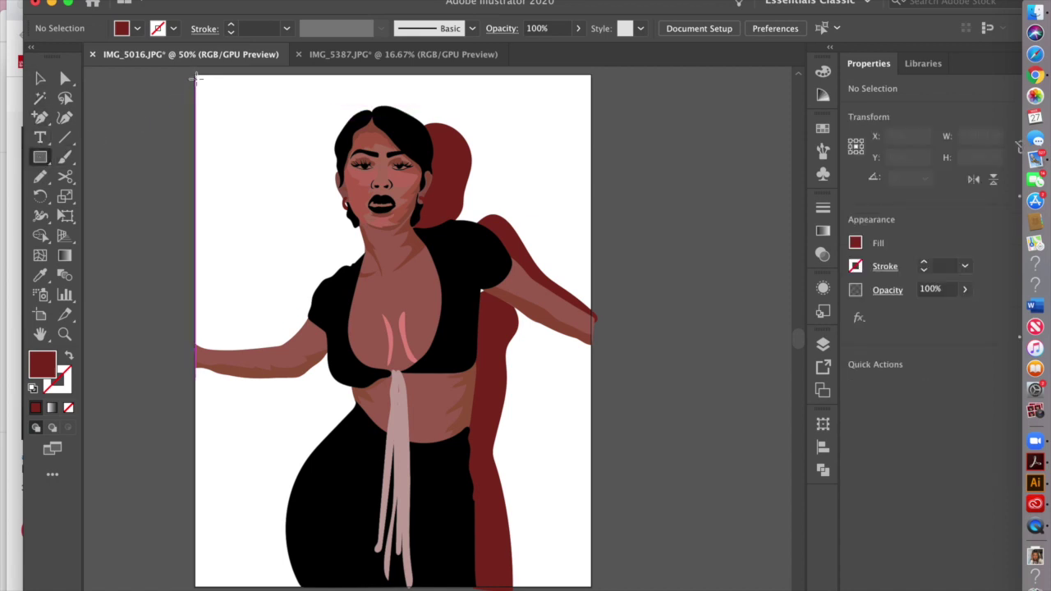
{"action": "left_click_drag", "start_coordinate": [194, 75], "coordinate": [592, 586]}
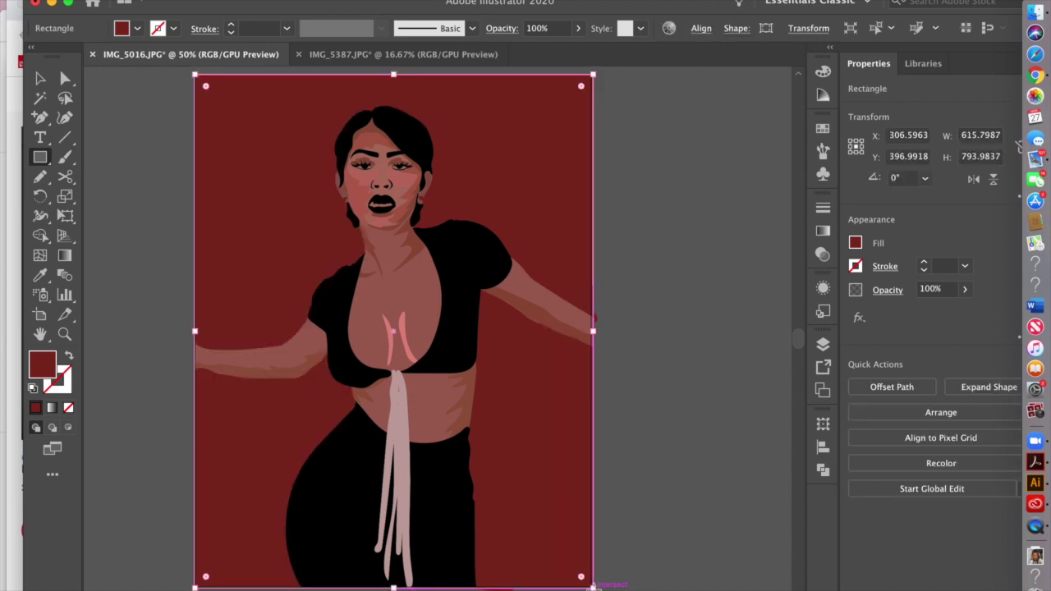
{"action": "left_click", "coordinate": [40, 78]}
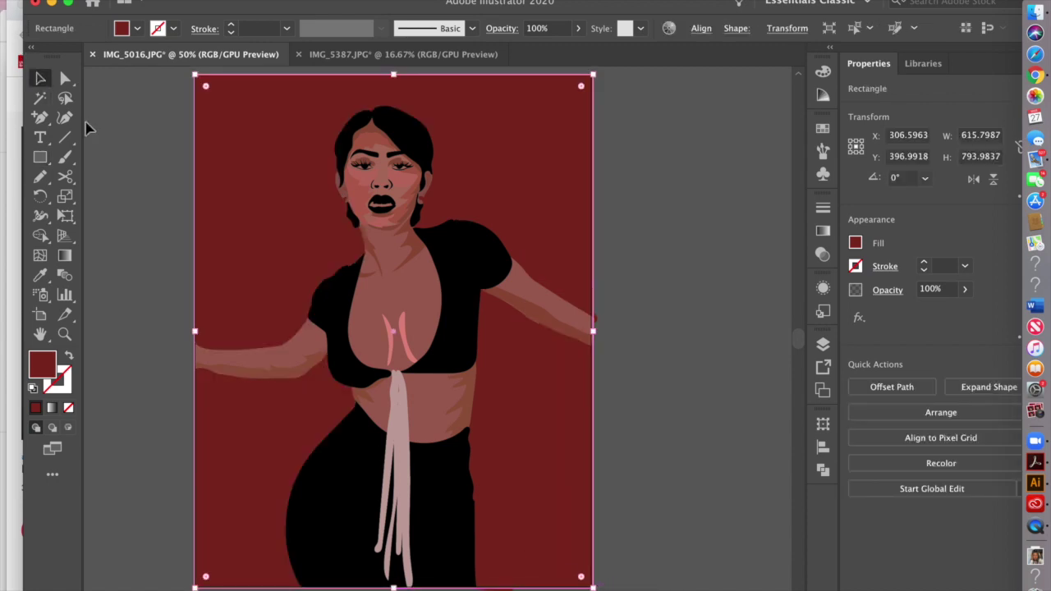
- Cut the red background rectangle and paste it onto a new layer directly above Layer 17
{"action": "left_click", "coordinate": [210, 138]}
{"action": "left_click", "coordinate": [538, 120]}
{"action": "key", "text": "Delete"}
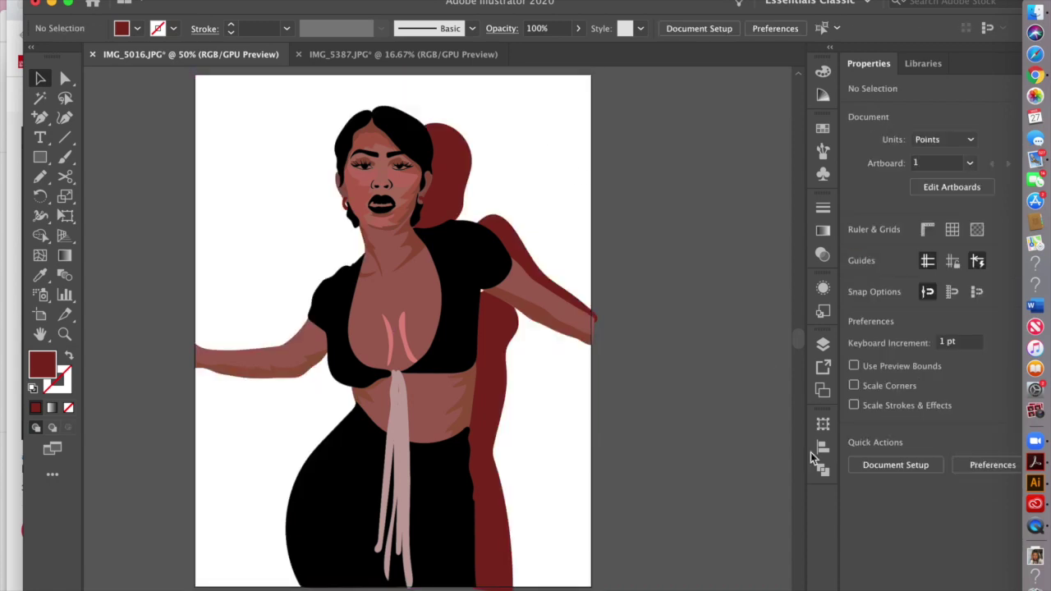
{"action": "left_click", "coordinate": [823, 344]}
{"action": "left_click", "coordinate": [757, 549]}
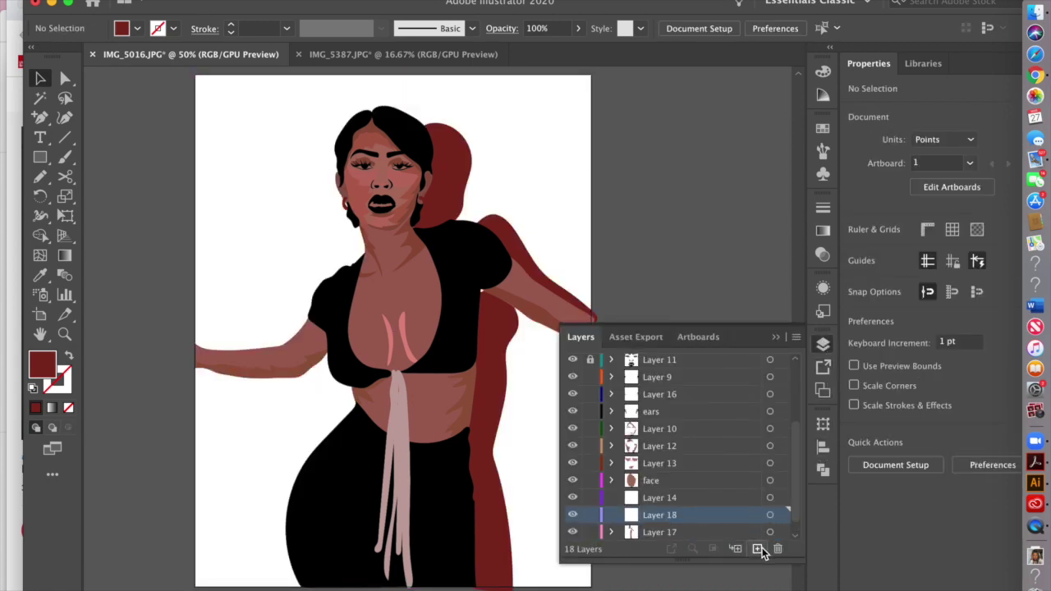
{"action": "key", "text": "super+f"}
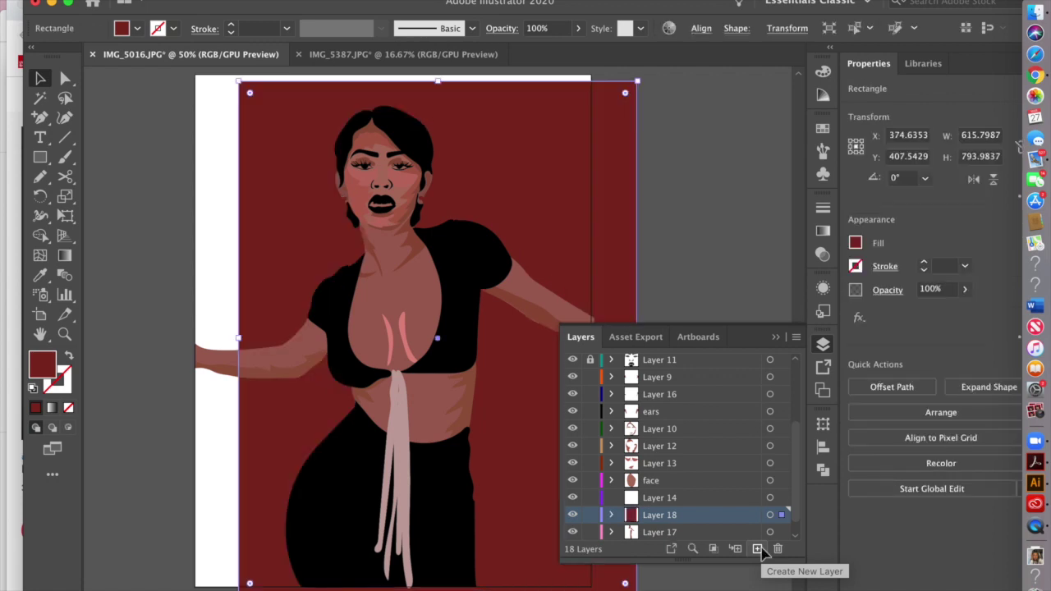
- Move the pasted red rectangle so it lines up with the artboard edges, and deselect it
{"action": "left_click_drag", "start_coordinate": [575, 192], "coordinate": [528, 181]}
{"action": "left_click", "coordinate": [652, 174]}
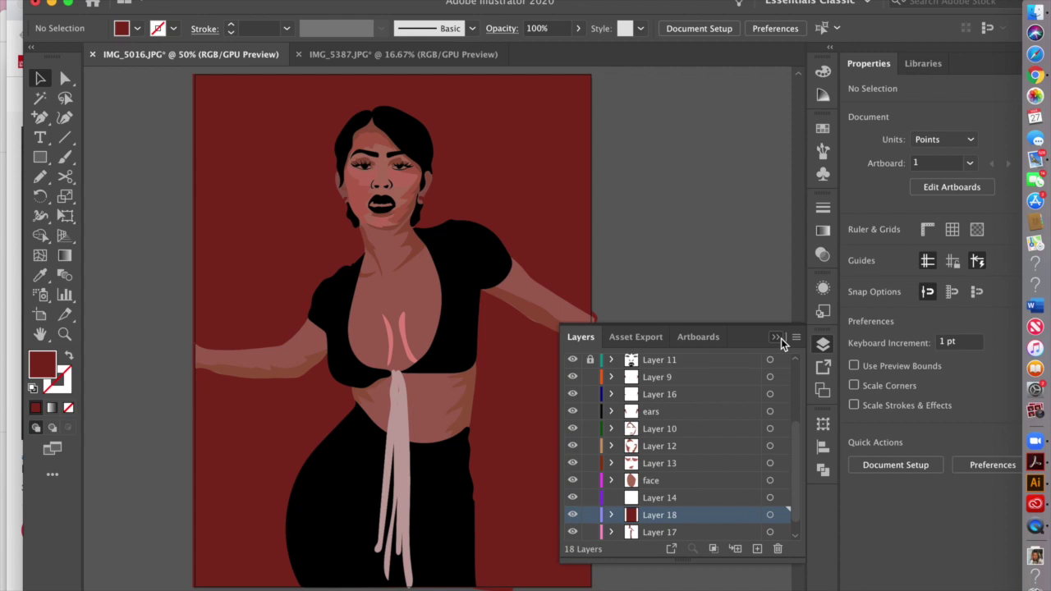
{"action": "left_click", "coordinate": [780, 338]}
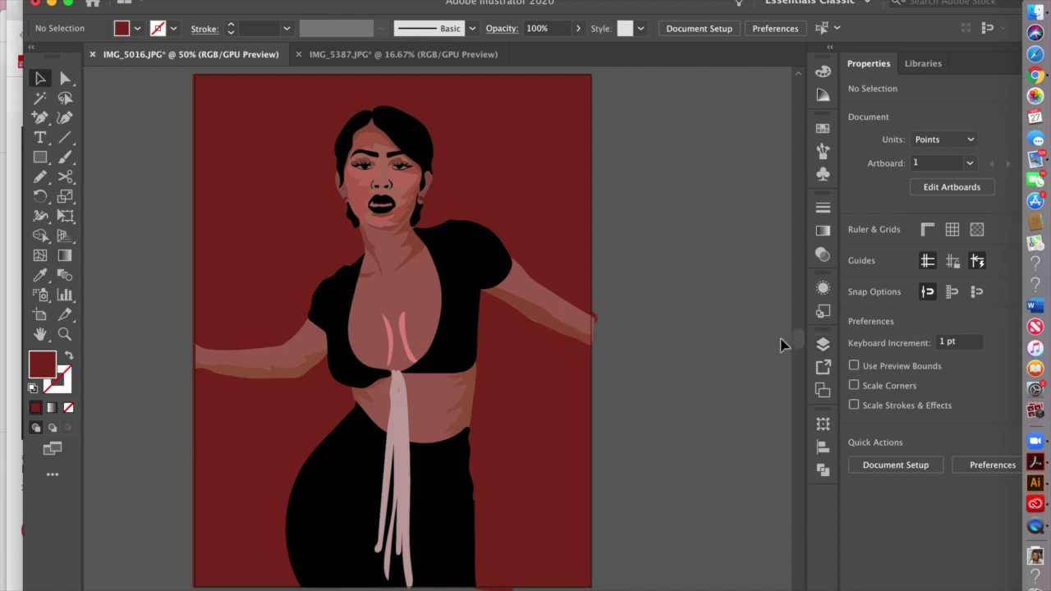